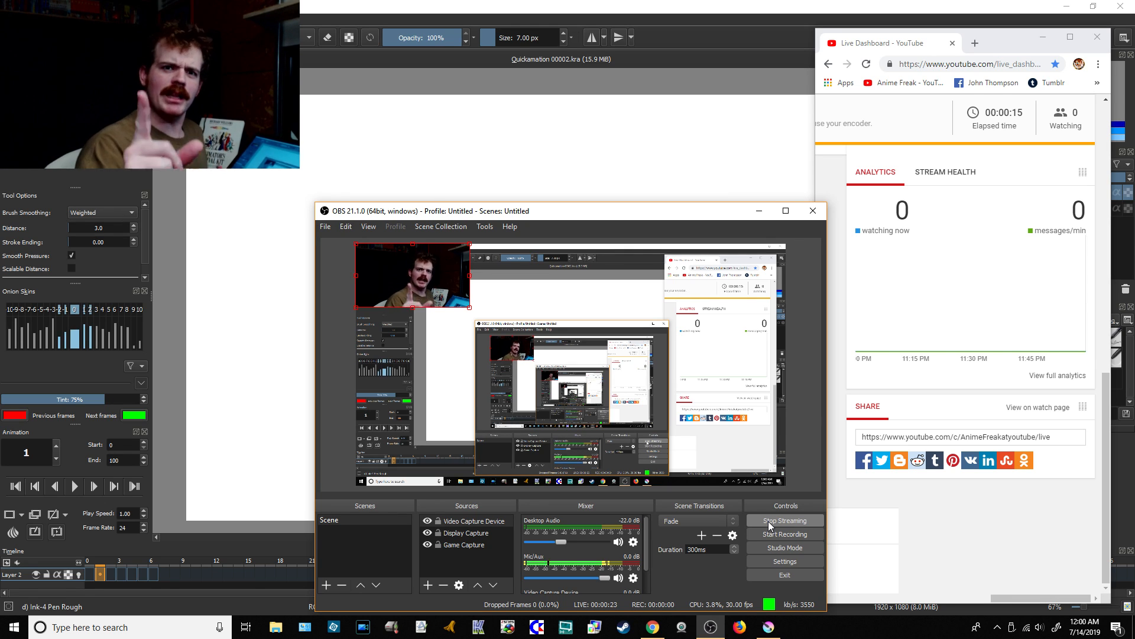
Step: Share the YouTube live stream link to Twitter and close the share window
click(881, 465)
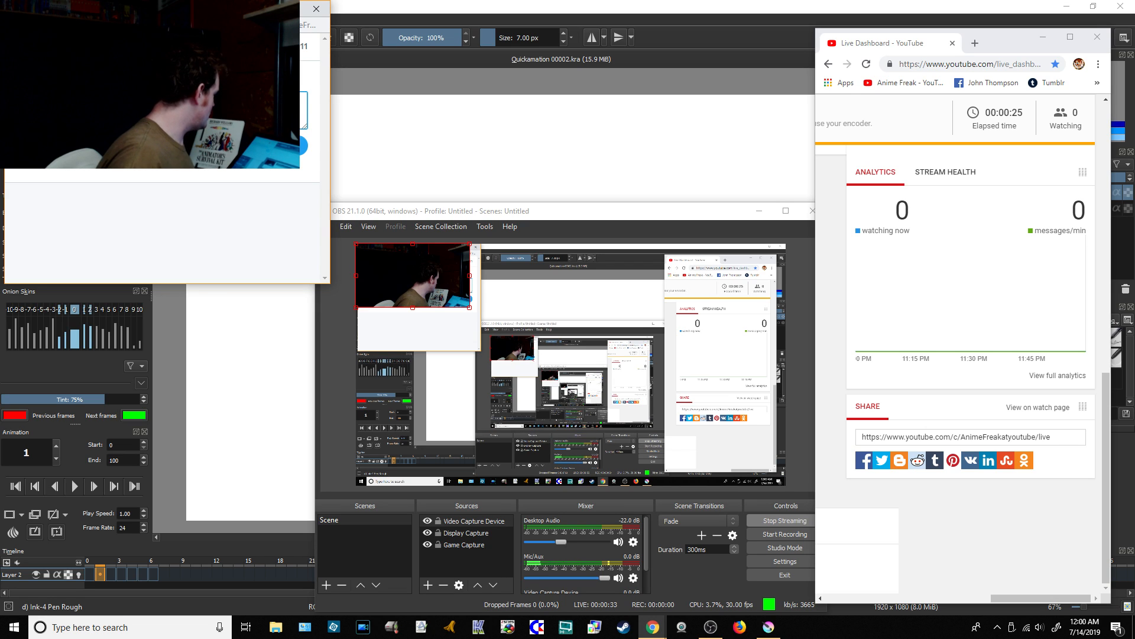
click(285, 145)
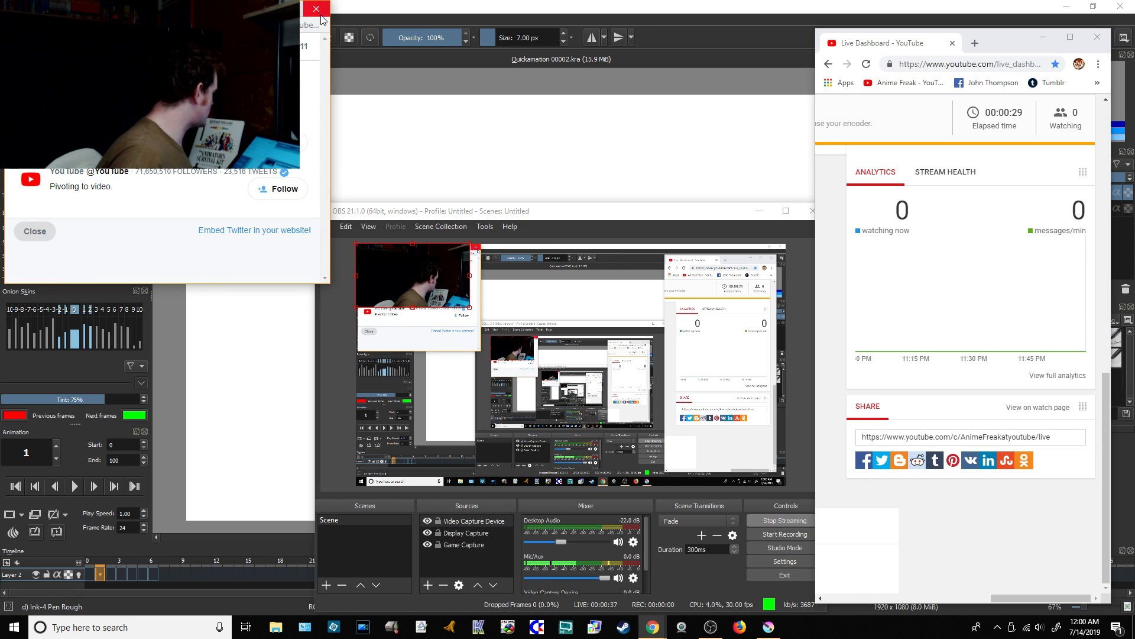
click(319, 13)
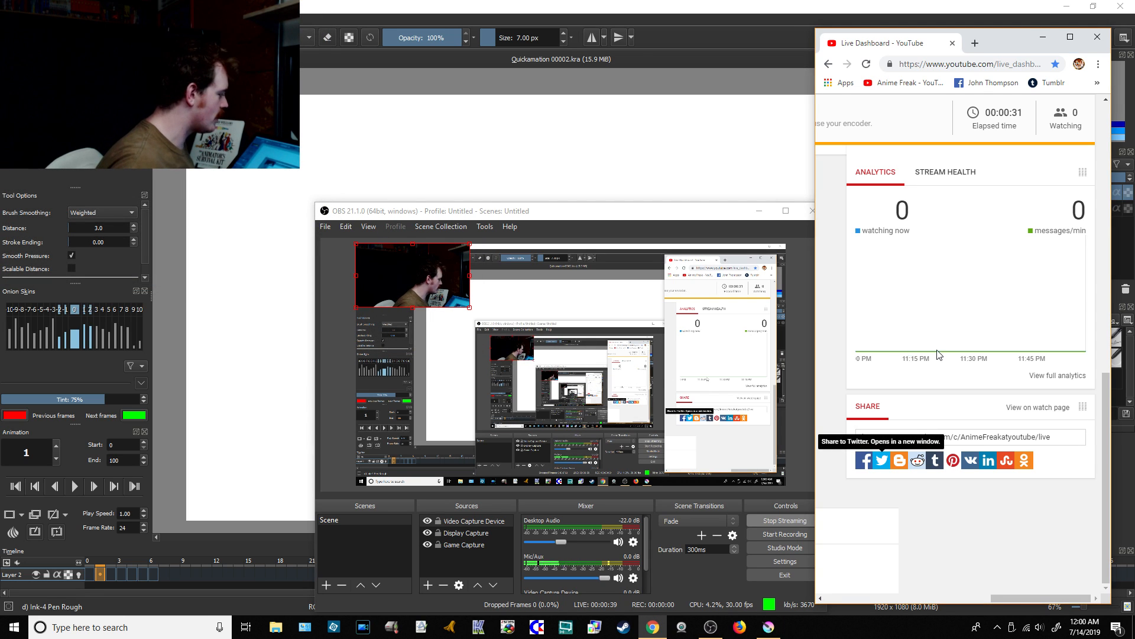
Step: Bring the live chat into view on the YouTube dashboard, move the browser window partly aside, and return to Krita
scroll(938, 354, up, 10)
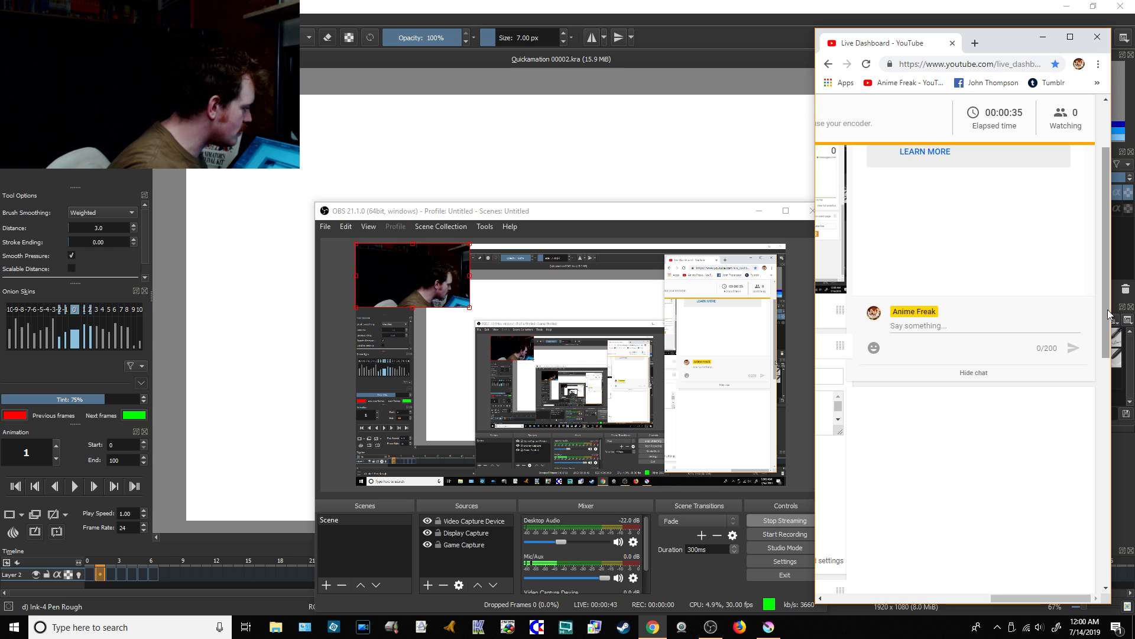
drag(1107, 313, 1106, 256)
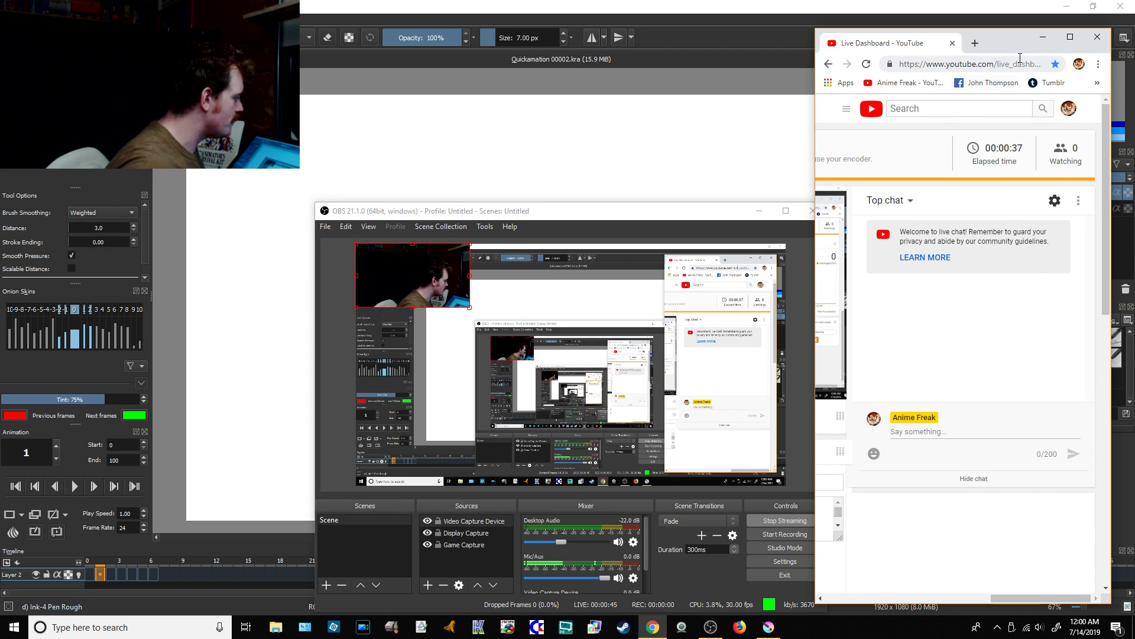
drag(1014, 45, 1055, 65)
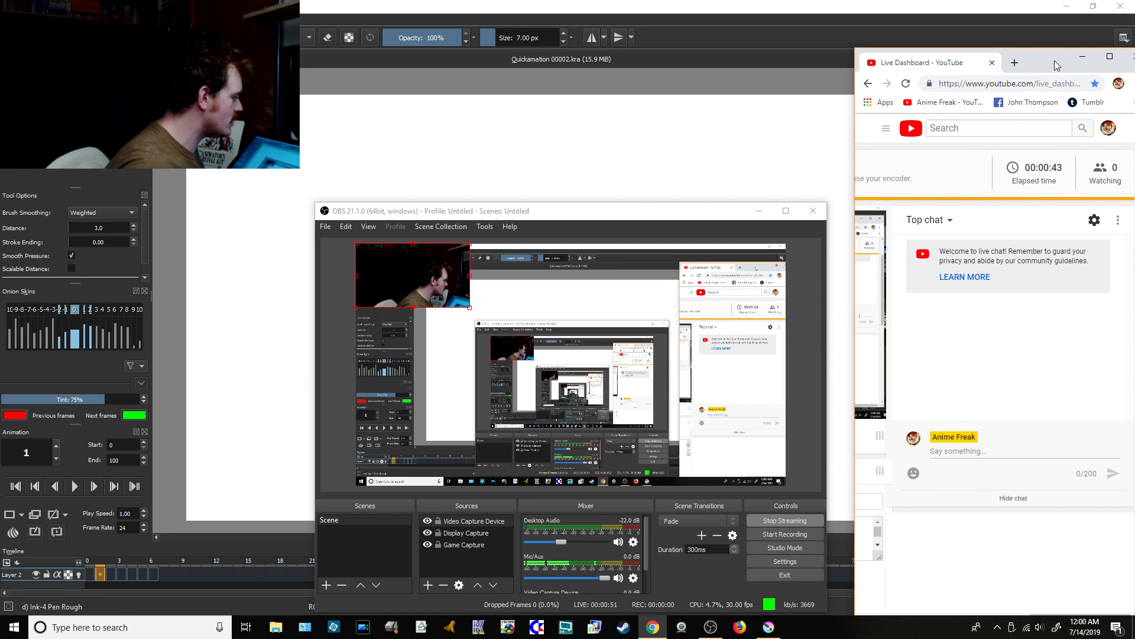
click(1016, 31)
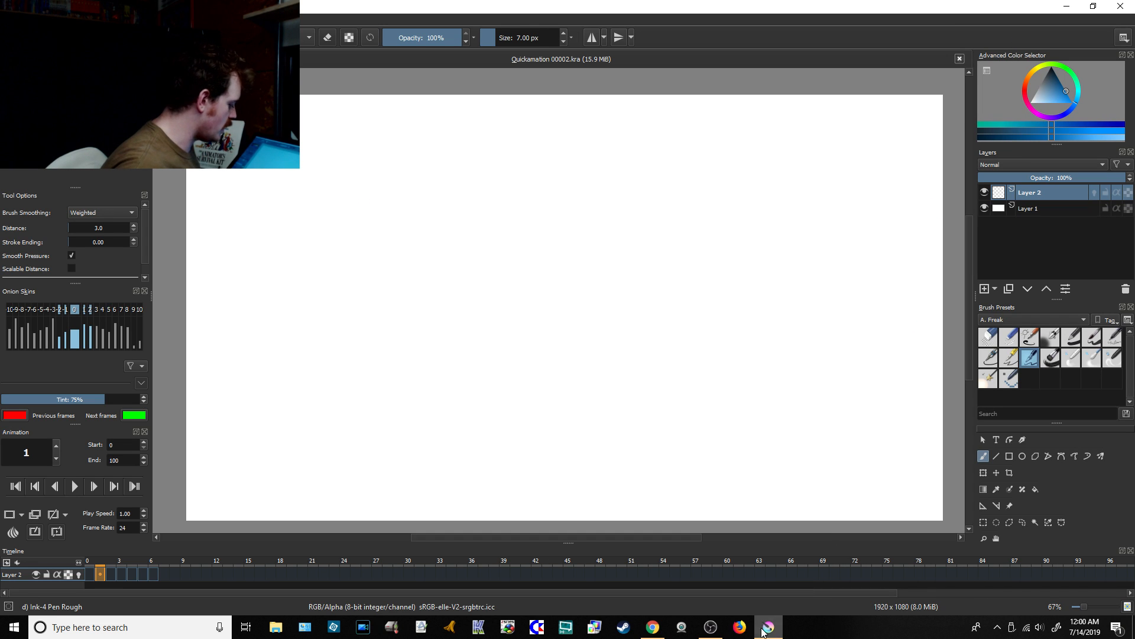
click(653, 627)
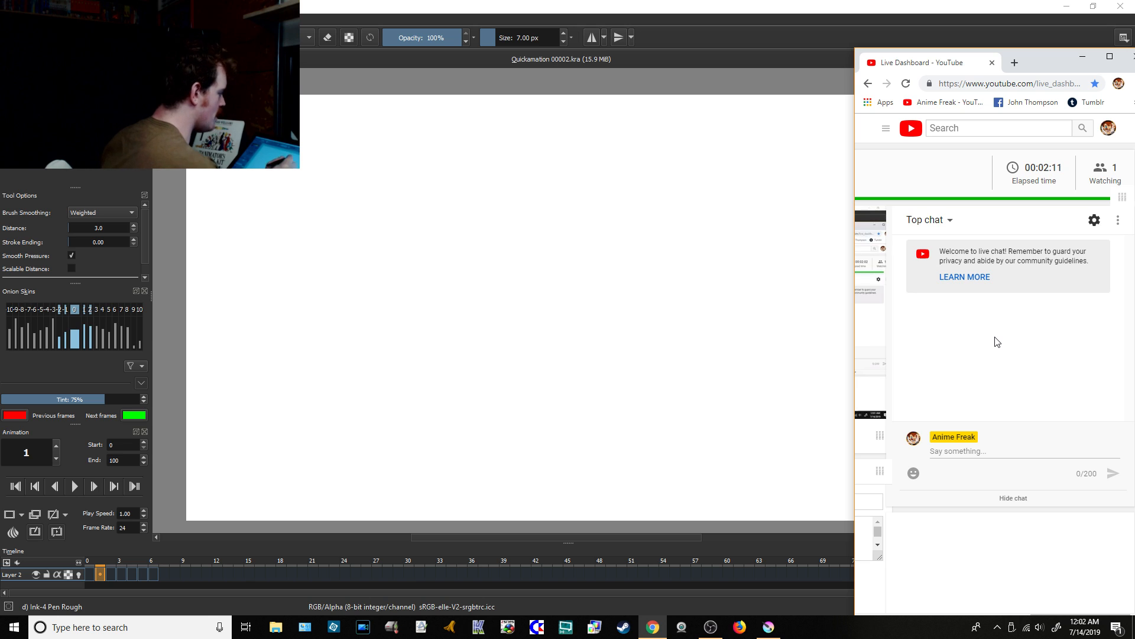
click(715, 38)
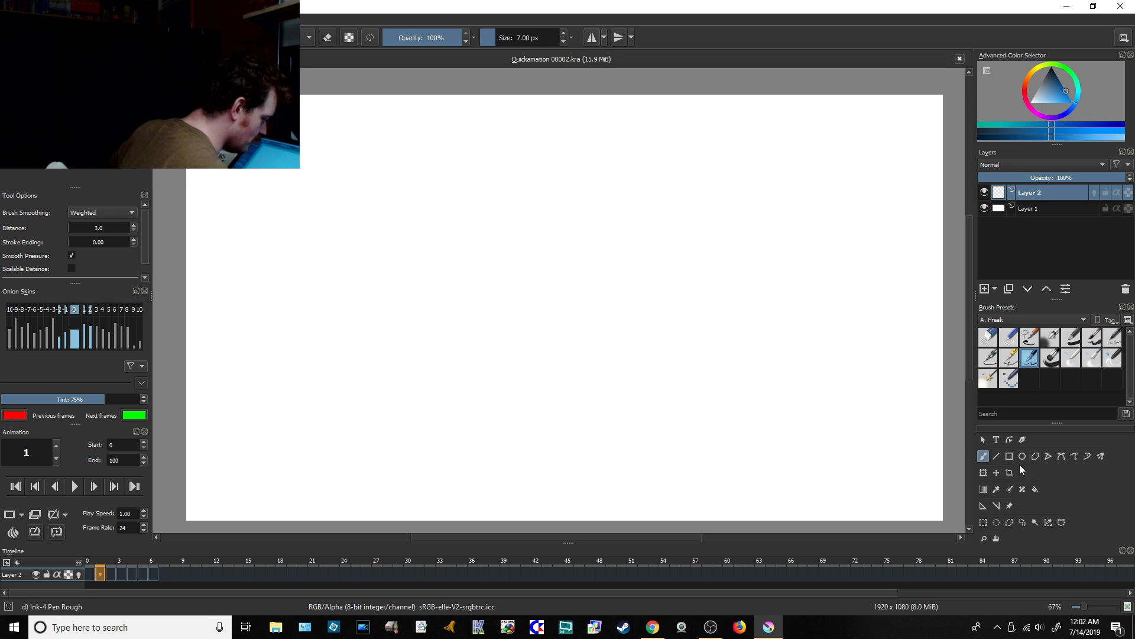
Step: Paint a vanishing-point dot left of the canvas centre on Layer 2 and draw a straight horizon line through it across the full canvas
click(996, 457)
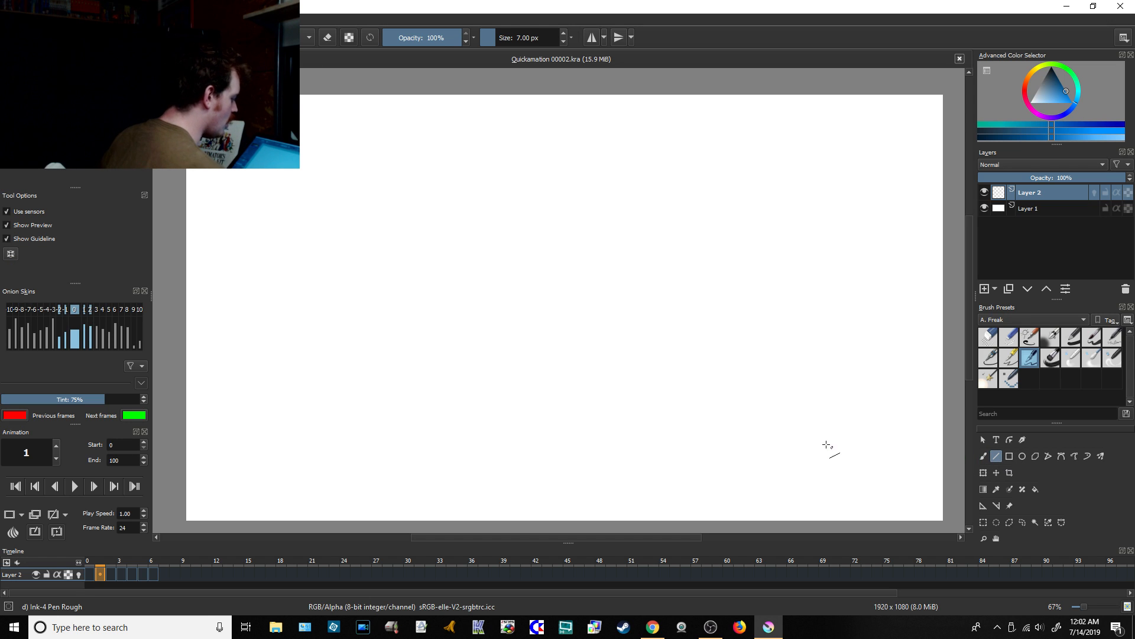
click(984, 455)
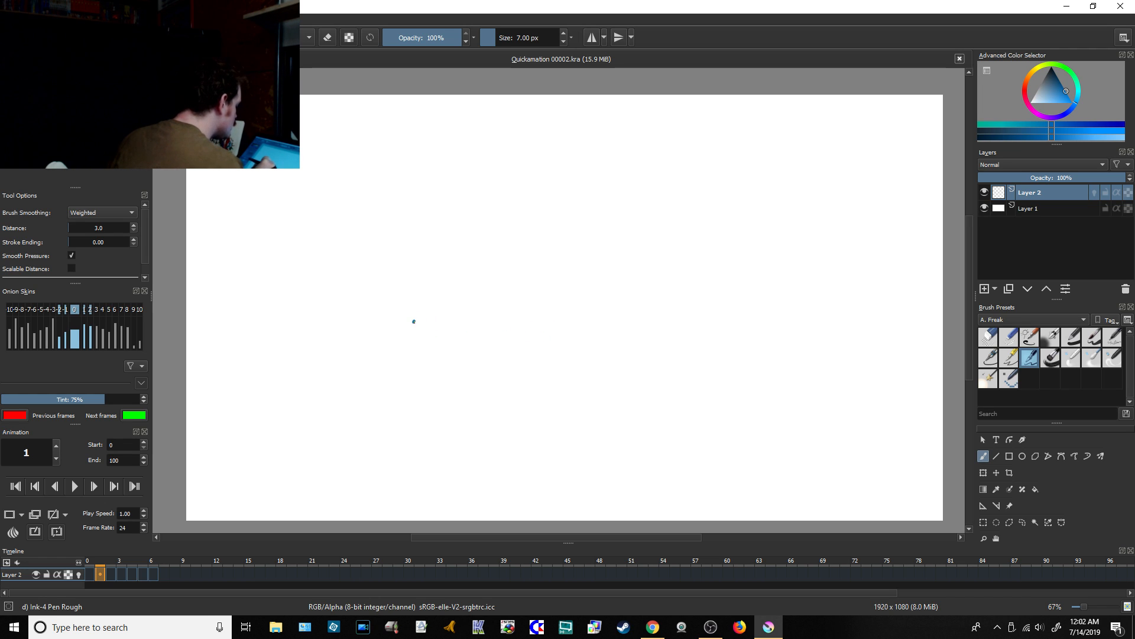
click(414, 321)
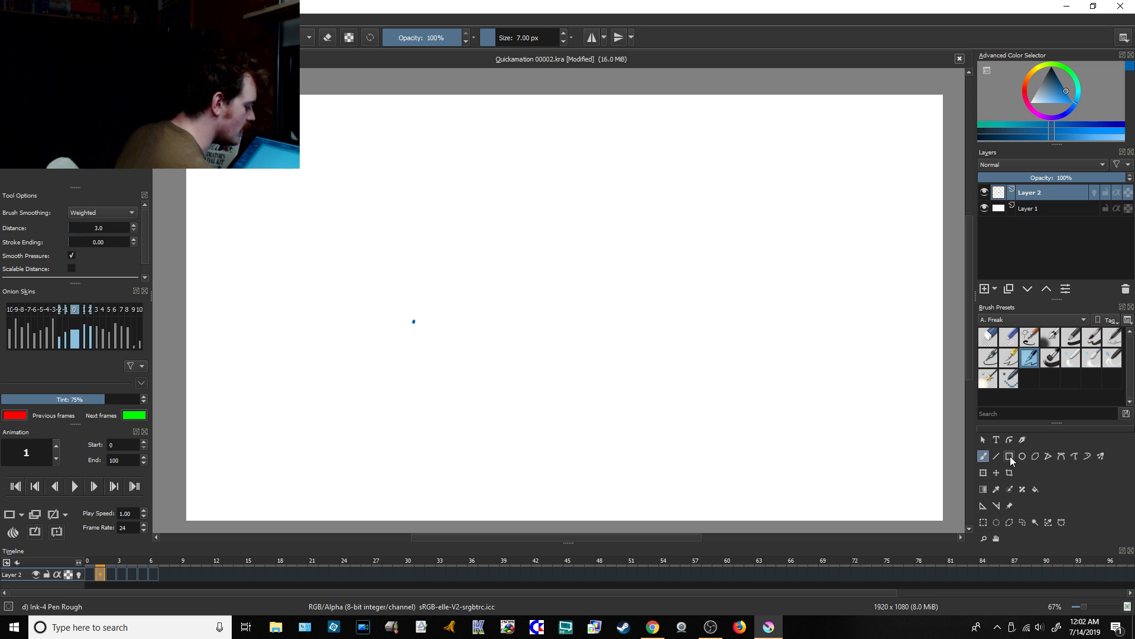
click(996, 456)
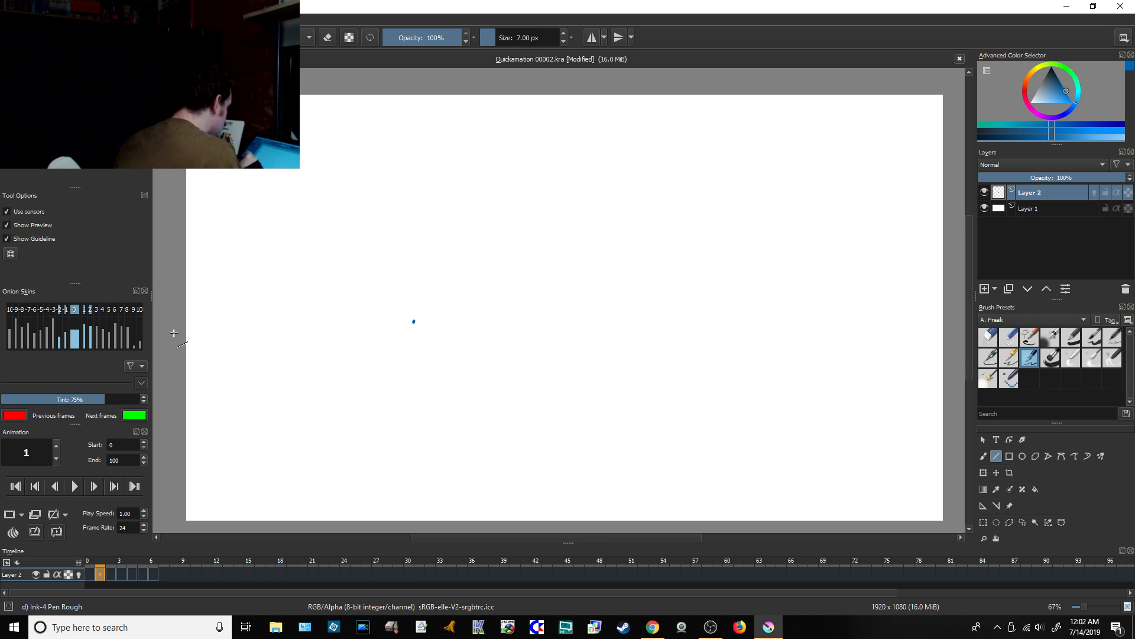
drag(177, 321, 947, 320)
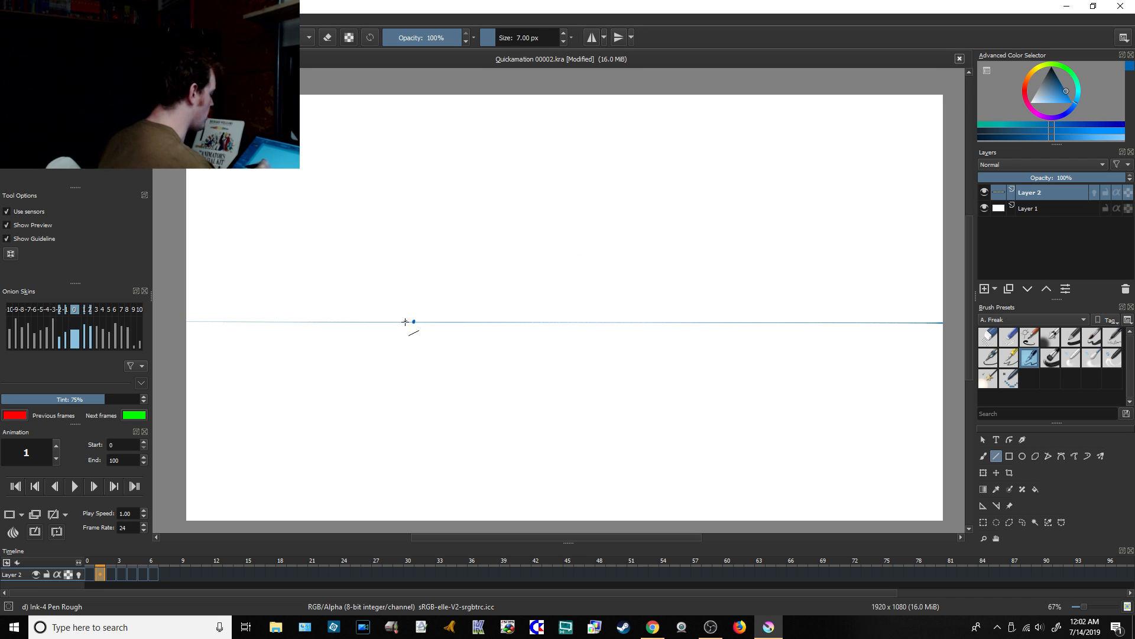
Step: Check the stream's live chat, and back in Krita draw a straight diagonal guide from the dot to the canvas's lower right
click(652, 626)
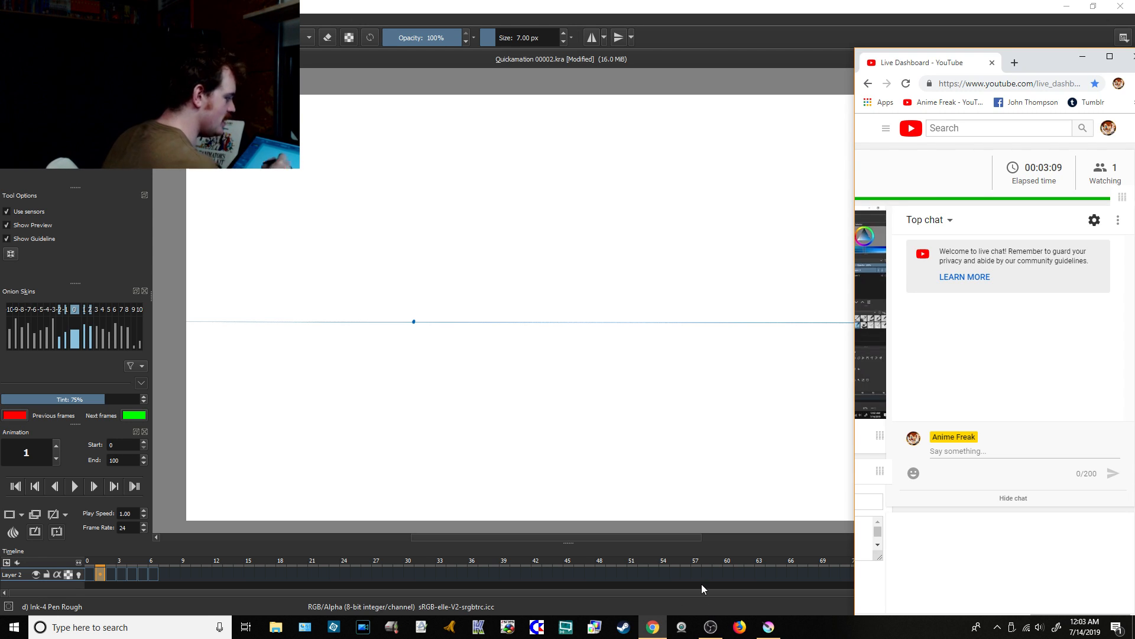
click(700, 37)
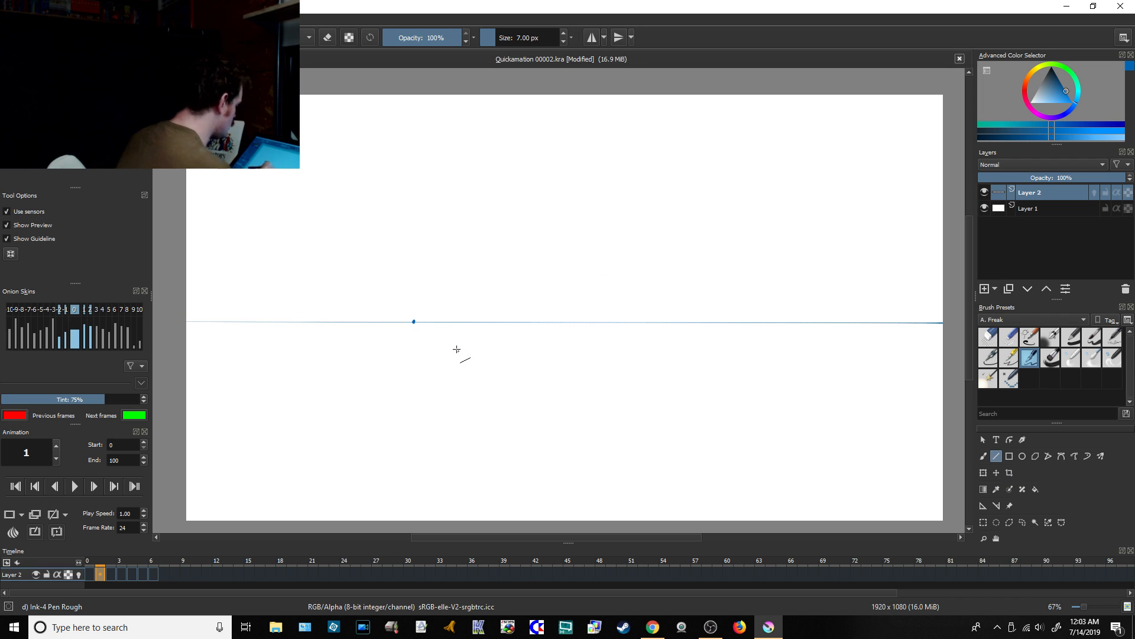
drag(414, 323, 477, 359)
drag(538, 388, 694, 457)
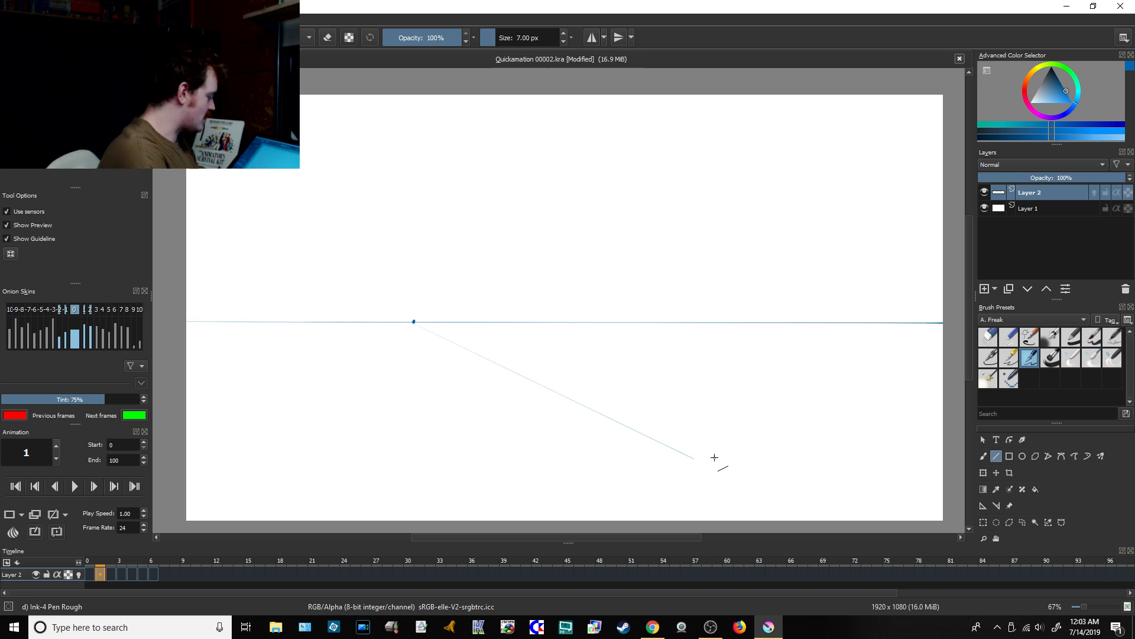
Step: Brush cross marks along the diagonal guide, growing larger and wider apart away from the dot, and check the live chat
click(983, 456)
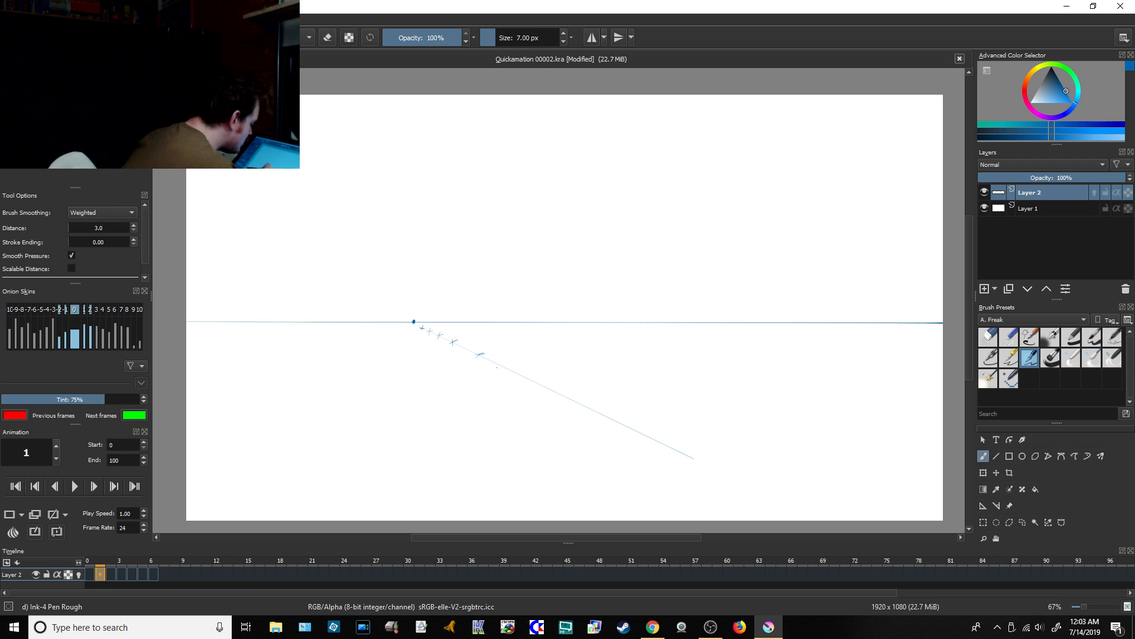
drag(500, 369, 508, 364)
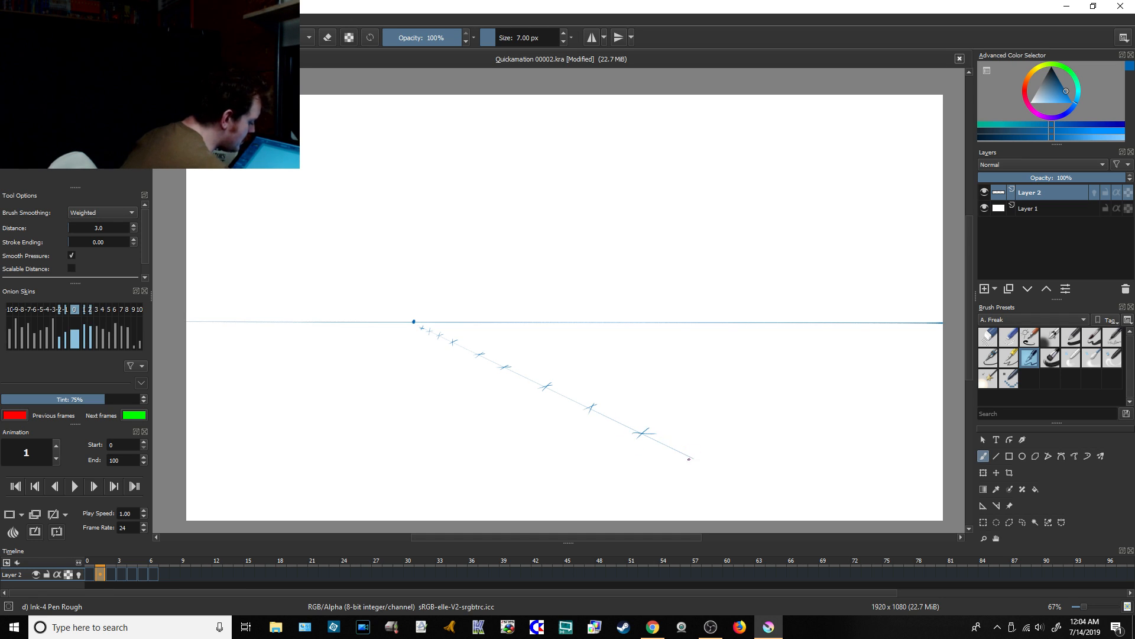
drag(684, 458, 708, 455)
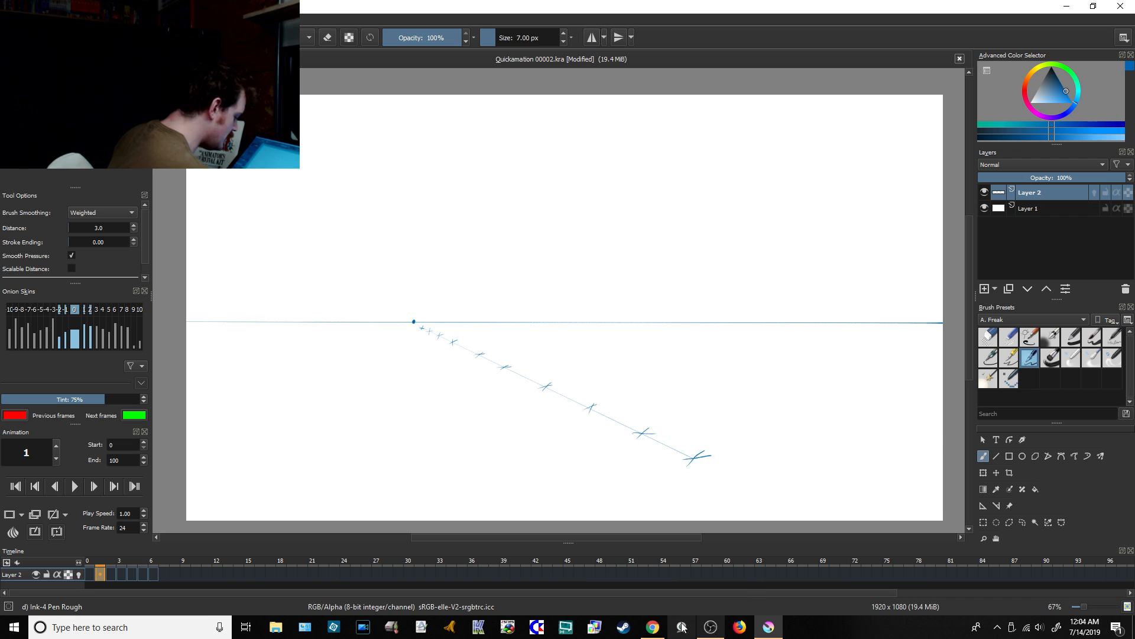
click(654, 626)
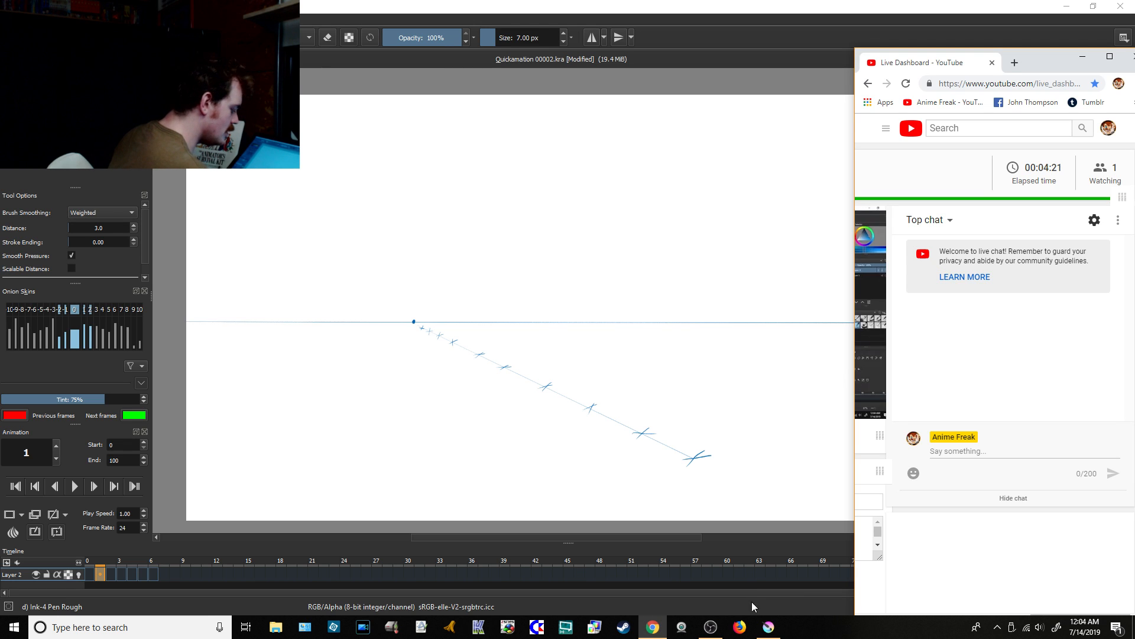
click(773, 627)
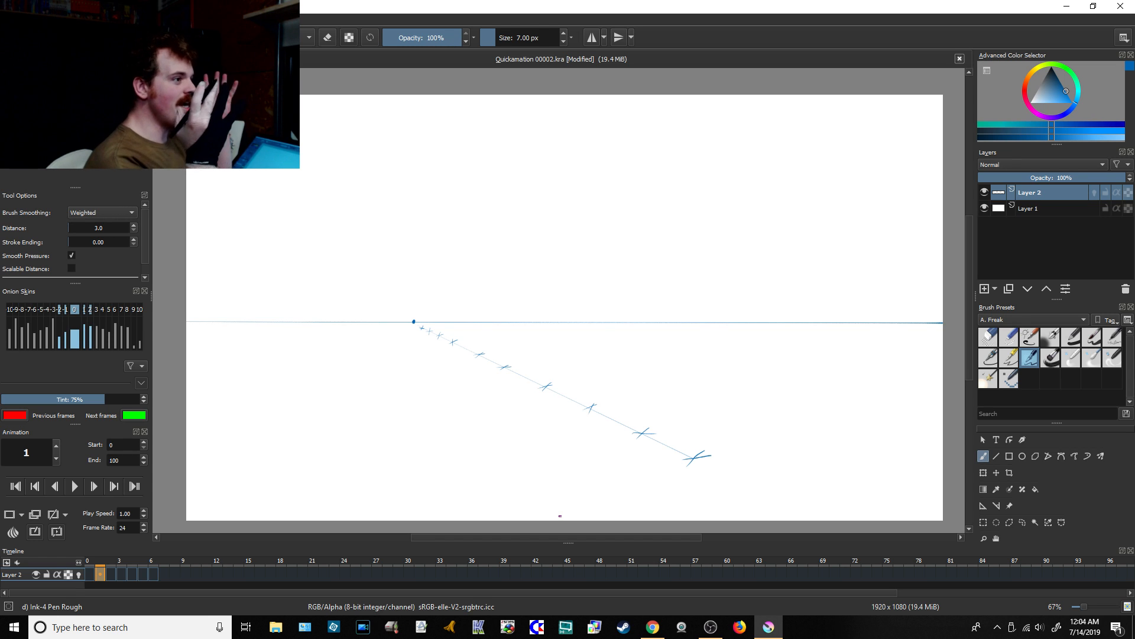
Step: Add a new paint layer above Layer 2 and save the document
click(985, 288)
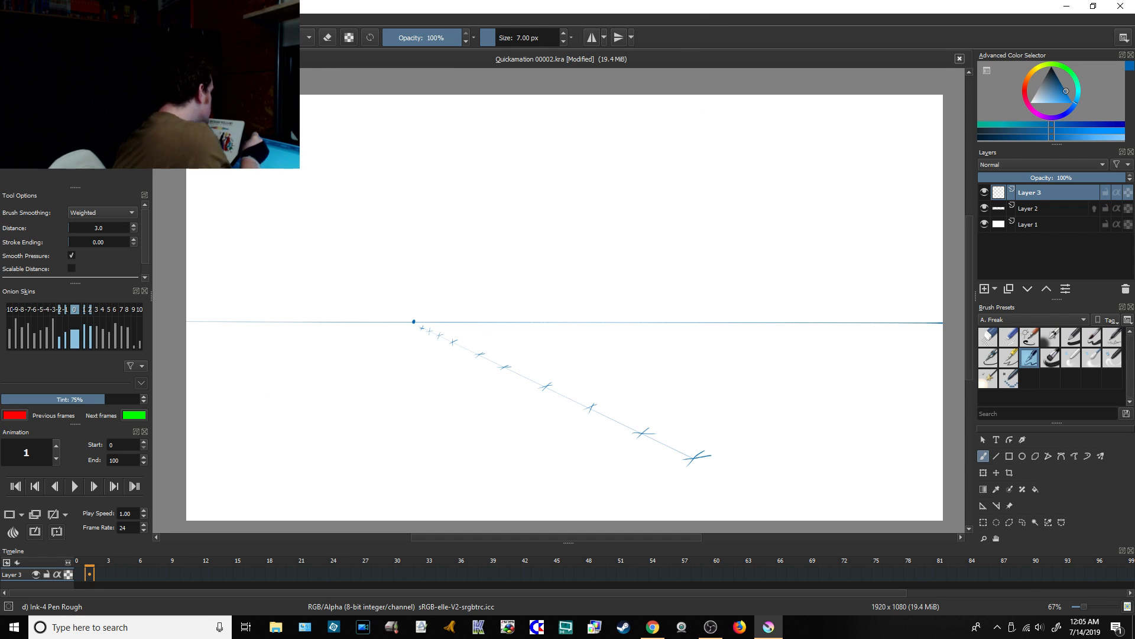
key(ctrl+s)
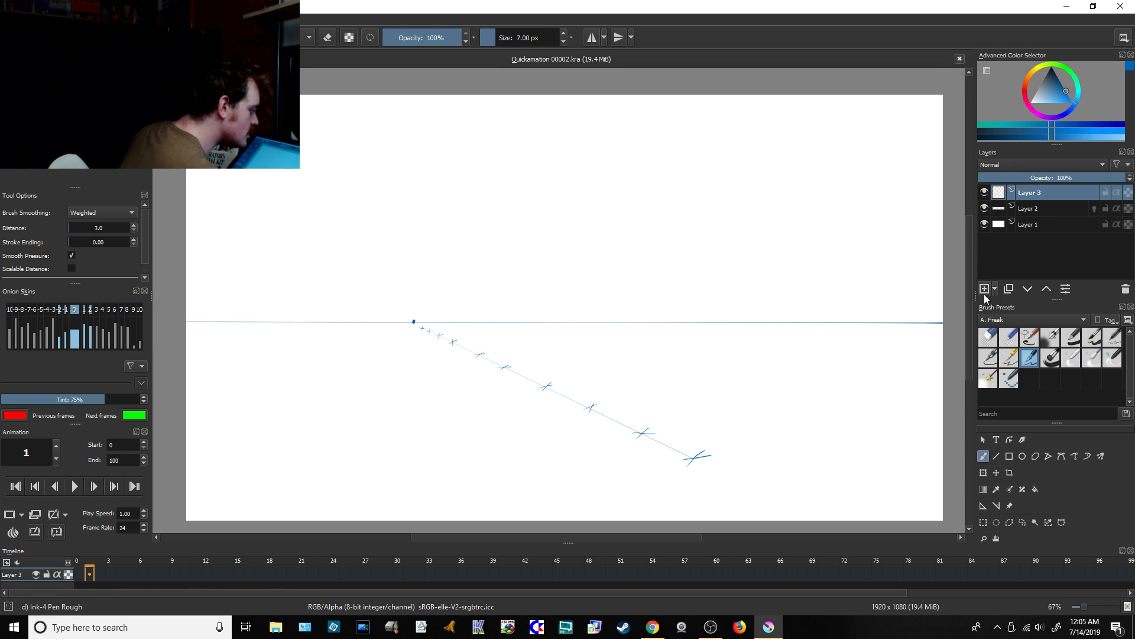
Step: Insert 10 keyframes with a frame timing of 1 after frame 1 on Layer 3
click(1026, 212)
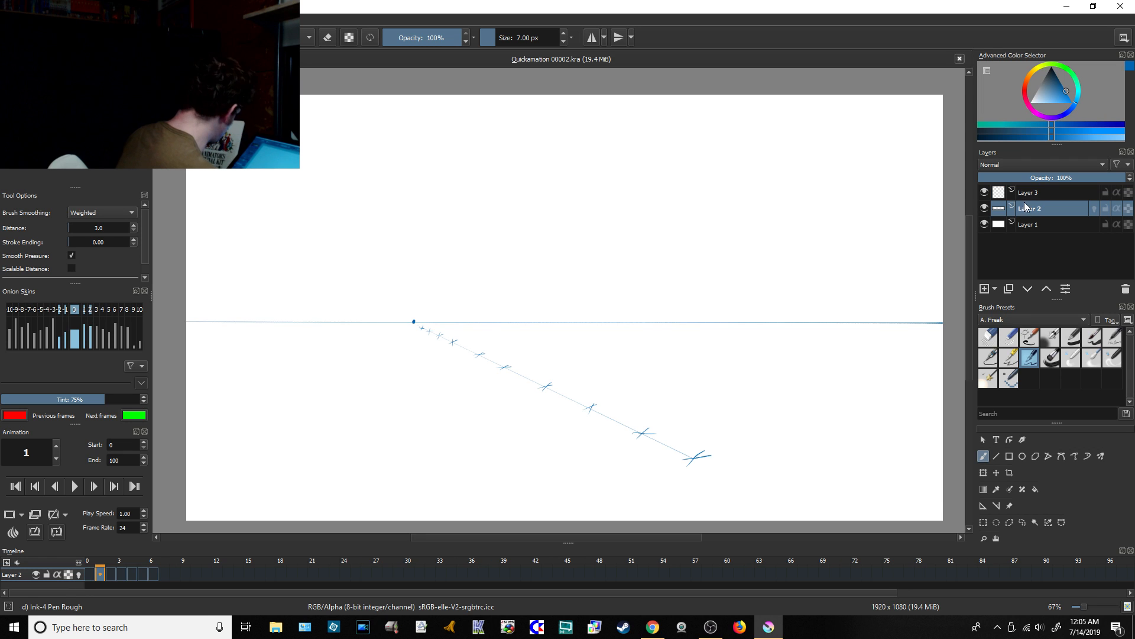
click(1031, 194)
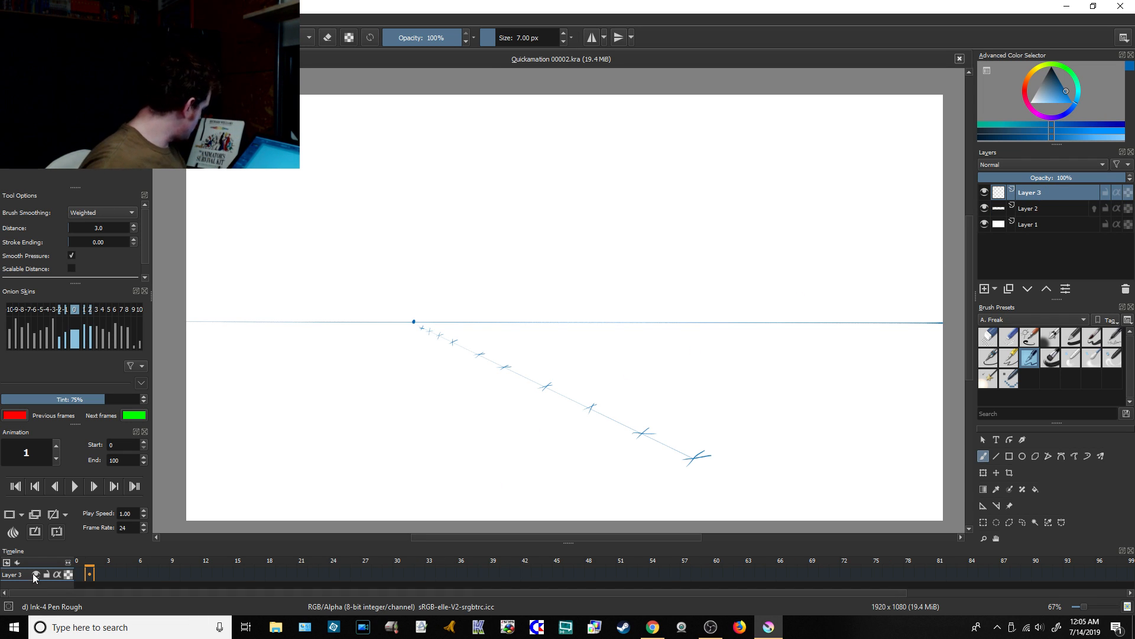
right_click(90, 575)
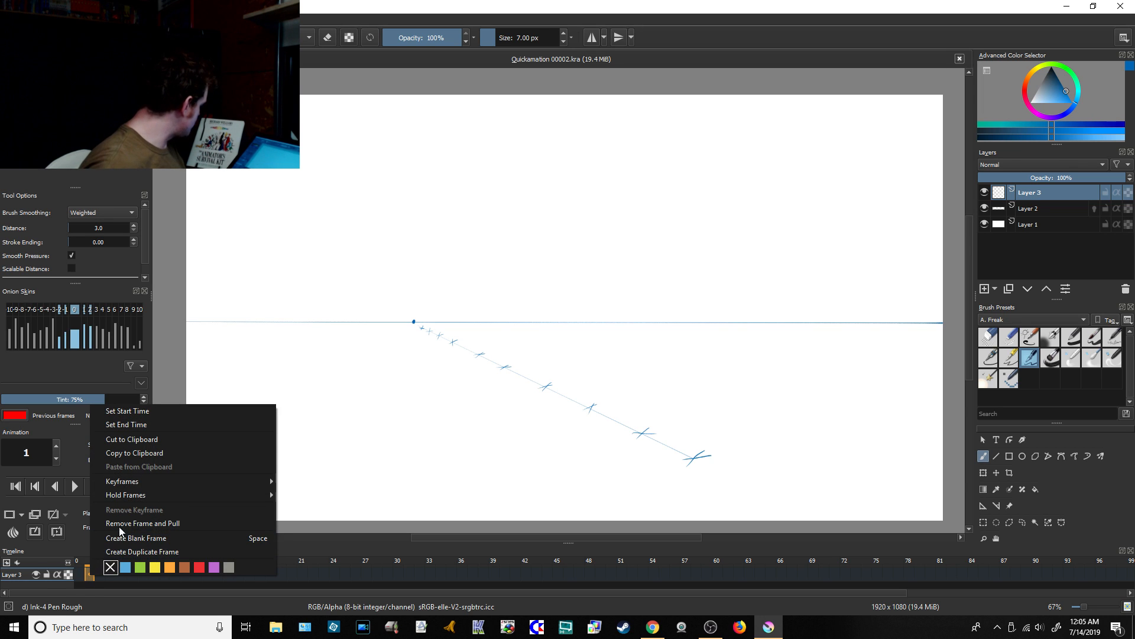
mouse_move(183, 481)
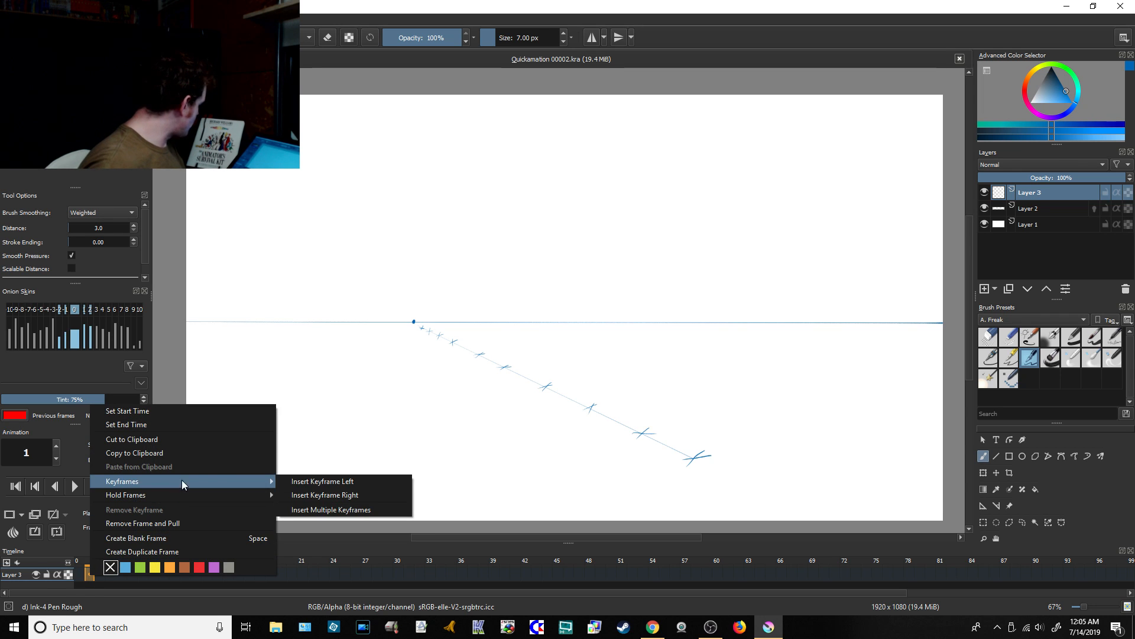
click(334, 514)
click(589, 272)
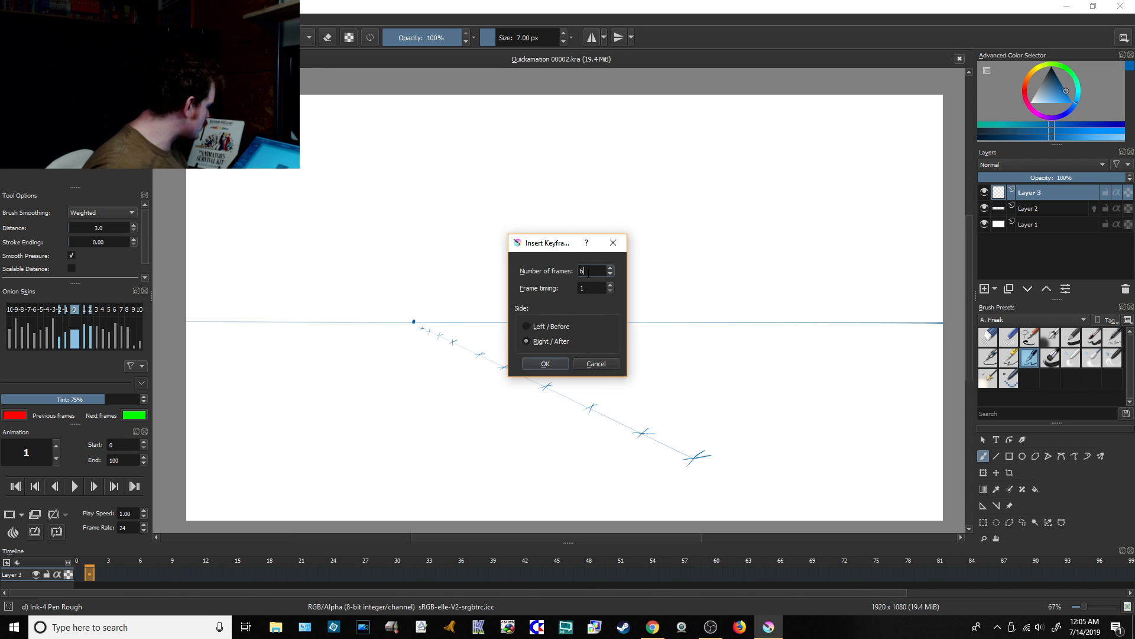
key(BackSpace)
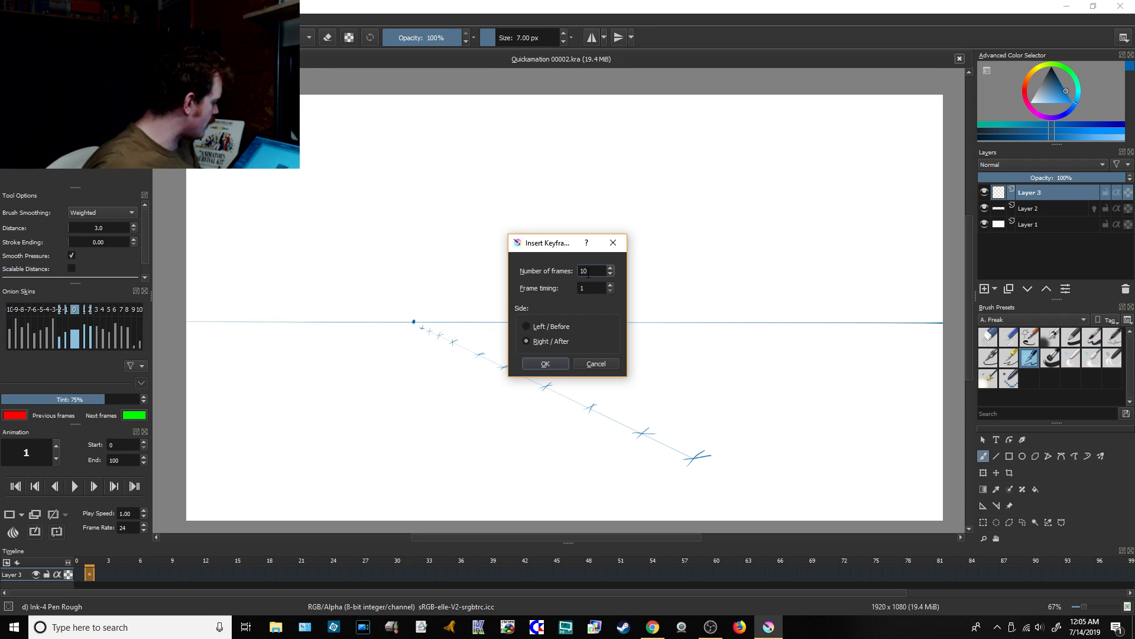
click(554, 364)
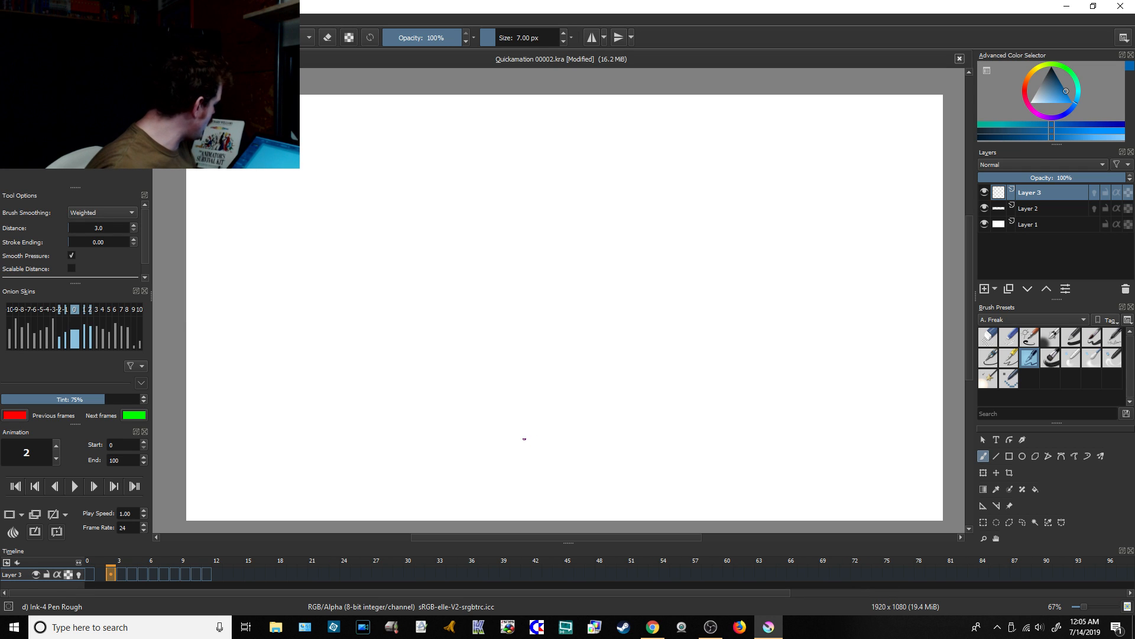
Step: Remove the keyframes on frames 2 to 6 of Layer 2 and go back to frame 1
click(100, 576)
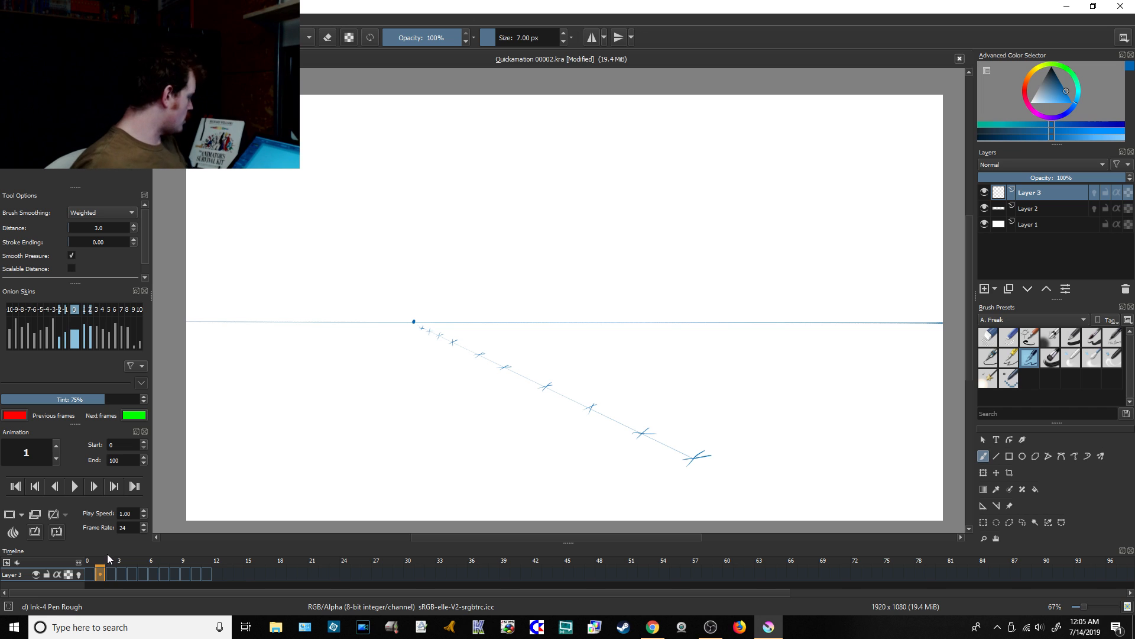
click(1045, 208)
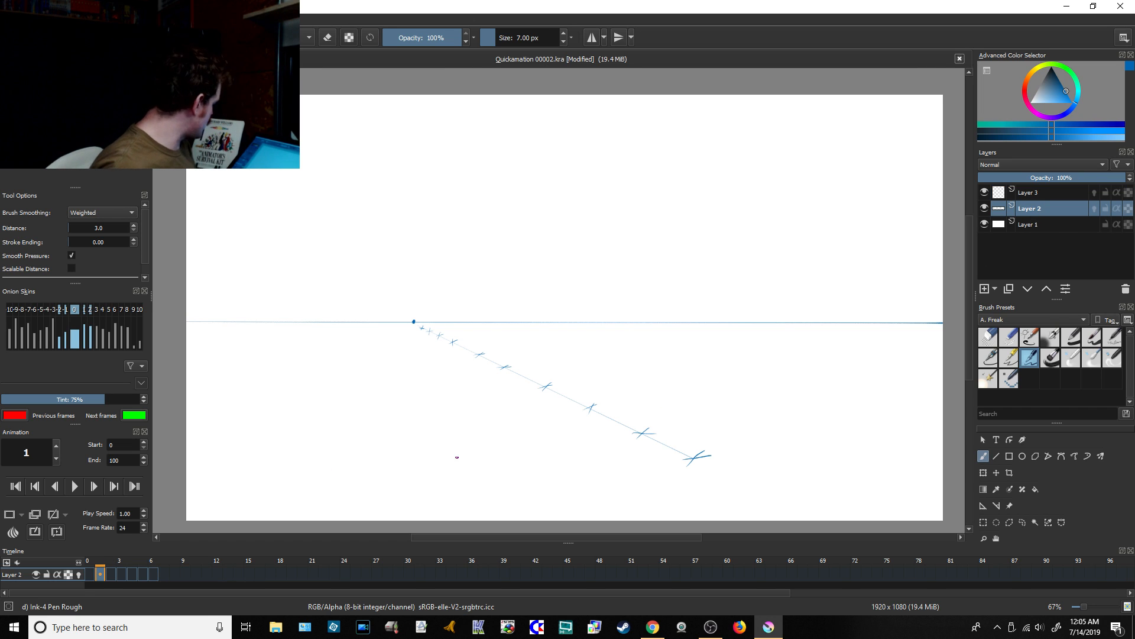
click(113, 577)
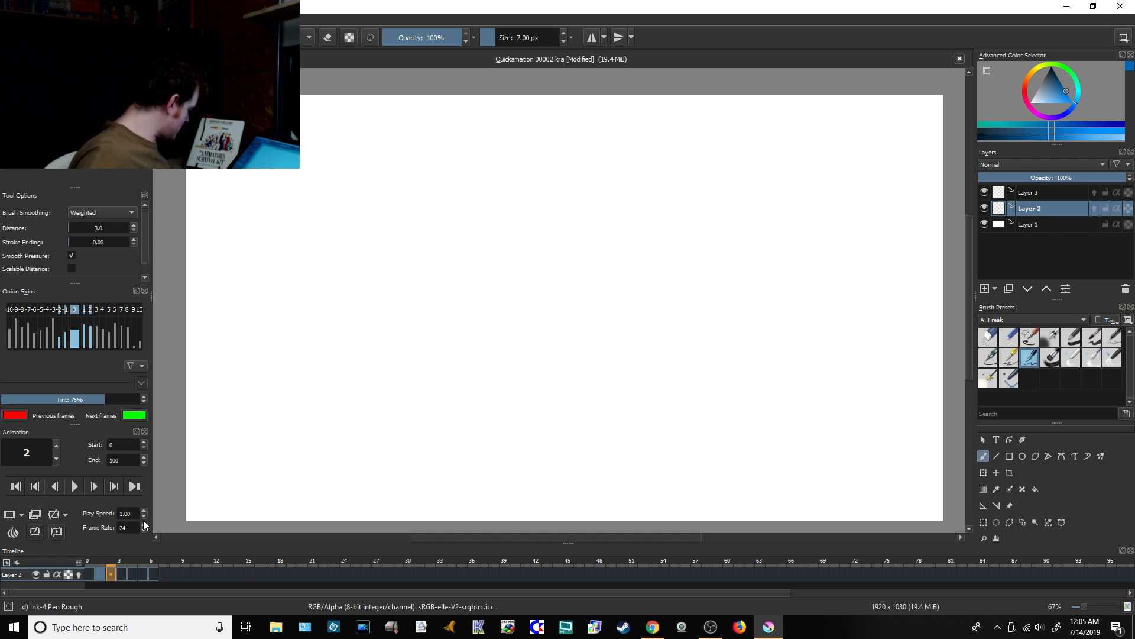
shift+click(152, 573)
right_click(152, 573)
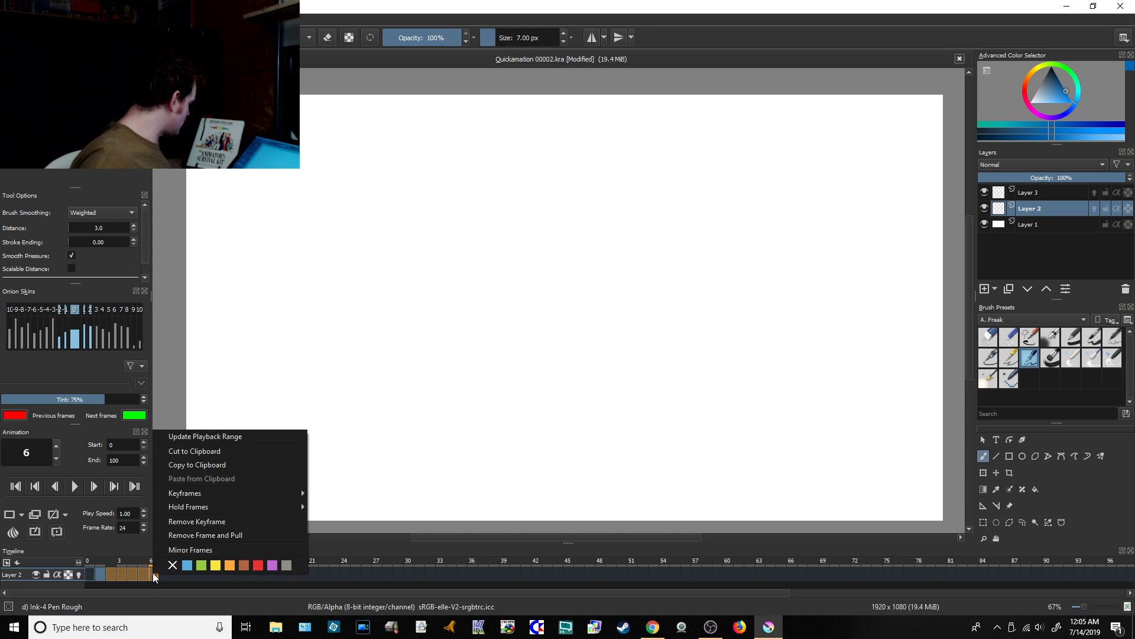
click(231, 521)
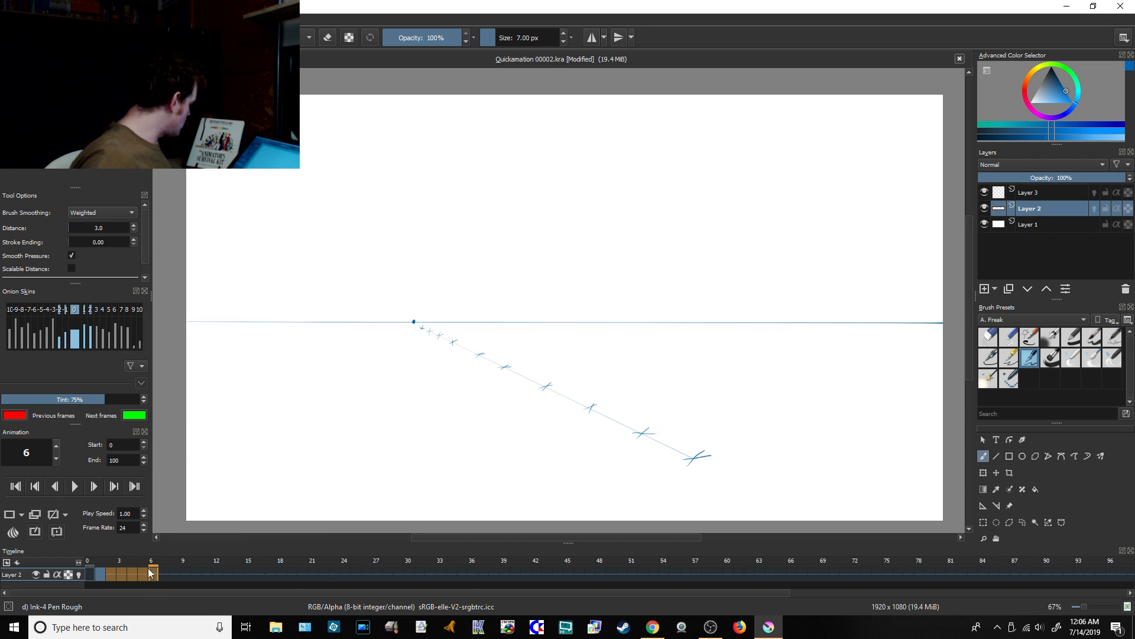
click(103, 573)
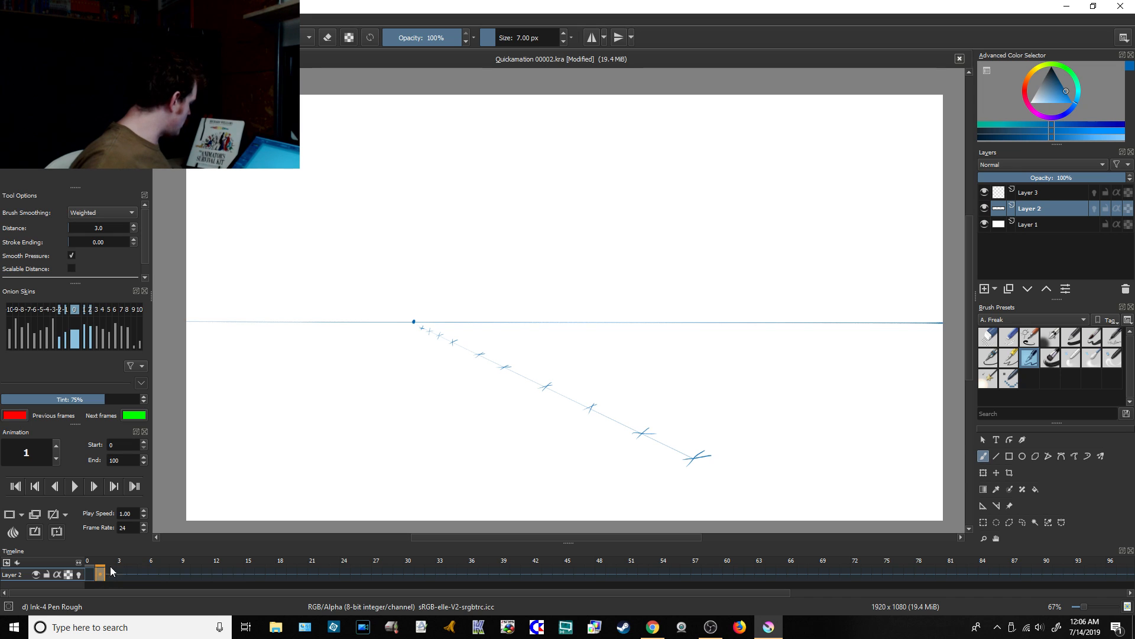
Step: Make Layer 3 active, check the stream's live chat, and save the document back in Krita
click(1019, 195)
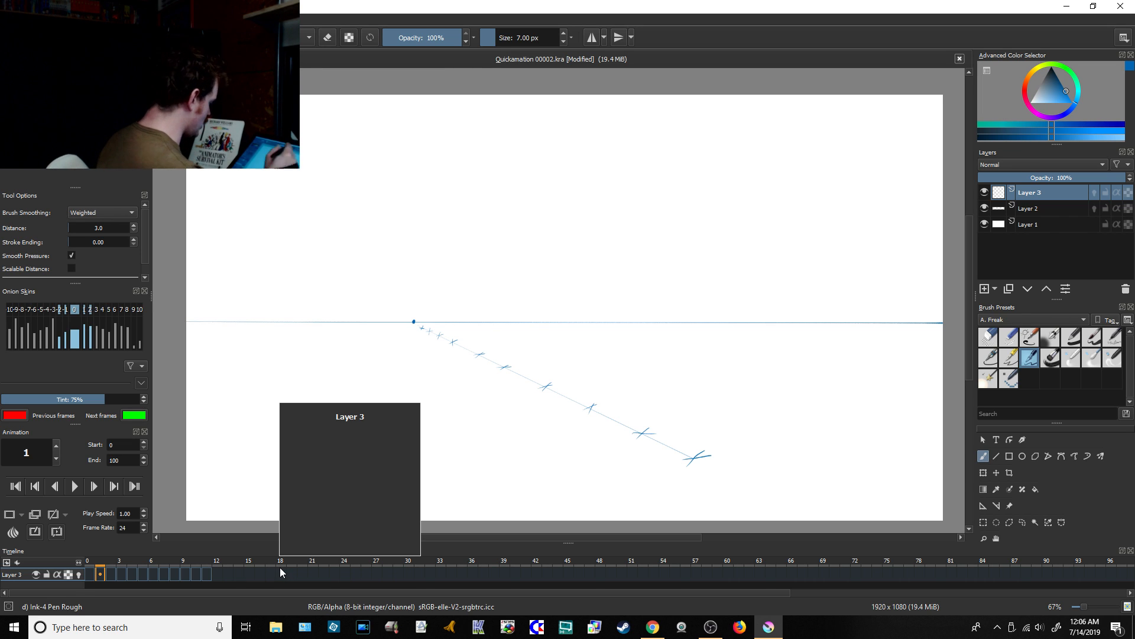
click(653, 628)
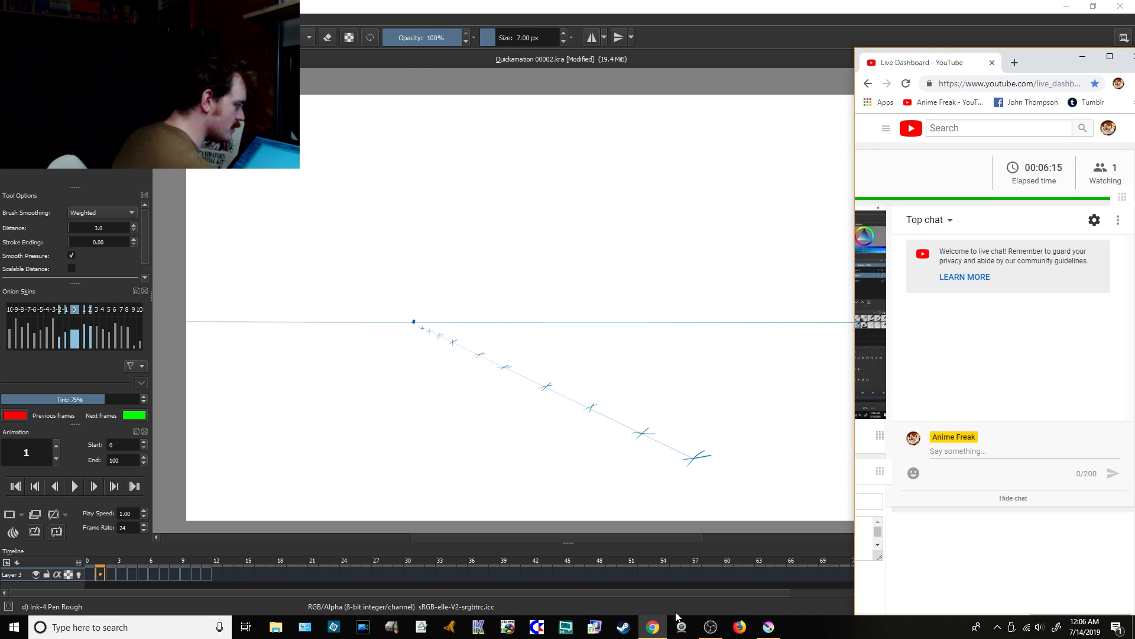
click(697, 42)
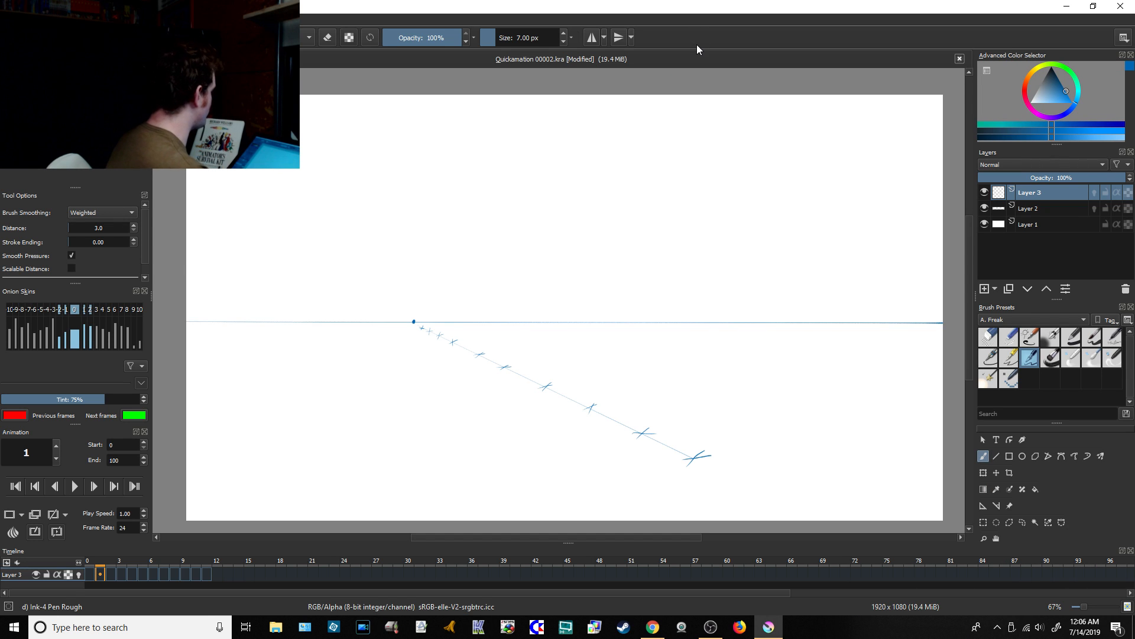
key(ctrl+s)
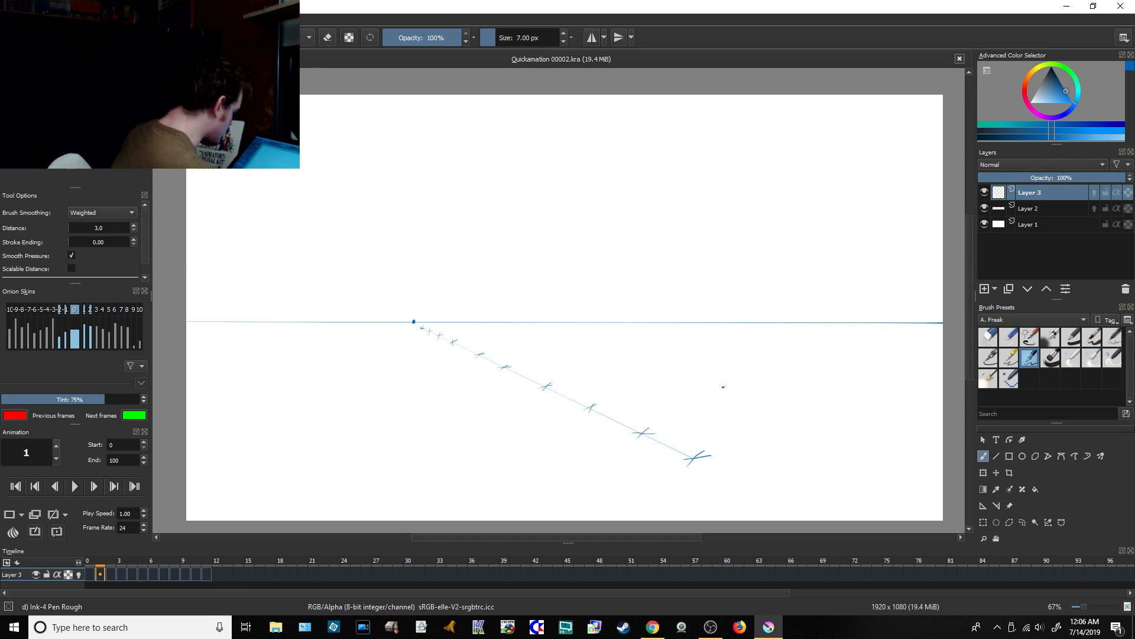
Step: Brush a solid blue dot on each of frames 1 to 3 of Layer 3, one per cross mark and growing in size
click(103, 573)
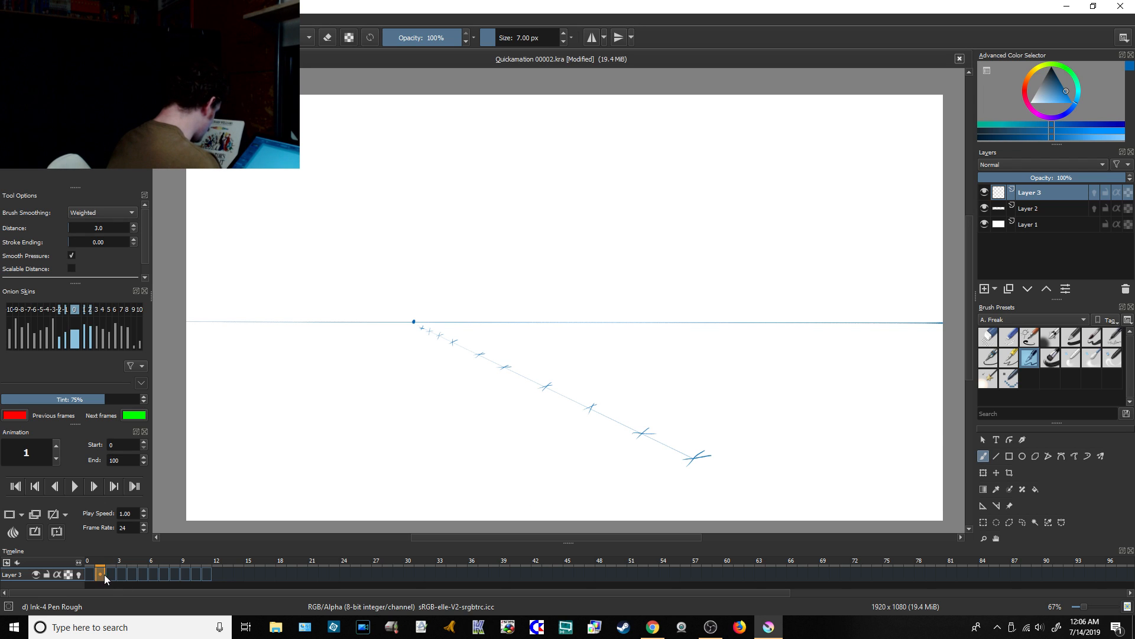
mouse_move(109, 575)
mouse_down()
mouse_move(207, 575)
mouse_move(99, 574)
mouse_up()
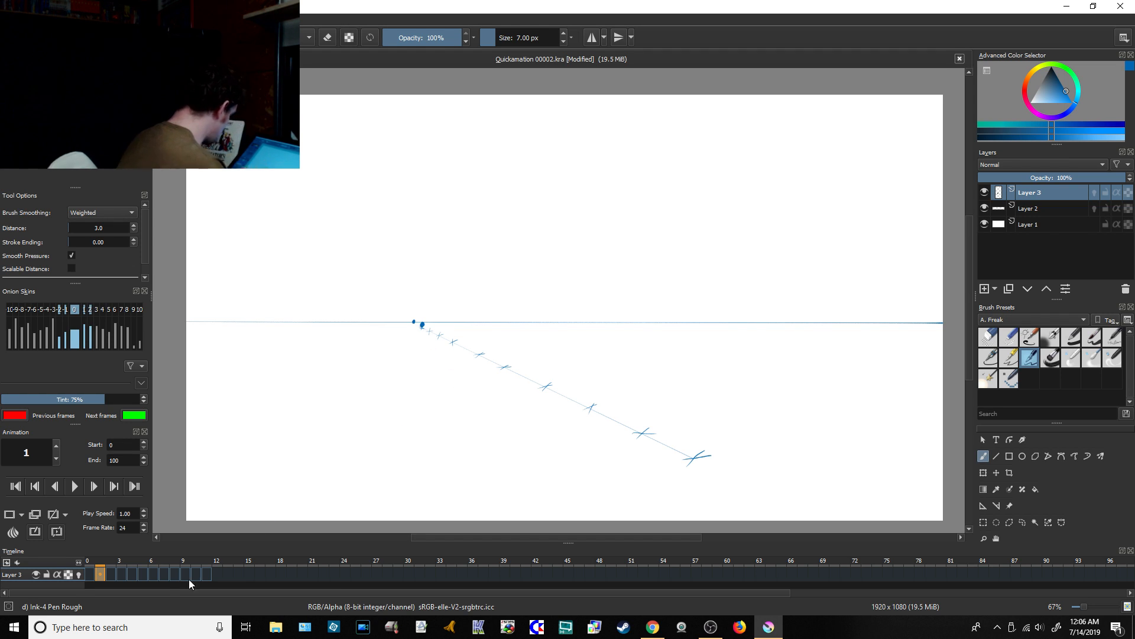
click(111, 575)
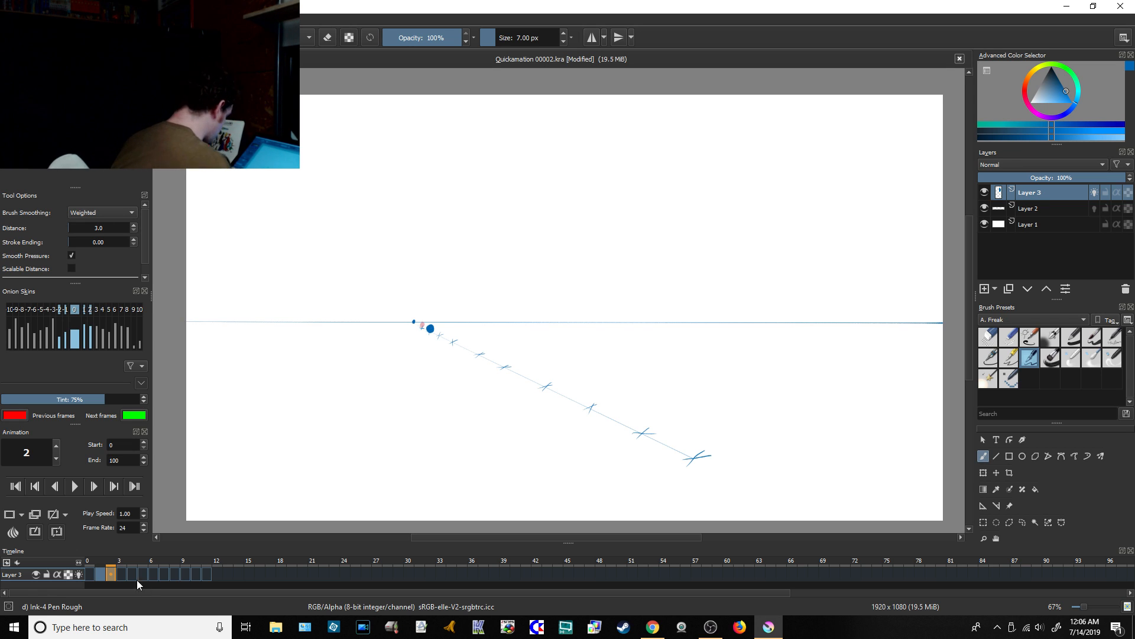
click(121, 573)
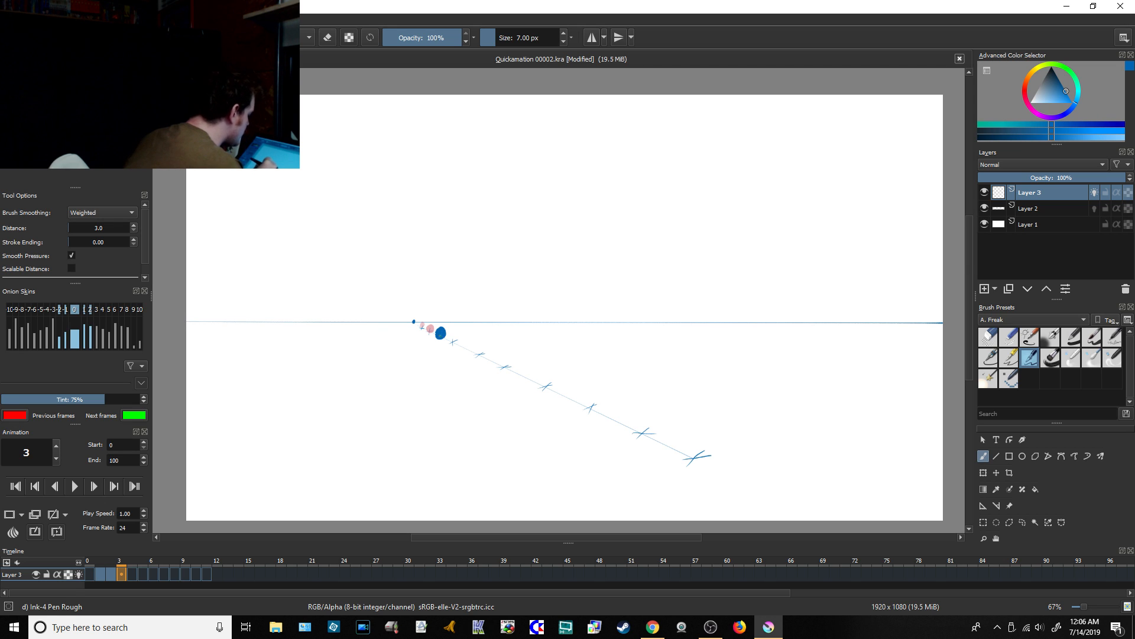
Step: Brush filled balls over the fourth cross mark on frame 4 and, larger, over the fifth cross mark on frame 5
click(134, 575)
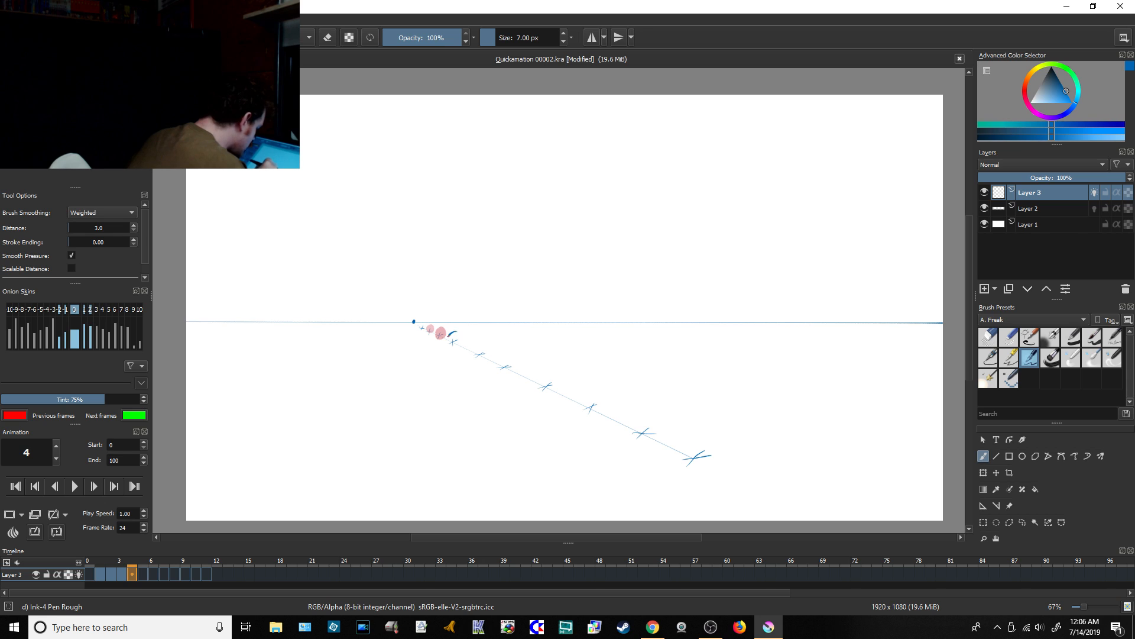
click(454, 339)
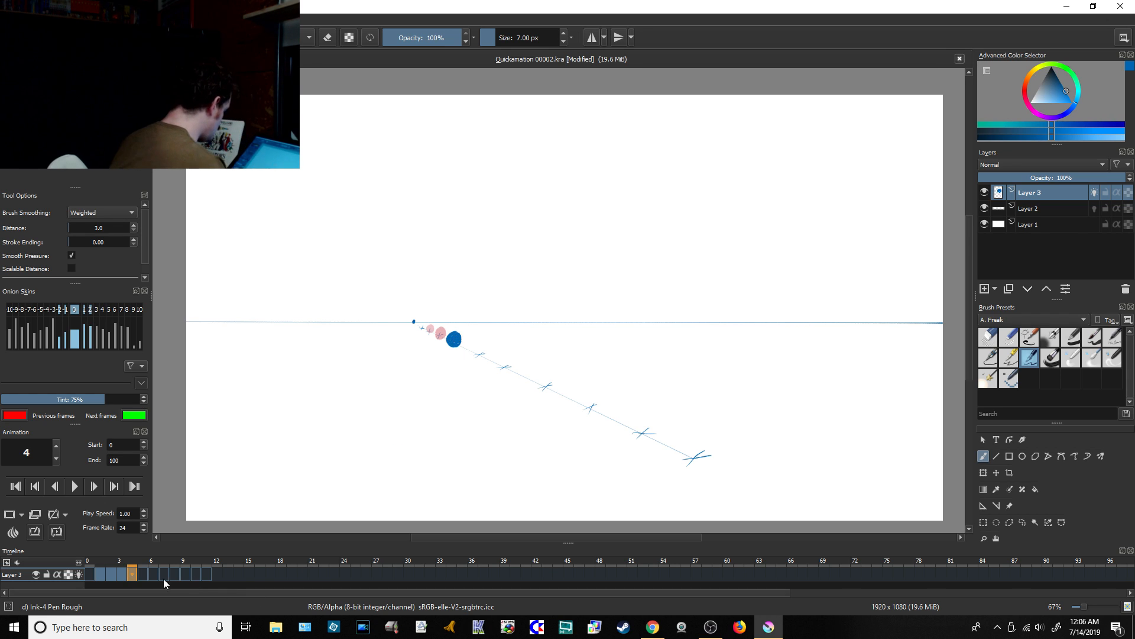
click(143, 573)
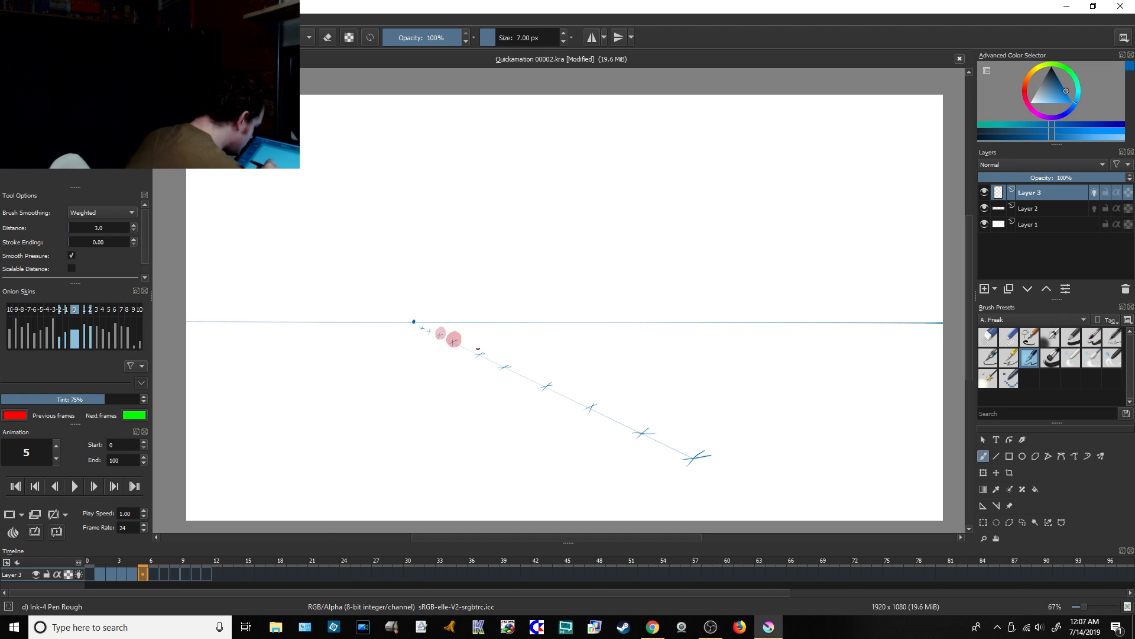
drag(476, 358, 473, 352)
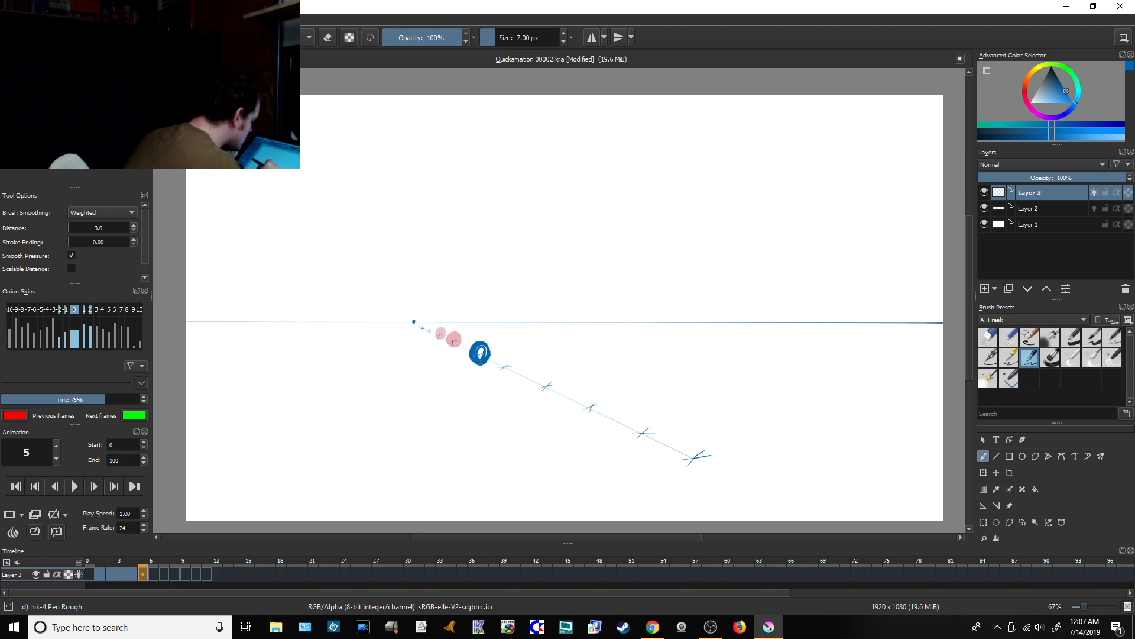
Step: Brush bigger scribbled balls just past the sixth cross mark on frame 6 and near the eighth cross mark on frame 7
click(155, 574)
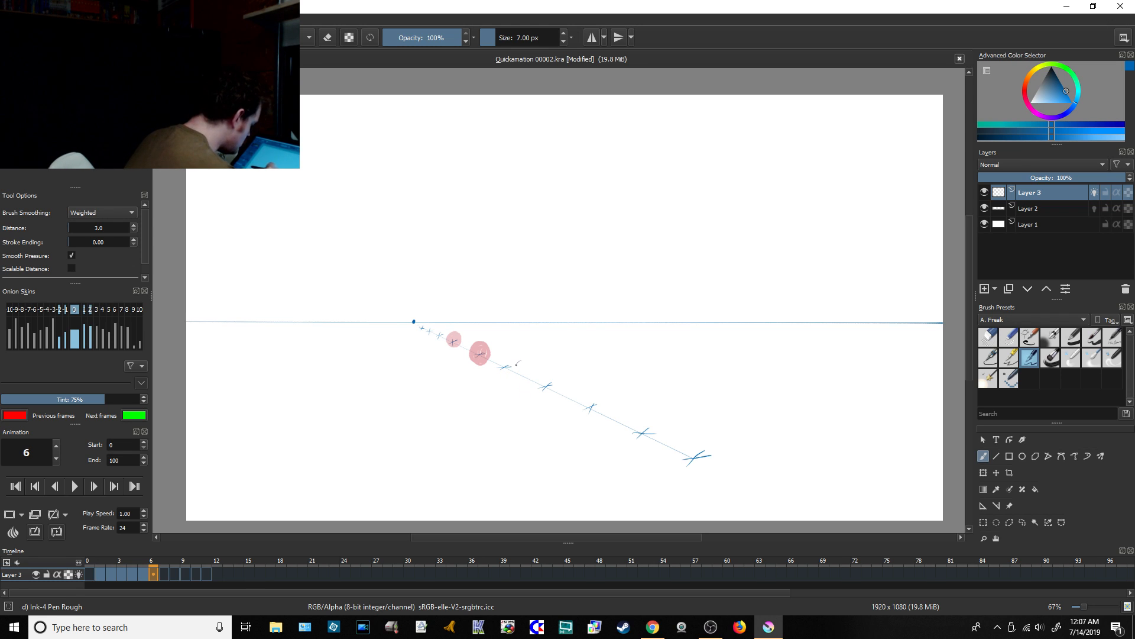
mouse_move(518, 364)
mouse_down()
mouse_move(531, 387)
mouse_move(519, 382)
mouse_up()
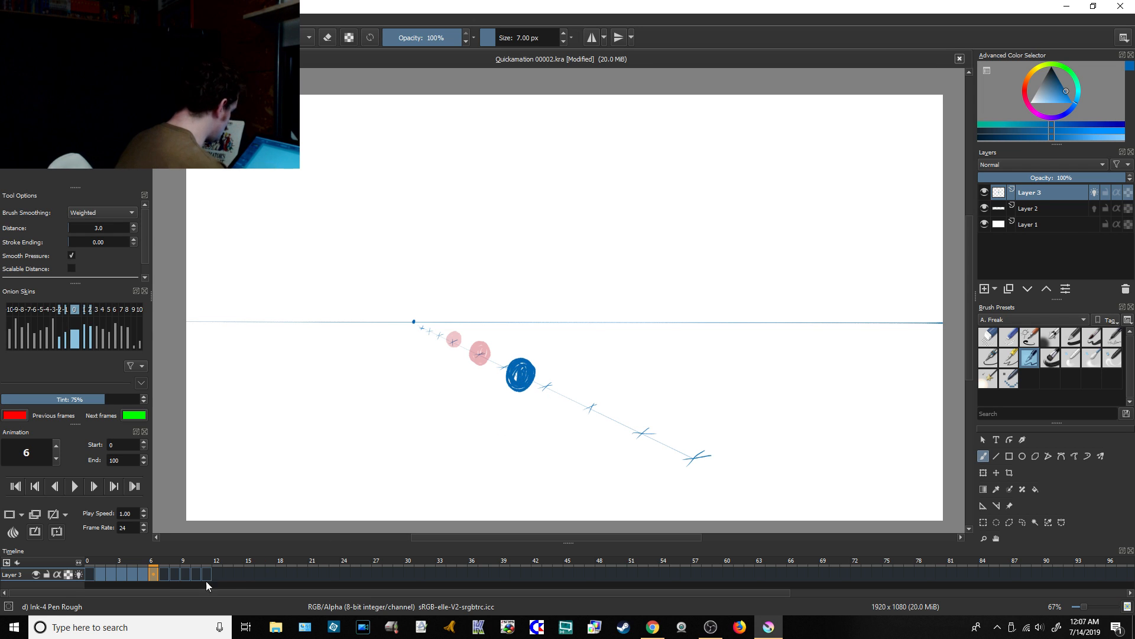
click(166, 573)
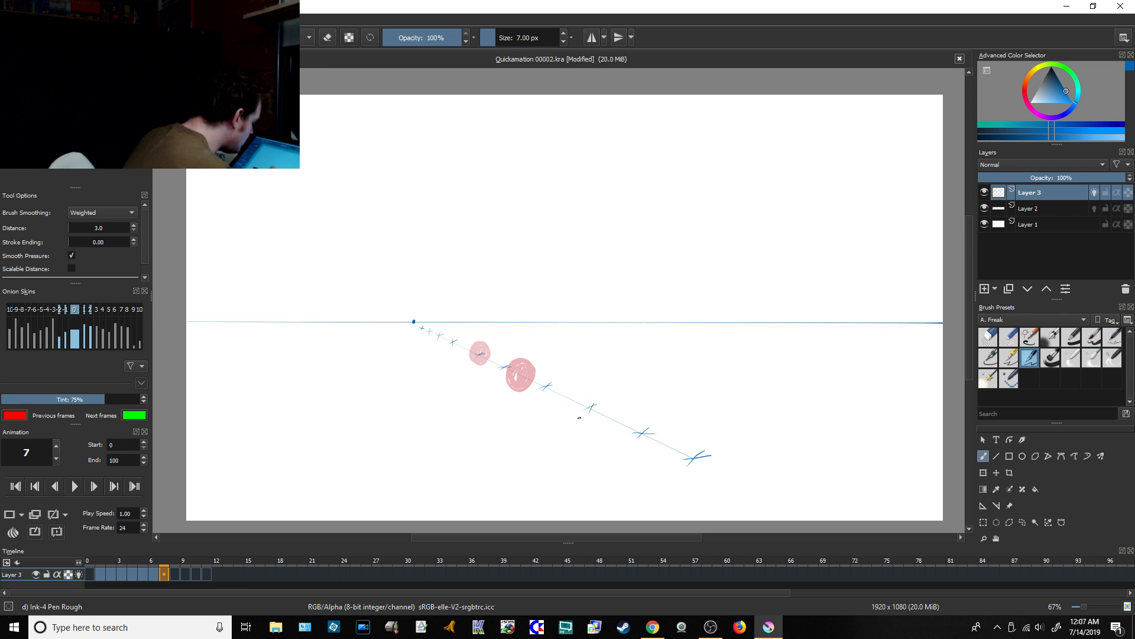
mouse_move(580, 417)
mouse_down()
mouse_move(588, 399)
mouse_move(550, 417)
mouse_move(582, 393)
mouse_move(551, 414)
mouse_move(570, 407)
mouse_up()
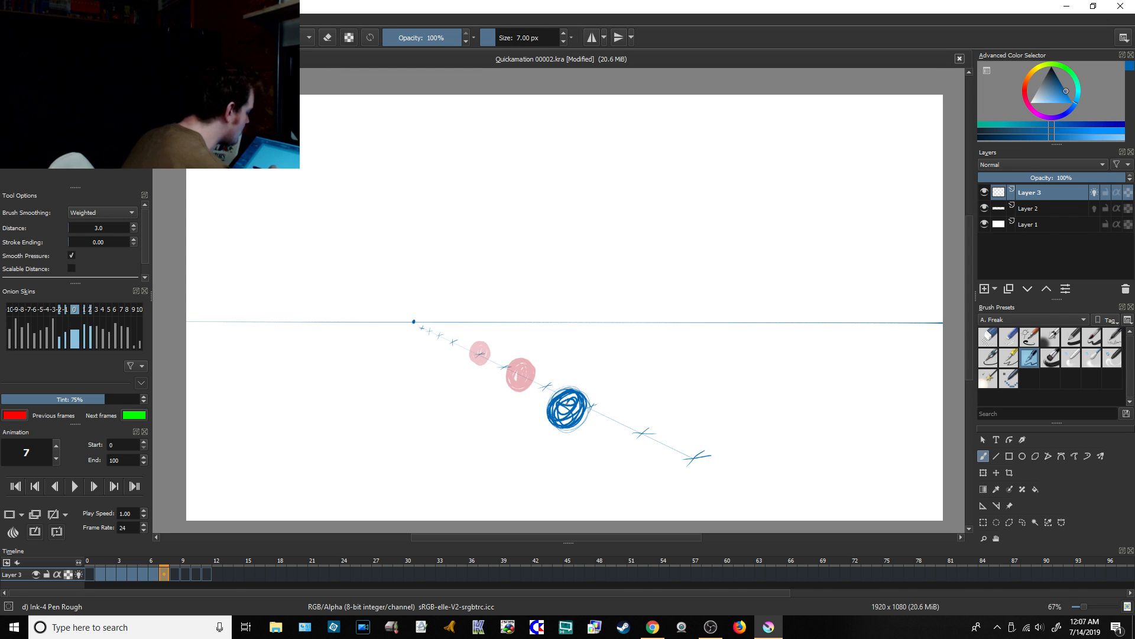
Step: Check the live chat, and back in Krita move frame 7's ball onto the diagonal guide and enlarge it slightly
click(658, 626)
click(768, 626)
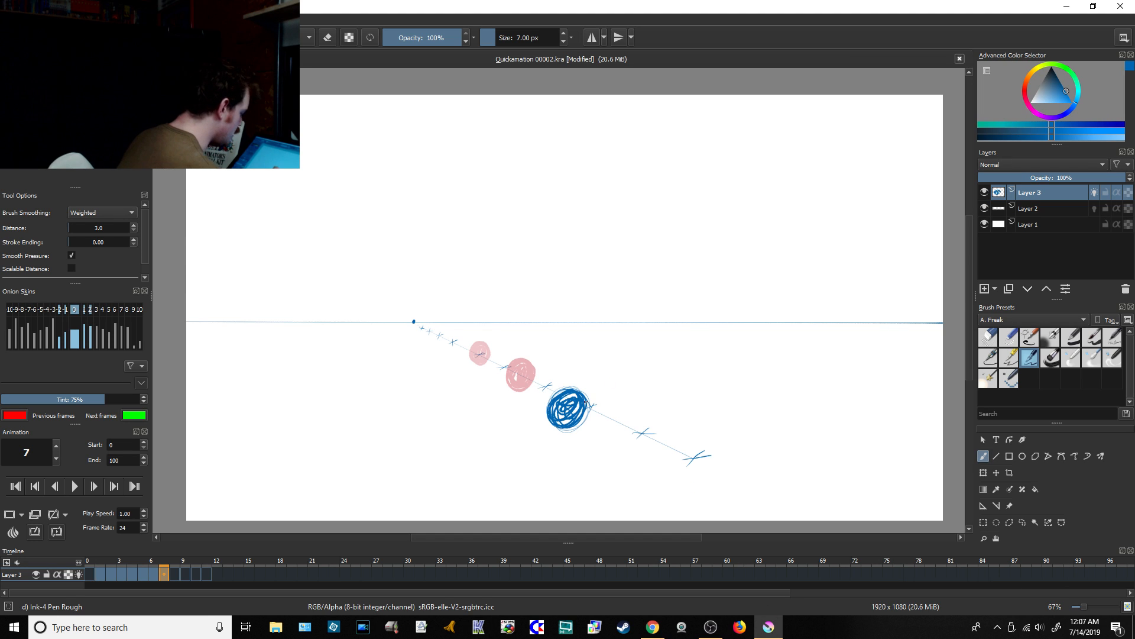
click(996, 473)
drag(570, 415, 579, 407)
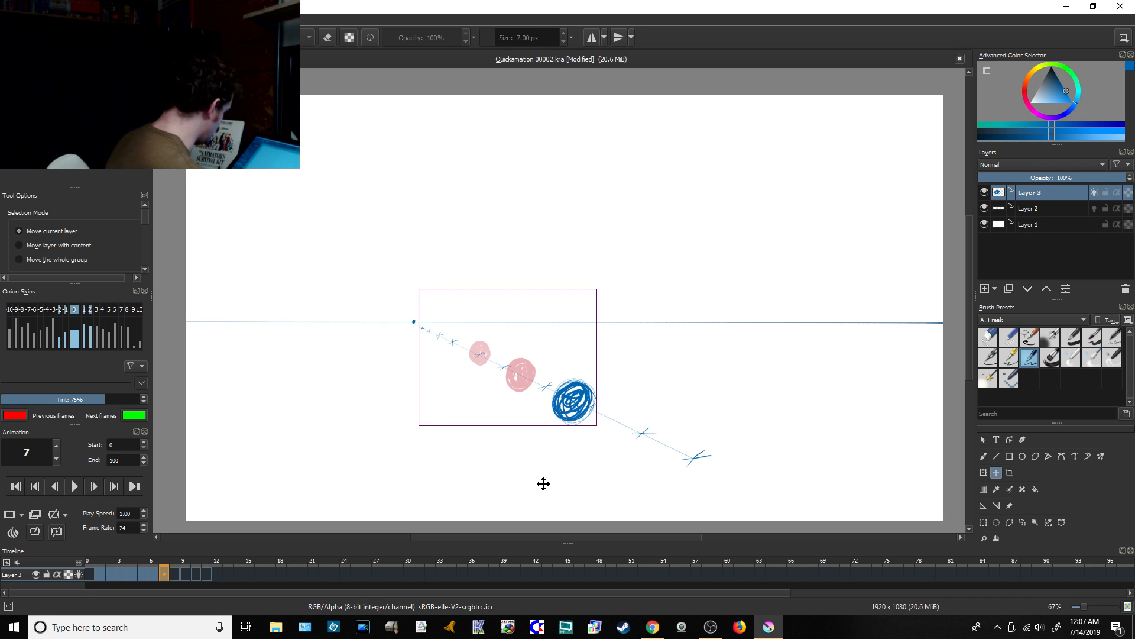
click(984, 472)
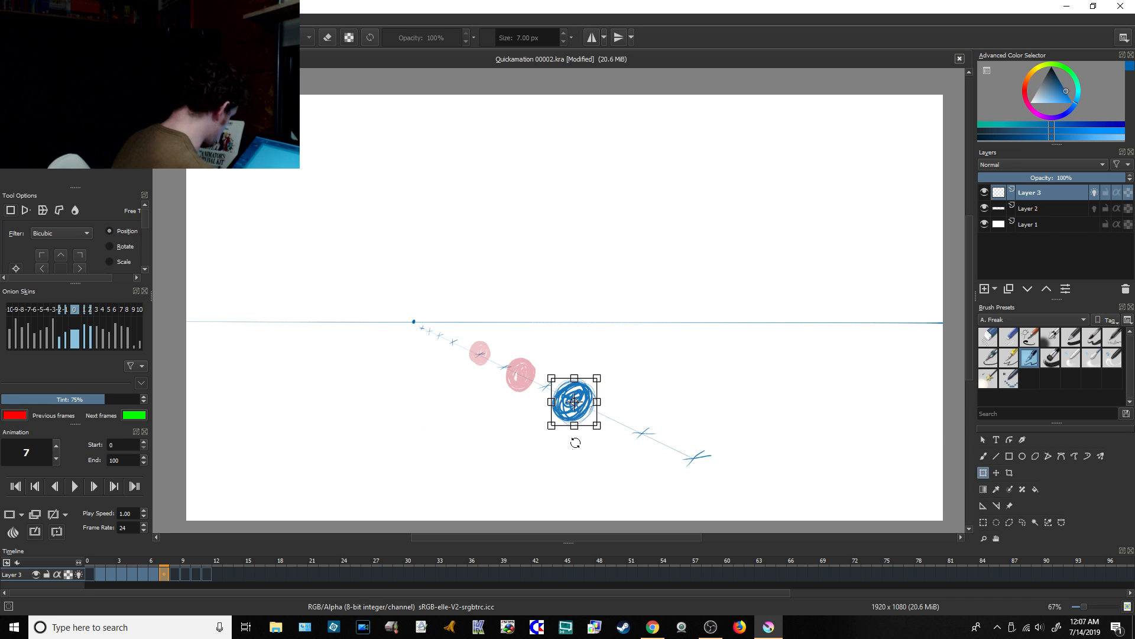
drag(596, 425, 587, 414)
click(983, 456)
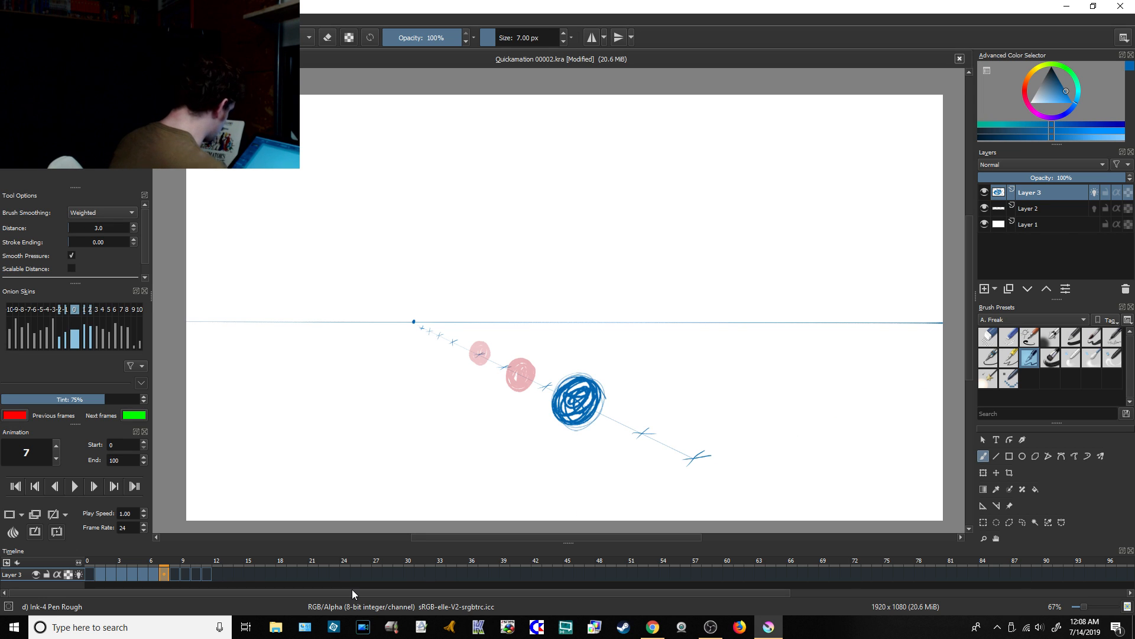
Step: Brush a larger ball over the ninth cross mark on frame 8 and a huge one beyond the last mark on frame 9, clearing its first outline
click(175, 572)
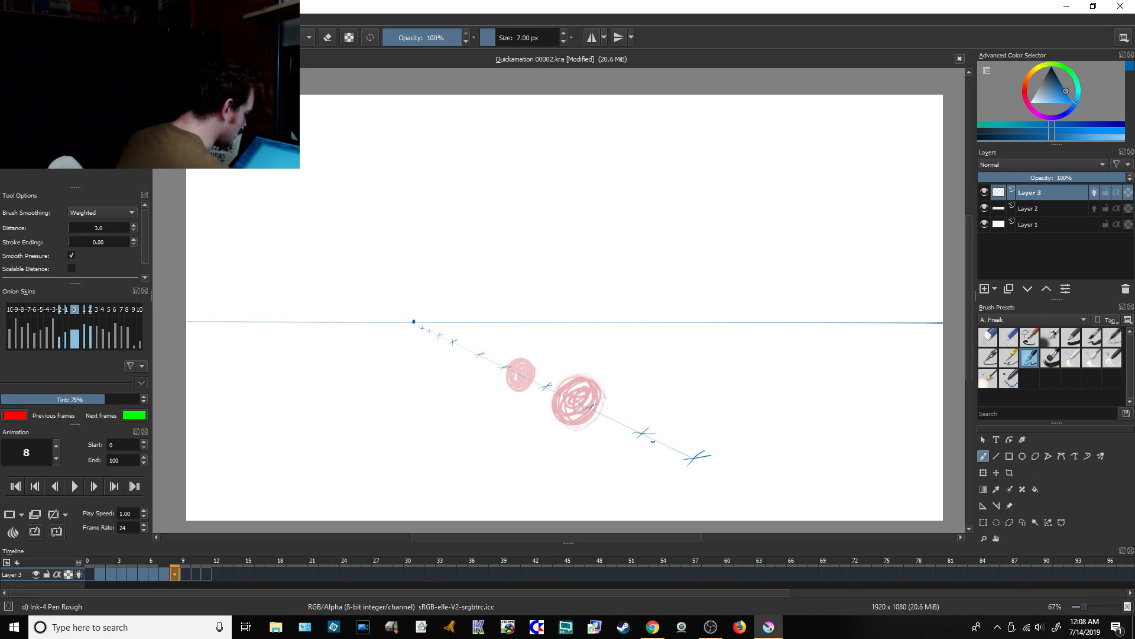
mouse_move(628, 405)
mouse_down()
mouse_move(649, 466)
mouse_move(619, 427)
mouse_move(632, 469)
mouse_move(615, 431)
mouse_move(680, 414)
mouse_move(627, 467)
mouse_move(618, 438)
mouse_move(668, 402)
mouse_move(615, 450)
mouse_move(680, 414)
mouse_move(635, 407)
mouse_move(653, 429)
mouse_move(645, 450)
mouse_move(656, 414)
mouse_move(609, 455)
mouse_up()
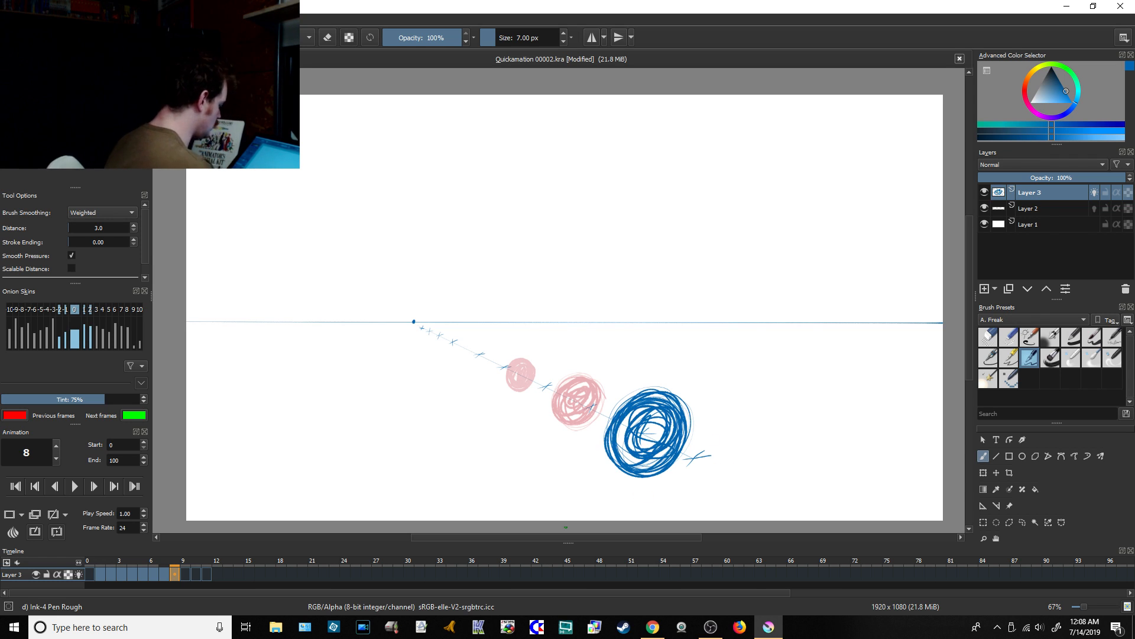
click(186, 574)
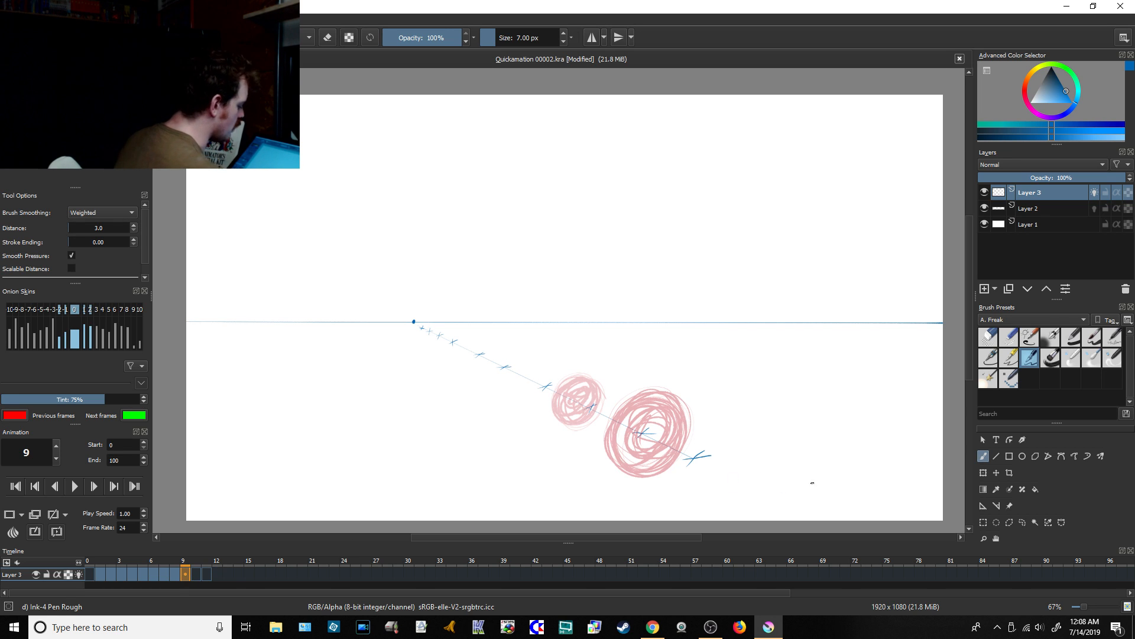
mouse_move(801, 450)
mouse_down()
mouse_move(831, 515)
mouse_move(751, 443)
mouse_move(719, 497)
mouse_move(742, 460)
mouse_move(825, 500)
mouse_up()
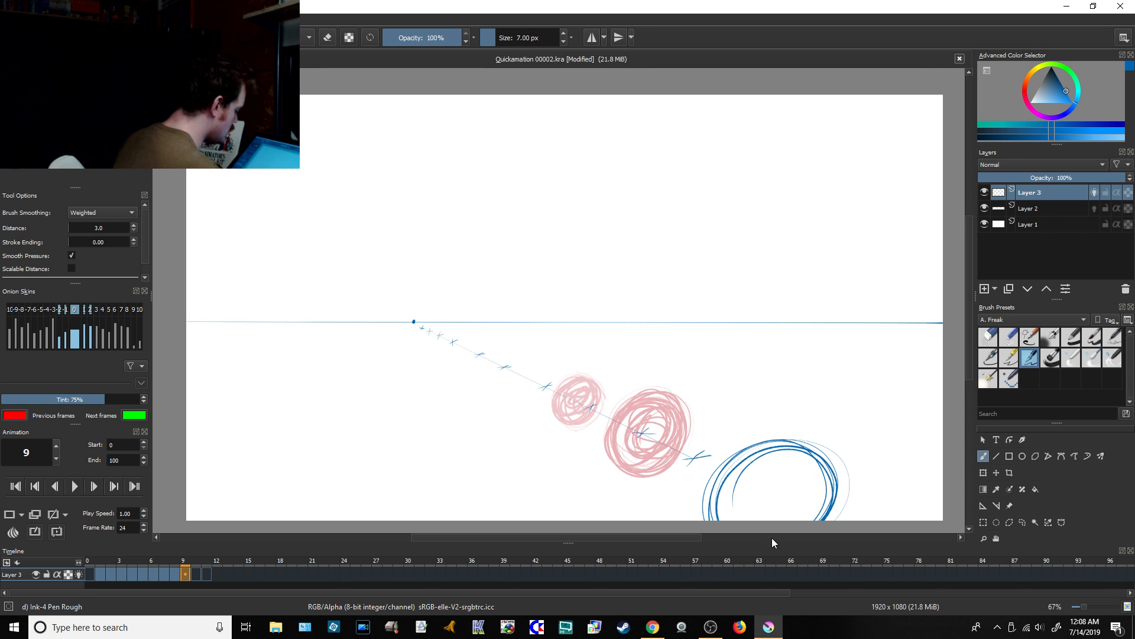
key(Delete)
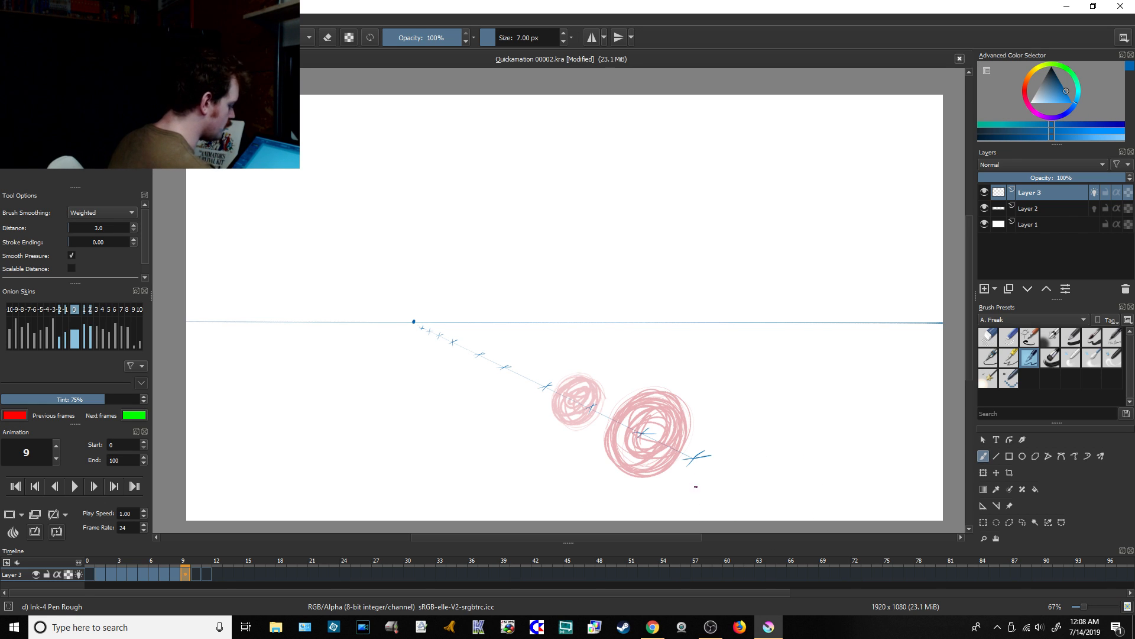
mouse_move(680, 520)
mouse_down()
mouse_move(726, 519)
mouse_move(826, 401)
mouse_move(740, 408)
mouse_move(863, 503)
mouse_move(725, 449)
mouse_move(771, 415)
mouse_move(864, 473)
mouse_move(798, 508)
mouse_move(728, 449)
mouse_move(707, 483)
mouse_move(827, 479)
mouse_move(703, 508)
mouse_move(846, 503)
mouse_move(769, 414)
mouse_move(786, 423)
mouse_up()
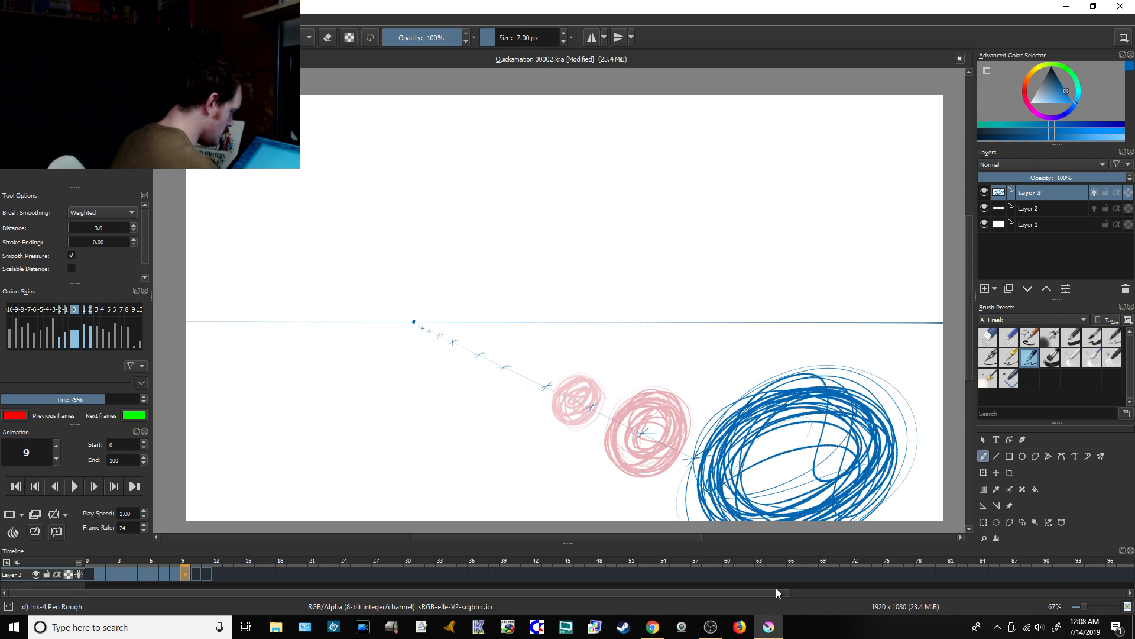
Step: Shift frame 9's huge ball lower so it runs off the canvas's bottom edge, and review the sequence from frame 1 to 9
click(996, 472)
mouse_move(850, 478)
mouse_down()
mouse_move(859, 507)
mouse_move(857, 471)
mouse_up()
click(983, 456)
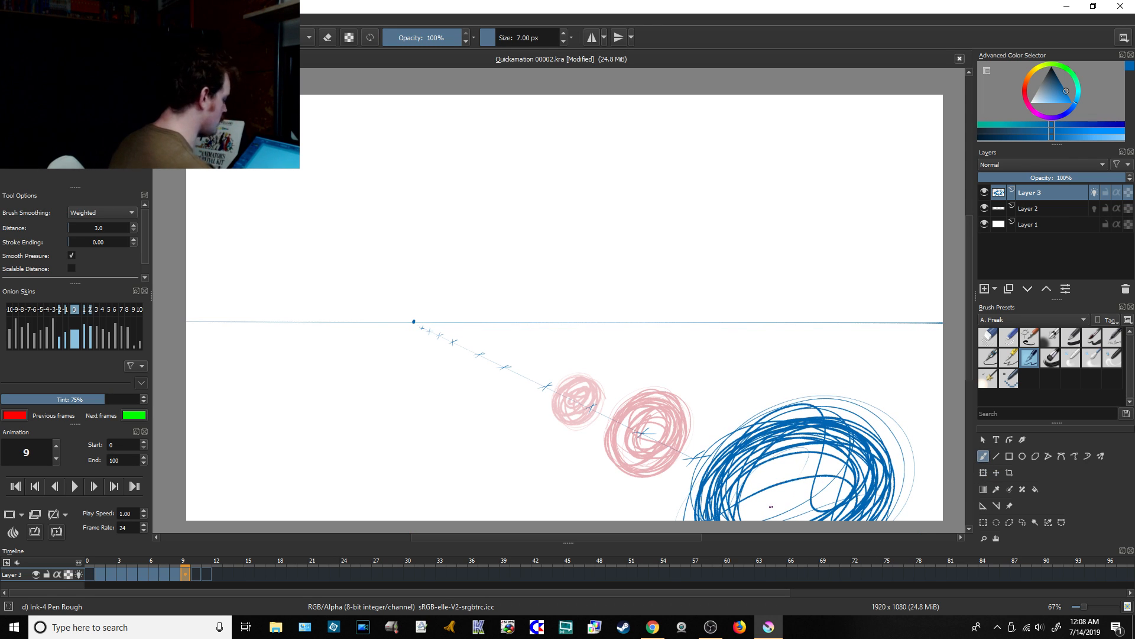
click(109, 573)
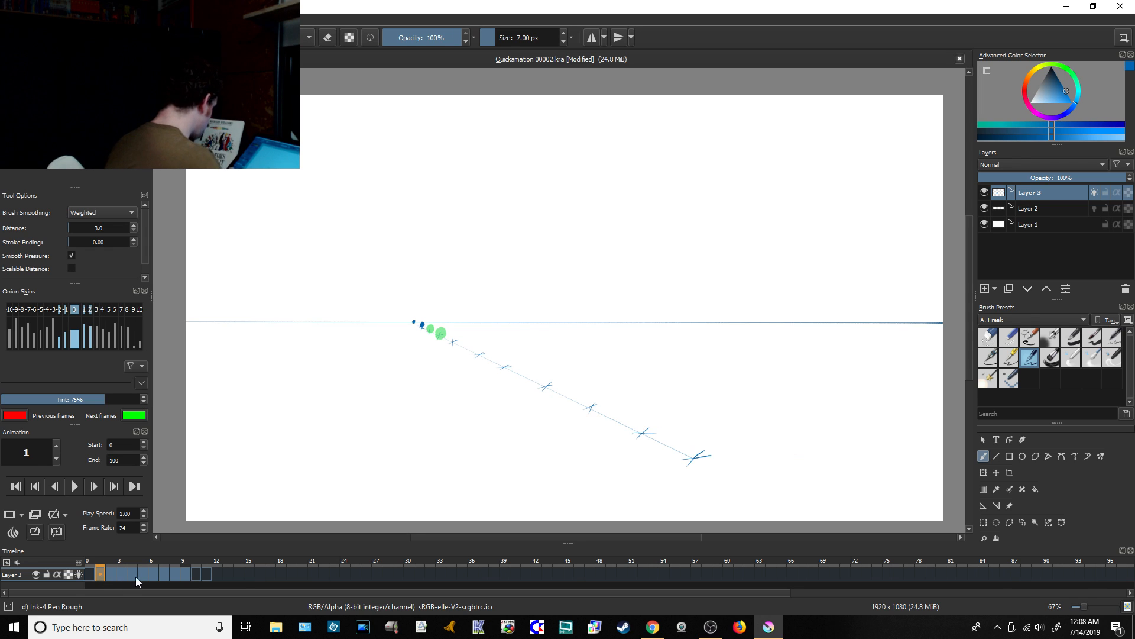
click(185, 575)
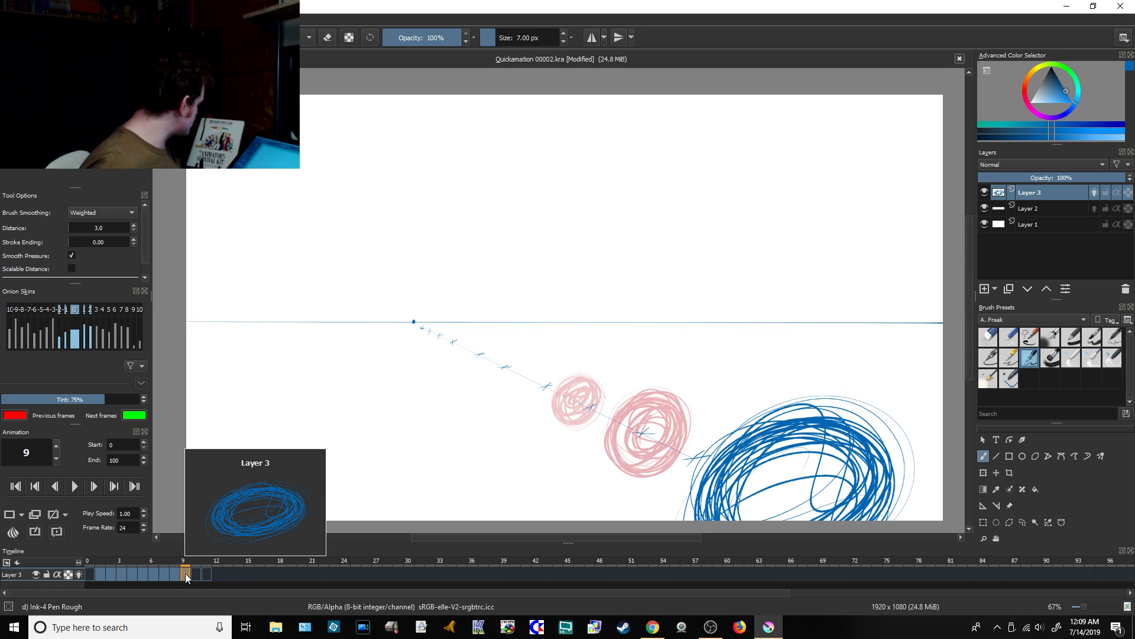
Step: End the playback range at frame 9 and set the animation's frame rate to 6
right_click(185, 573)
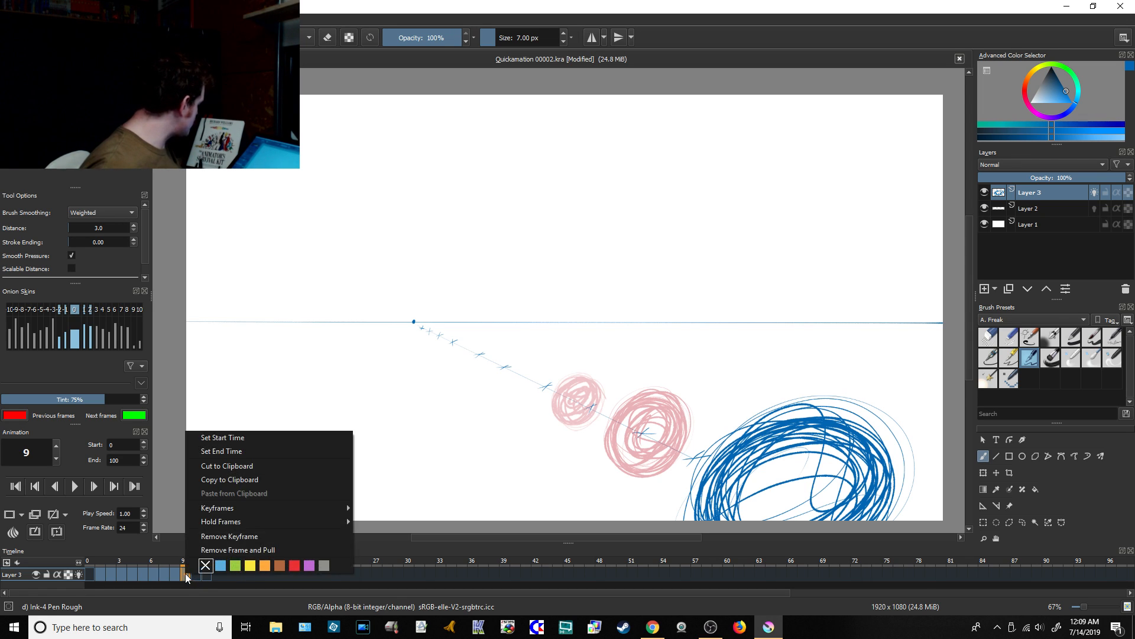
click(235, 453)
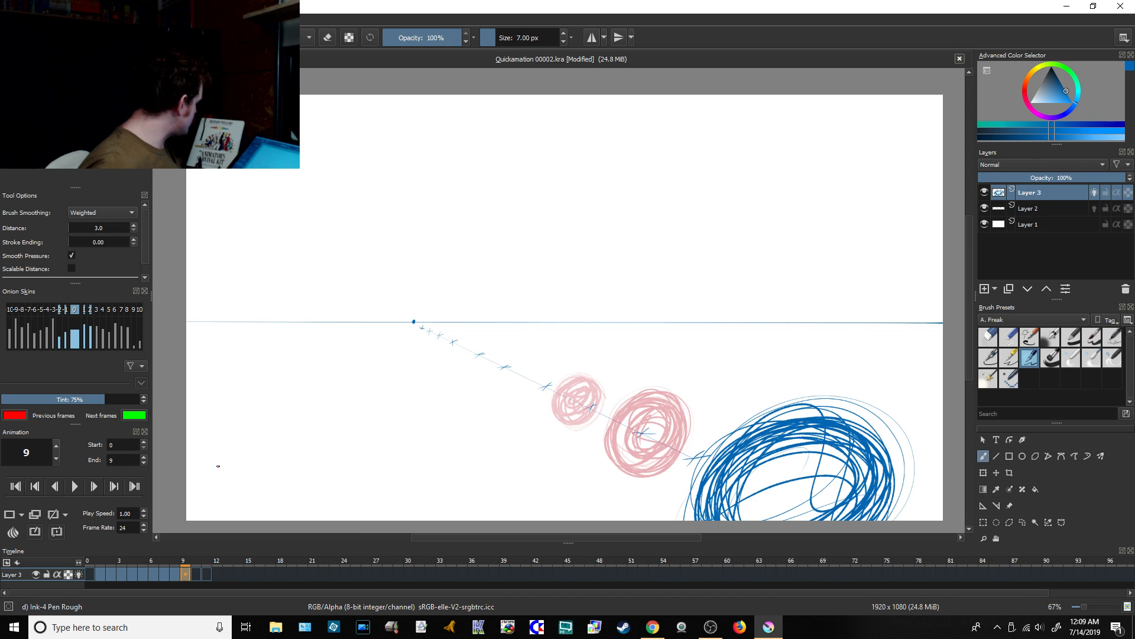
double_click(134, 526)
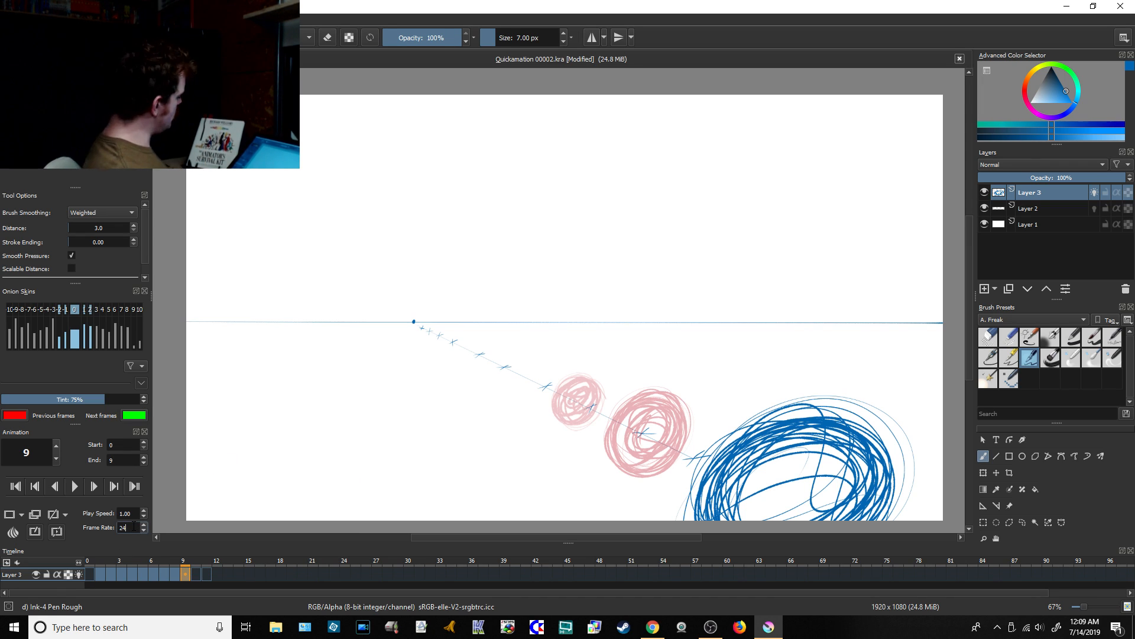
key(BackSpace)
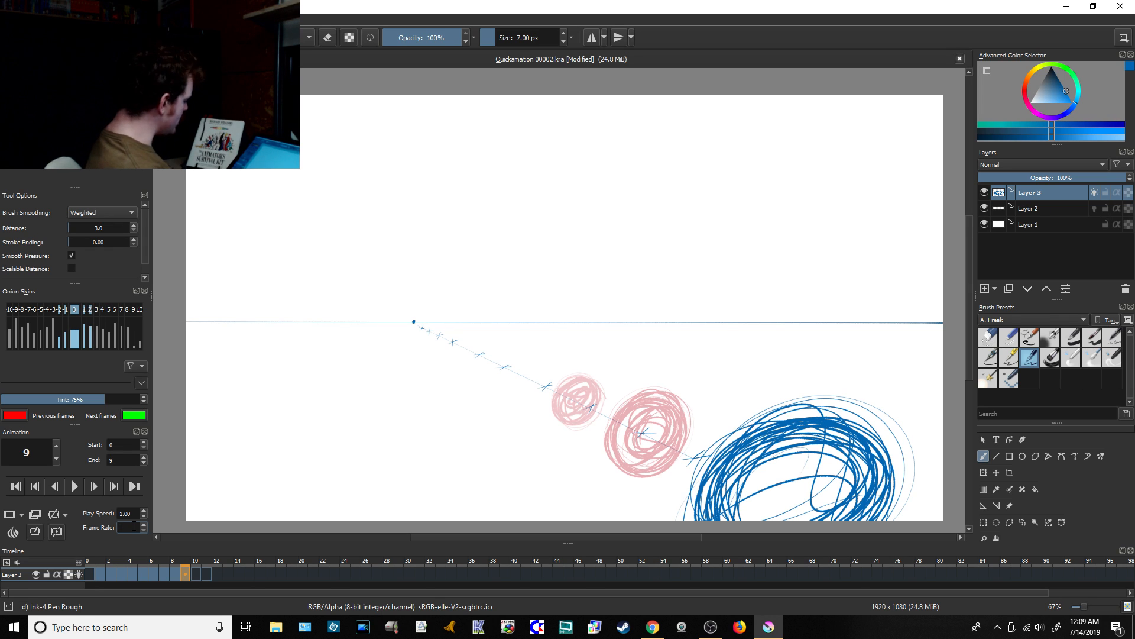
text(6)
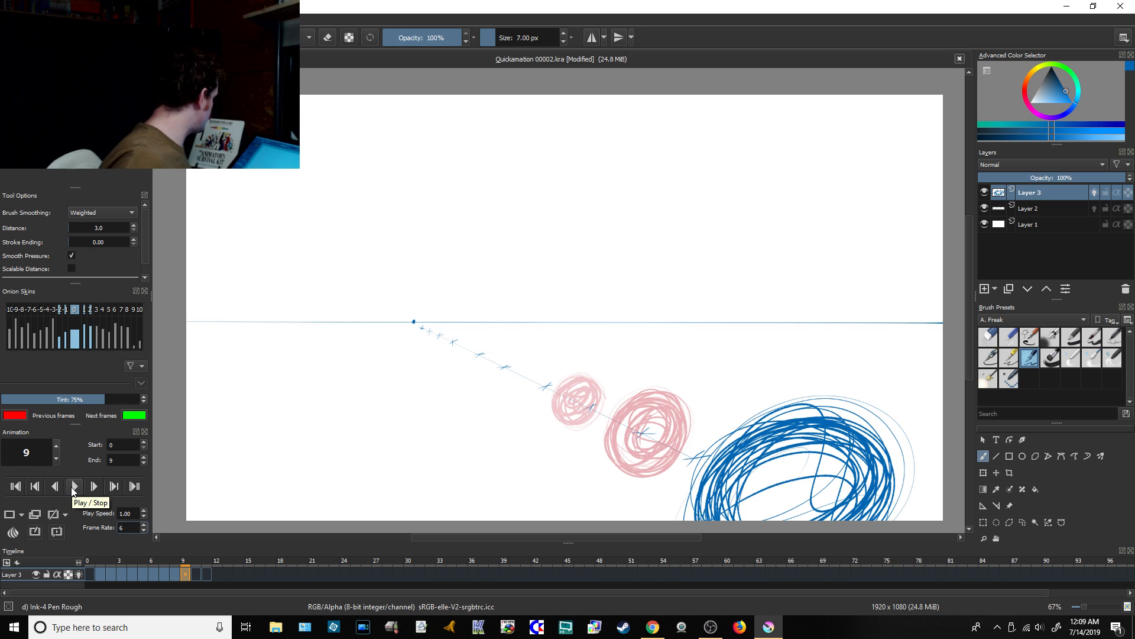
Step: Save the file and play the ball animation through
key(ctrl+s)
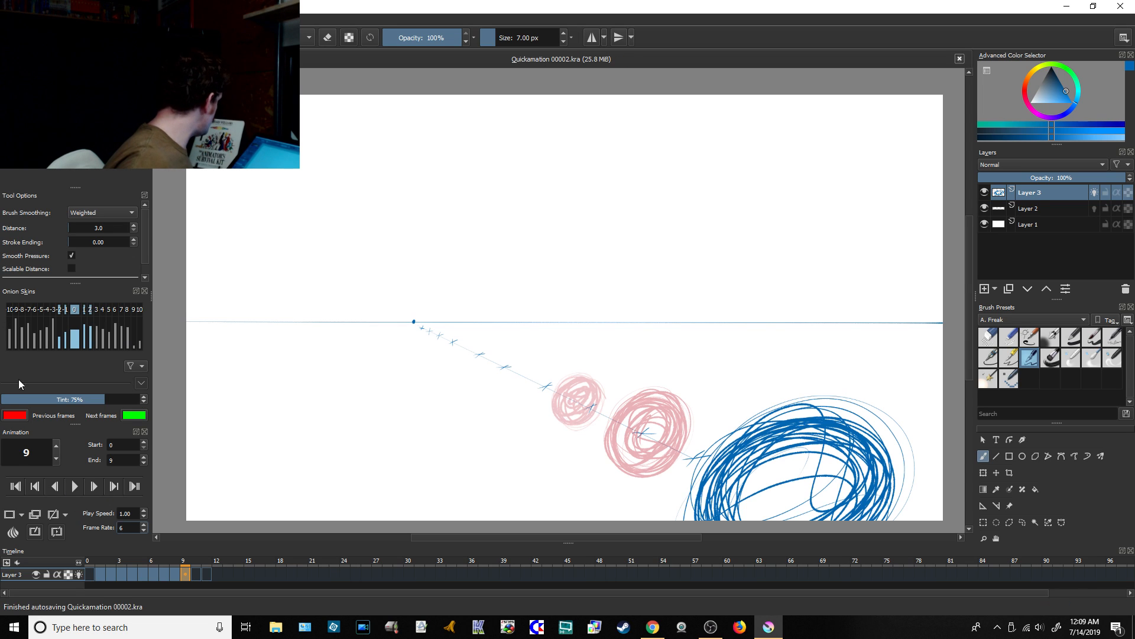
click(75, 486)
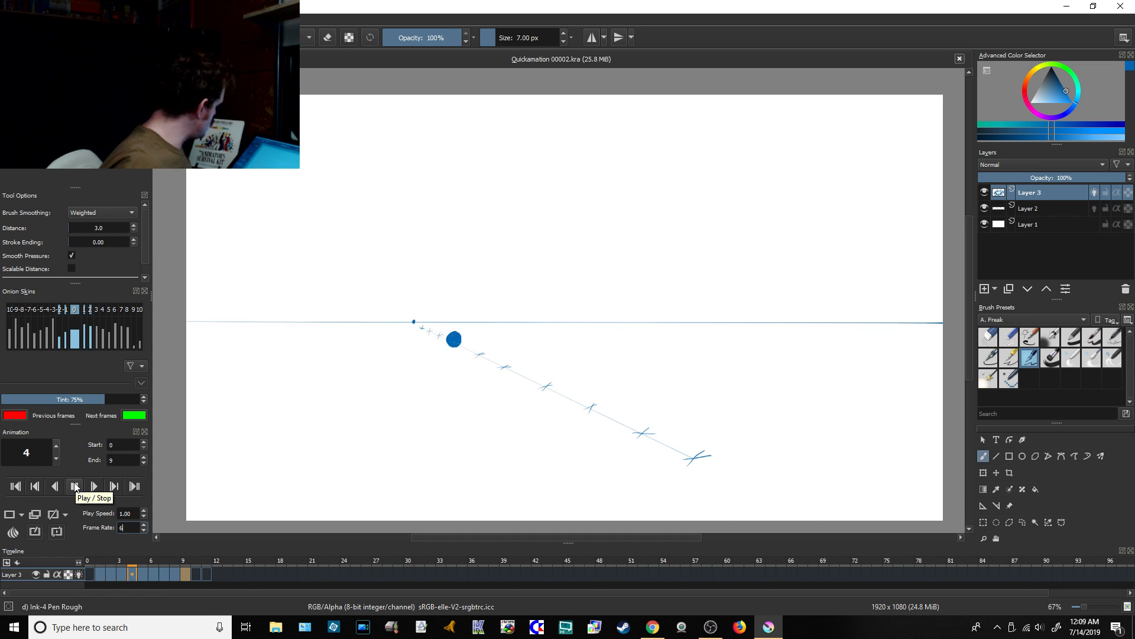
click(76, 486)
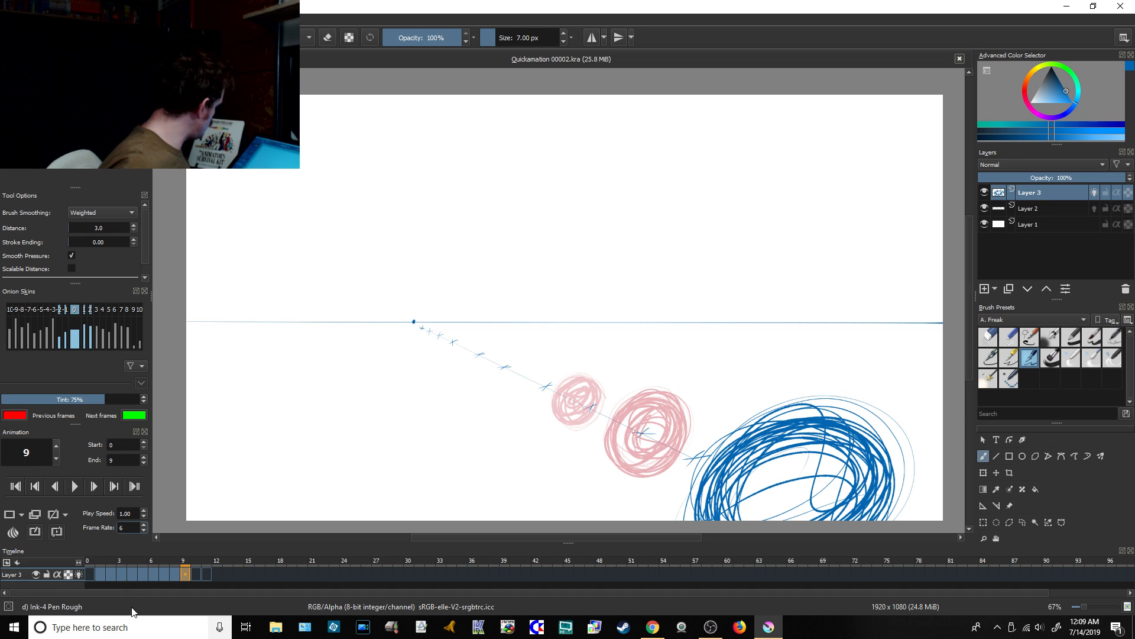
Step: Add a new paint layer directly above Layer 2 and create a keyframe on it at frame 1
click(101, 574)
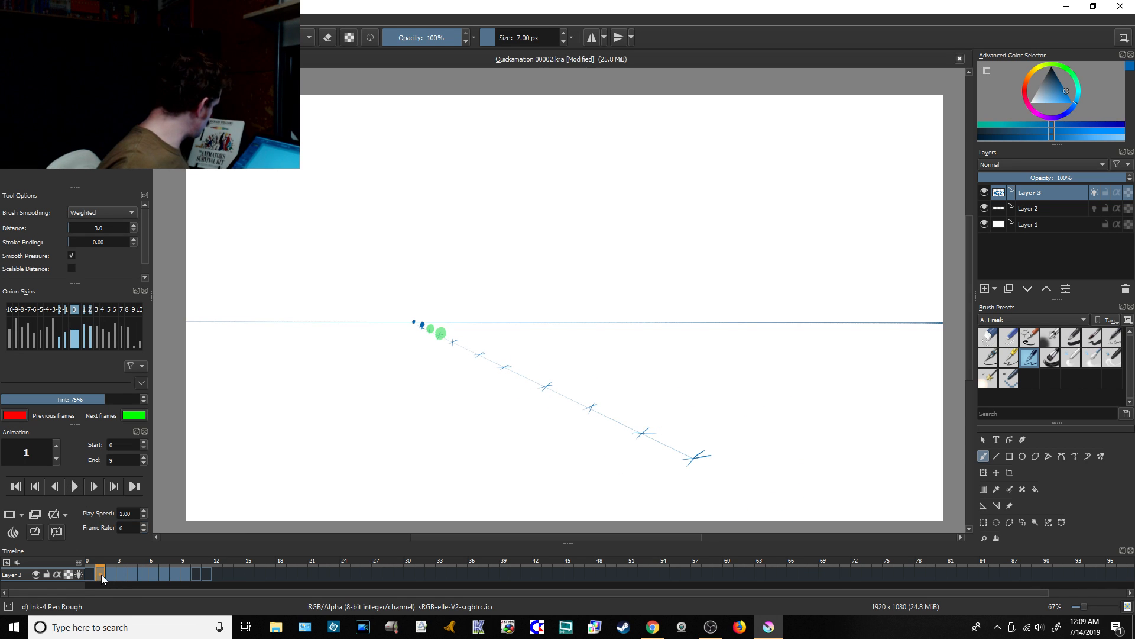
click(1021, 211)
click(984, 289)
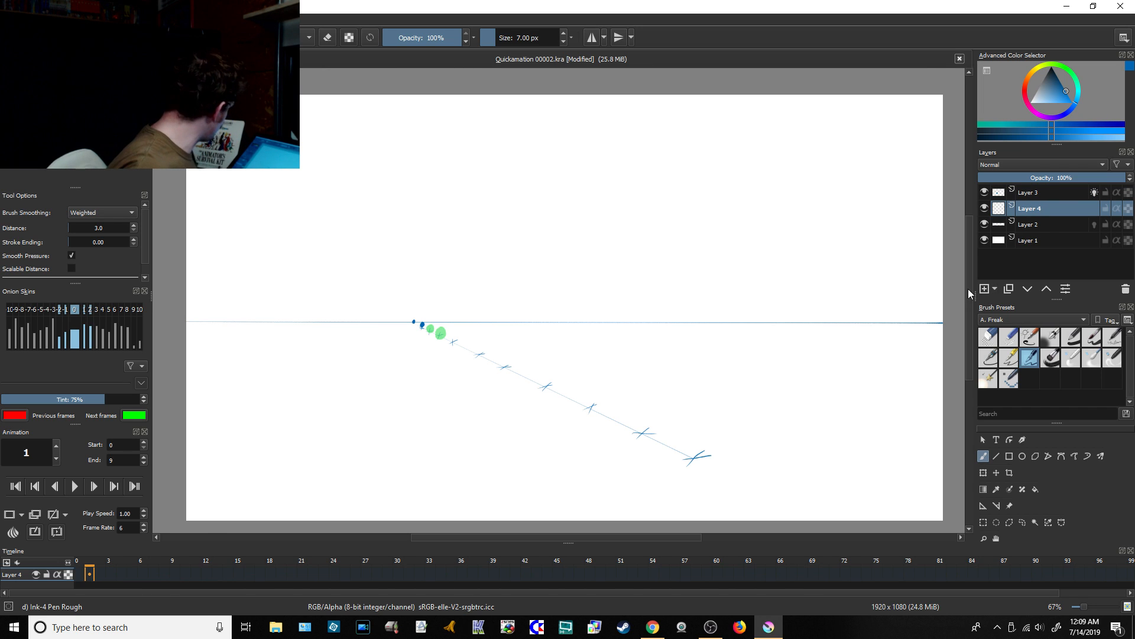
click(91, 575)
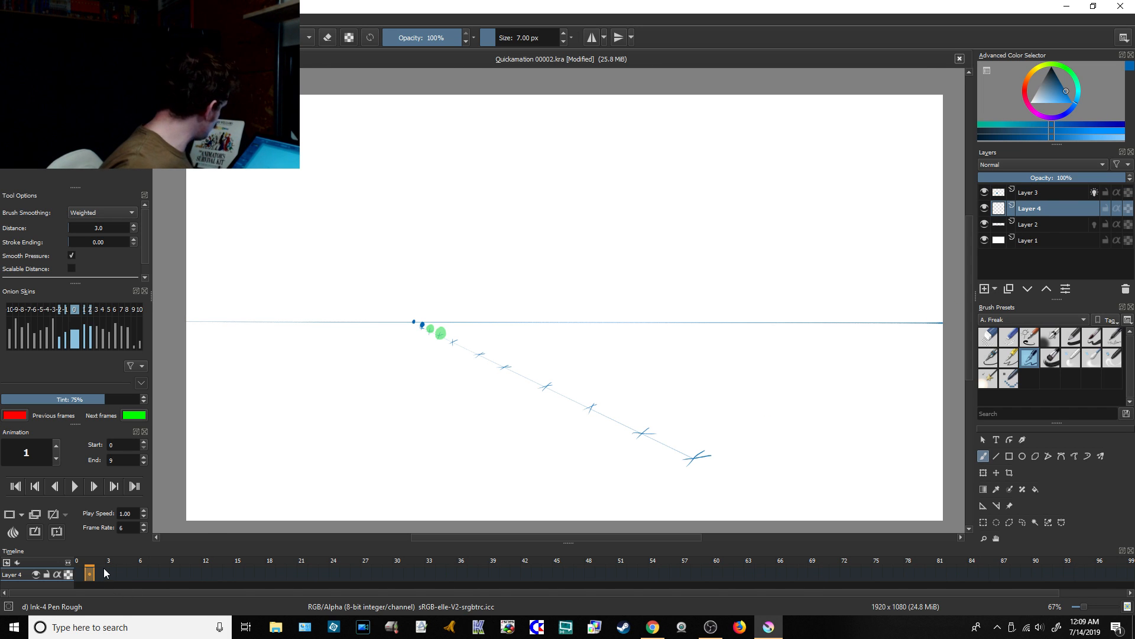
key(Insert)
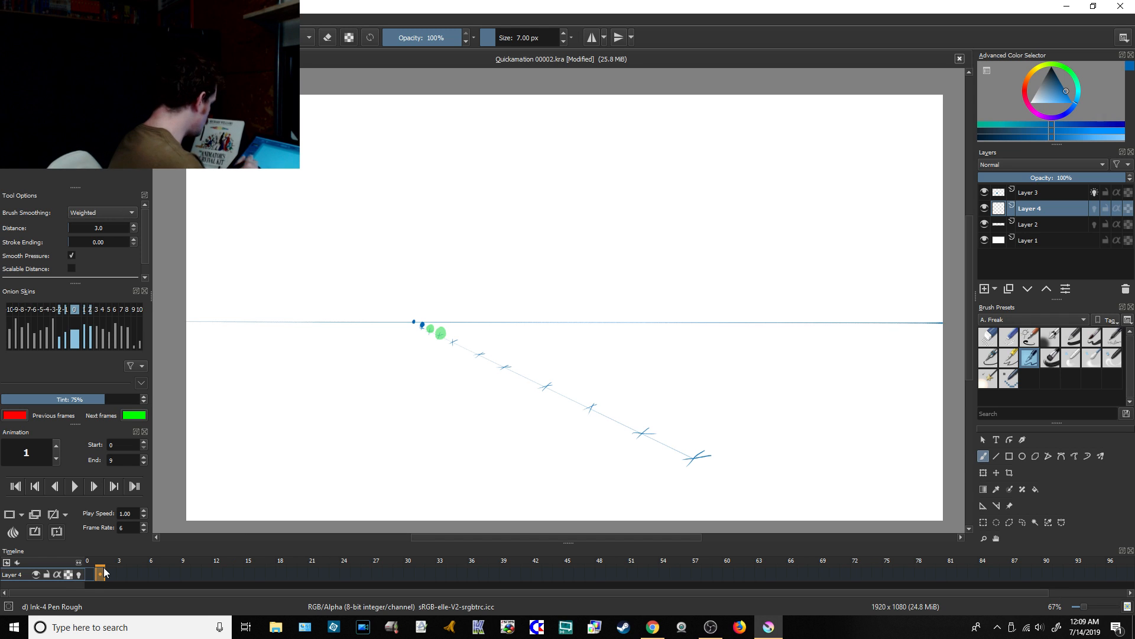
Step: Turn on the onion skins for the third to tenth next frames so every ball position is shown
click(126, 310)
click(121, 309)
click(113, 311)
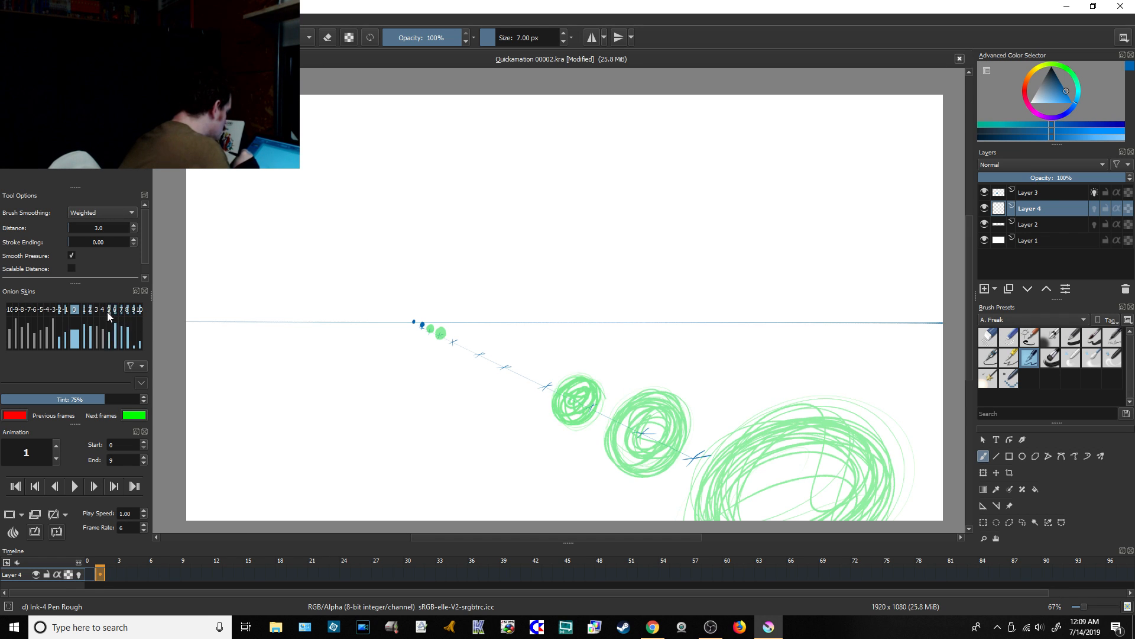
click(107, 311)
click(101, 311)
click(94, 311)
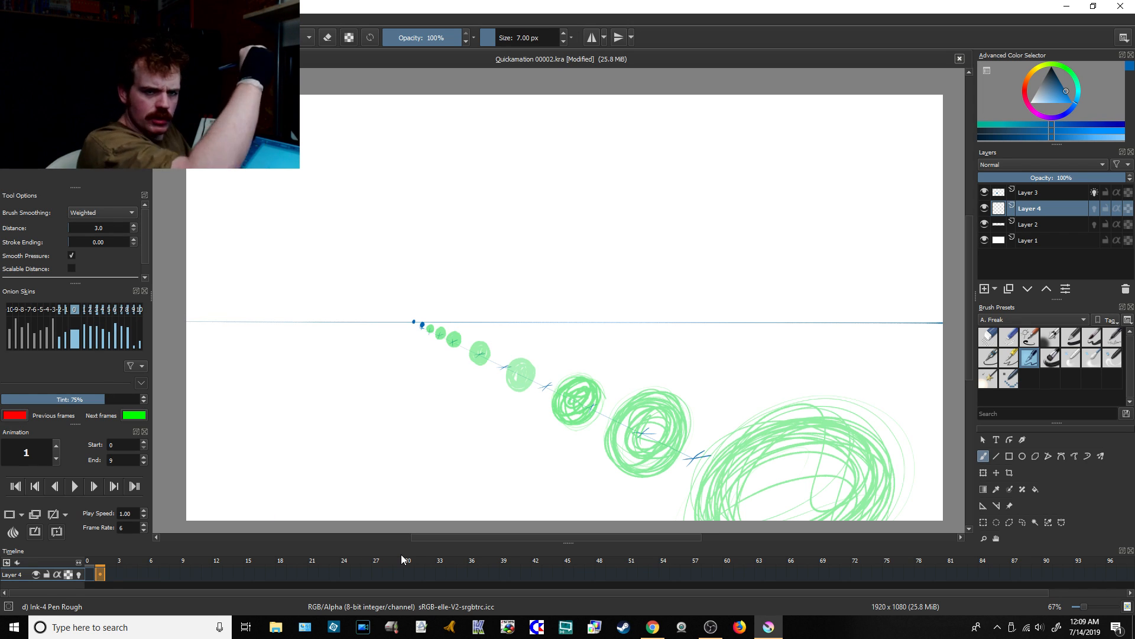
Step: Check the live chat in the browser, and back in Krita choose the Dynamic Brush tool with black as the colour
click(649, 628)
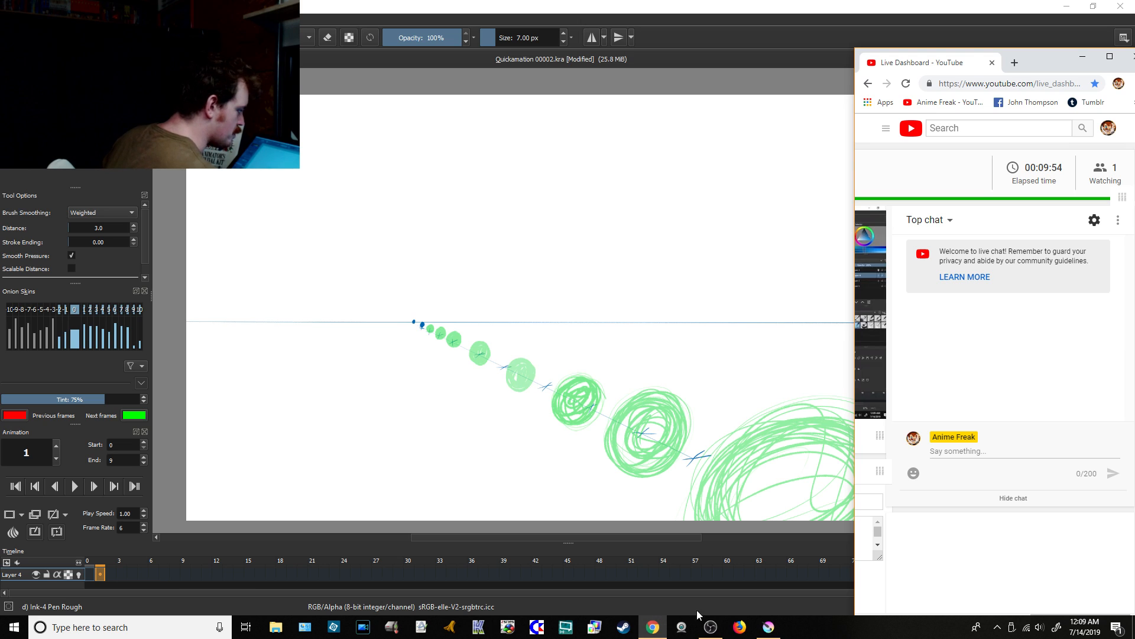
click(770, 625)
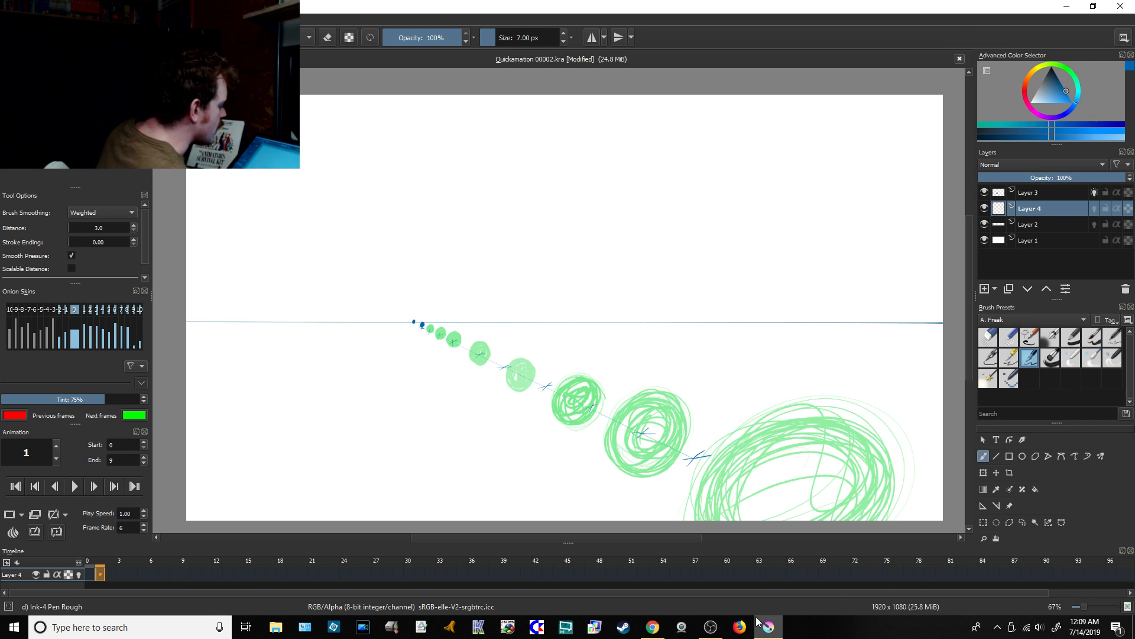
click(1085, 457)
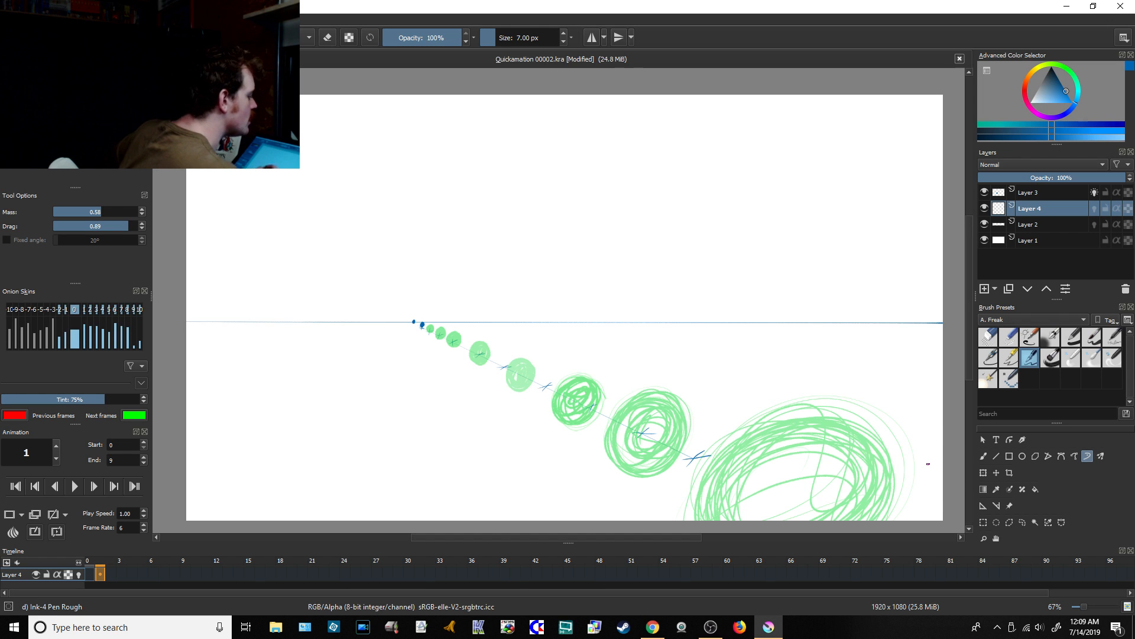
drag(1052, 81, 1056, 66)
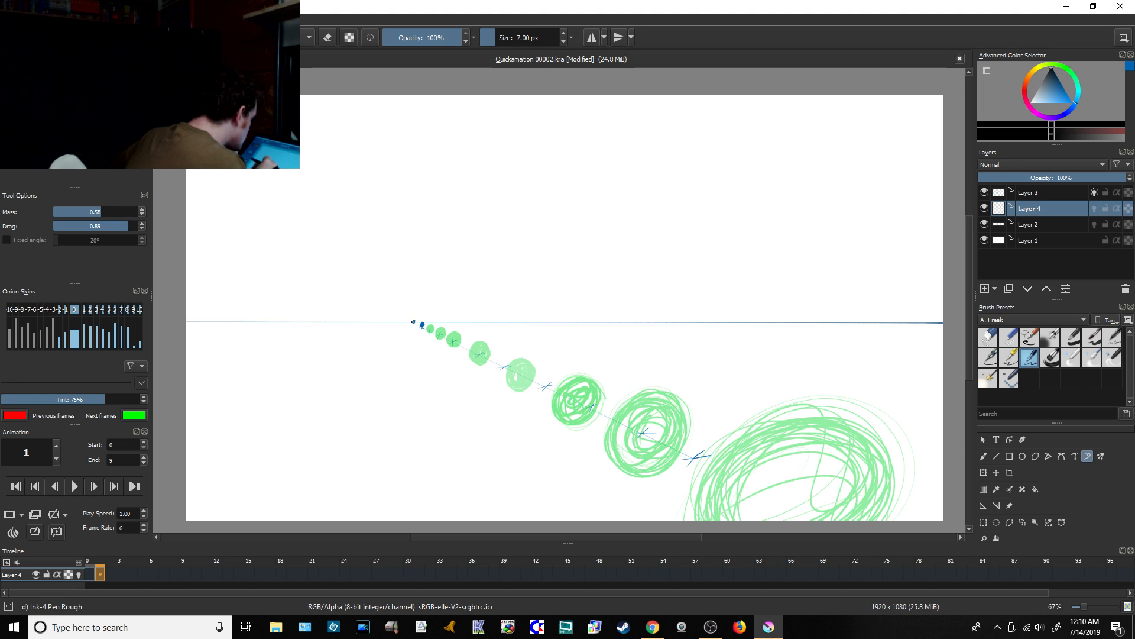
Step: Draw a chain of growing black bounce arcs on Layer 4, from the horizon dot through each ball to the canvas's bottom edge
drag(410, 321, 422, 326)
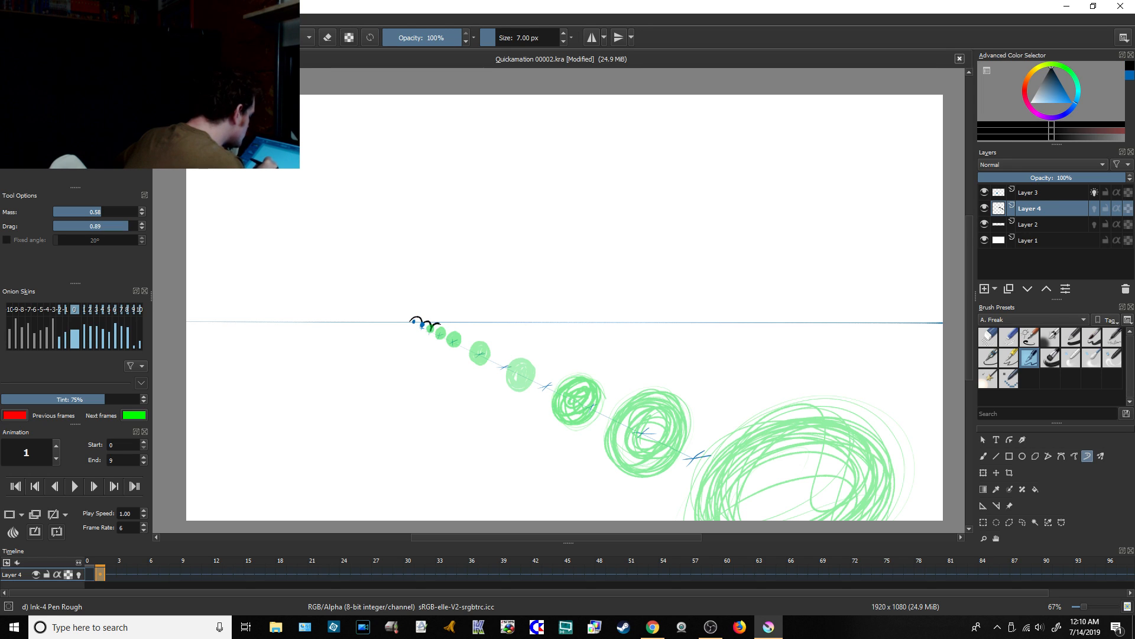
drag(440, 324, 443, 332)
mouse_move(458, 335)
mouse_down()
mouse_move(468, 332)
mouse_move(483, 355)
mouse_up()
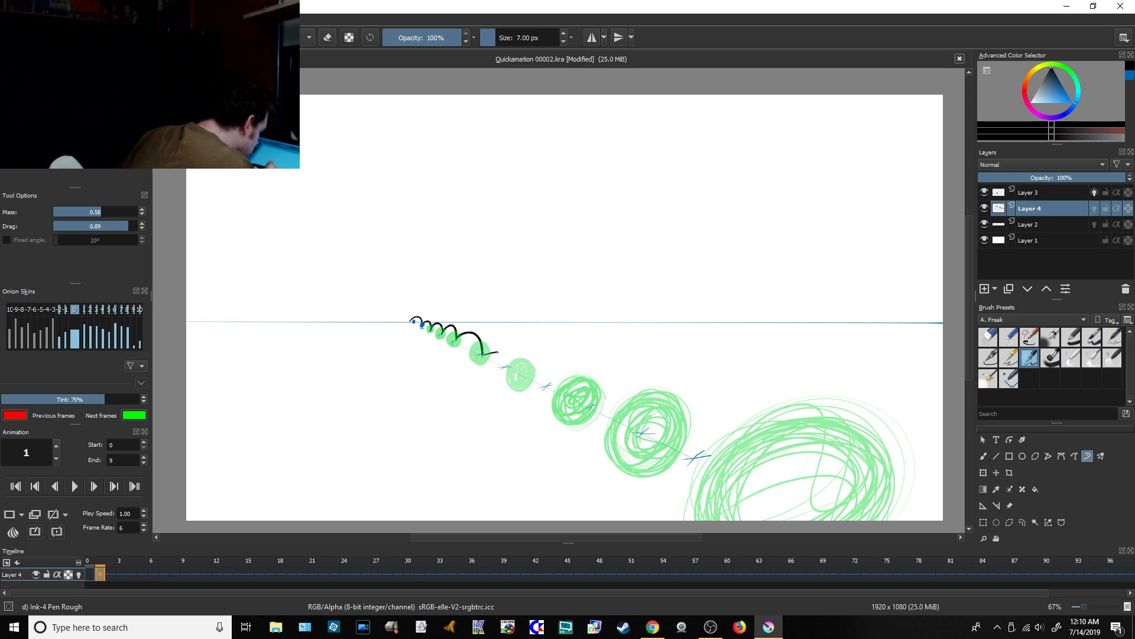
mouse_move(498, 353)
mouse_down()
mouse_move(523, 373)
mouse_move(569, 379)
mouse_move(584, 399)
mouse_move(619, 397)
mouse_move(653, 425)
mouse_move(655, 454)
mouse_move(716, 424)
mouse_move(788, 461)
mouse_move(819, 513)
mouse_up()
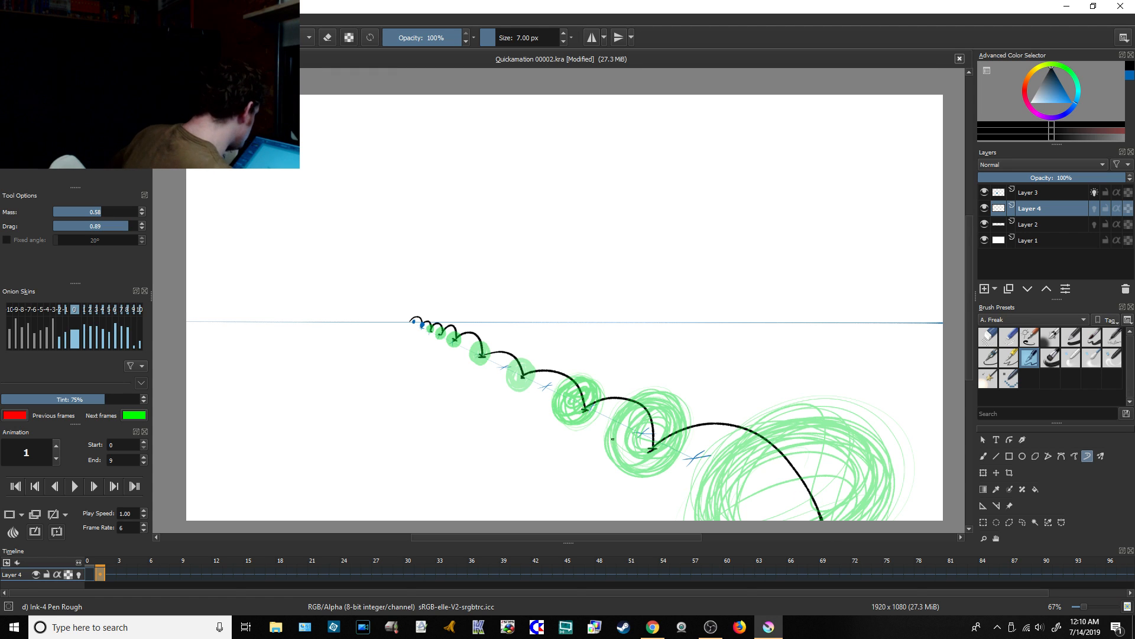
Step: Insert 3 keyframes after frame 1 on Layer 3 with a frame timing of 1
click(1040, 195)
drag(186, 580, 165, 575)
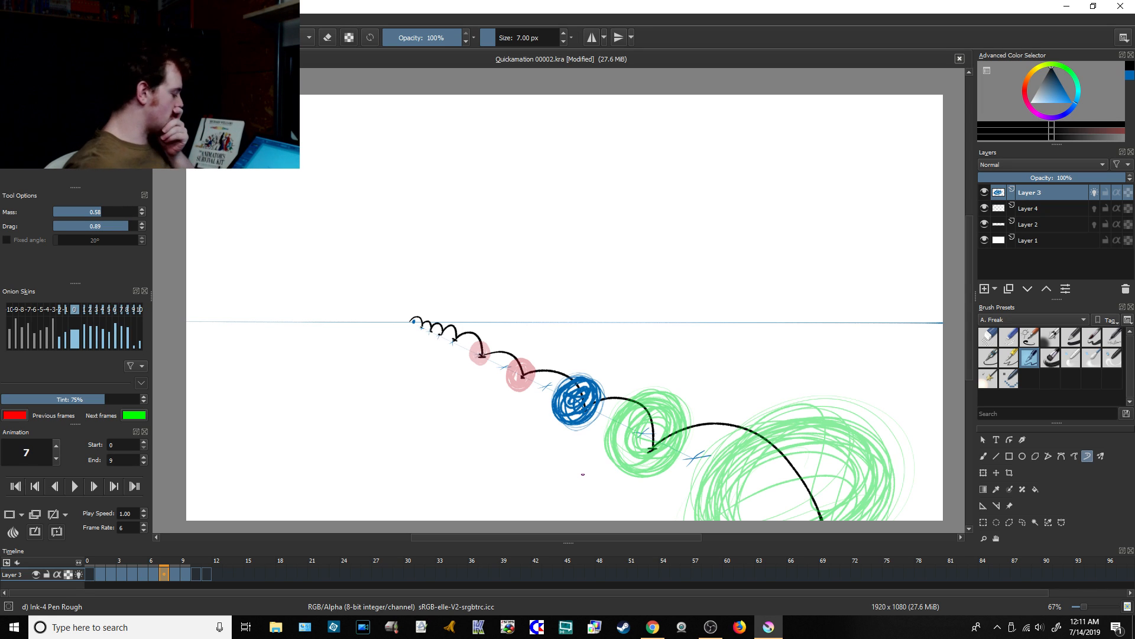
click(98, 575)
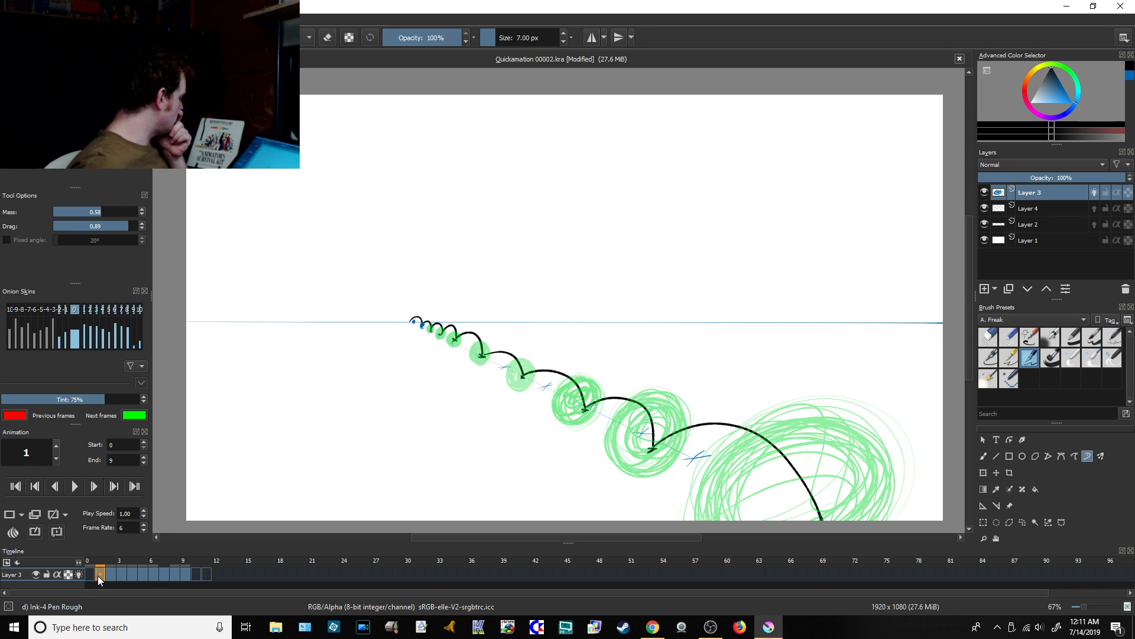
right_click(98, 576)
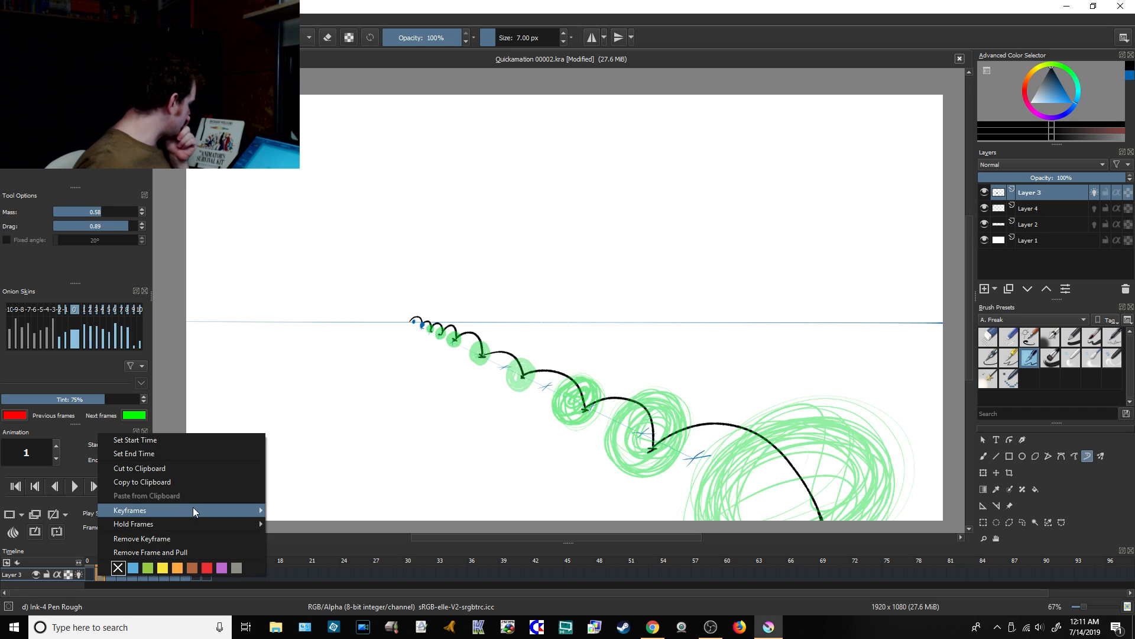
mouse_move(193, 510)
click(312, 538)
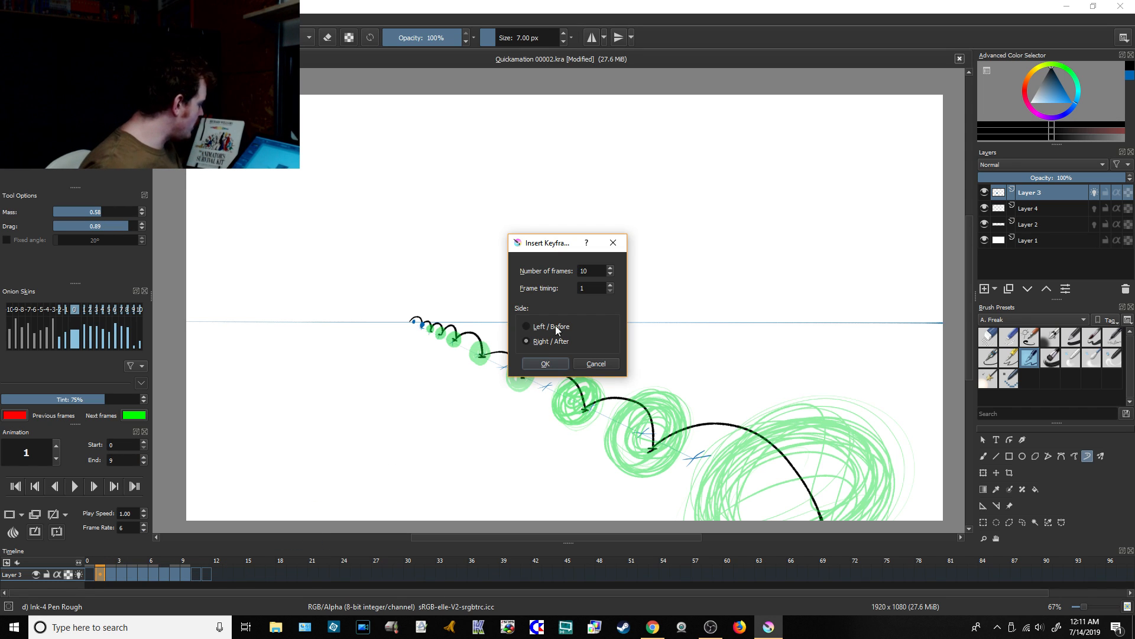
click(590, 269)
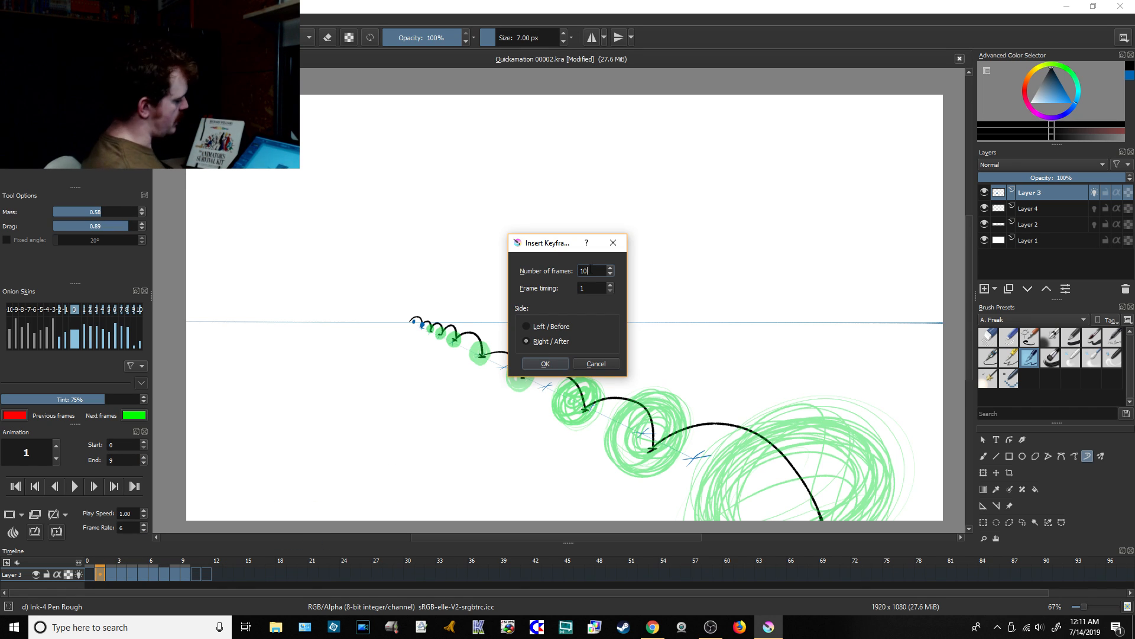
key(BackSpace)
key(BackSpace)
text(3)
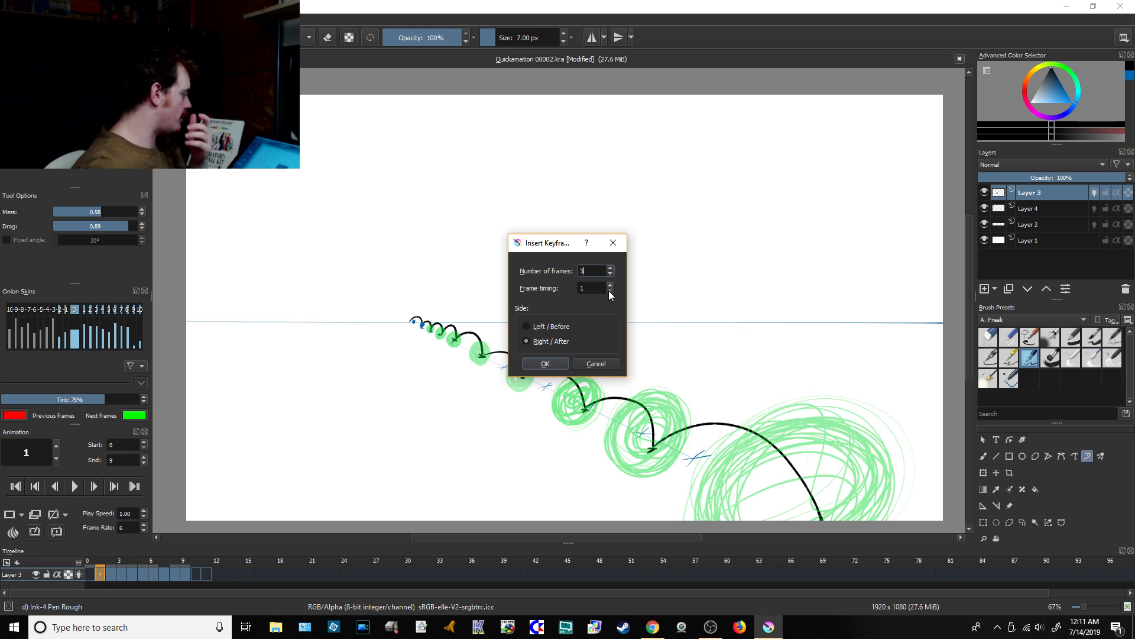
click(542, 364)
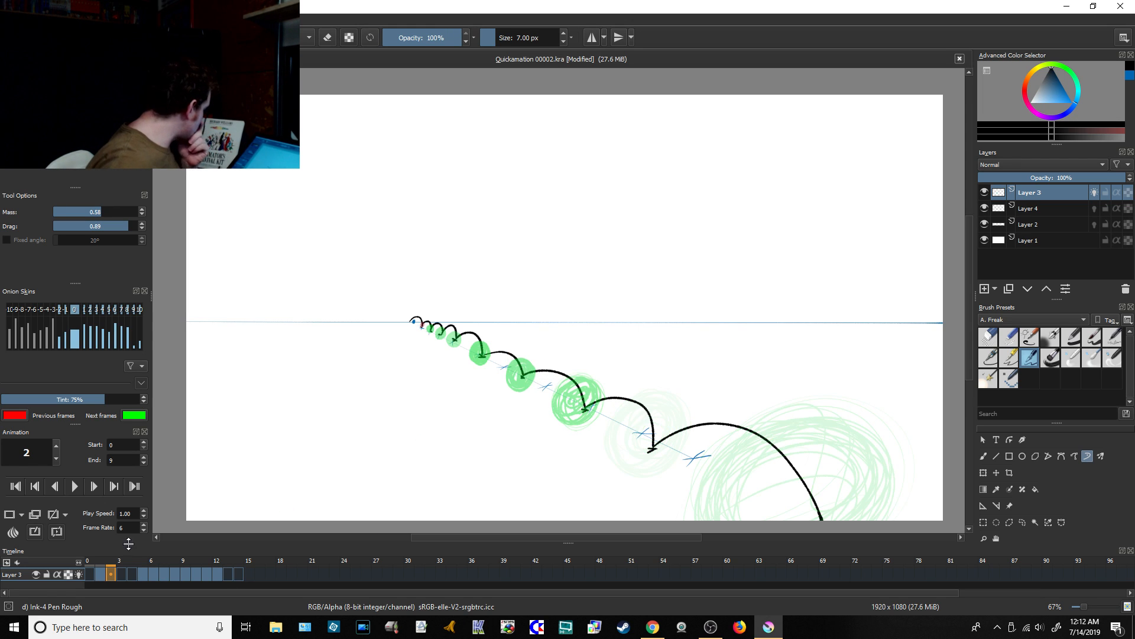
Step: Insert 3 keyframes after the ball on frame 5 of Layer 3
click(144, 574)
right_click(142, 573)
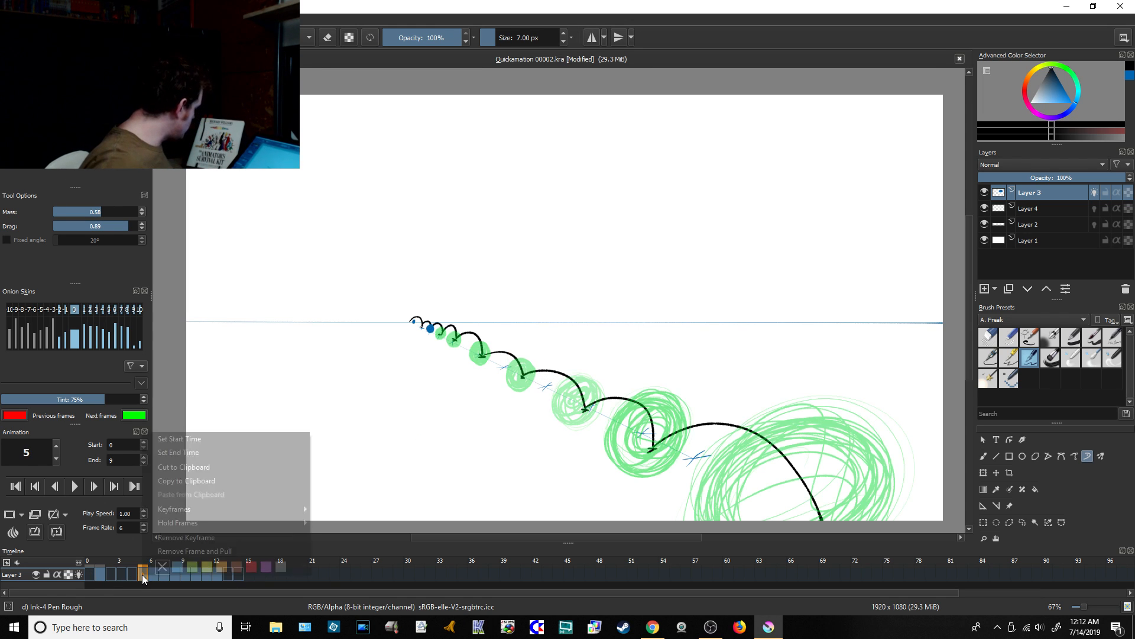
mouse_move(219, 510)
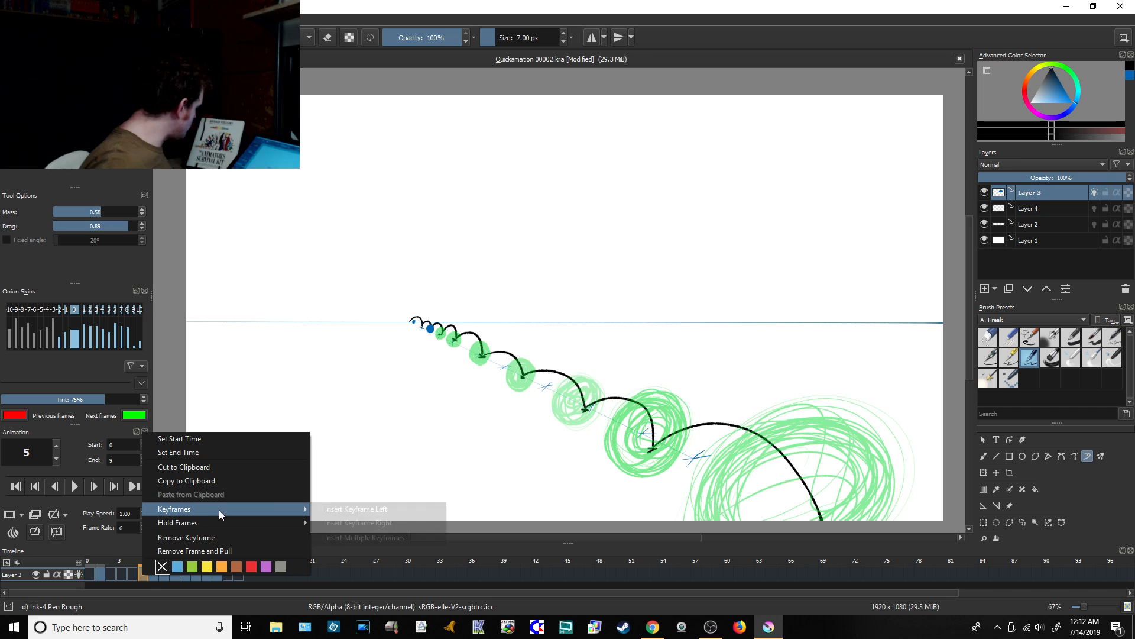
click(378, 541)
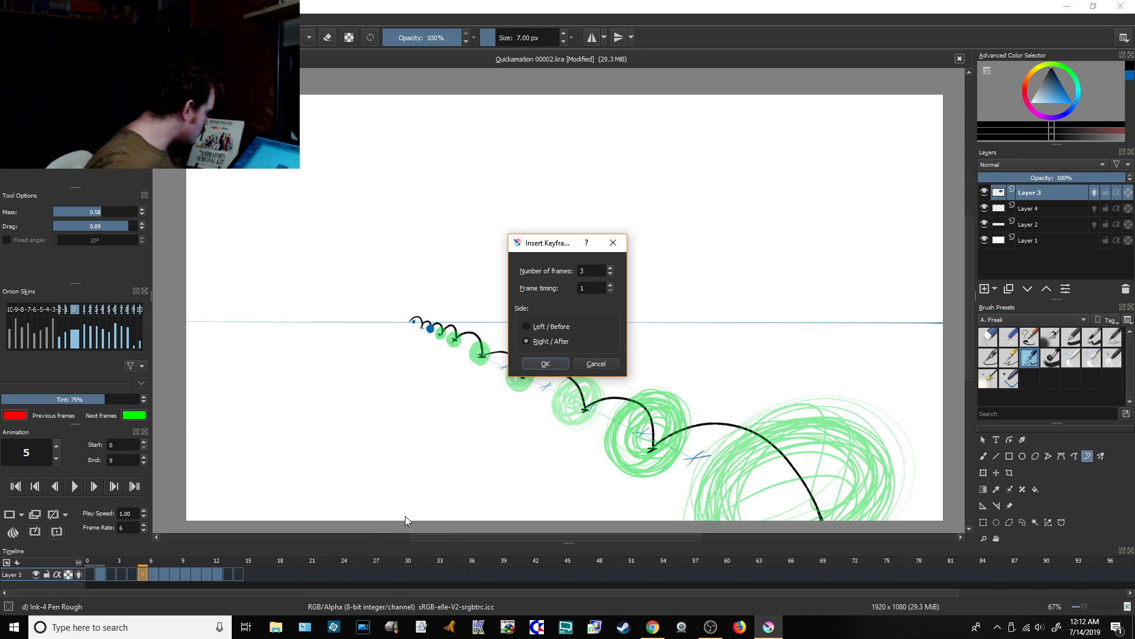
click(544, 364)
Step: Insert 3 keyframes after the ball on frame 9 of Layer 3
click(183, 572)
right_click(183, 572)
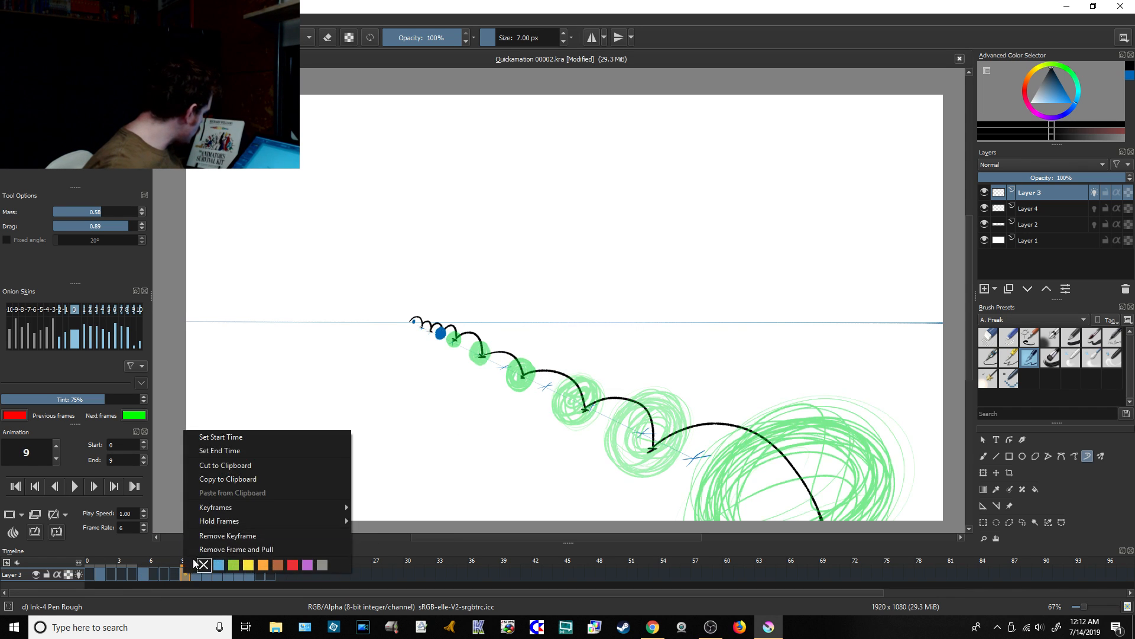
mouse_move(240, 508)
click(401, 532)
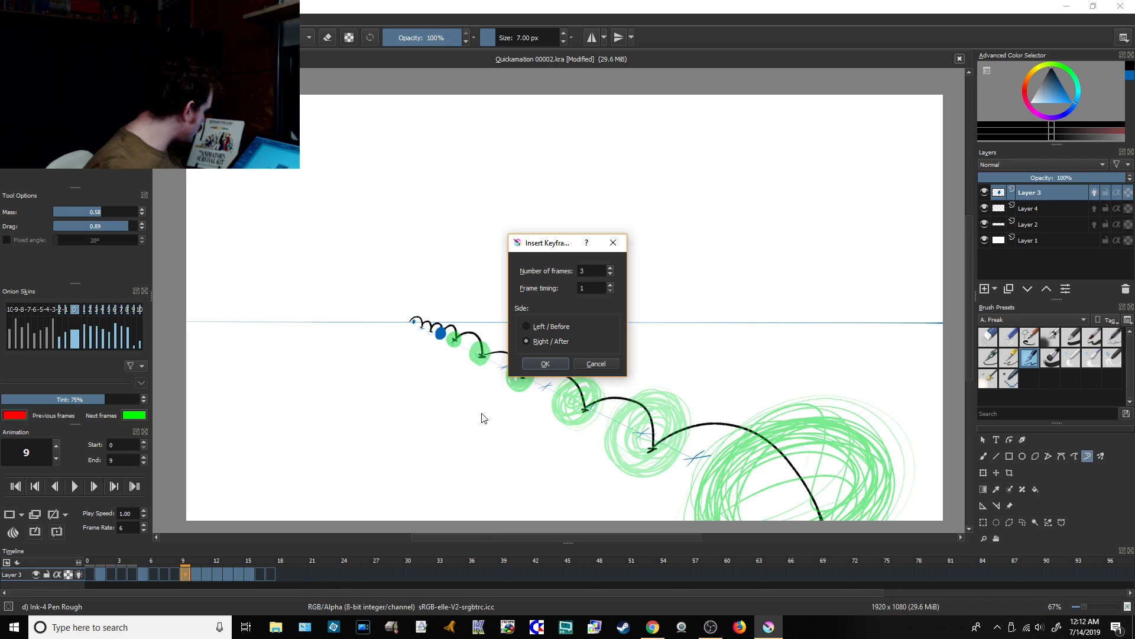
click(540, 365)
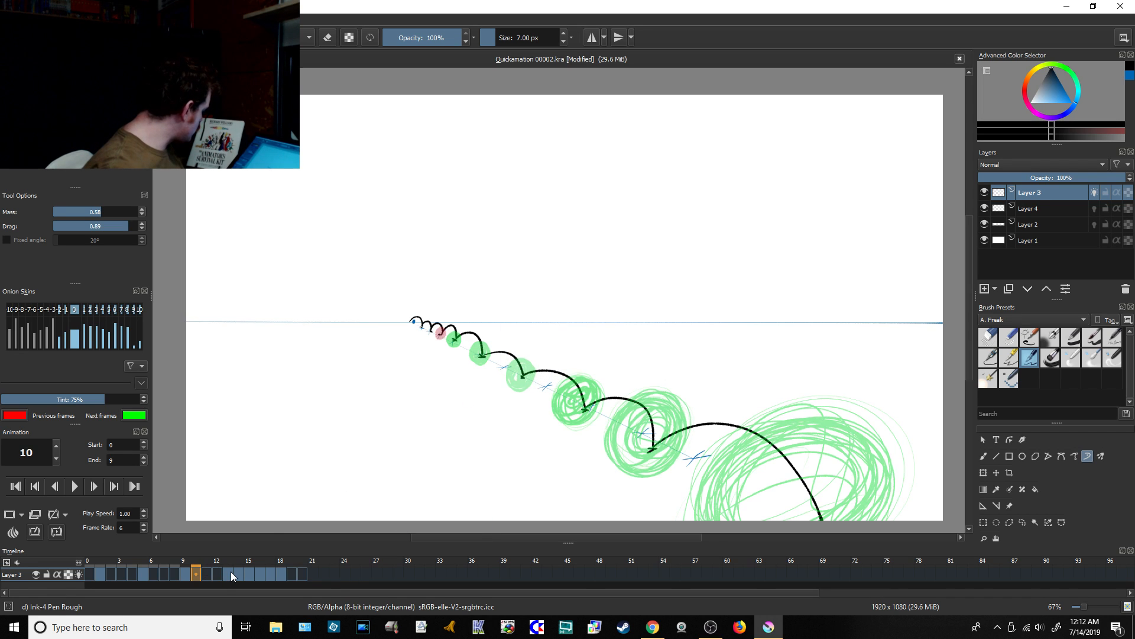
Step: Insert 3 keyframes after the ball on frame 13 of Layer 3
click(230, 571)
right_click(229, 571)
mouse_move(370, 504)
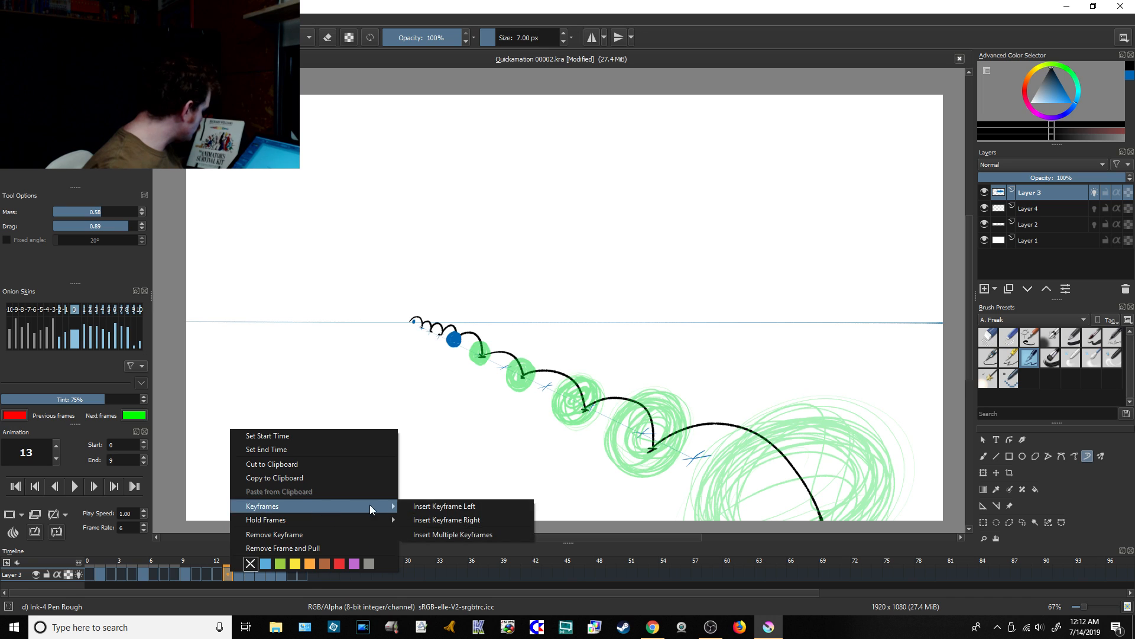
click(453, 534)
click(545, 364)
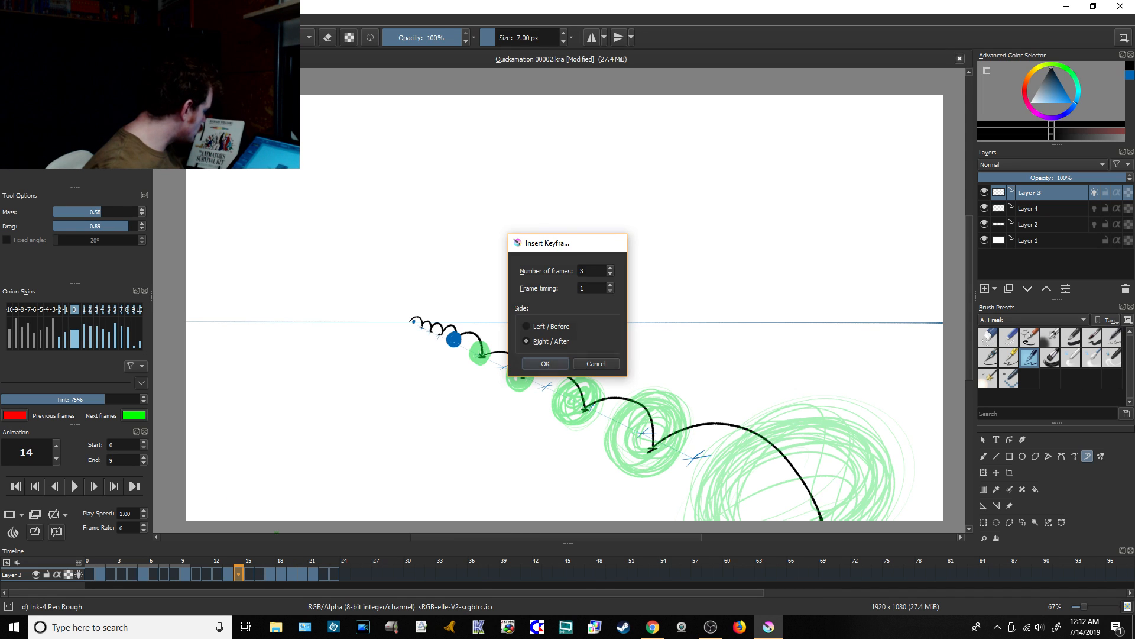
Step: Insert 3 keyframes after the ball on frame 17 of Layer 3
click(272, 574)
right_click(272, 573)
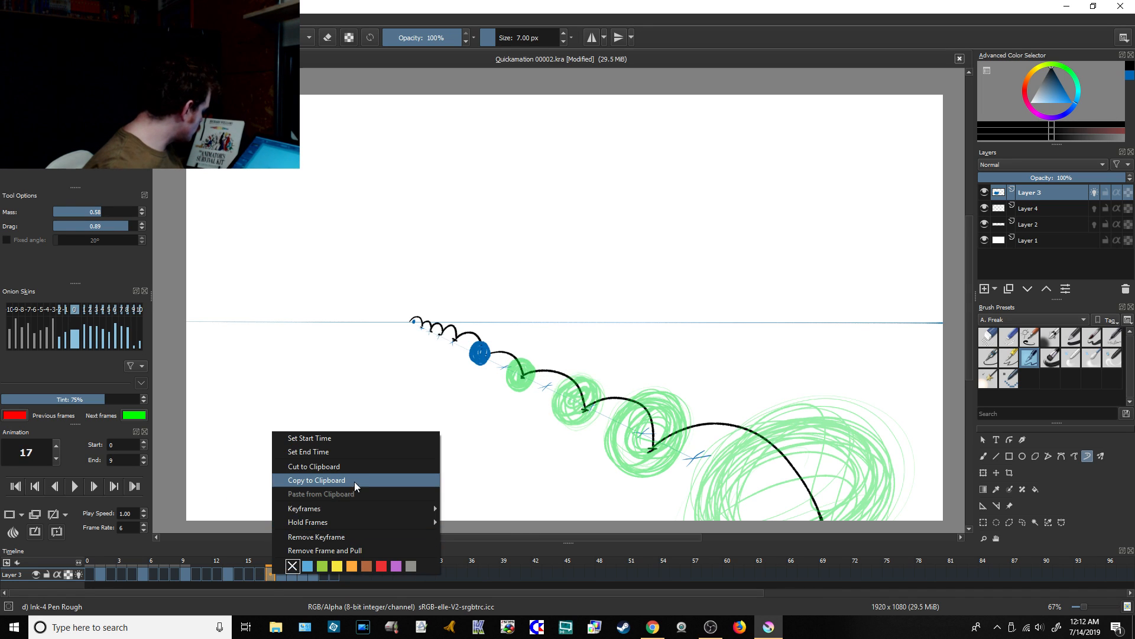
mouse_move(353, 508)
click(471, 537)
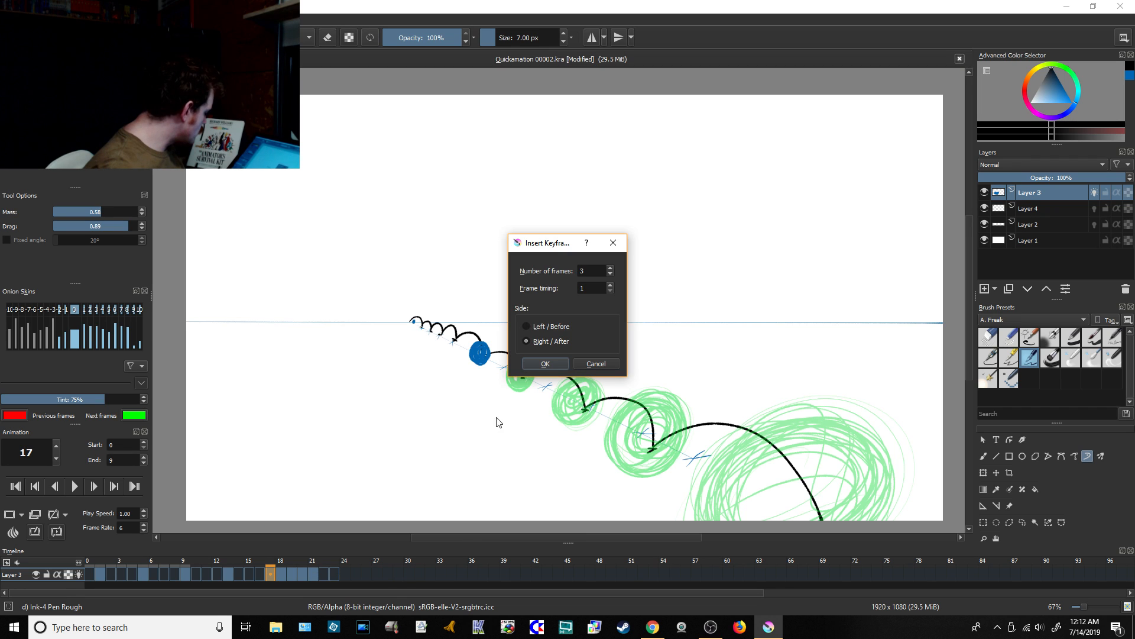
click(544, 363)
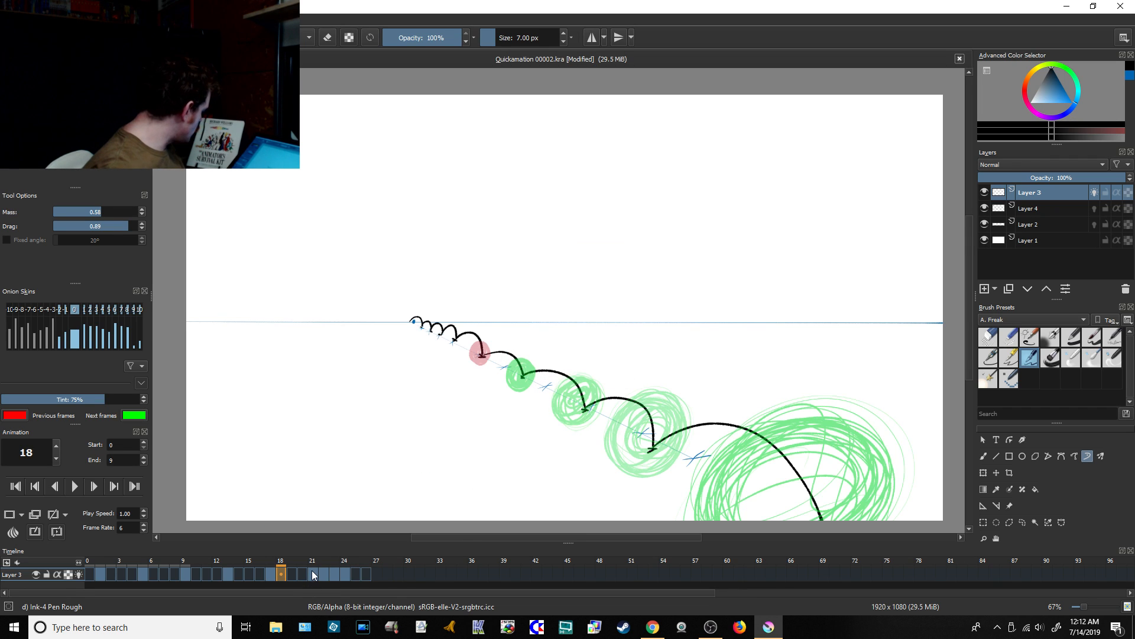
Step: Insert 3 keyframes after the ball on frame 21 of Layer 3
click(311, 570)
right_click(311, 570)
mouse_move(374, 505)
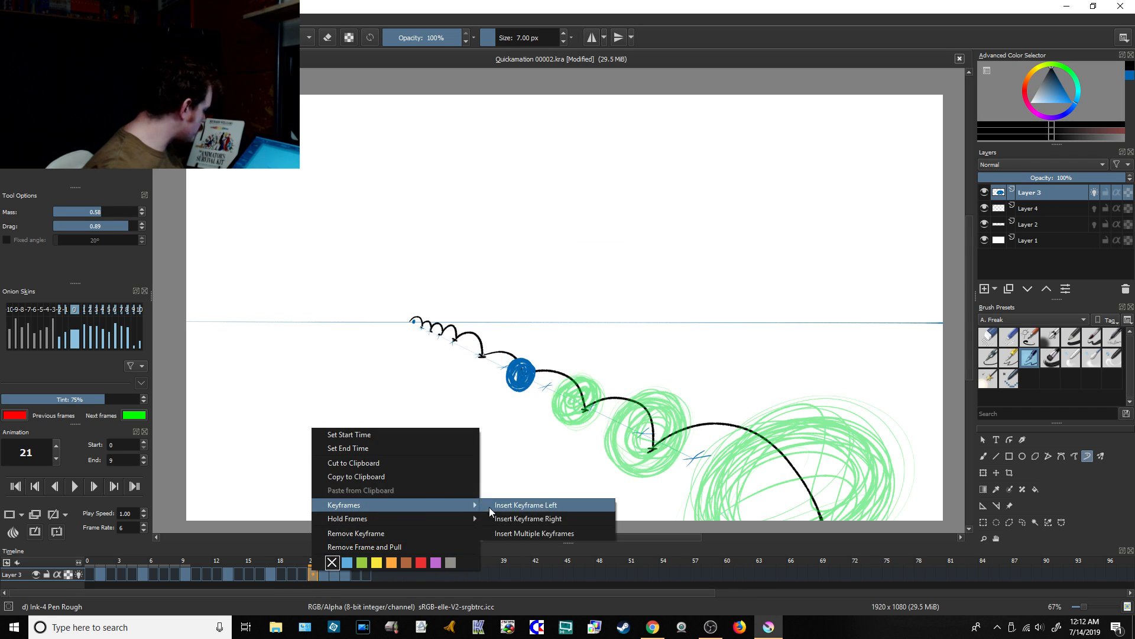
click(515, 533)
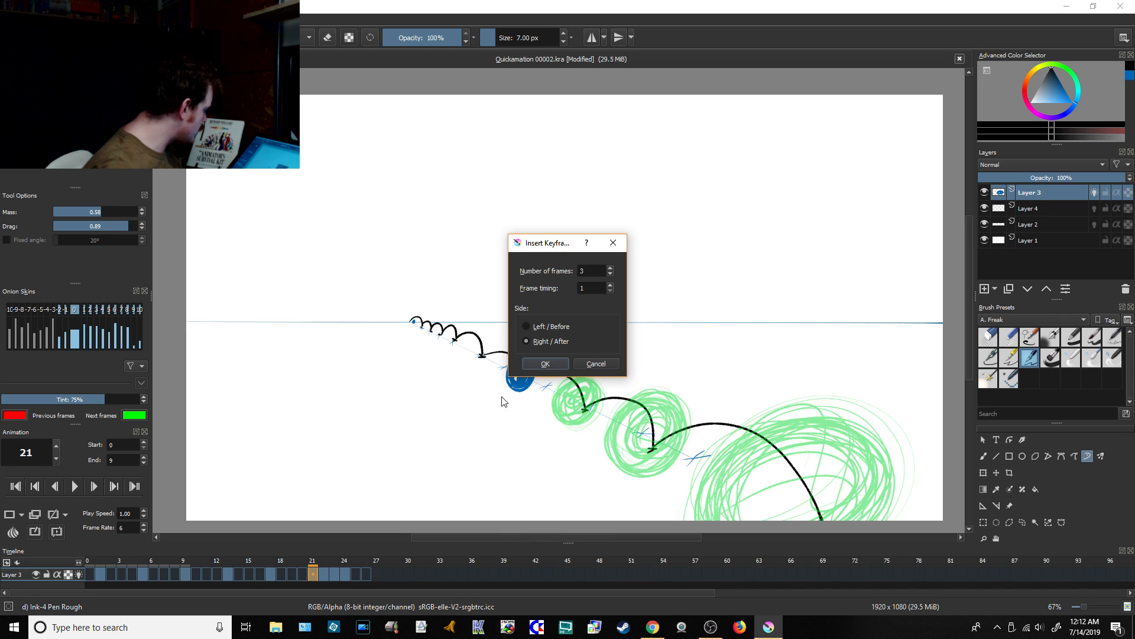
click(544, 363)
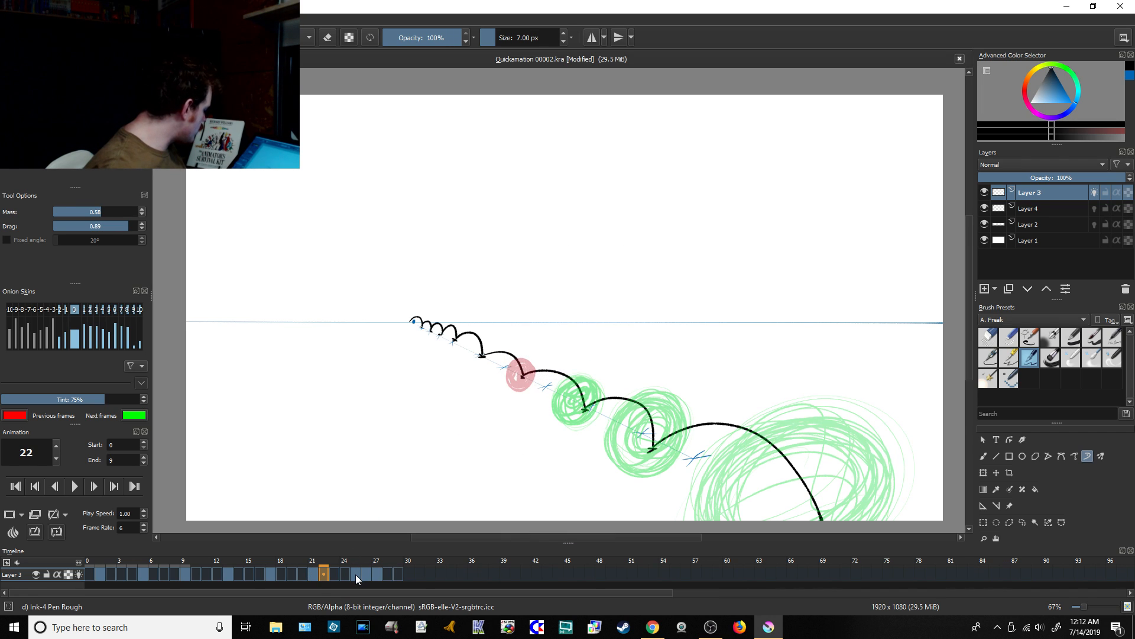
Step: Insert 3 keyframes after the ball on frame 25 of Layer 3
click(356, 574)
right_click(356, 573)
mouse_move(417, 508)
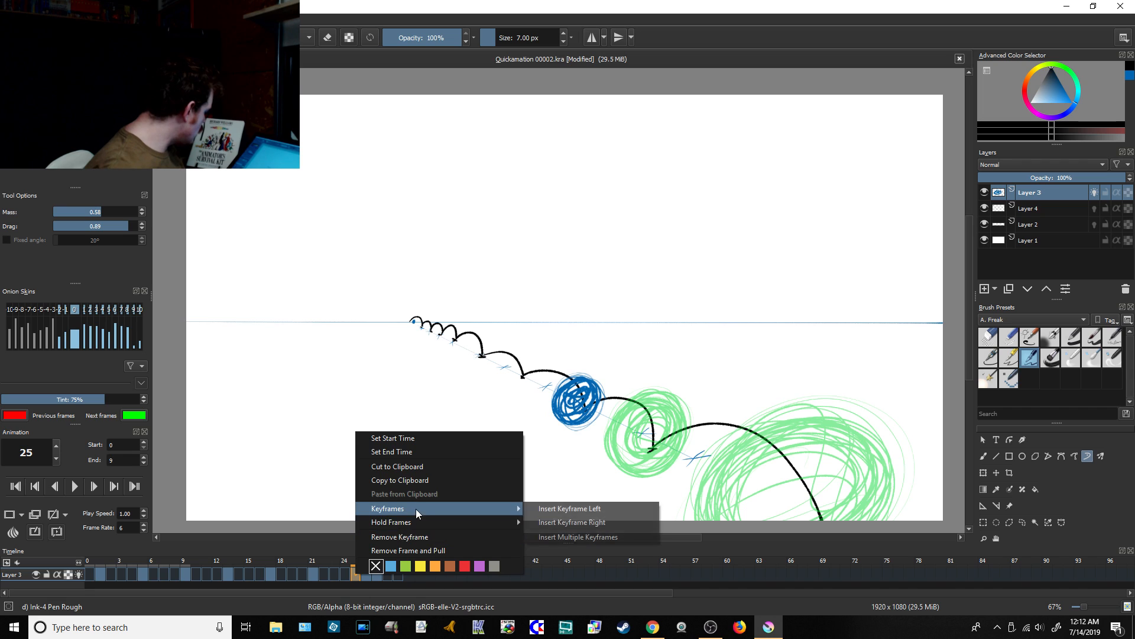
click(549, 537)
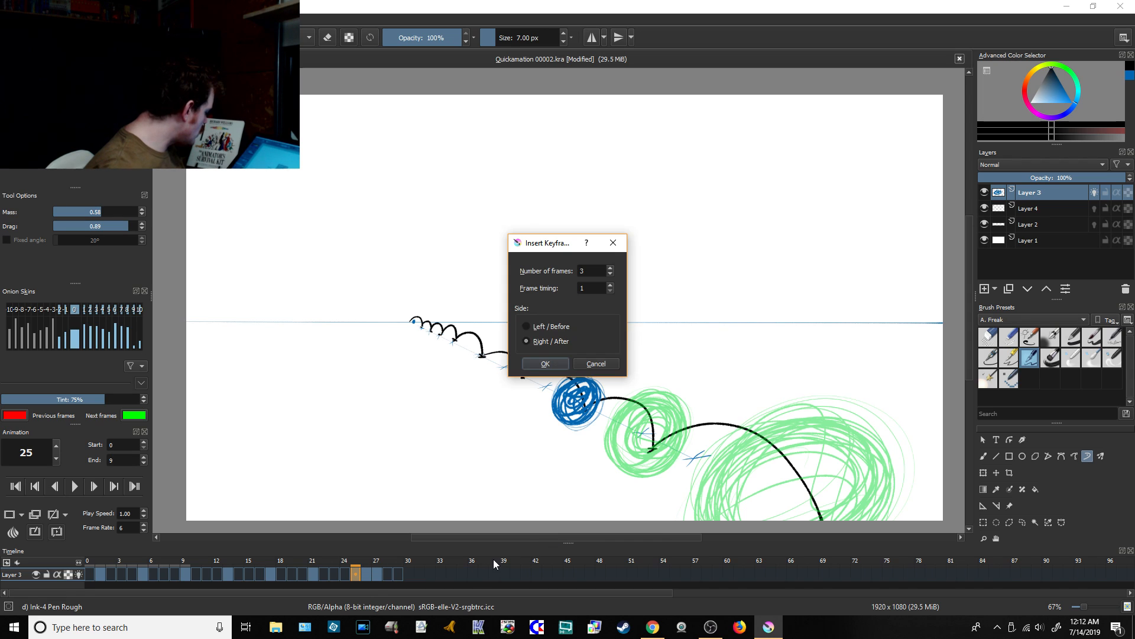
click(544, 363)
Step: Insert 3 keyframes after the ball on frame 29 of Layer 3
click(396, 571)
right_click(397, 571)
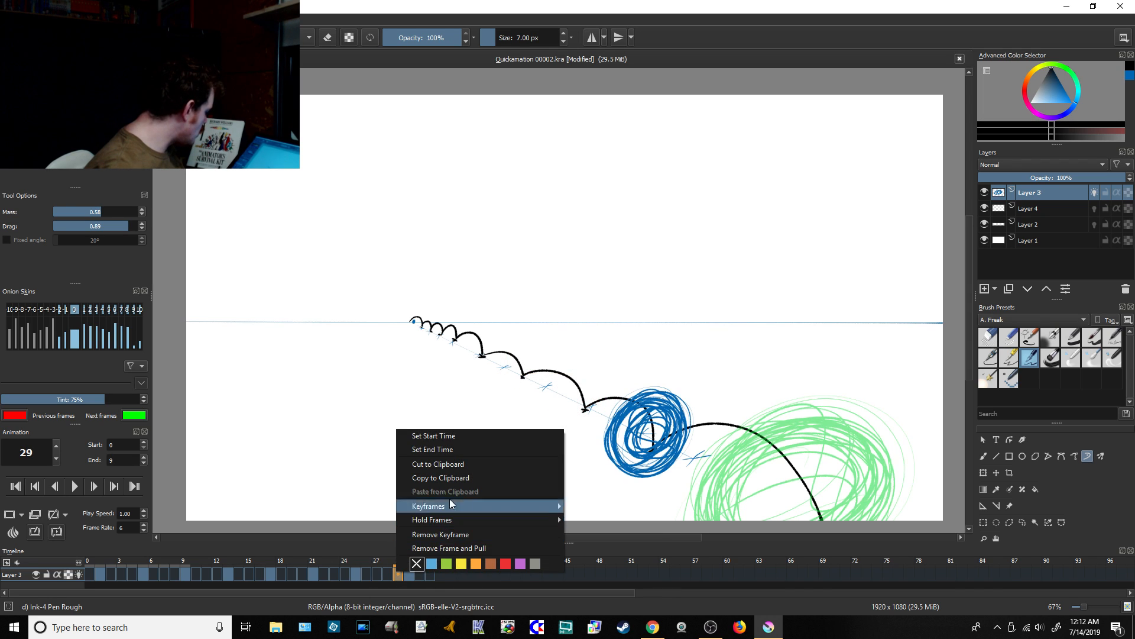
mouse_move(470, 506)
click(609, 535)
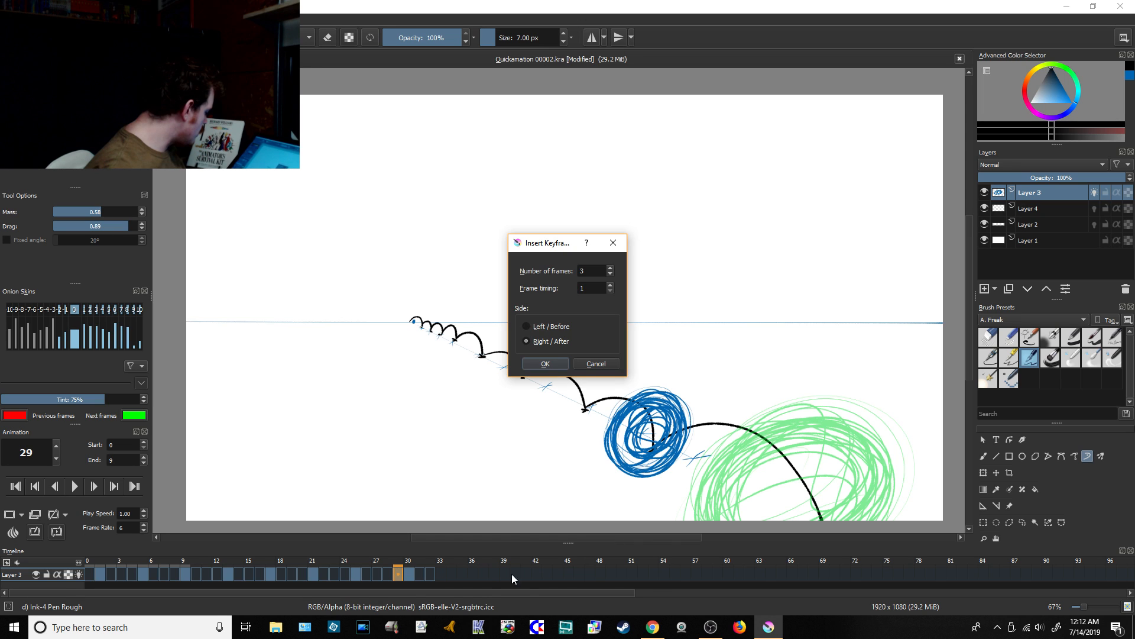
click(544, 366)
Step: Examine the last frames of Layer 3, from the ball on frame 33 up to frame 35
click(441, 572)
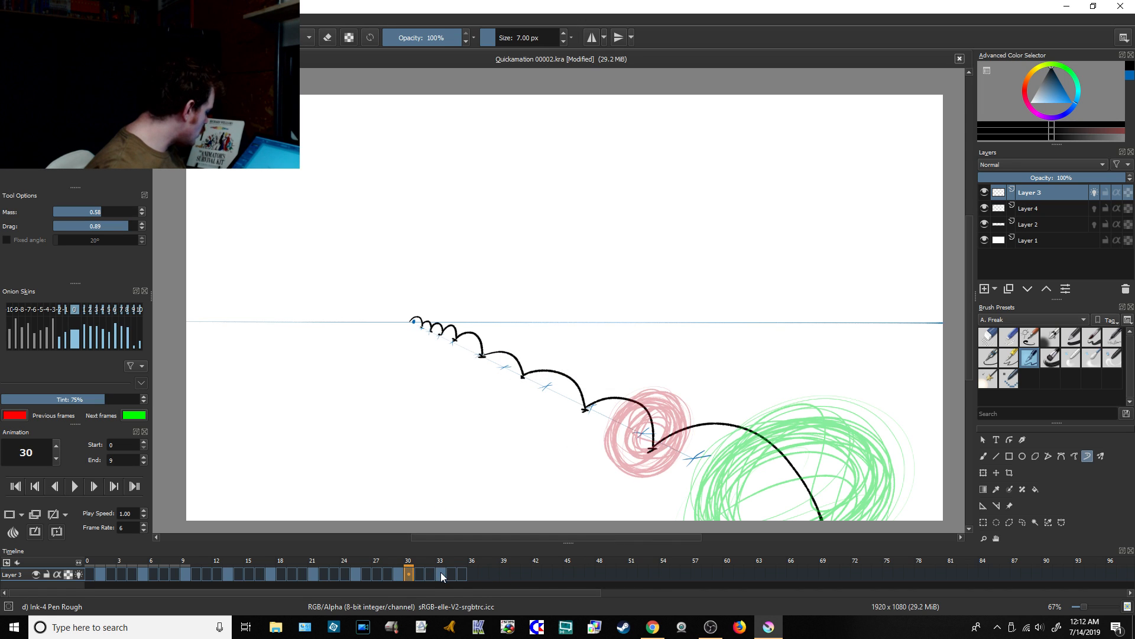
click(462, 573)
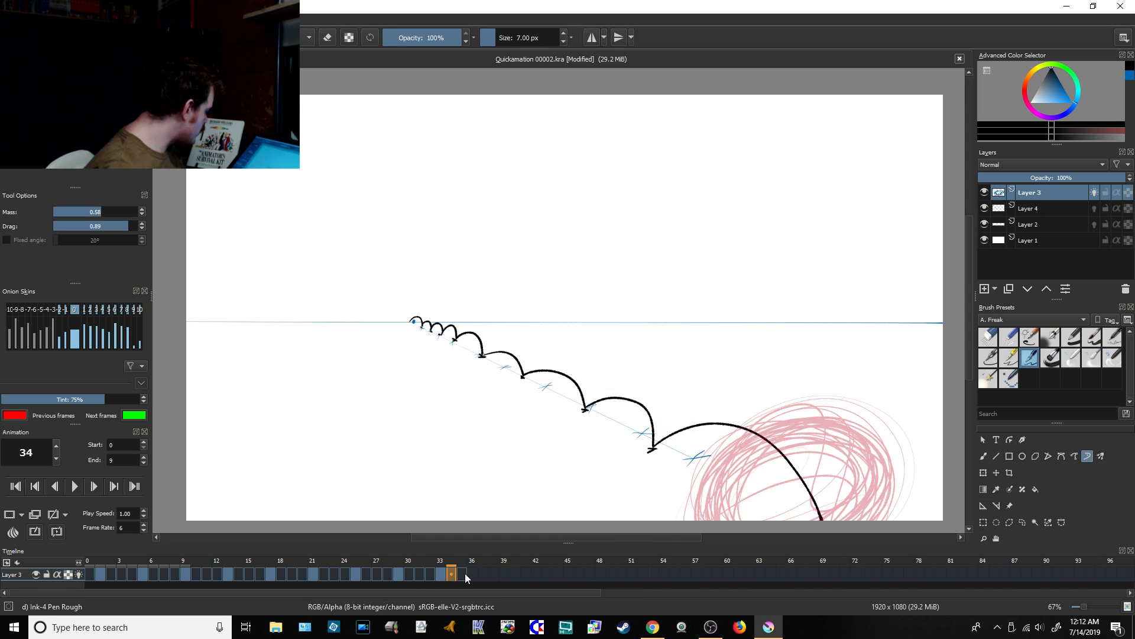
click(443, 573)
click(452, 573)
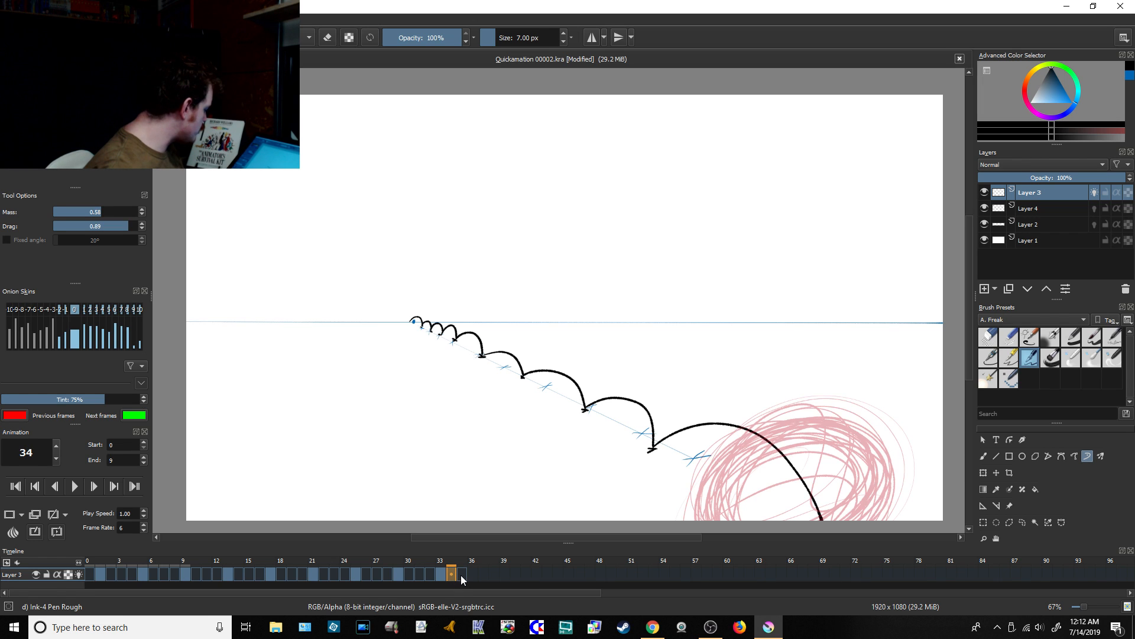
click(460, 575)
click(453, 574)
click(460, 574)
click(453, 574)
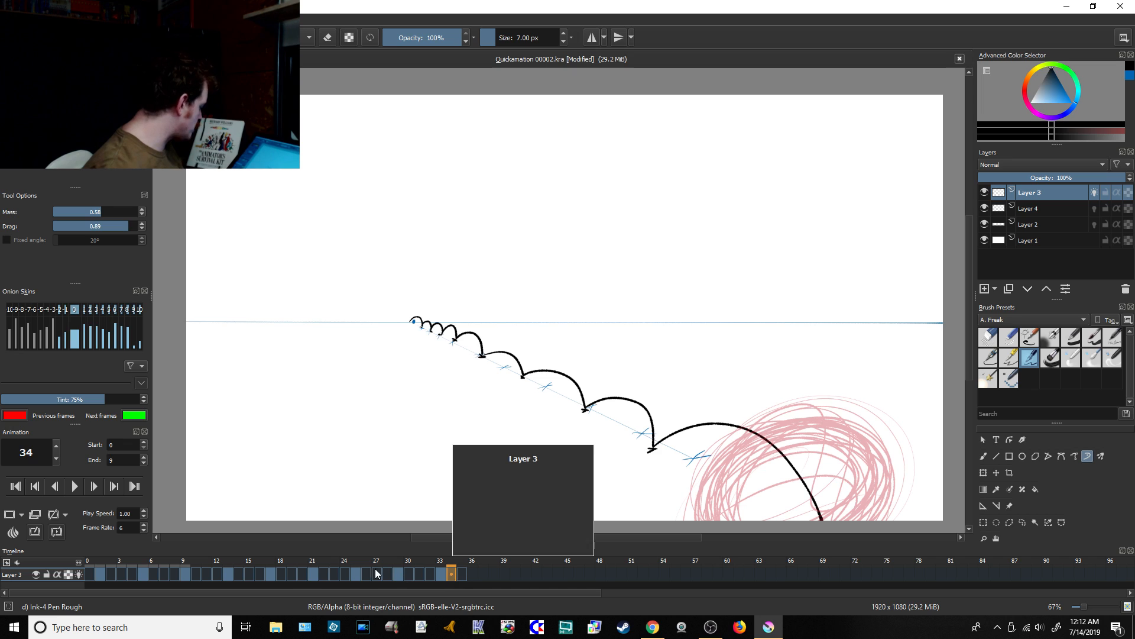
Step: Check the live chat in Chrome and draw a small blue ball with the Freehand Brush atop the second bounce arc on frame 3
click(121, 574)
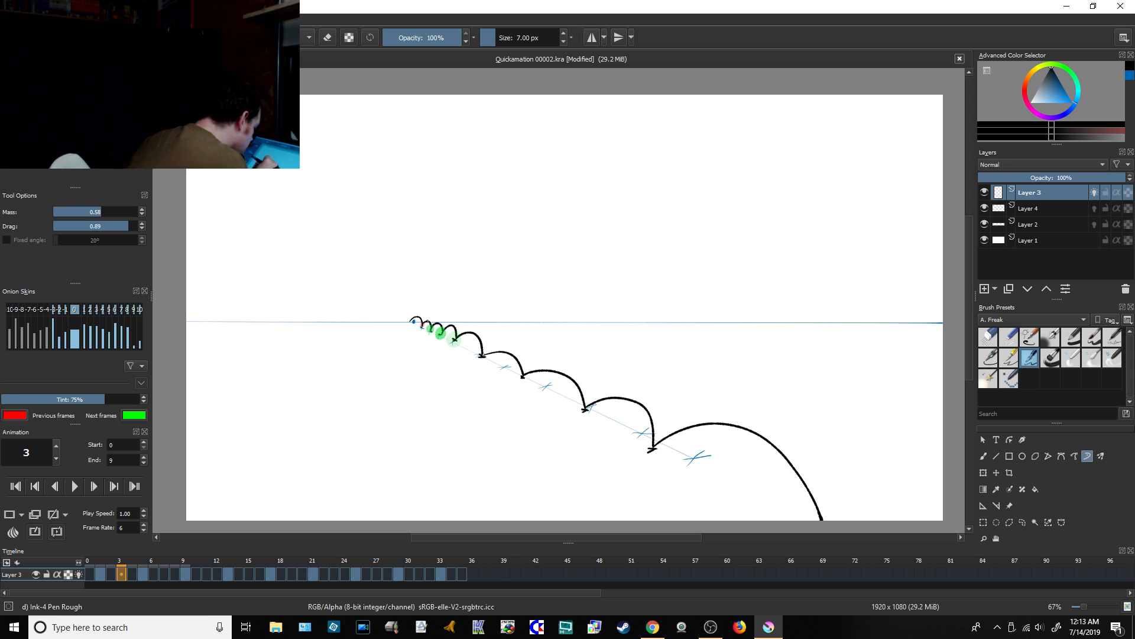
click(985, 461)
click(1130, 77)
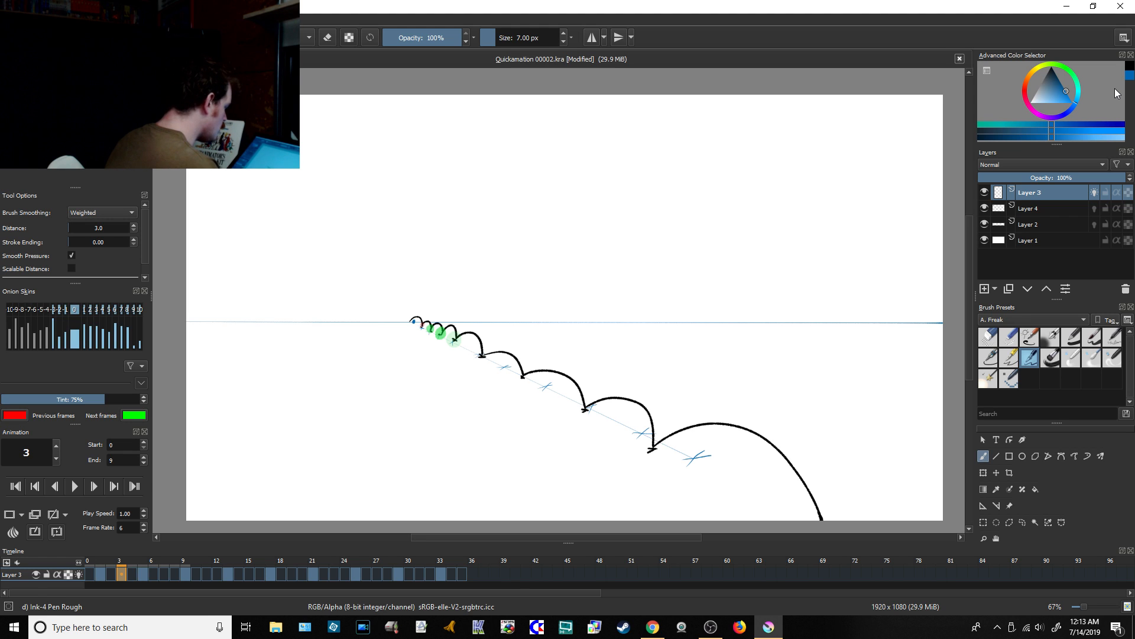
click(652, 626)
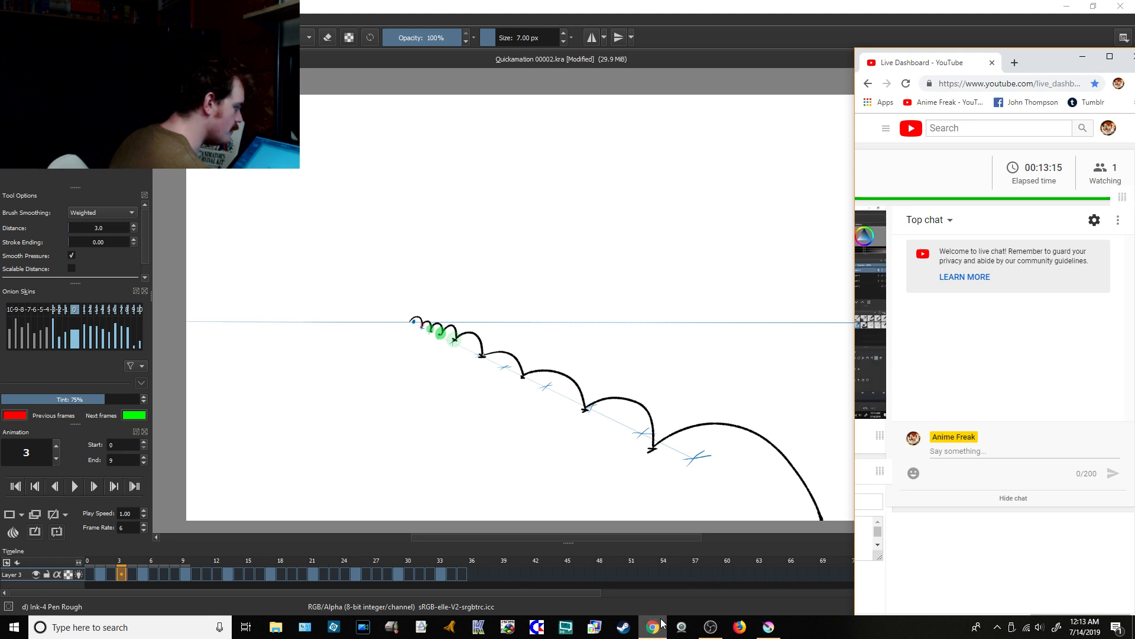
click(770, 628)
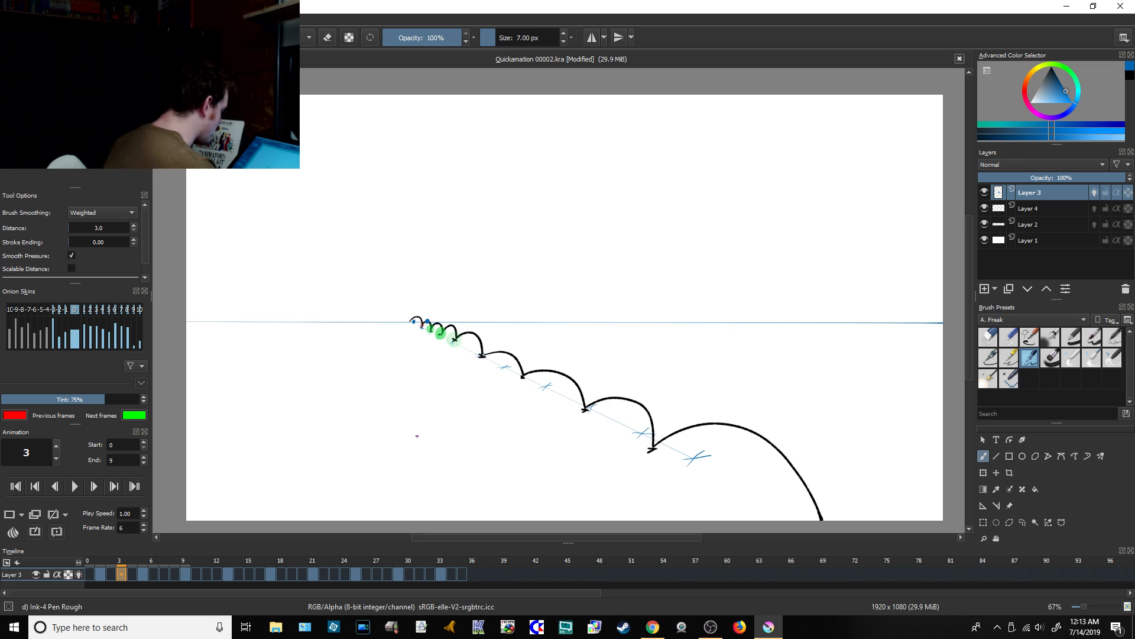
Step: Limit the onion skins to two previous and two next frames, and draw a blue ball atop the third arc on frame 7
click(165, 573)
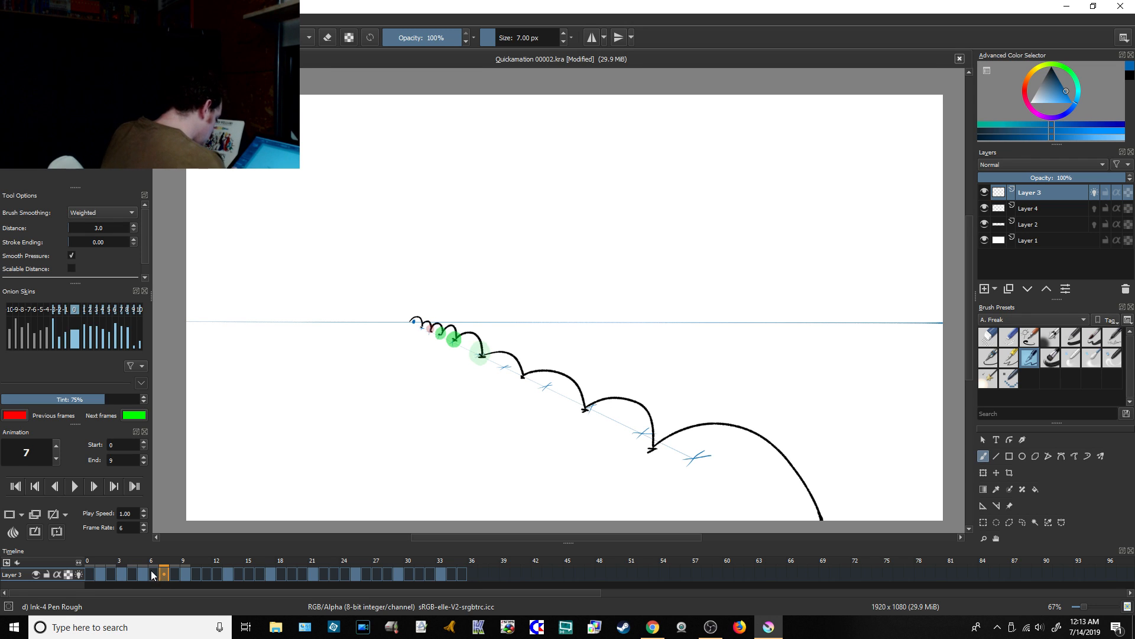
click(122, 573)
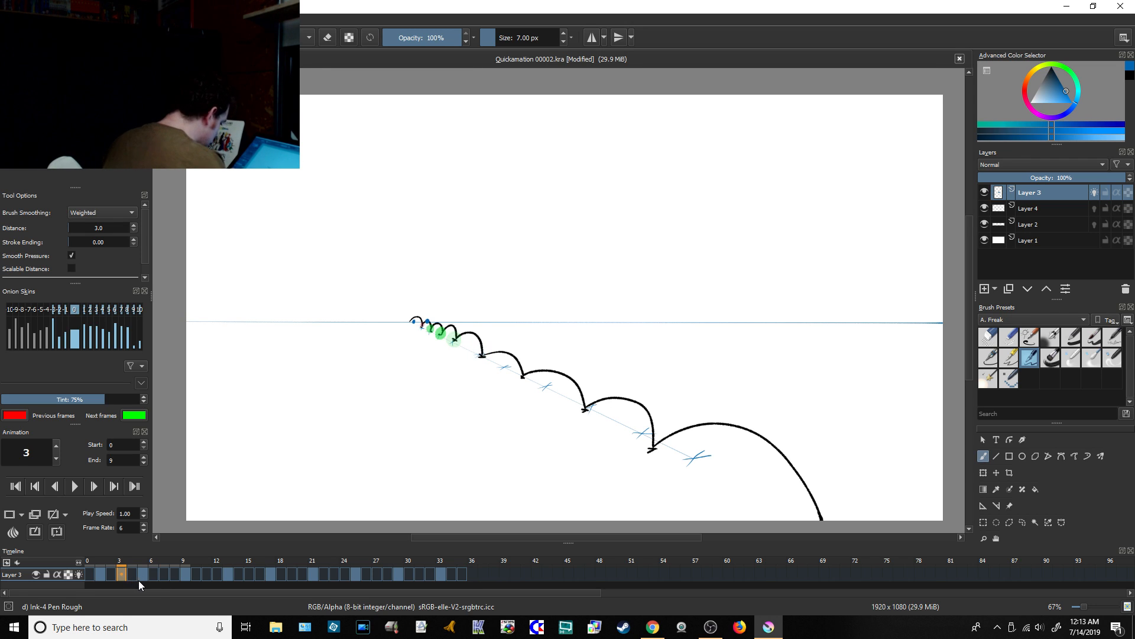
click(165, 574)
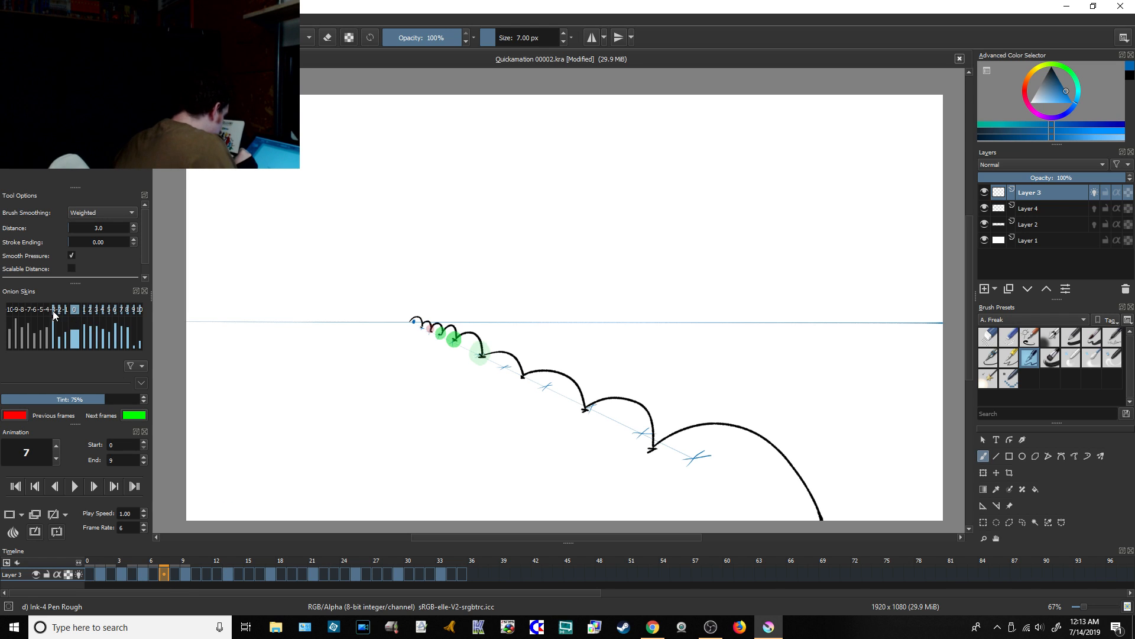
click(85, 310)
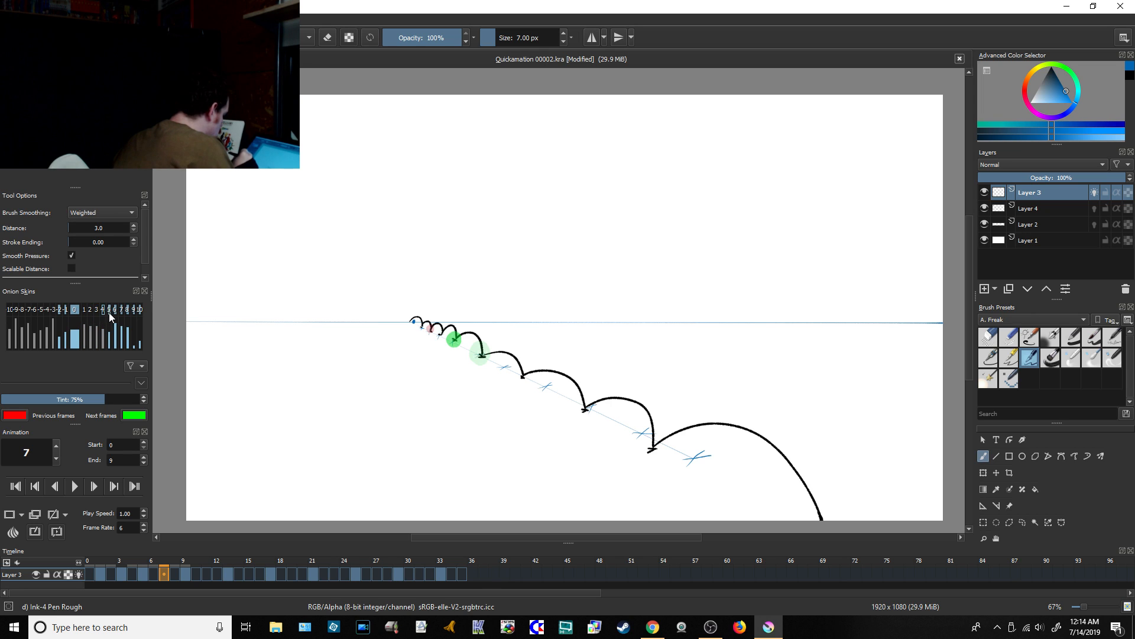
click(116, 310)
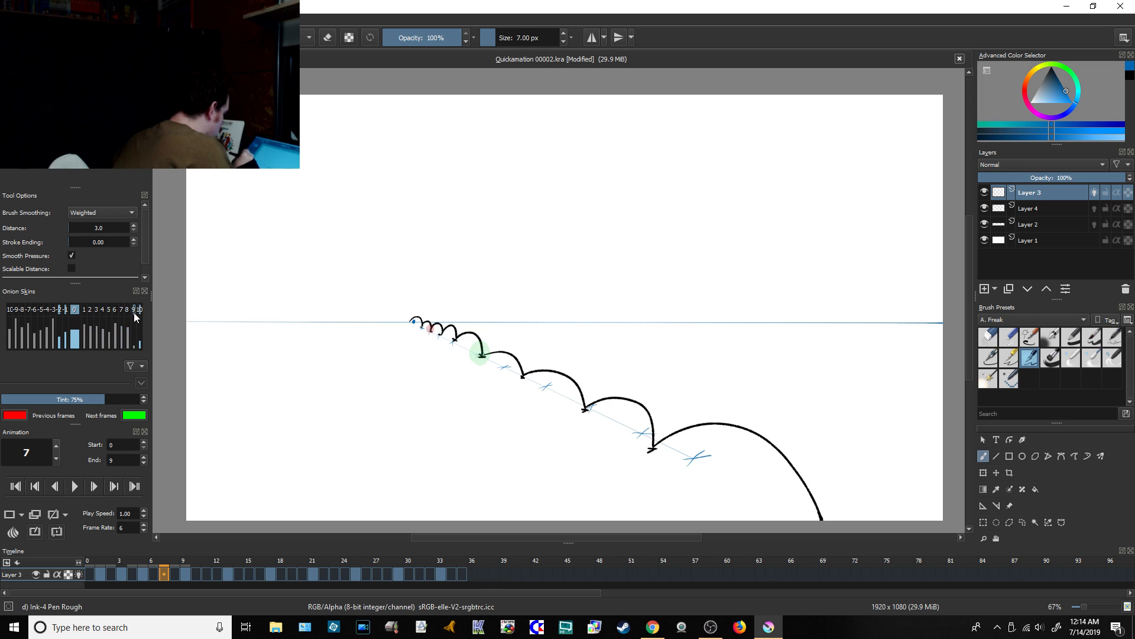
click(89, 310)
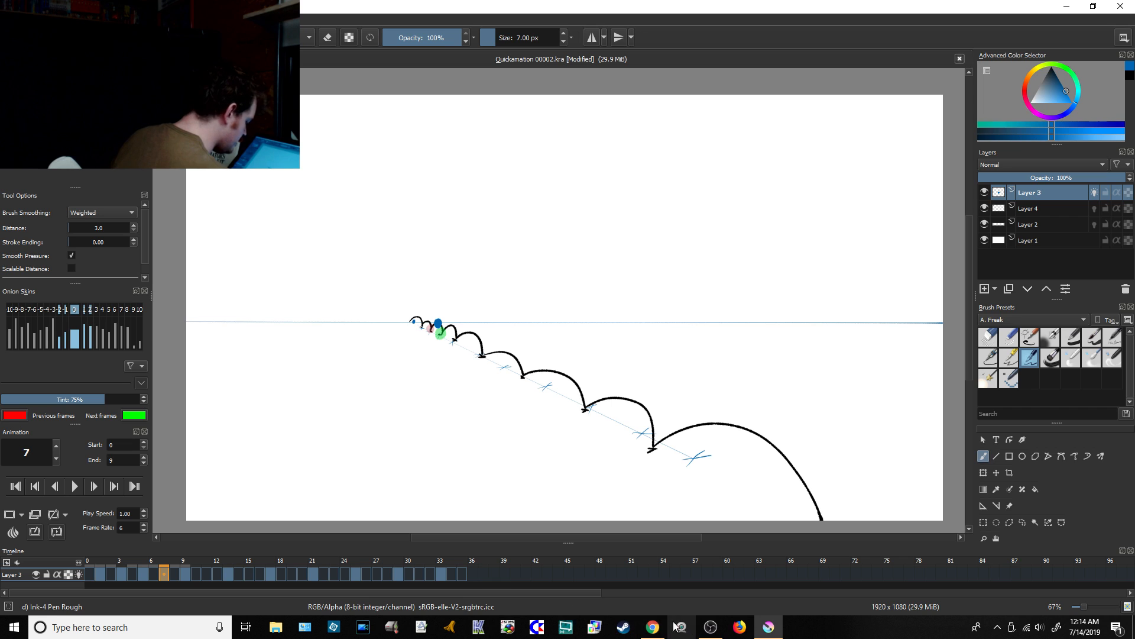
Step: Glance at the live stream dashboard in Chrome and return to Krita
click(656, 626)
click(768, 627)
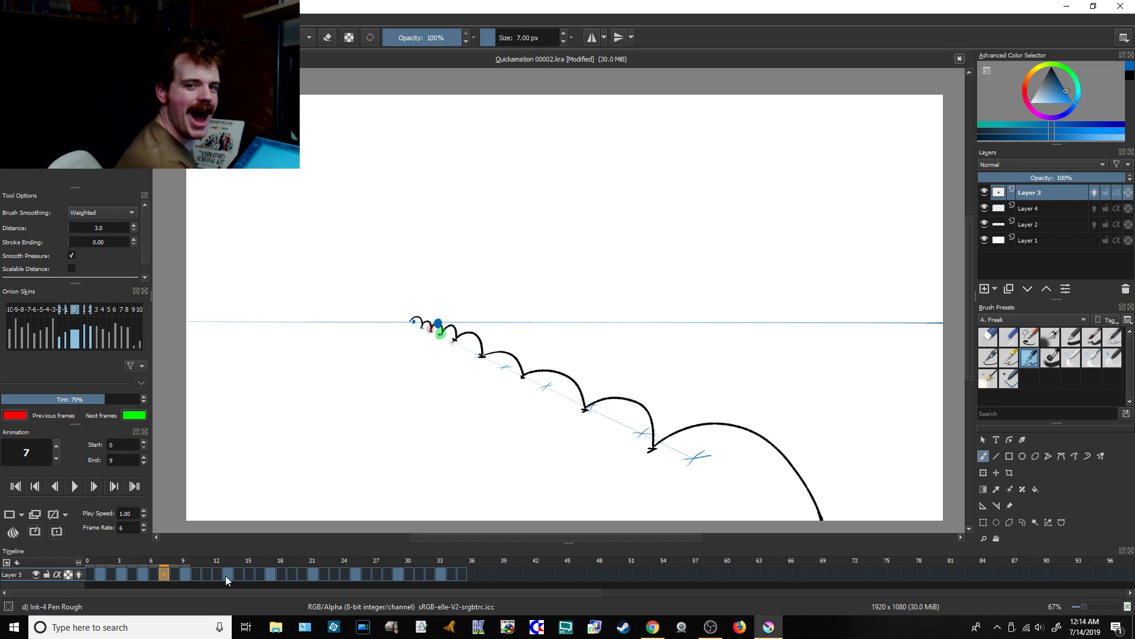
Step: Draw filled blue balls atop the fourth arc on frame 11 and the fifth arc on frame 15
mouse_move(226, 576)
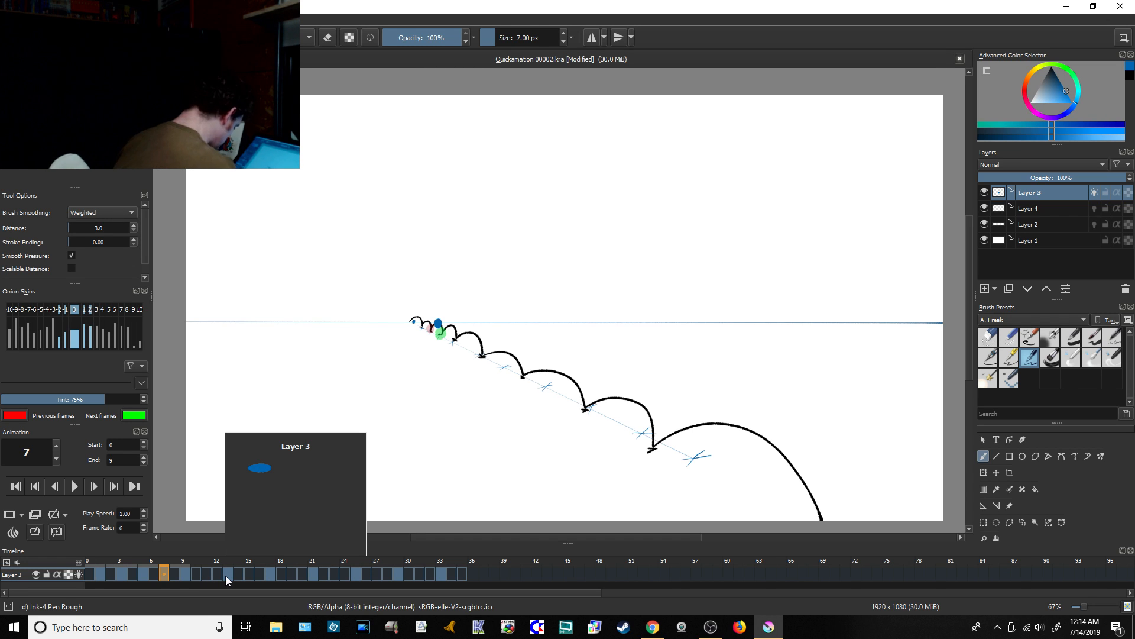
click(208, 576)
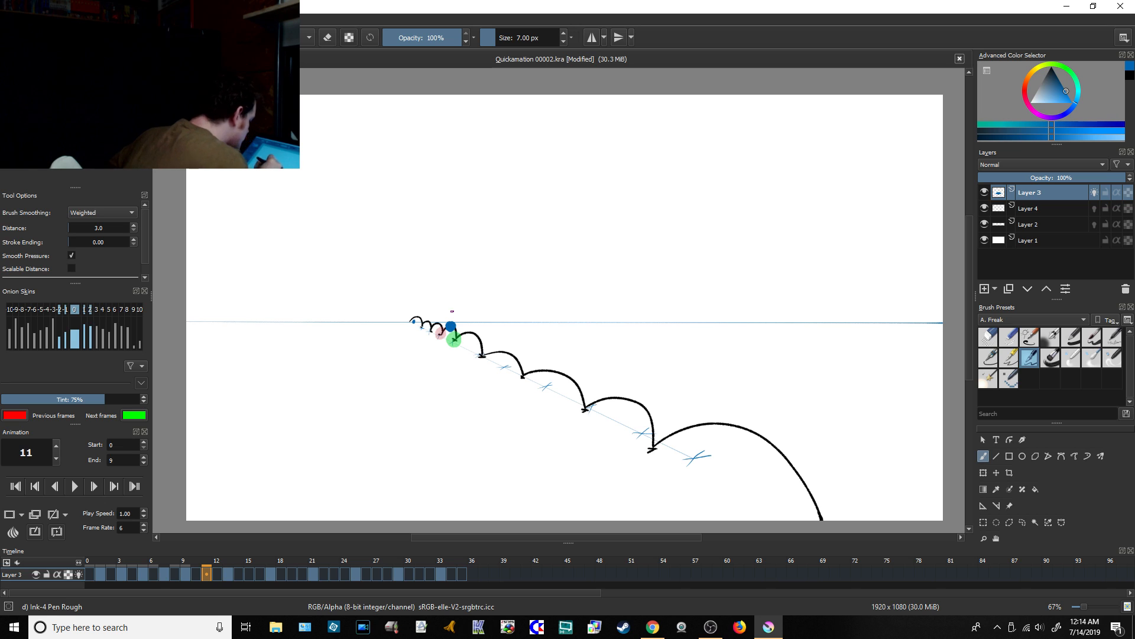
click(249, 573)
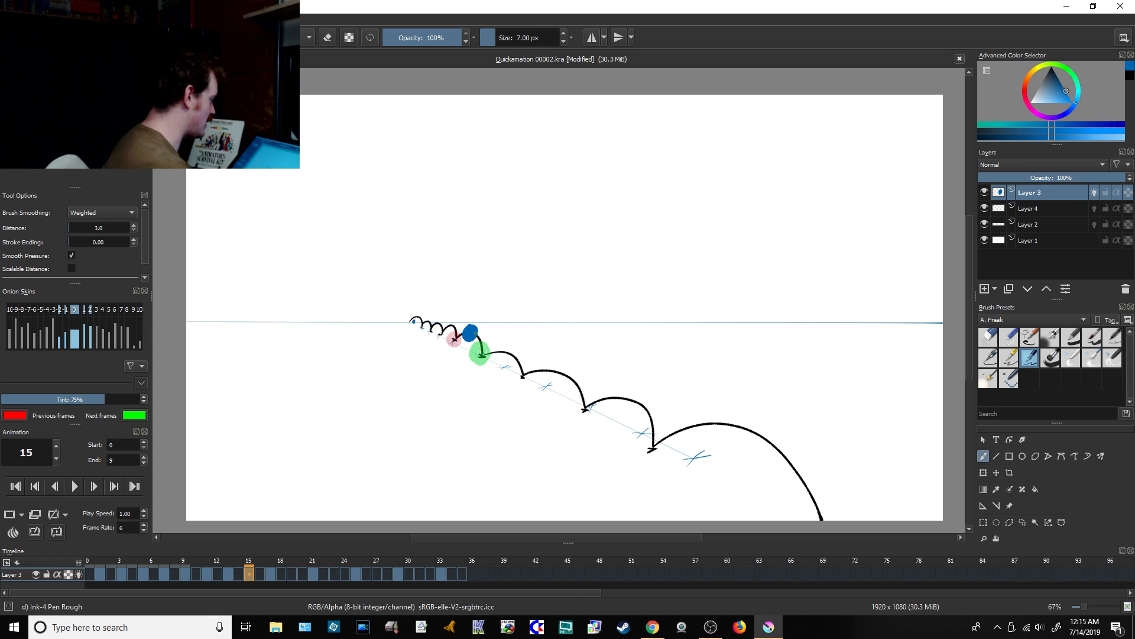
Step: Draw blue balls atop the sixth bounce arc on frame 19 and the seventh arc on frame 23
click(292, 575)
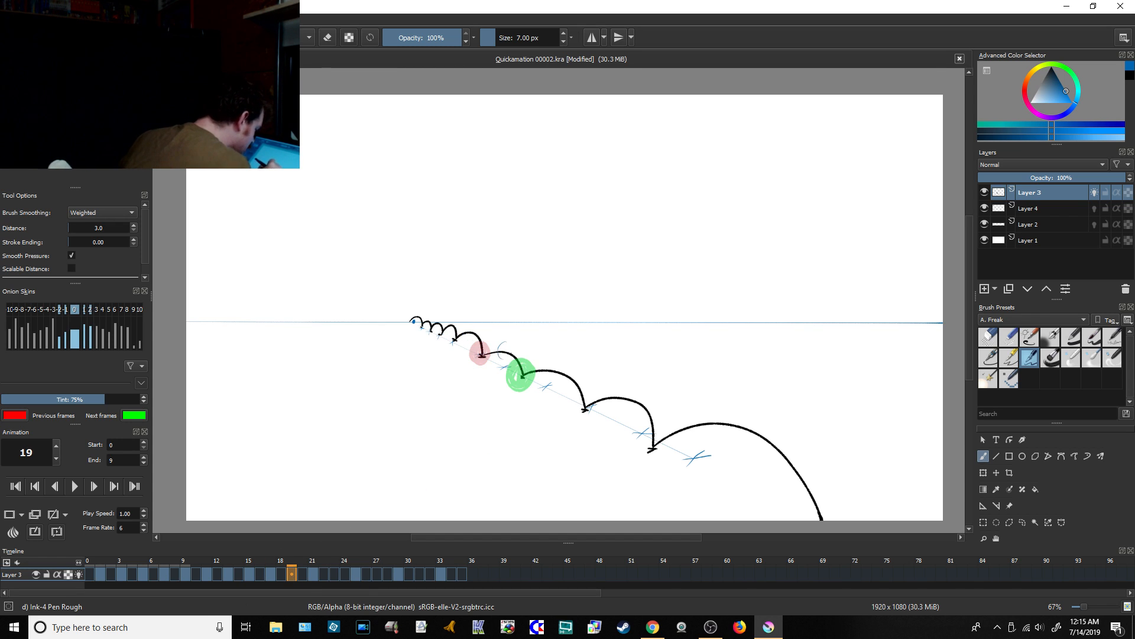
mouse_move(502, 346)
mouse_down()
mouse_move(517, 358)
mouse_move(500, 358)
mouse_move(503, 344)
mouse_move(501, 355)
mouse_move(518, 349)
mouse_up()
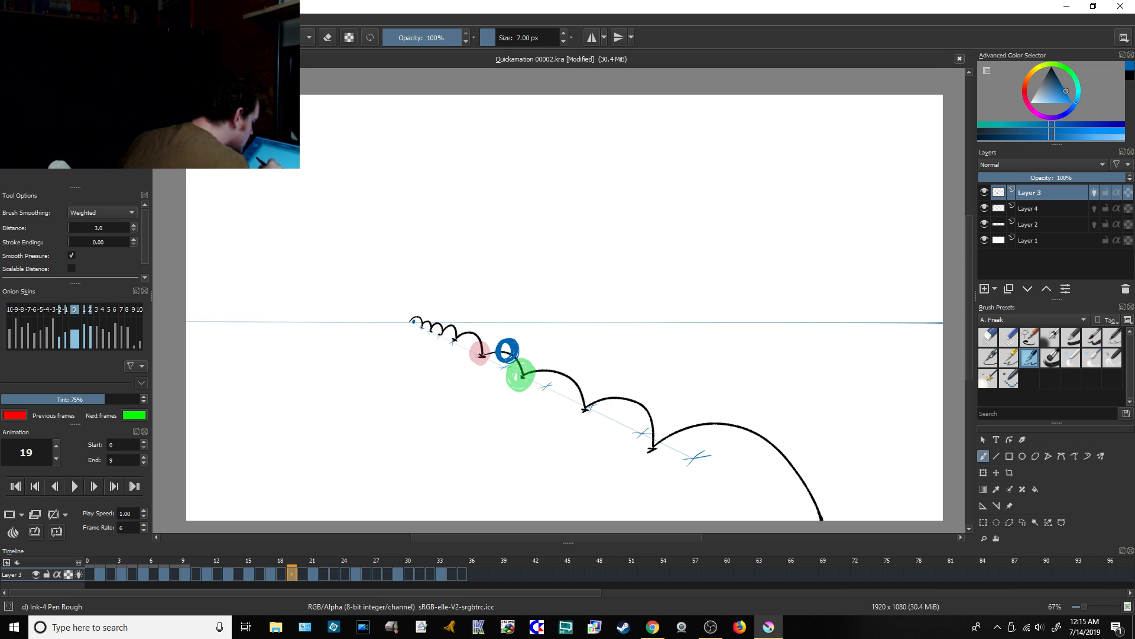
click(334, 576)
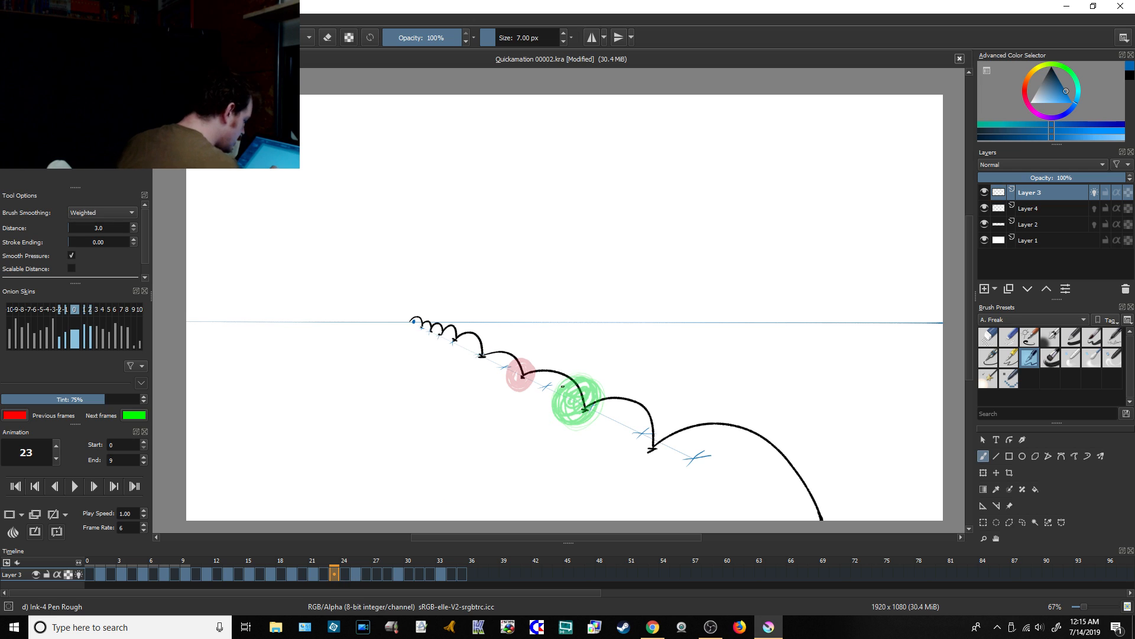
mouse_move(559, 354)
mouse_down()
mouse_move(553, 383)
mouse_move(541, 360)
mouse_move(565, 379)
mouse_move(547, 355)
mouse_move(555, 383)
mouse_move(554, 363)
mouse_up()
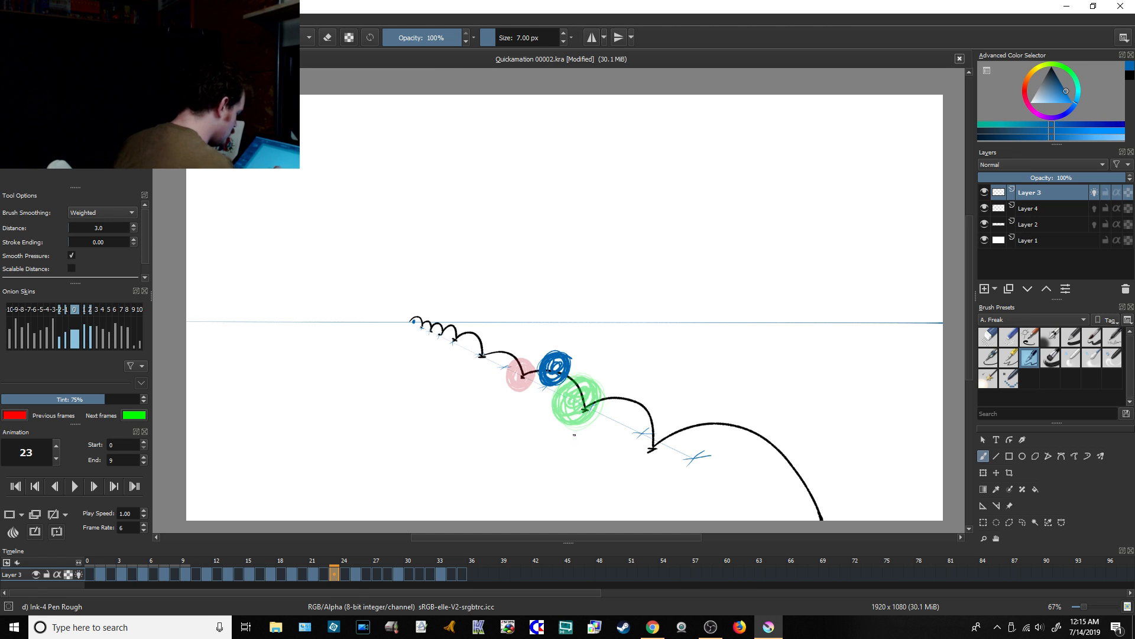
Step: Draw larger blue balls atop the eighth bounce arc on frame 27 and the ninth arc on frame 31
click(377, 575)
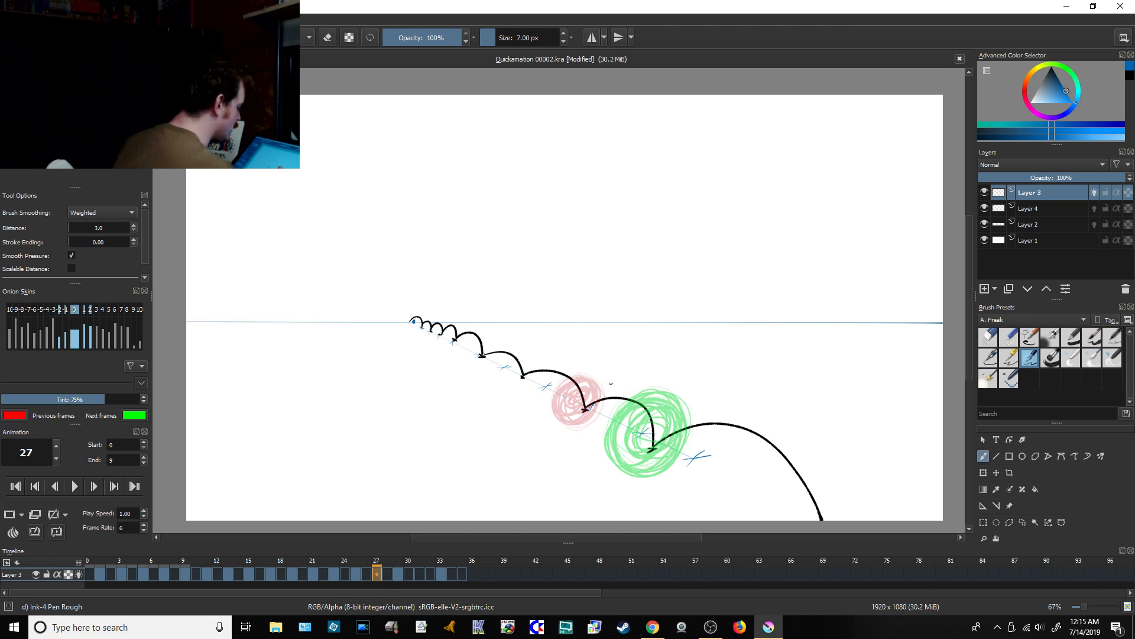
mouse_move(626, 362)
mouse_down()
mouse_move(649, 402)
mouse_move(621, 384)
mouse_move(597, 413)
mouse_move(618, 414)
mouse_move(597, 390)
mouse_move(626, 372)
mouse_move(607, 417)
mouse_move(645, 391)
mouse_move(604, 405)
mouse_move(617, 360)
mouse_move(615, 408)
mouse_up()
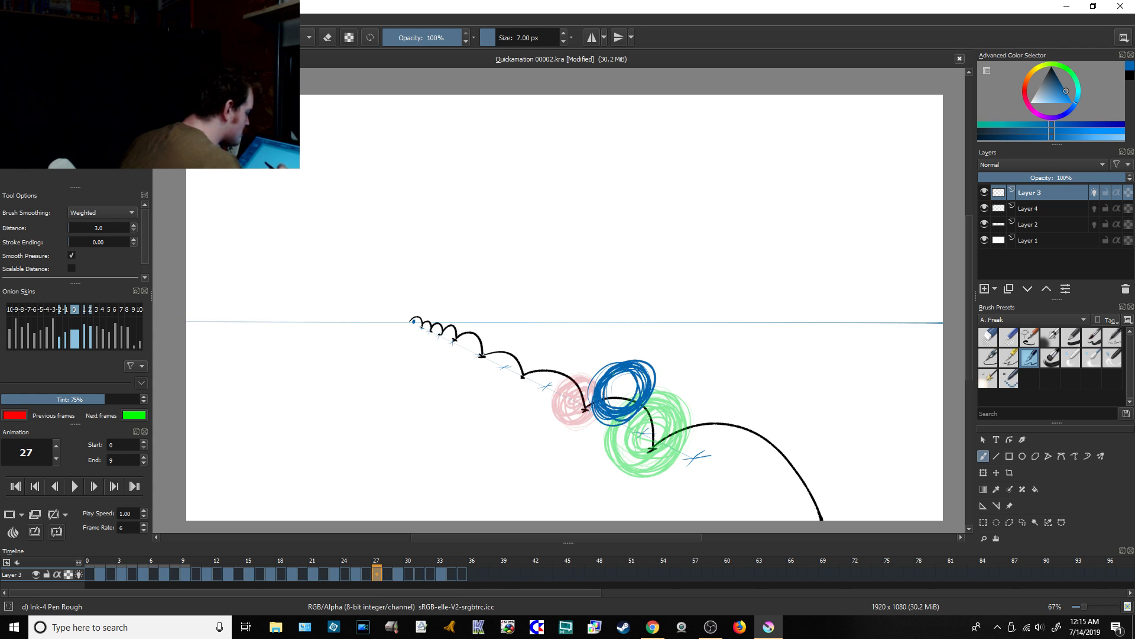
click(419, 573)
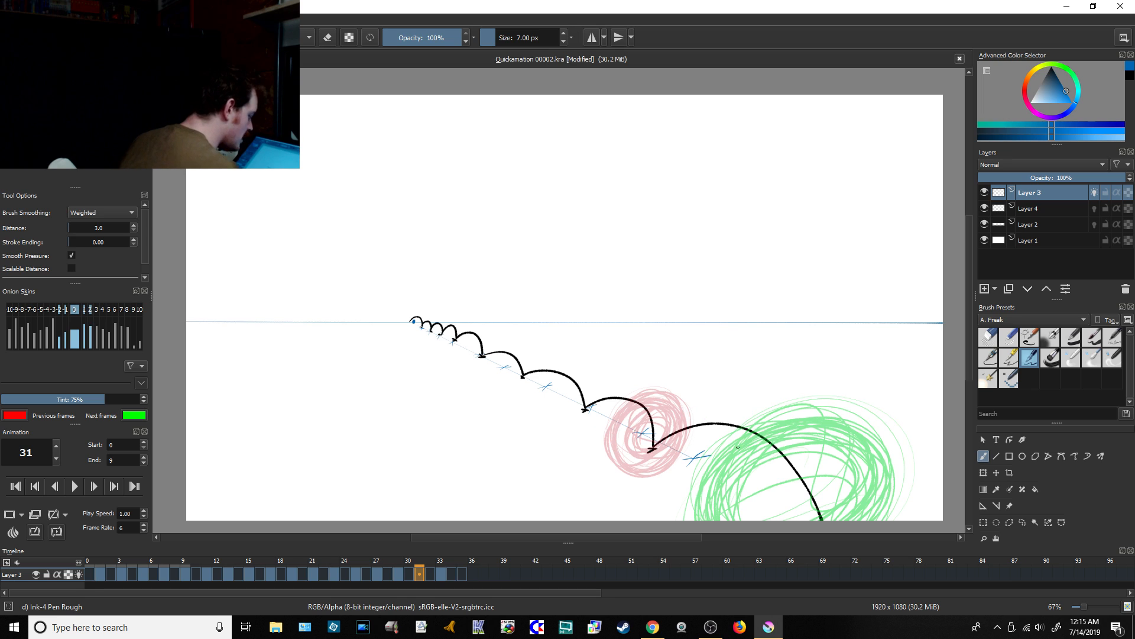
mouse_move(733, 383)
mouse_down()
mouse_move(704, 396)
mouse_move(762, 379)
mouse_move(727, 467)
mouse_move(783, 418)
mouse_move(686, 455)
mouse_move(769, 379)
mouse_move(674, 426)
mouse_move(680, 469)
mouse_move(677, 450)
mouse_move(721, 358)
mouse_move(698, 485)
mouse_move(706, 437)
mouse_up()
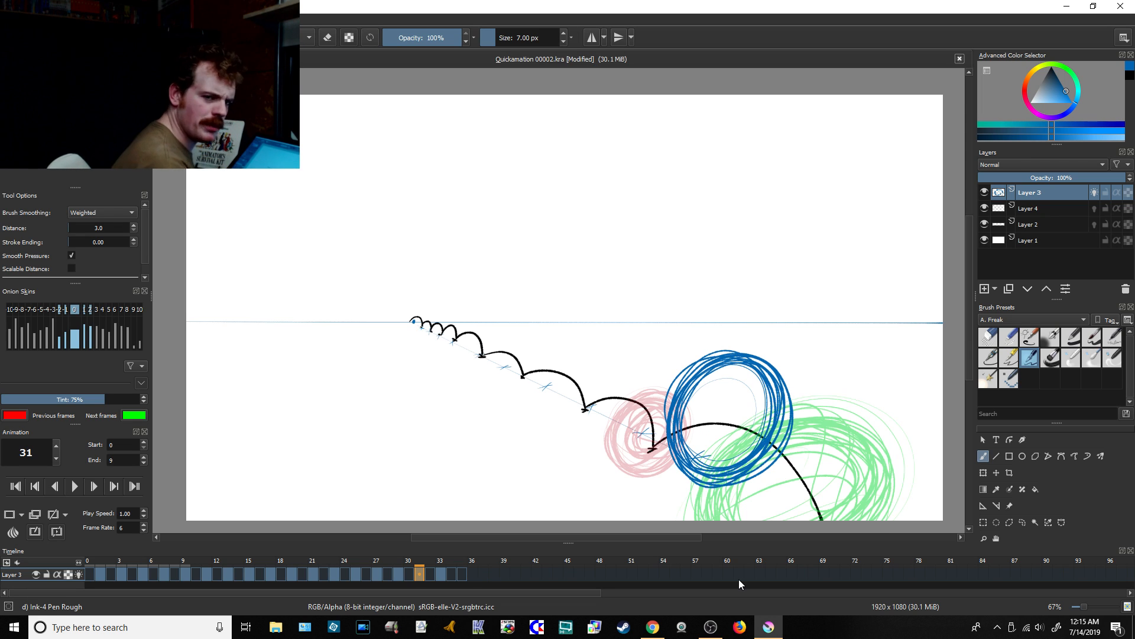
Step: Switch briefly to Chrome and return to Krita
click(654, 628)
click(769, 627)
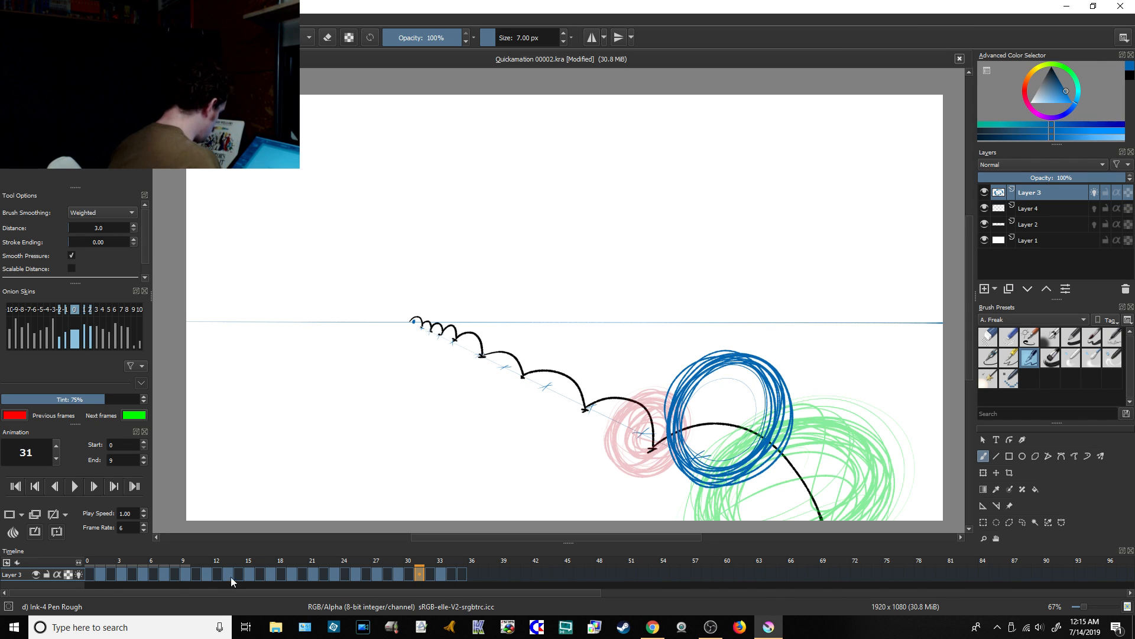
Step: Set the animation's end time to frame 35 and play back the full bounce
click(460, 573)
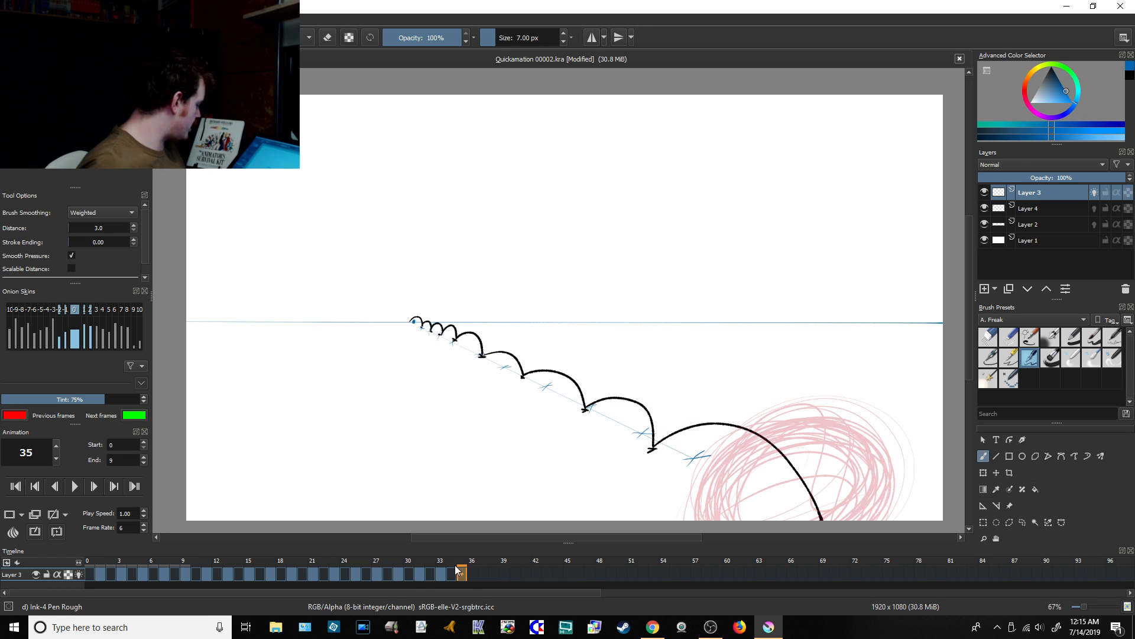
right_click(458, 571)
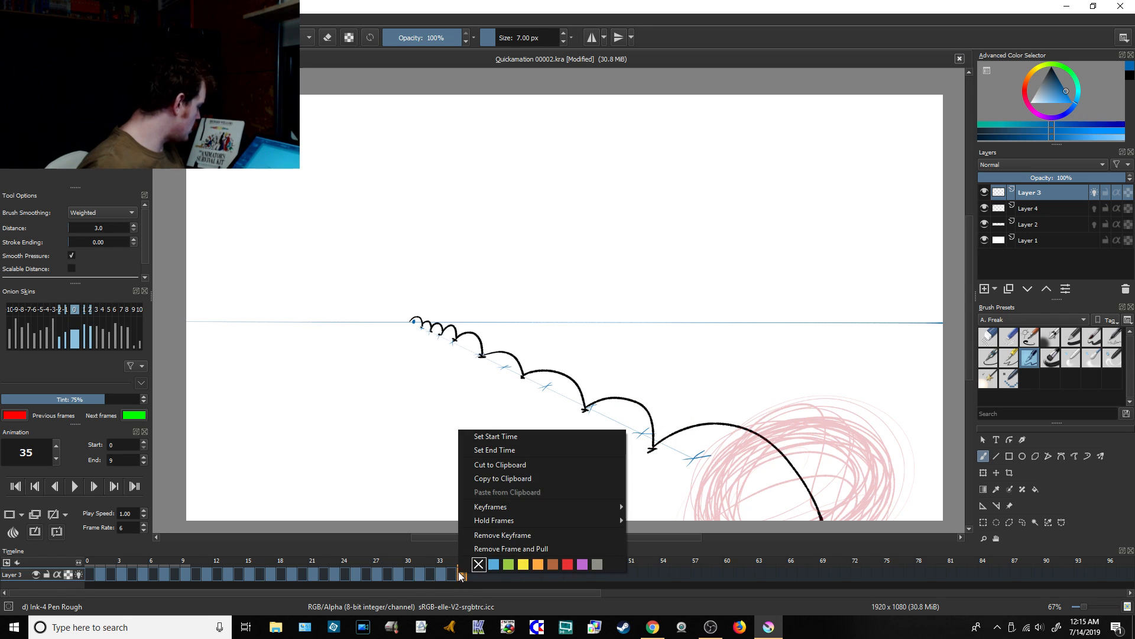
click(487, 450)
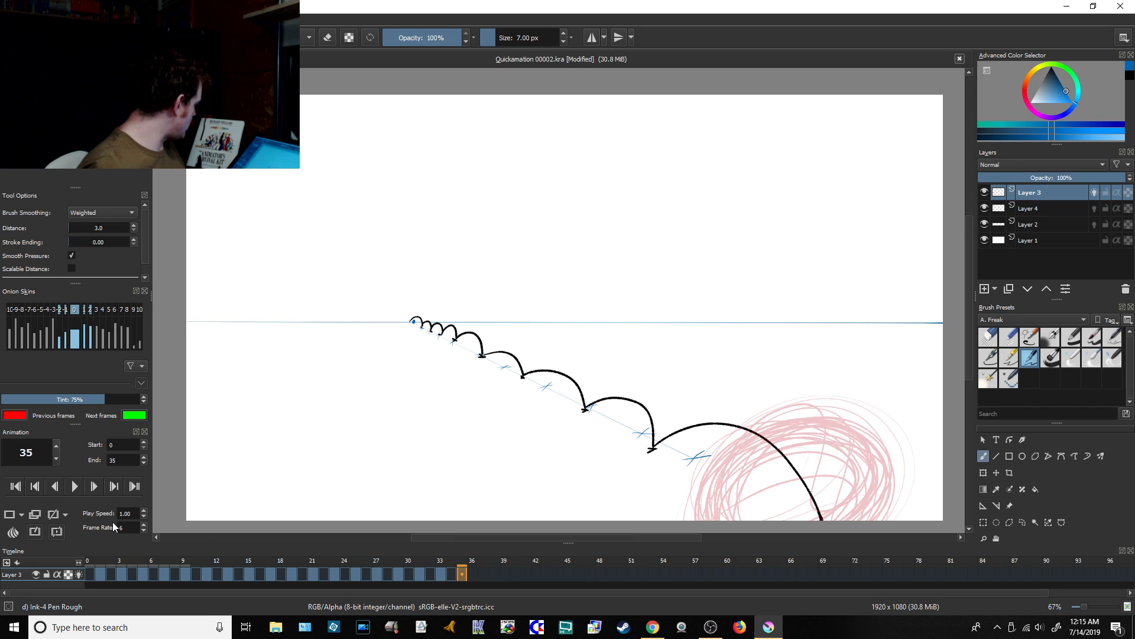
click(76, 487)
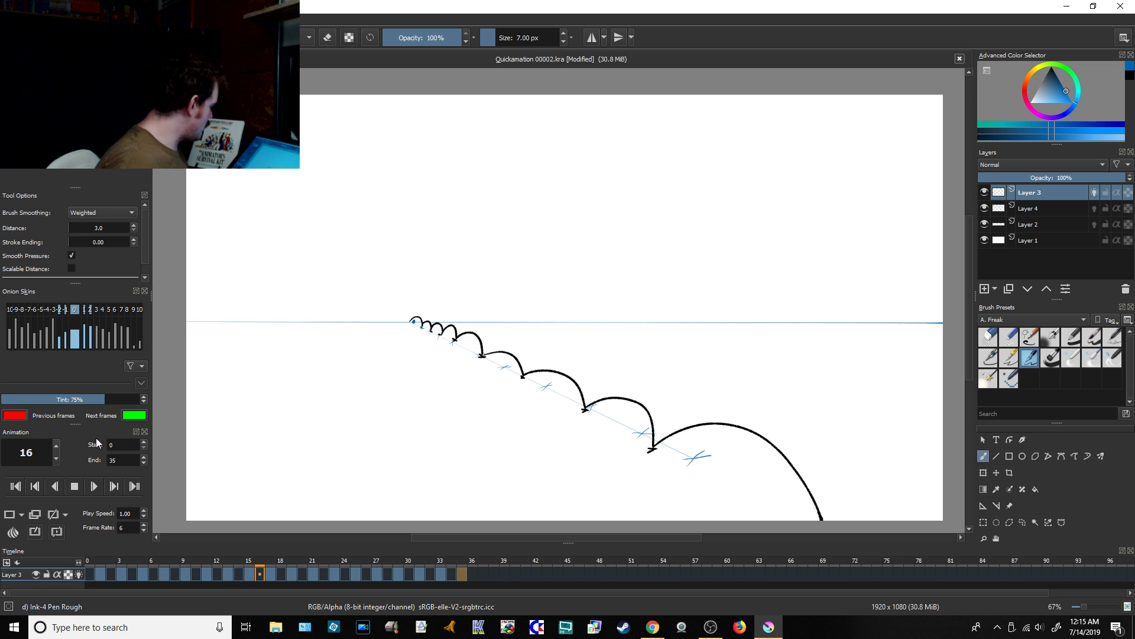
click(75, 486)
Step: Set the animation's frame rate to 12 and play the bounce back at that speed
click(143, 526)
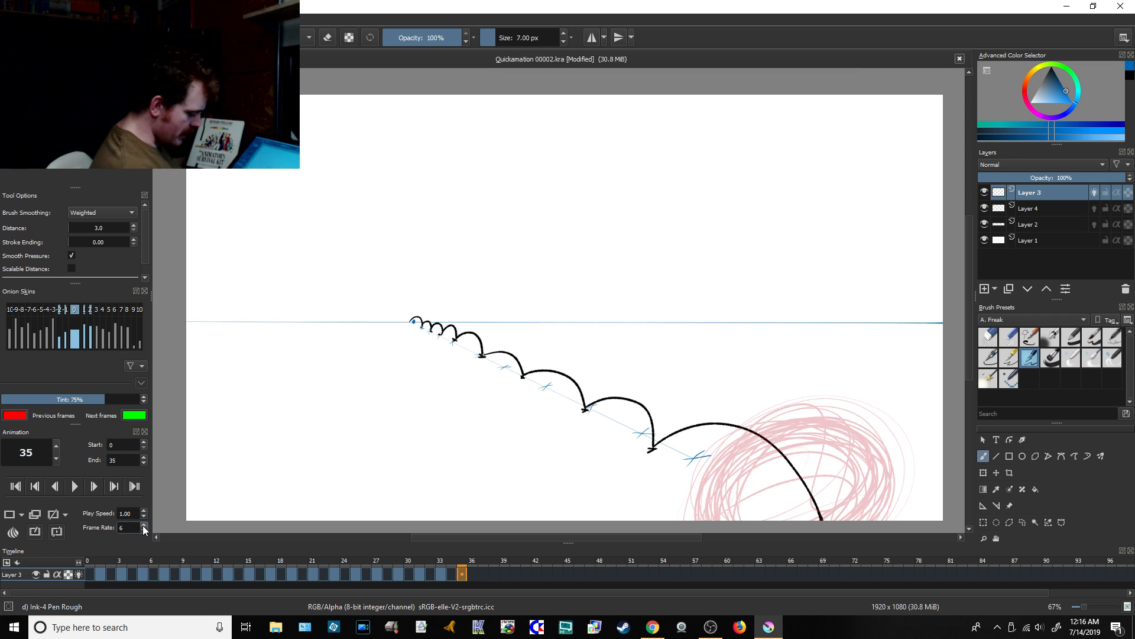
key(BackSpace)
text(1)
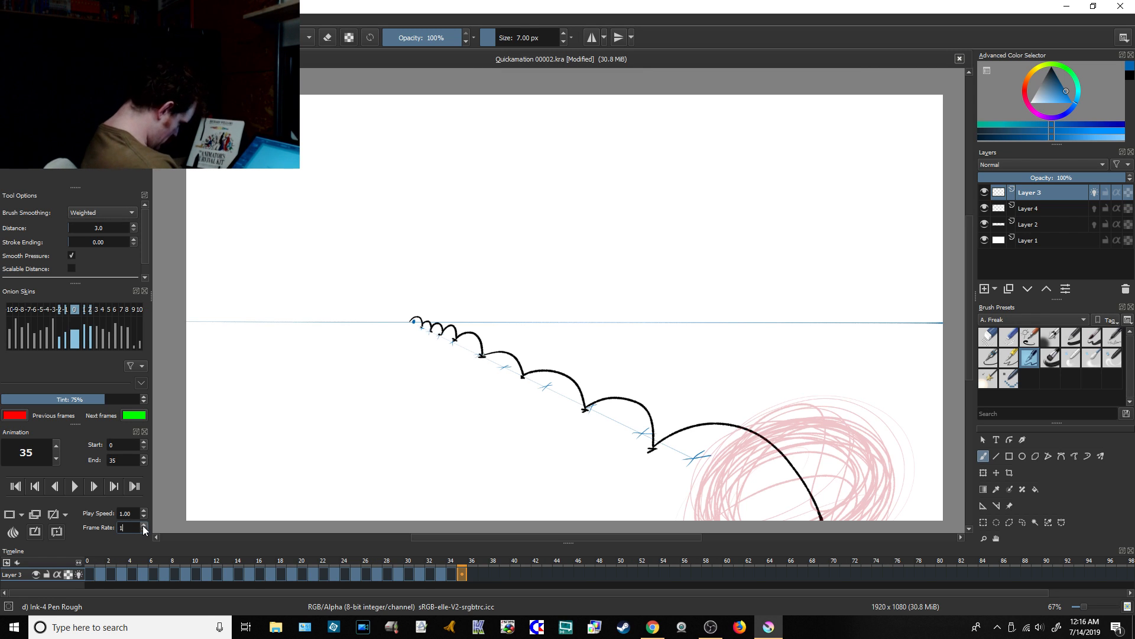
text(2)
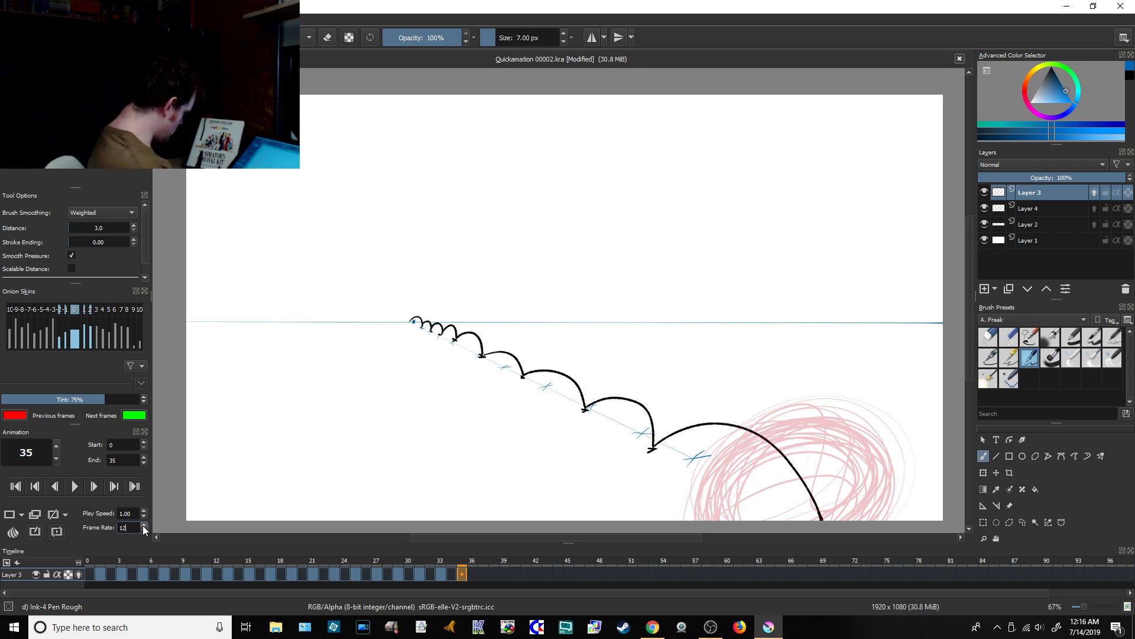
click(75, 486)
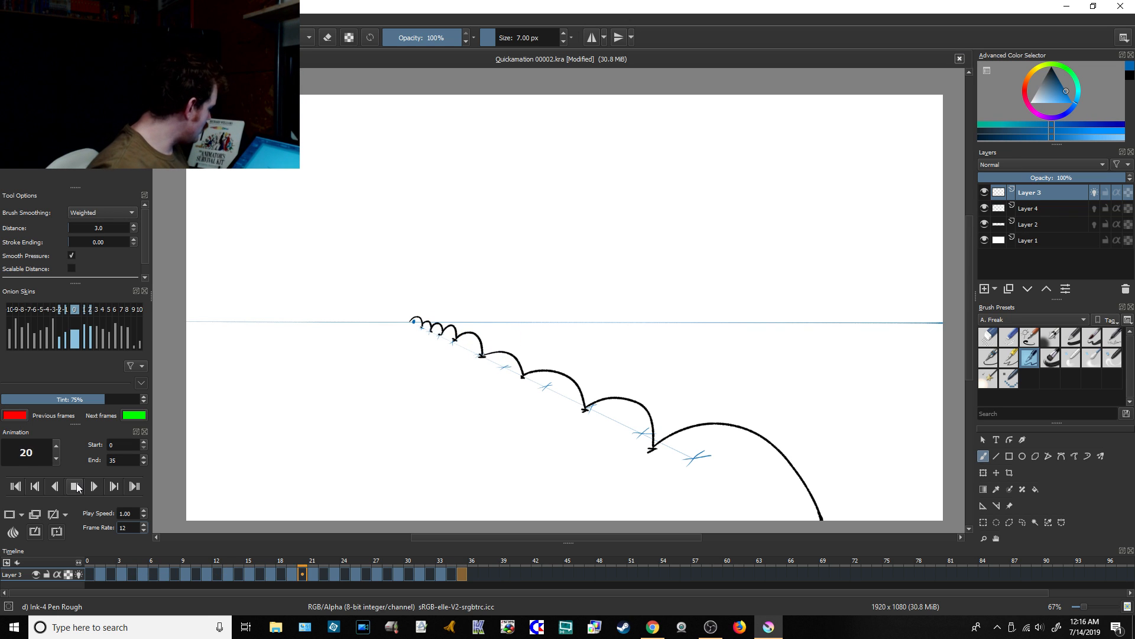
click(76, 486)
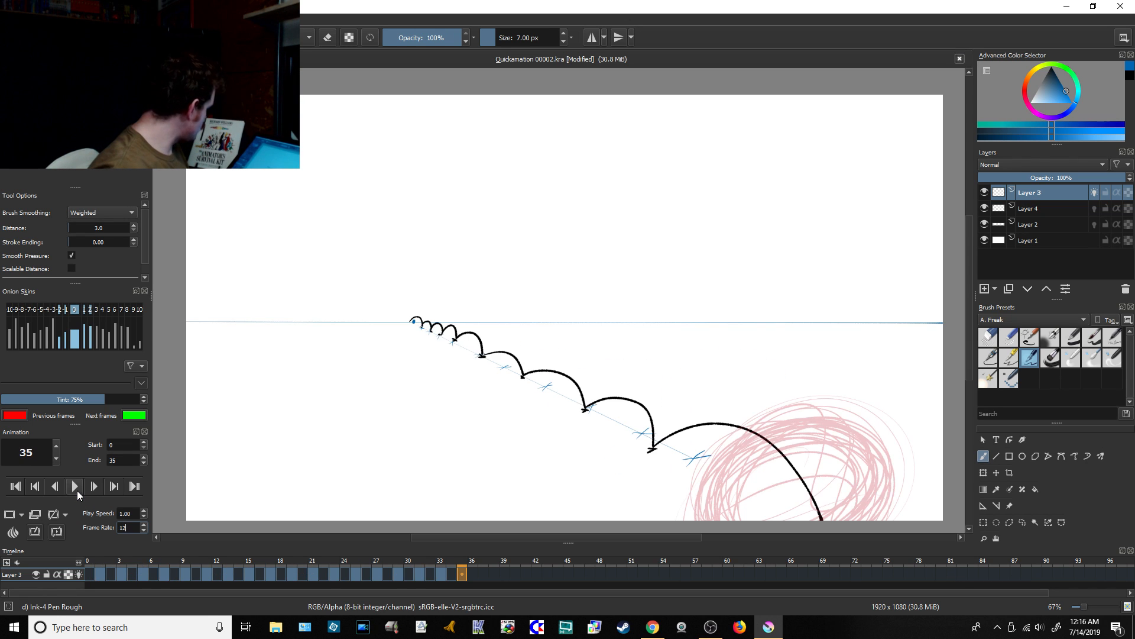
Step: Draw filled blue in-between balls on the second arc, on its rising side at frame 2 and its falling side at frame 4
click(111, 573)
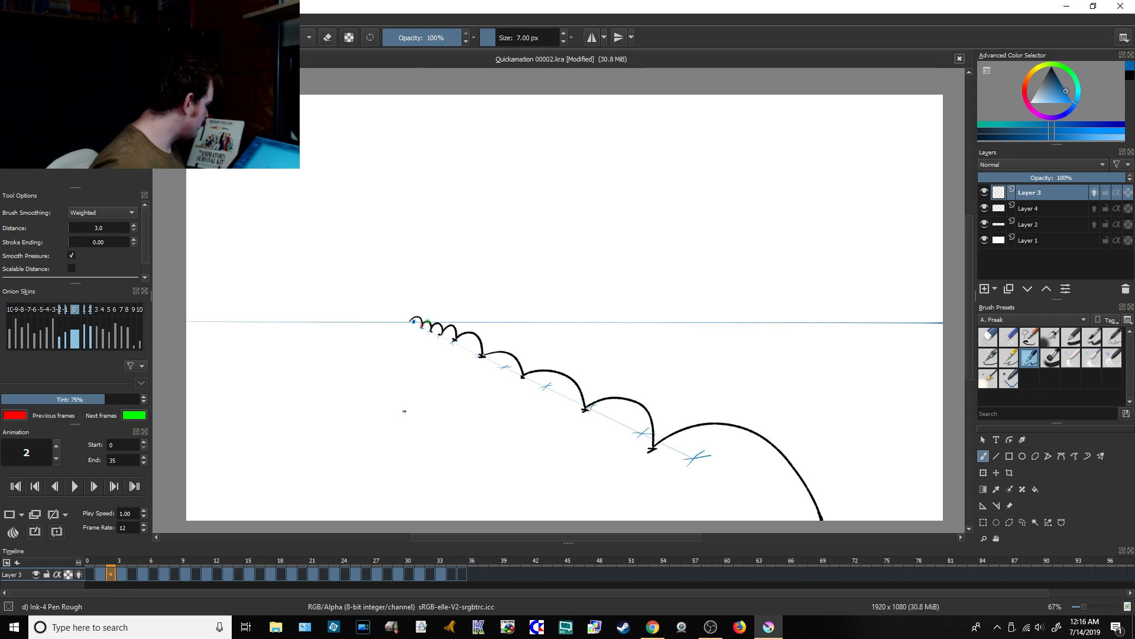
scroll(422, 324, up, 6)
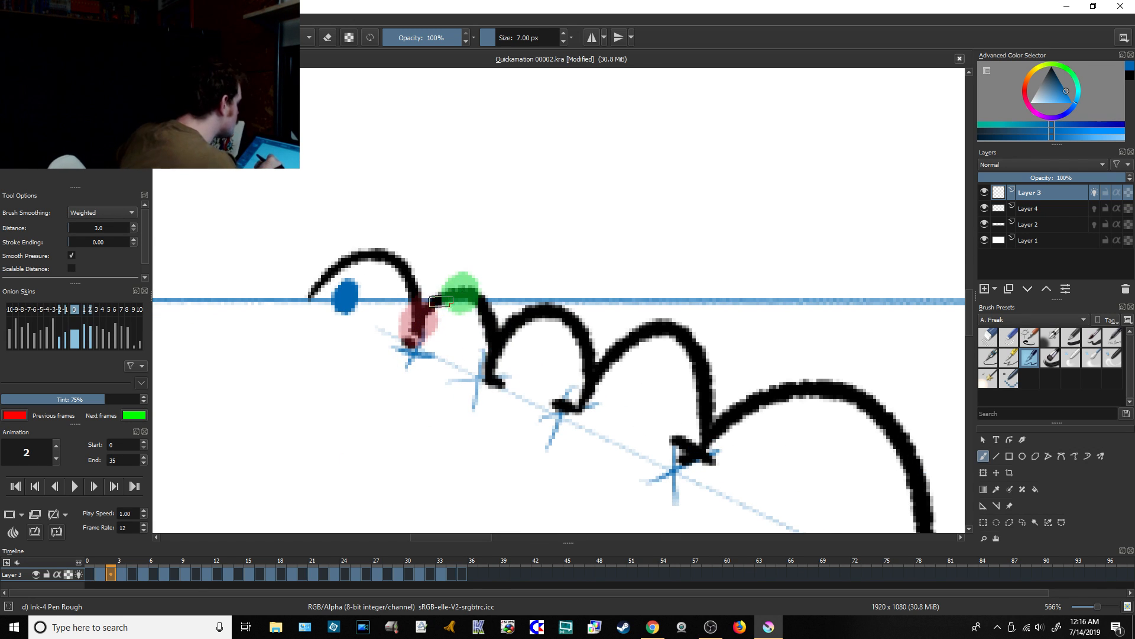
mouse_move(445, 282)
mouse_down()
mouse_move(438, 310)
mouse_move(455, 308)
mouse_move(452, 282)
mouse_move(434, 309)
mouse_move(459, 288)
mouse_up()
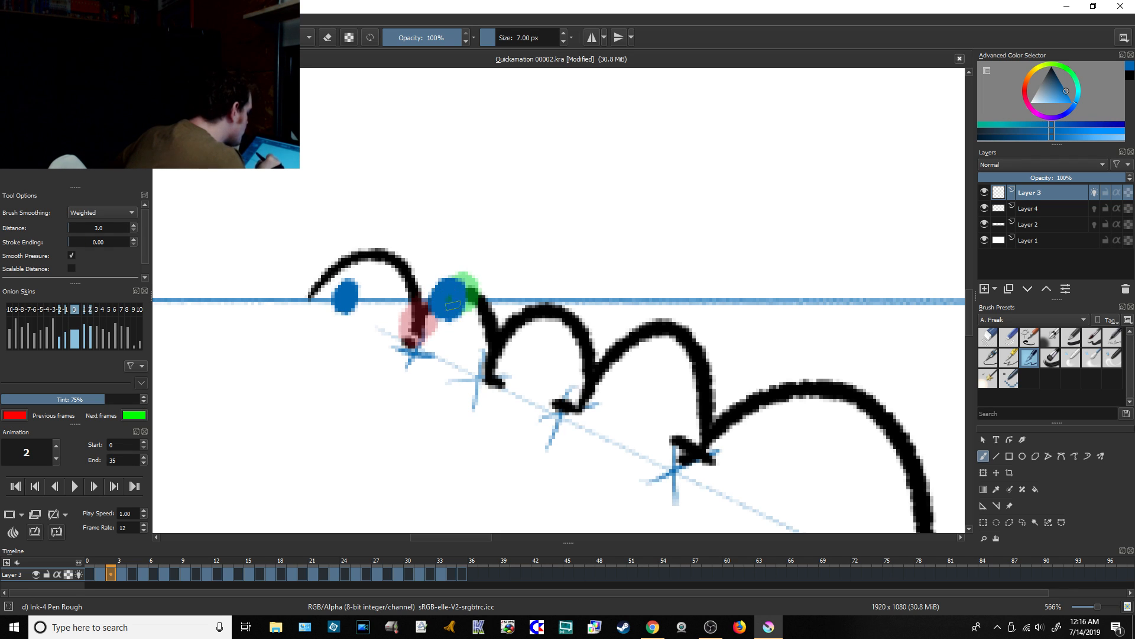
click(132, 574)
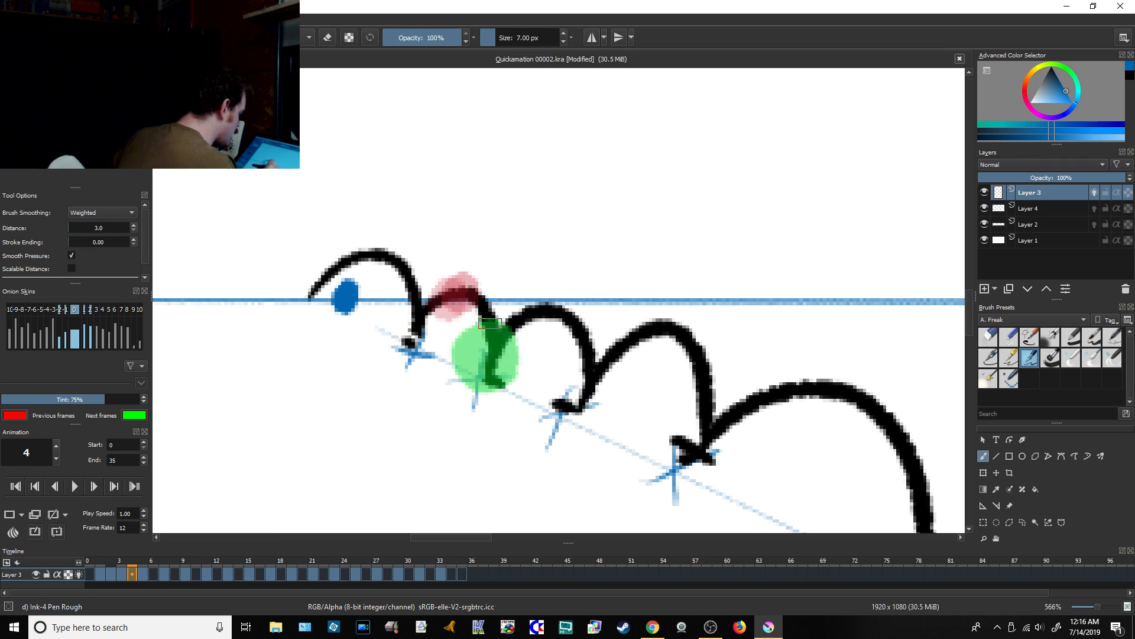
mouse_move(476, 299)
mouse_down()
mouse_move(468, 314)
mouse_move(494, 296)
mouse_move(468, 322)
mouse_move(484, 300)
mouse_up()
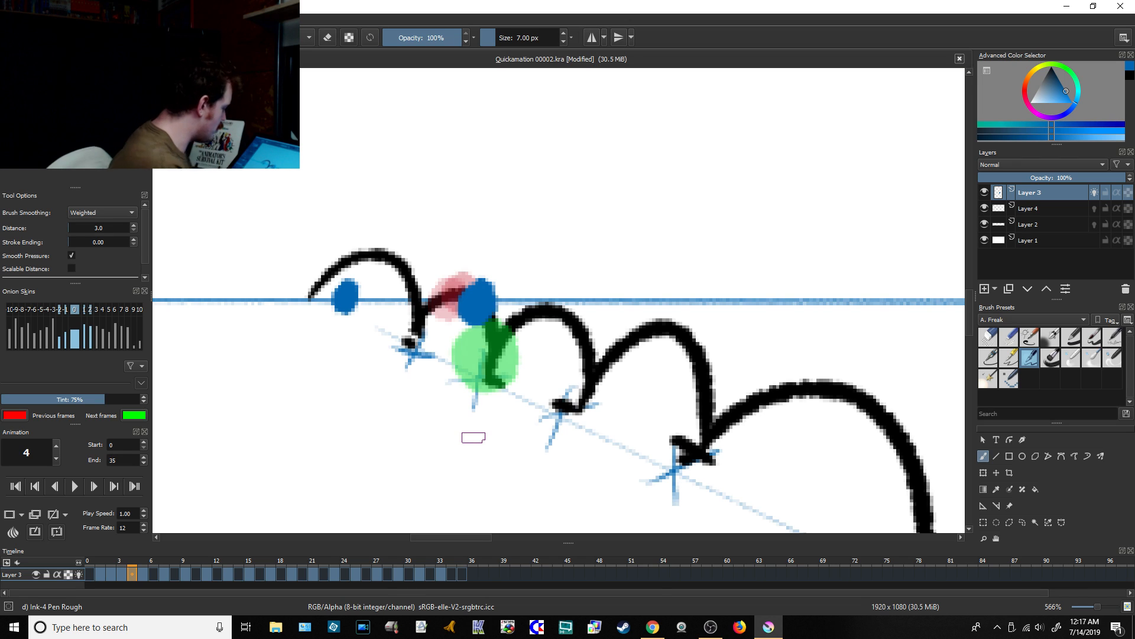
Step: Draw blue in-between balls on the third arc, on its rising side at frame 6 and its falling side at frame 8
click(154, 575)
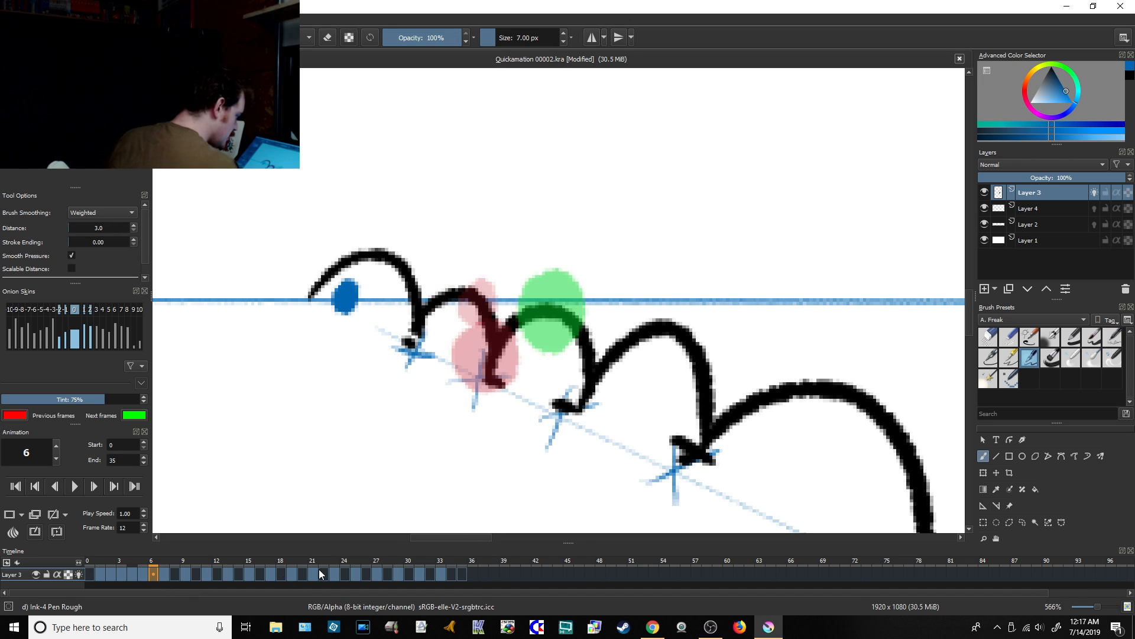
mouse_move(542, 298)
mouse_down()
mouse_move(528, 341)
mouse_move(545, 331)
mouse_move(532, 347)
mouse_move(513, 336)
mouse_move(554, 314)
mouse_move(517, 291)
mouse_move(527, 344)
mouse_move(504, 305)
mouse_up()
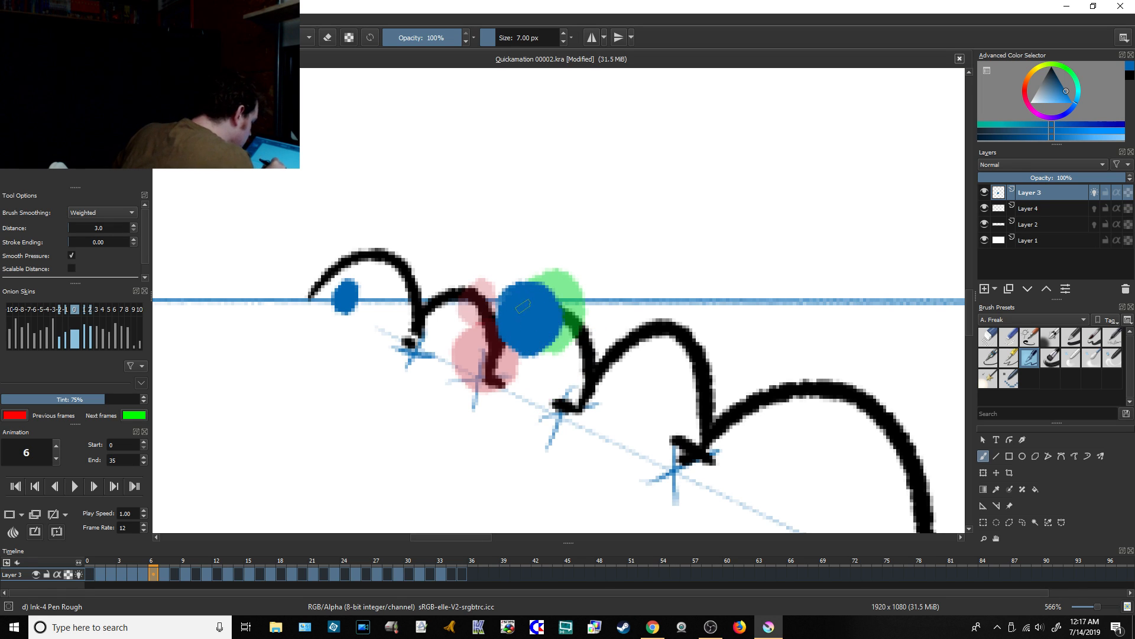
click(175, 573)
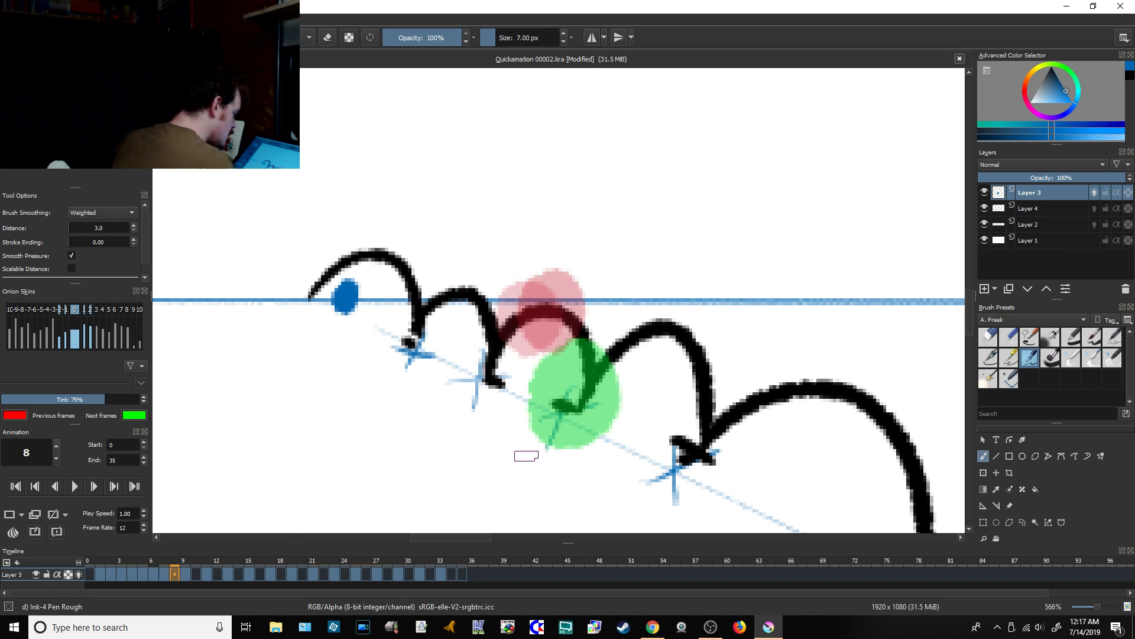
mouse_move(591, 294)
mouse_down()
mouse_move(551, 345)
mouse_move(604, 335)
mouse_move(549, 321)
mouse_move(609, 330)
mouse_move(547, 327)
mouse_move(599, 332)
mouse_move(579, 303)
mouse_up()
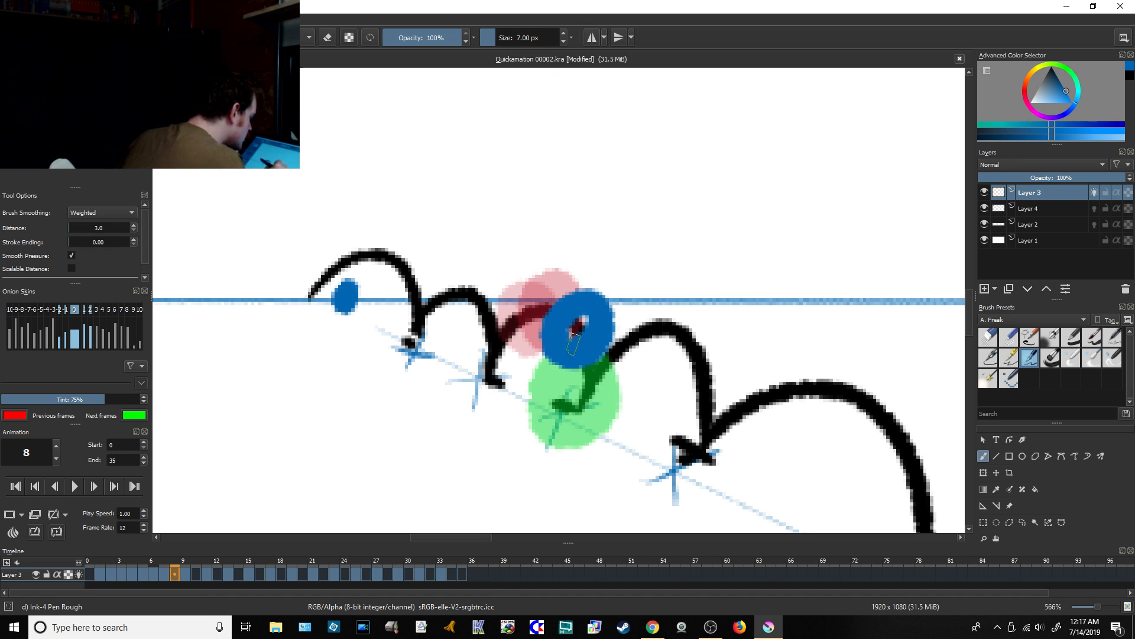
Step: Draw filled blue in-between balls on the fourth arc, on its rising side at frame 10 and its falling side at frame 12
click(196, 573)
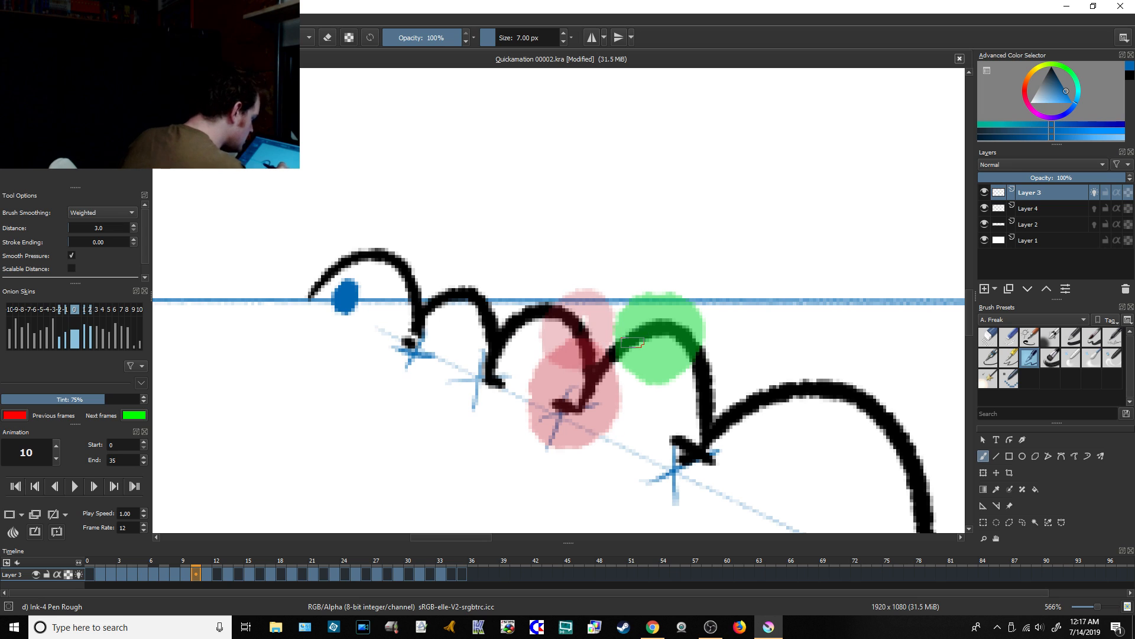
mouse_move(645, 310)
mouse_down()
mouse_move(606, 378)
mouse_move(668, 366)
mouse_move(617, 324)
mouse_move(643, 380)
mouse_move(611, 360)
mouse_move(658, 315)
mouse_move(598, 381)
mouse_move(655, 332)
mouse_move(594, 366)
mouse_move(660, 338)
mouse_move(601, 359)
mouse_move(648, 339)
mouse_move(634, 361)
mouse_move(649, 383)
mouse_up()
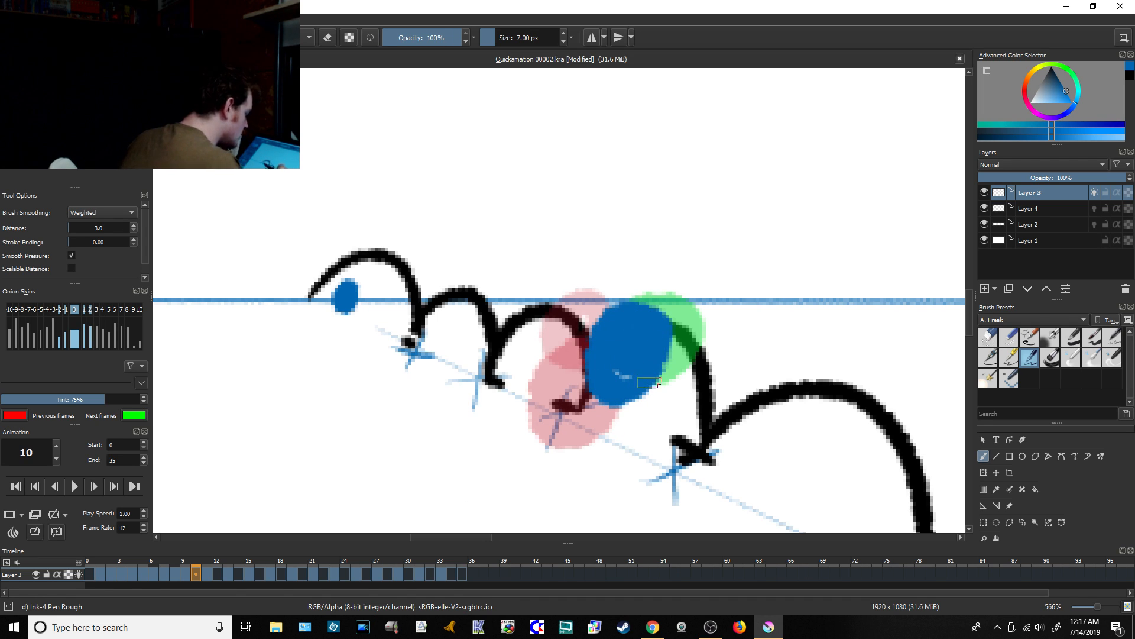
click(216, 576)
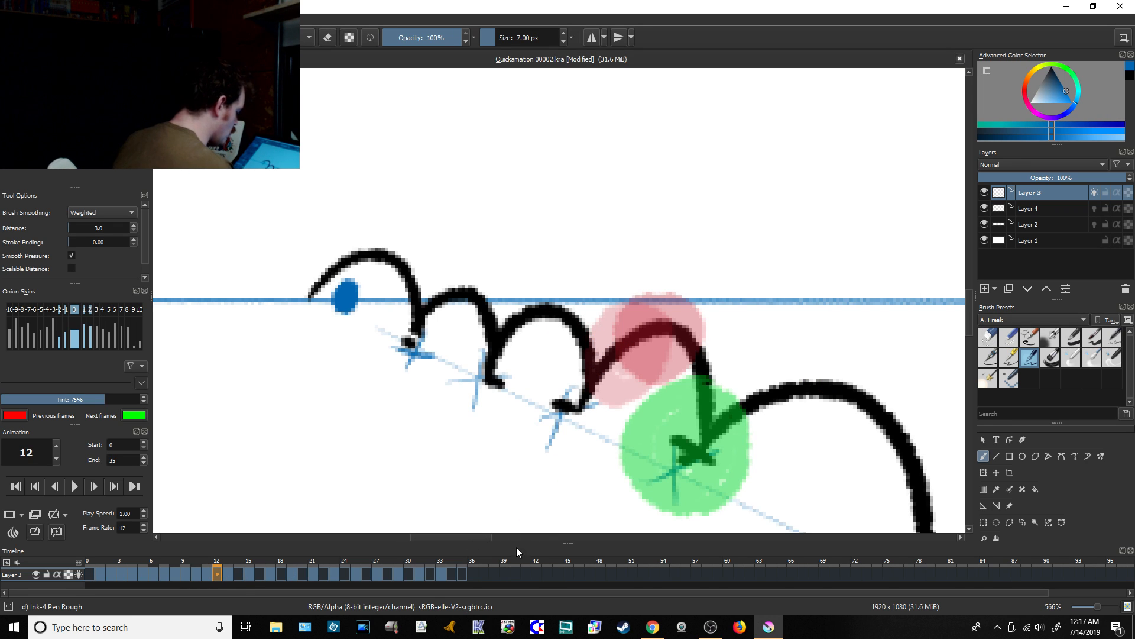
mouse_move(488, 538)
mouse_down()
mouse_move(538, 537)
mouse_move(487, 536)
mouse_up()
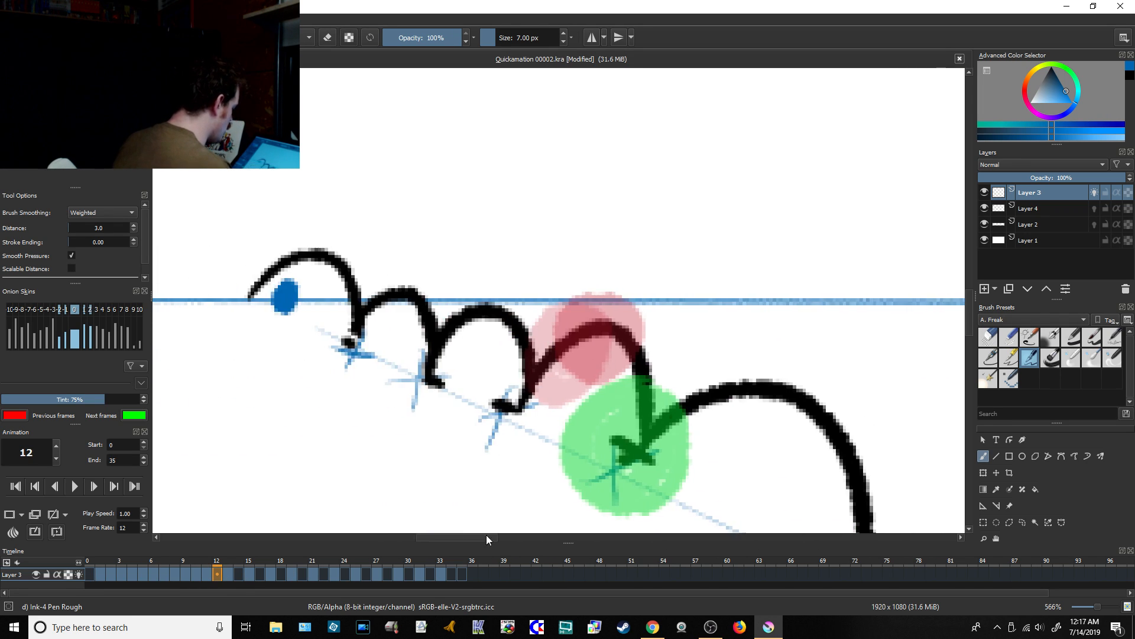
scroll(766, 284, down, 3)
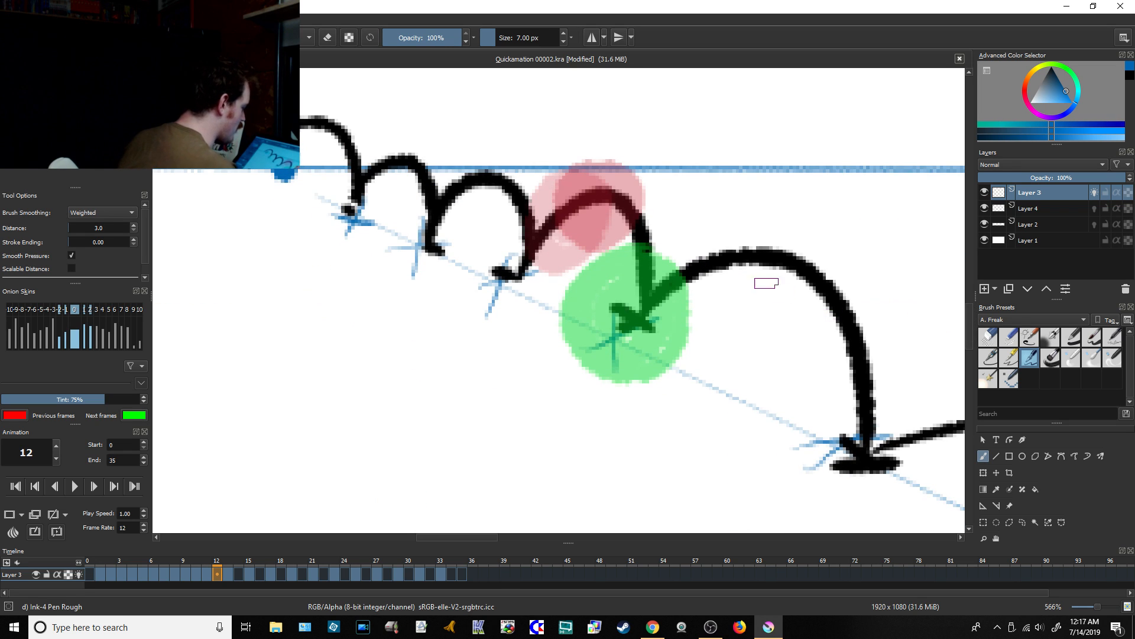
mouse_move(641, 188)
mouse_down()
mouse_move(599, 238)
mouse_move(661, 212)
mouse_move(606, 253)
mouse_move(646, 201)
mouse_move(623, 262)
mouse_move(605, 205)
mouse_move(635, 253)
mouse_move(631, 194)
mouse_move(620, 268)
mouse_move(653, 207)
mouse_move(610, 232)
mouse_move(615, 241)
mouse_move(637, 217)
mouse_up()
drag(624, 258, 657, 223)
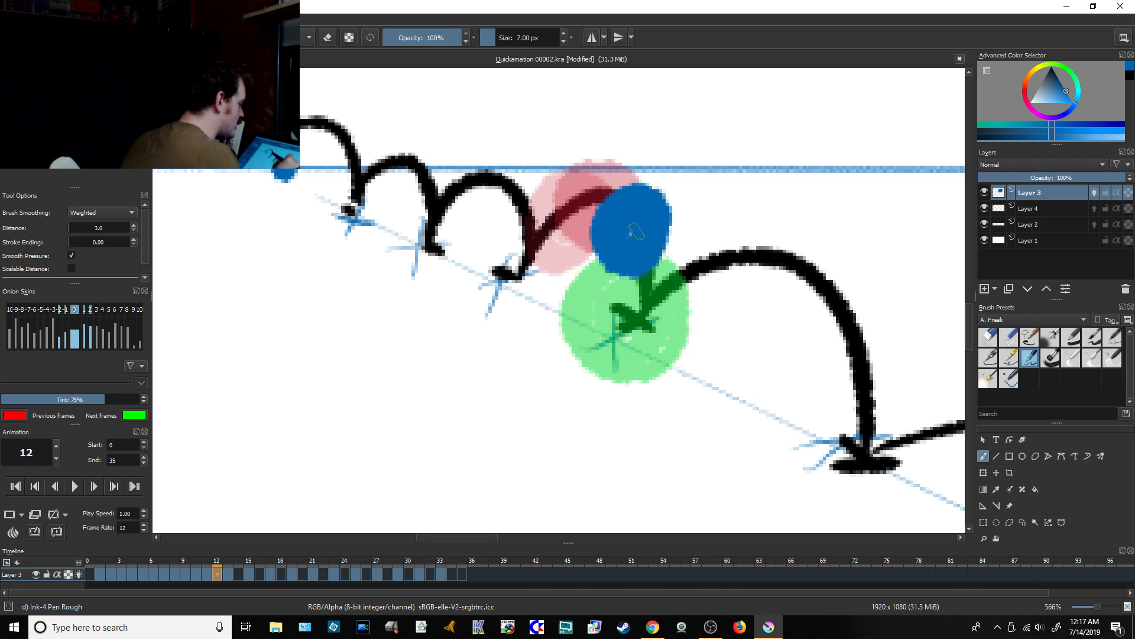
Step: Enlarge and round out the blue ball on frame 12 with extra brush strokes around its edge
drag(493, 538, 512, 538)
mouse_move(470, 232)
mouse_down()
mouse_move(415, 196)
mouse_move(400, 221)
mouse_up()
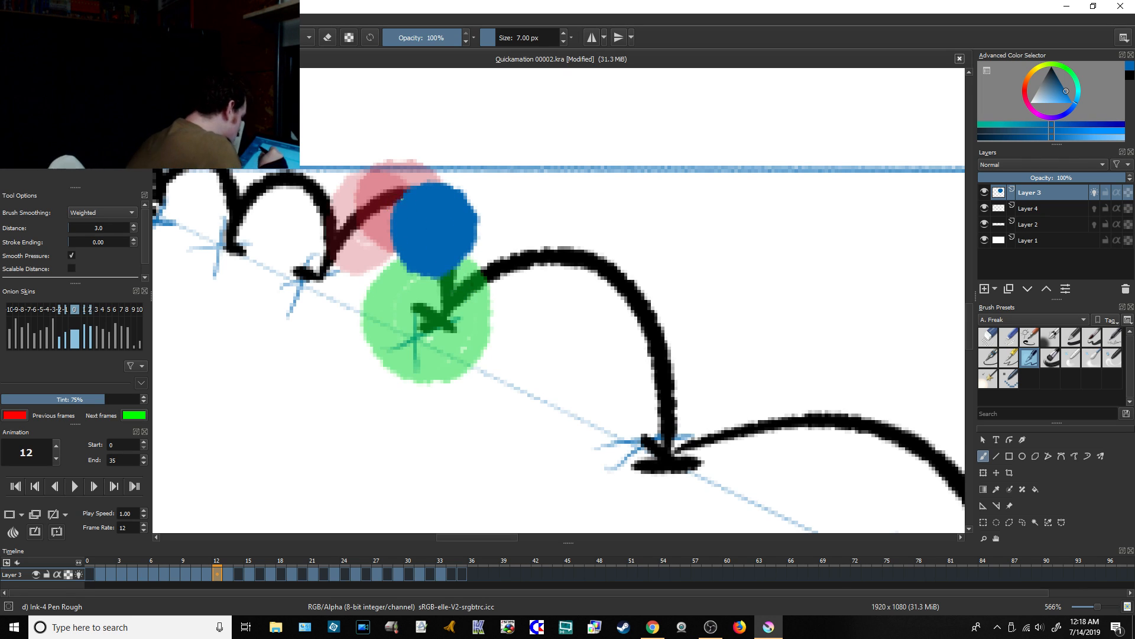
mouse_move(394, 210)
mouse_down()
mouse_move(401, 263)
mouse_move(423, 273)
mouse_move(470, 245)
mouse_up()
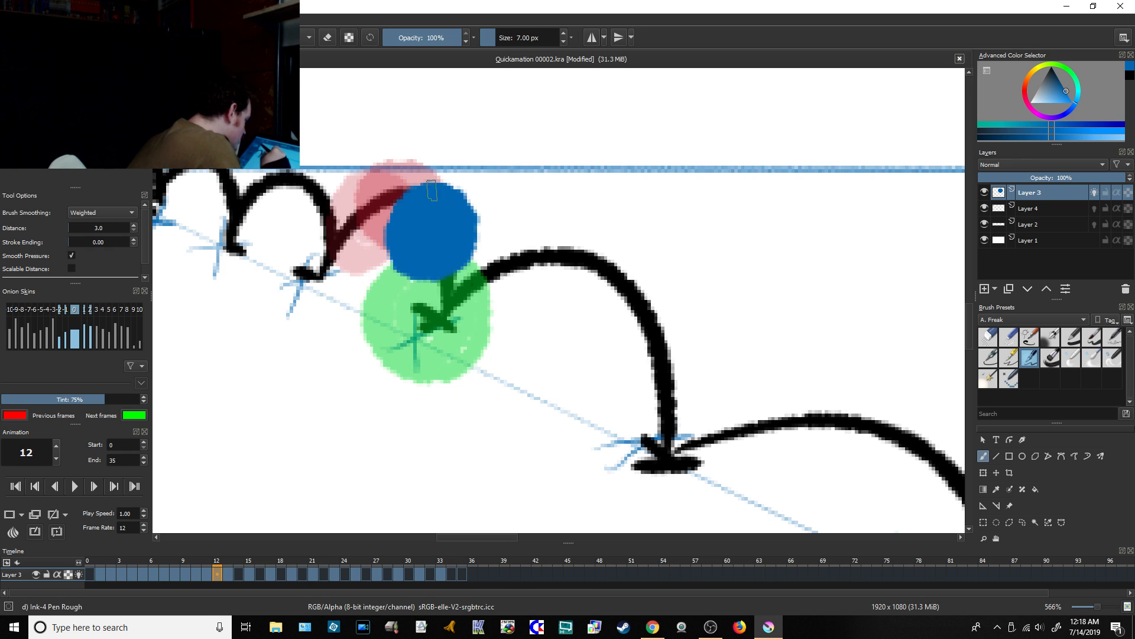
Step: Draw filled blue in-between balls on the fifth arc, on its rising side at frame 14 and its falling side at frame 16
click(238, 574)
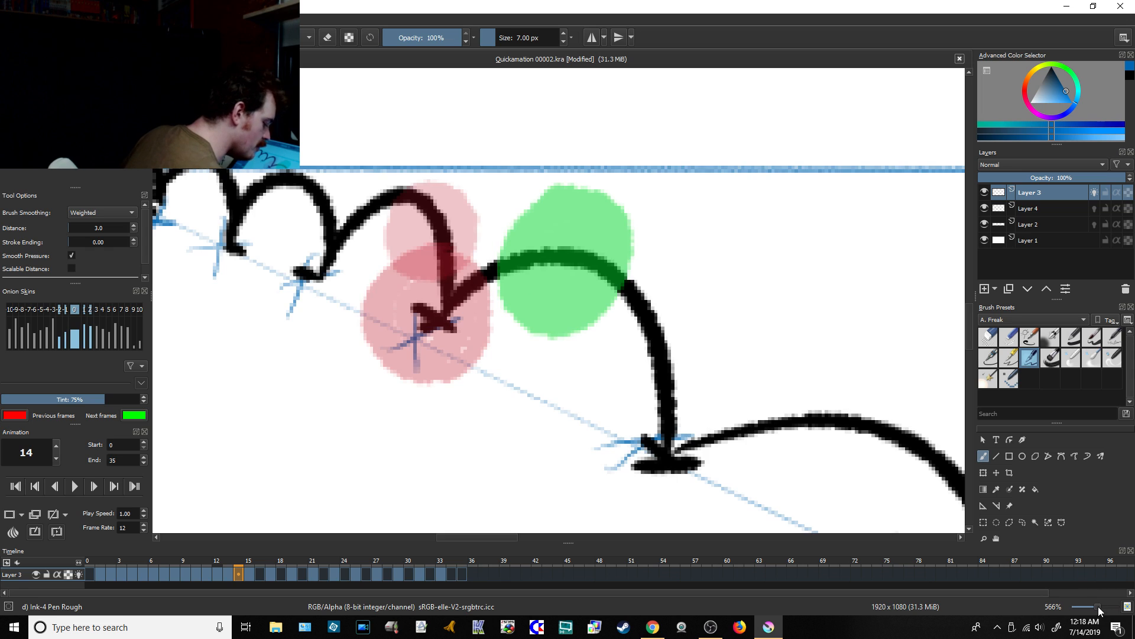
drag(1099, 611, 1093, 606)
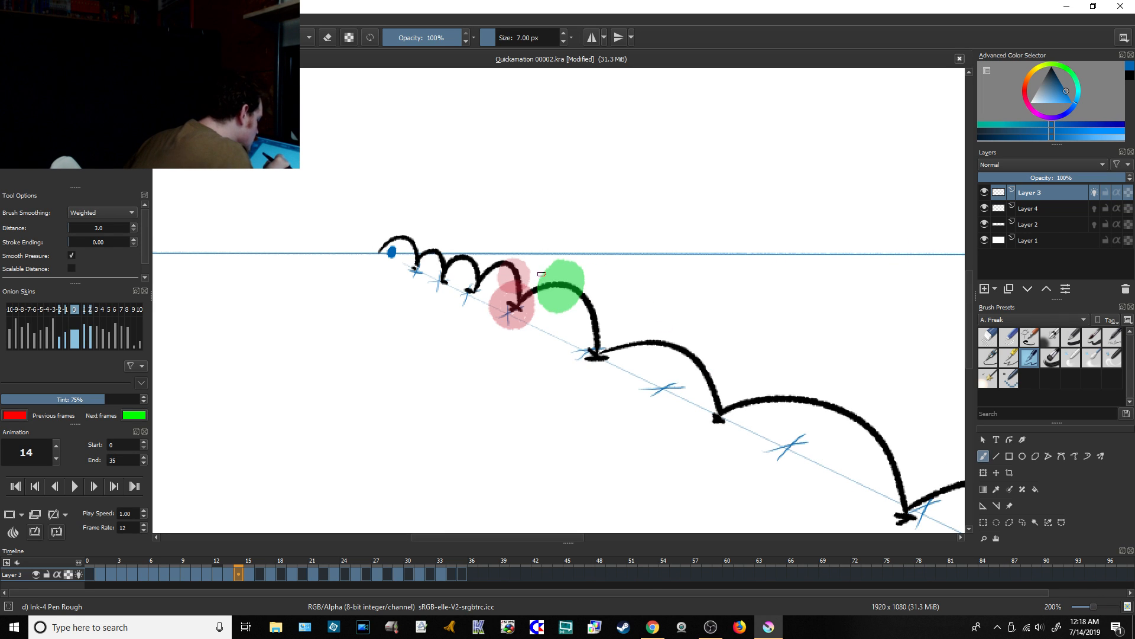
mouse_move(549, 266)
mouse_down()
mouse_move(534, 276)
mouse_move(553, 308)
mouse_move(539, 314)
mouse_move(529, 295)
mouse_move(555, 278)
mouse_move(550, 295)
mouse_up()
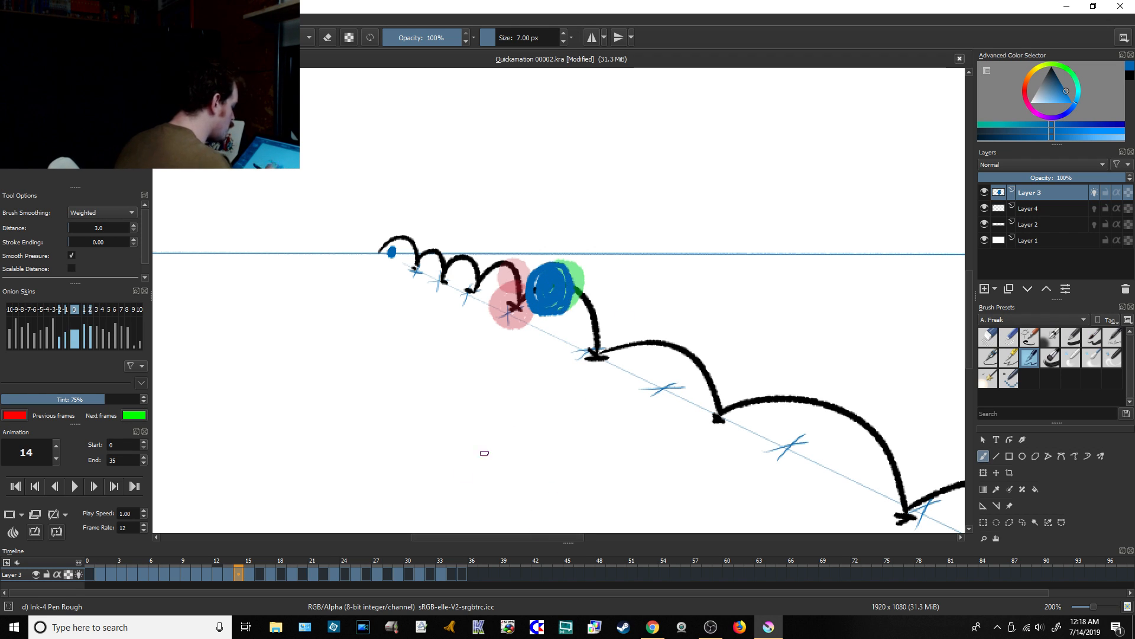
click(260, 573)
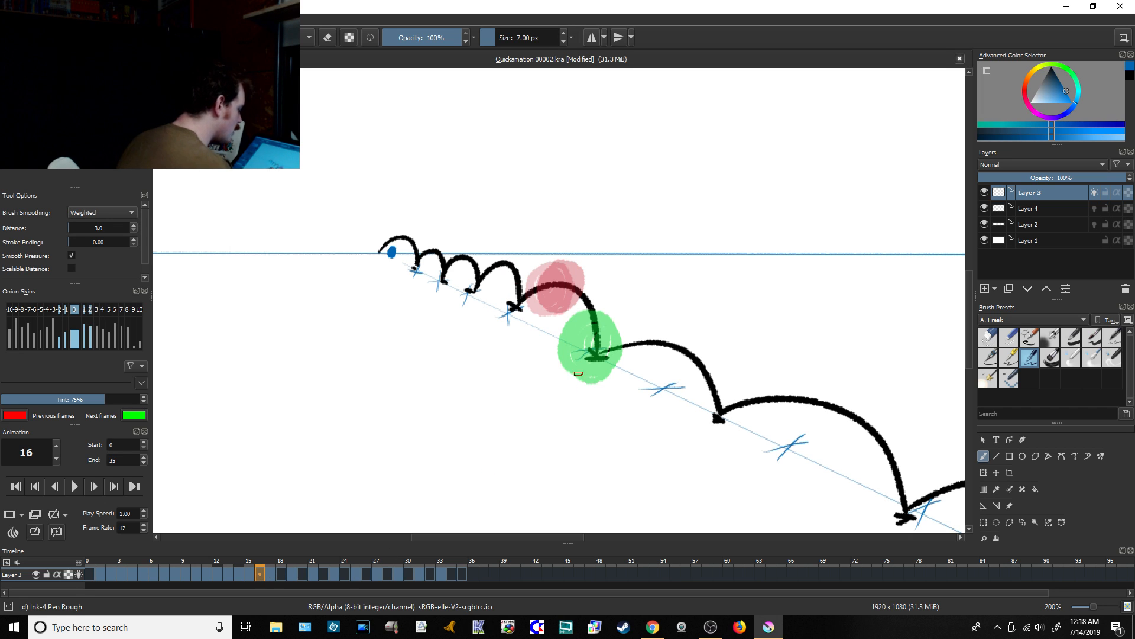
mouse_move(586, 274)
mouse_down()
mouse_move(559, 281)
mouse_move(583, 302)
mouse_move(574, 290)
mouse_up()
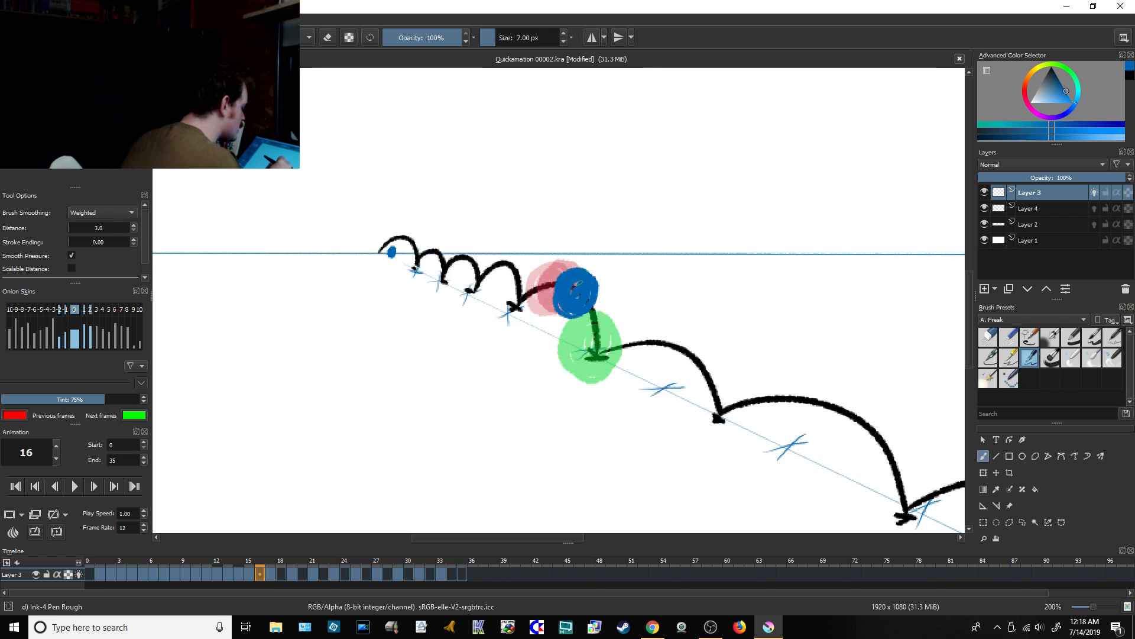
Step: Draw blue in-between balls on the sixth arc, on its rising side at frame 18 and its falling side at frame 20
click(281, 573)
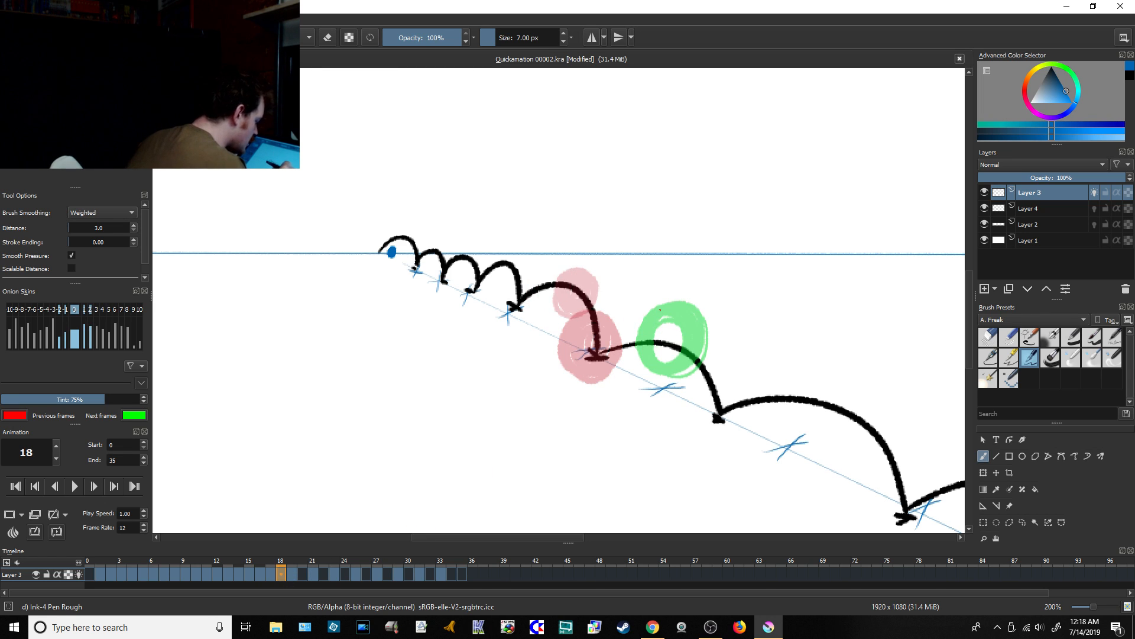
mouse_move(660, 309)
mouse_down()
mouse_move(673, 337)
mouse_move(627, 331)
mouse_move(630, 350)
mouse_move(651, 355)
mouse_move(630, 319)
mouse_move(632, 337)
mouse_move(638, 330)
mouse_up()
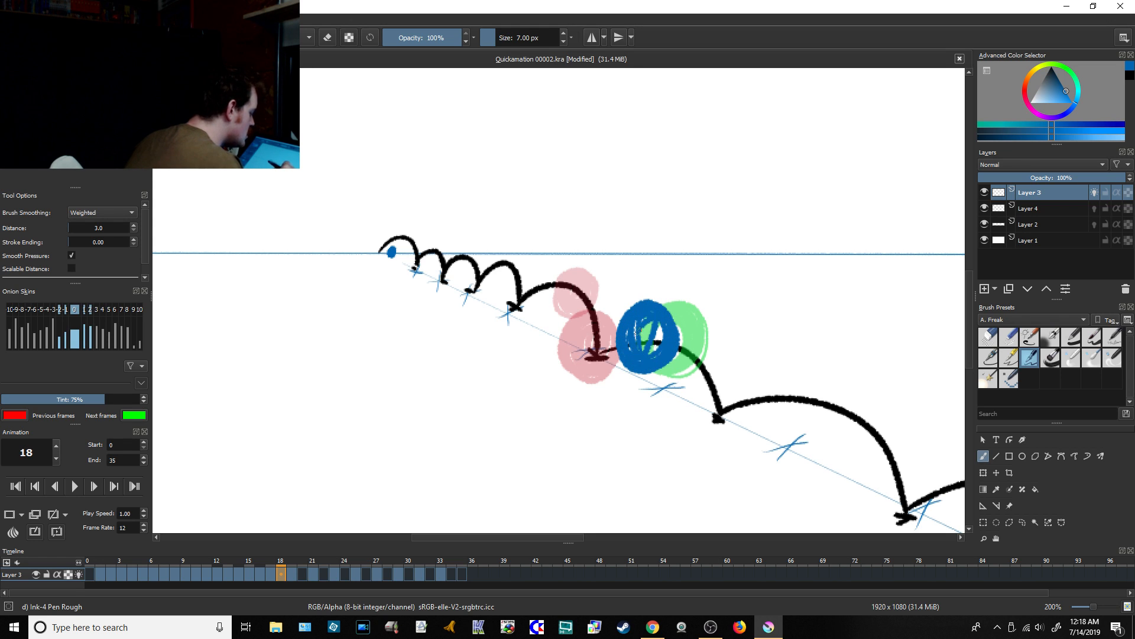
drag(544, 538, 579, 539)
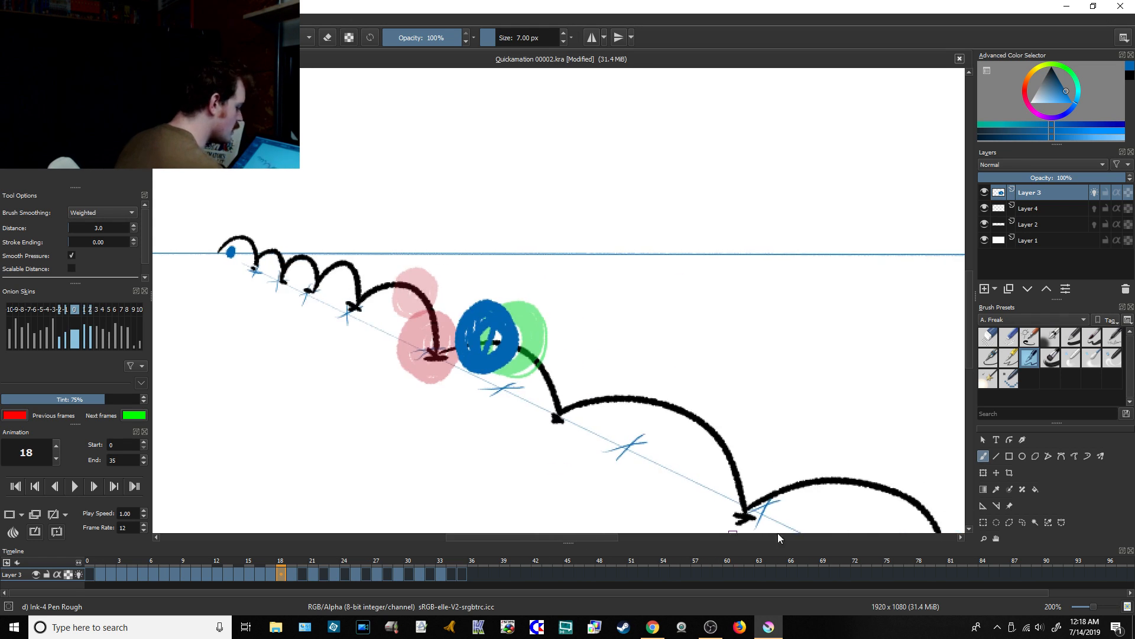
drag(1097, 608, 1091, 607)
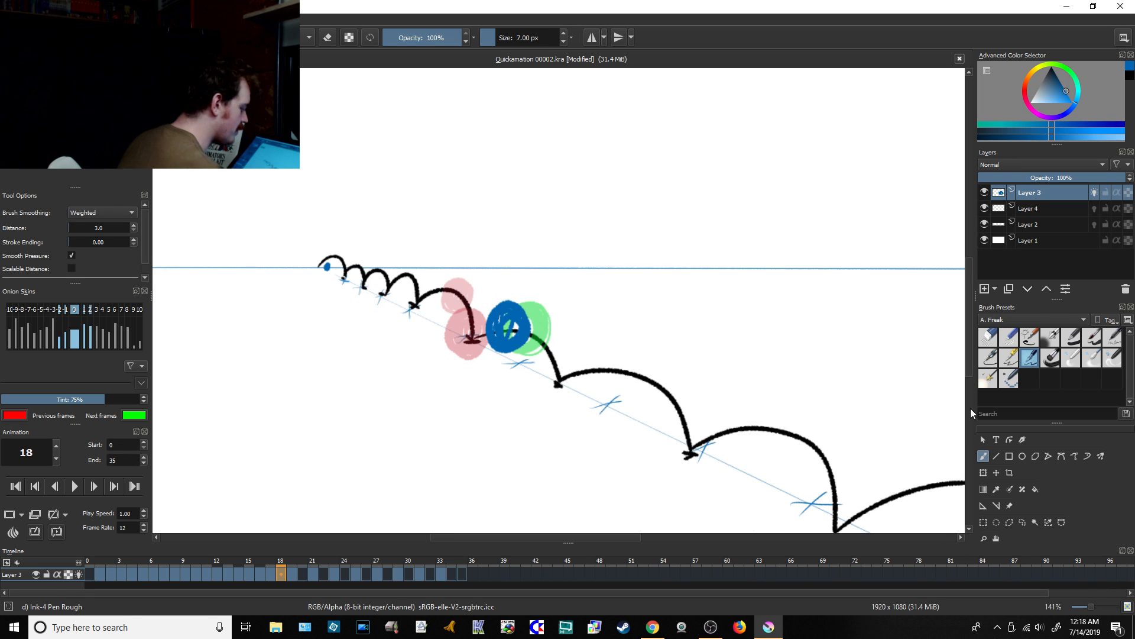
drag(969, 354, 968, 369)
drag(562, 539, 604, 539)
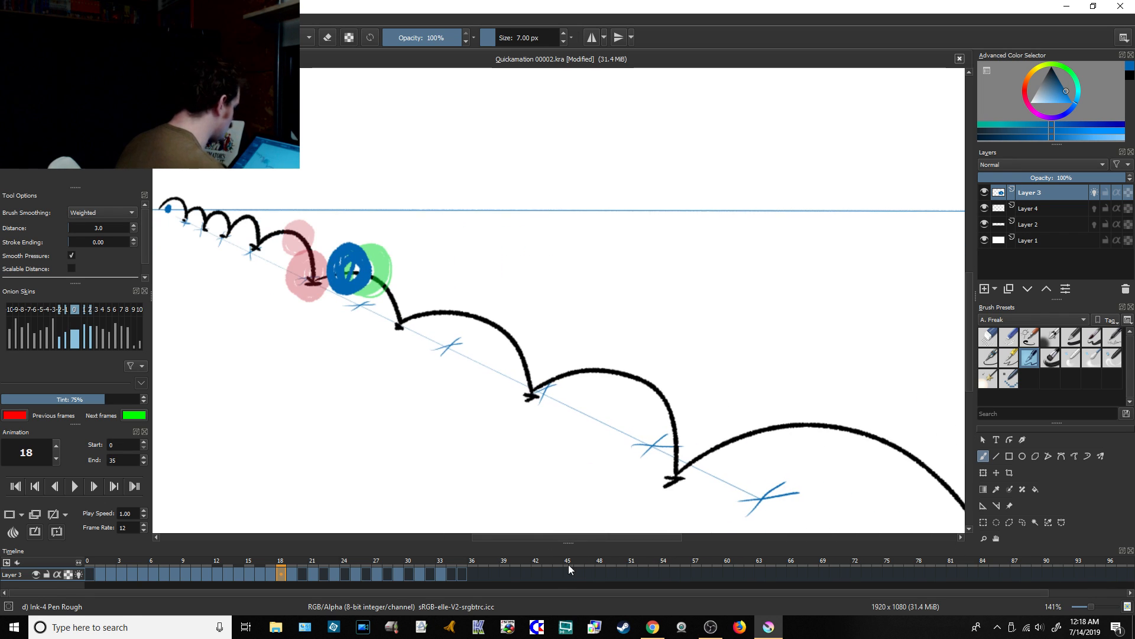
click(303, 575)
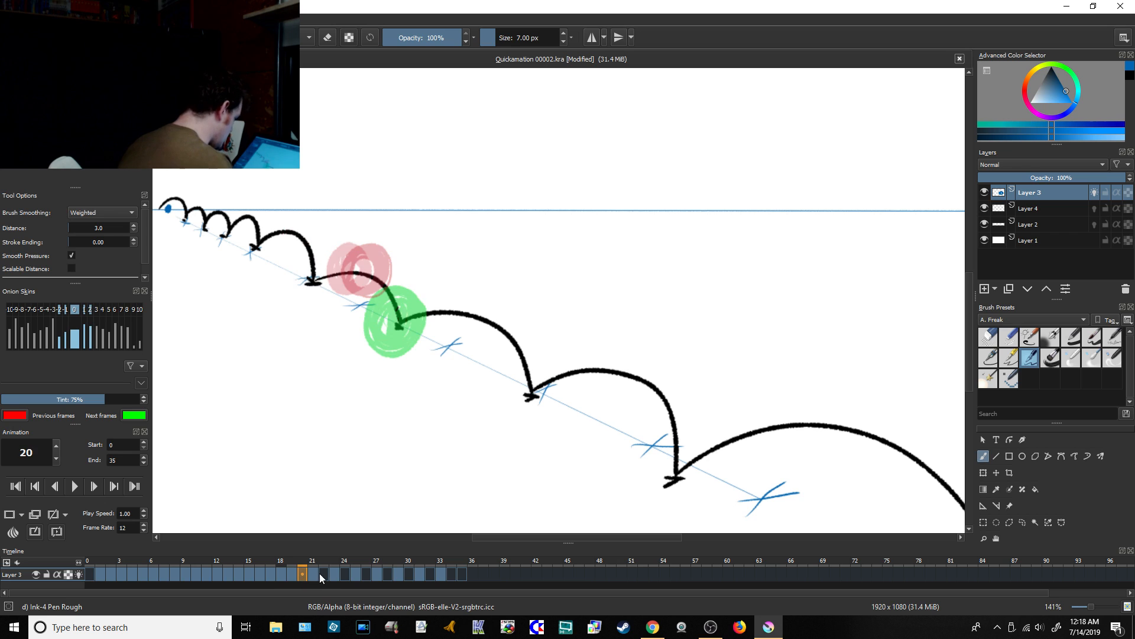
mouse_move(390, 256)
mouse_down()
mouse_move(368, 280)
mouse_move(401, 263)
mouse_move(399, 284)
mouse_move(369, 267)
mouse_move(396, 263)
mouse_move(387, 300)
mouse_move(361, 286)
mouse_move(386, 257)
mouse_move(395, 276)
mouse_move(375, 297)
mouse_move(374, 264)
mouse_move(398, 272)
mouse_move(367, 298)
mouse_up()
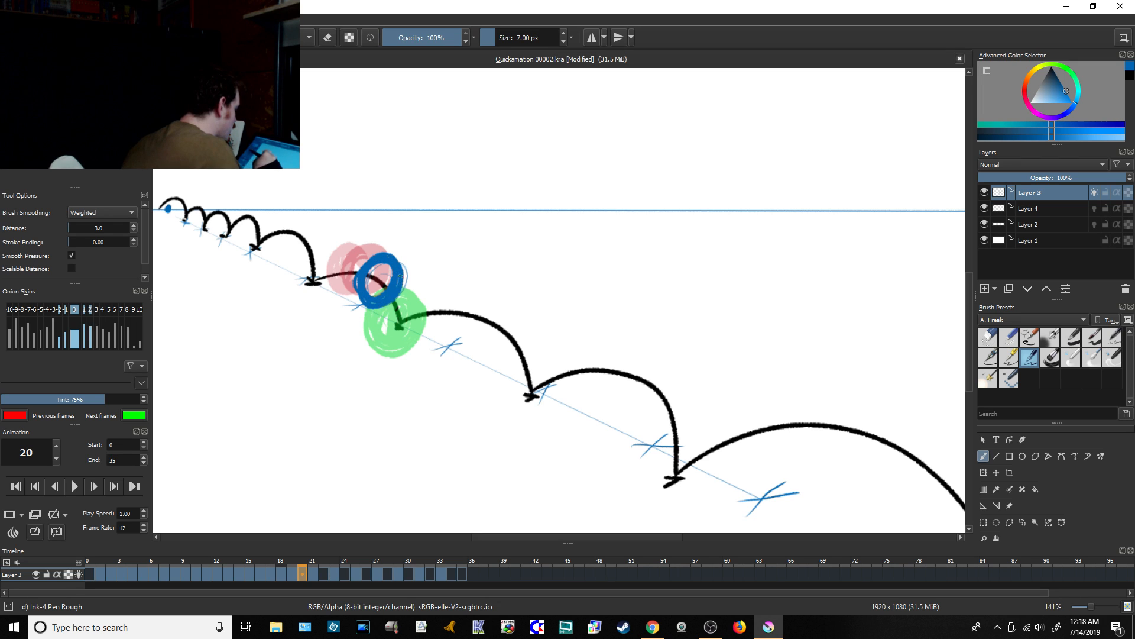
mouse_move(398, 262)
mouse_down()
mouse_move(360, 293)
mouse_move(389, 308)
mouse_up()
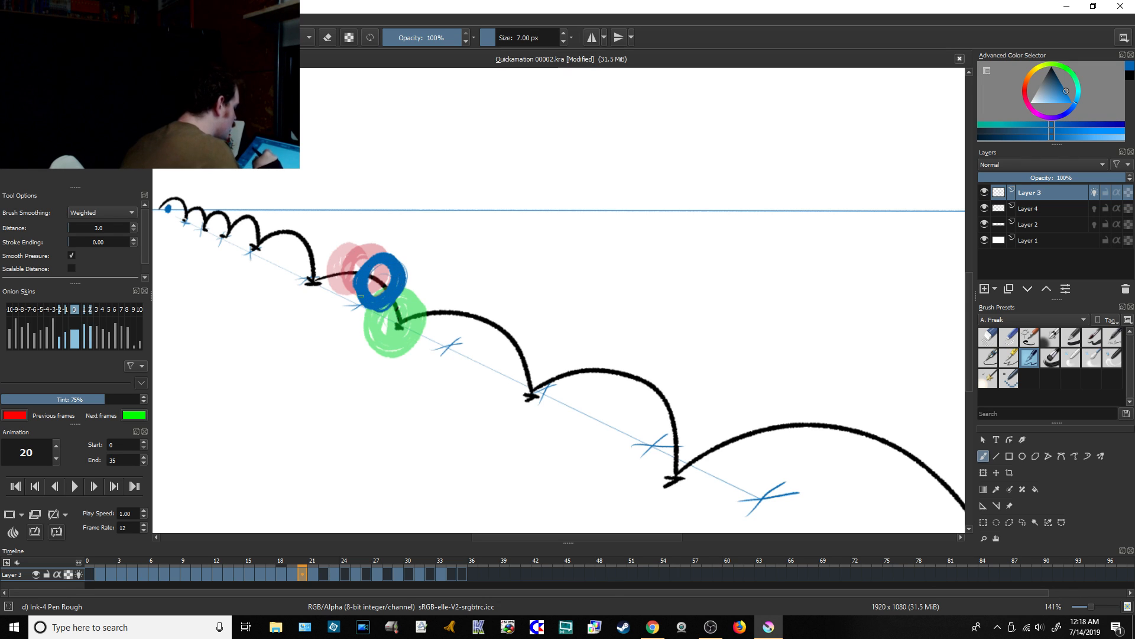
Step: Check the live chat in Chrome's YouTube Live Dashboard and return to Krita
click(652, 626)
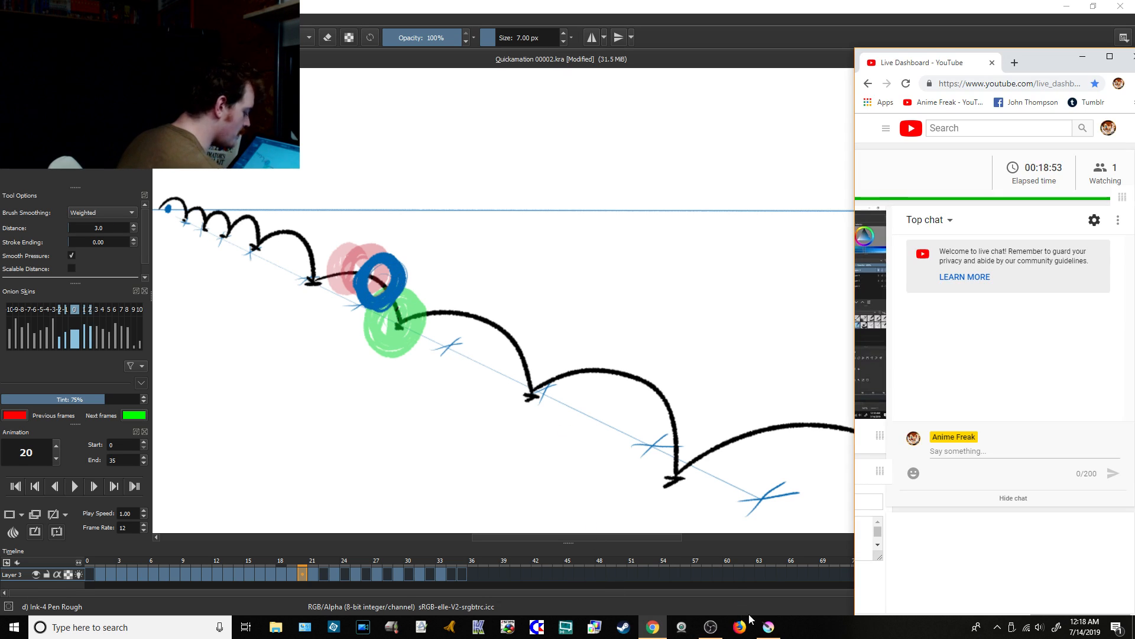
click(768, 626)
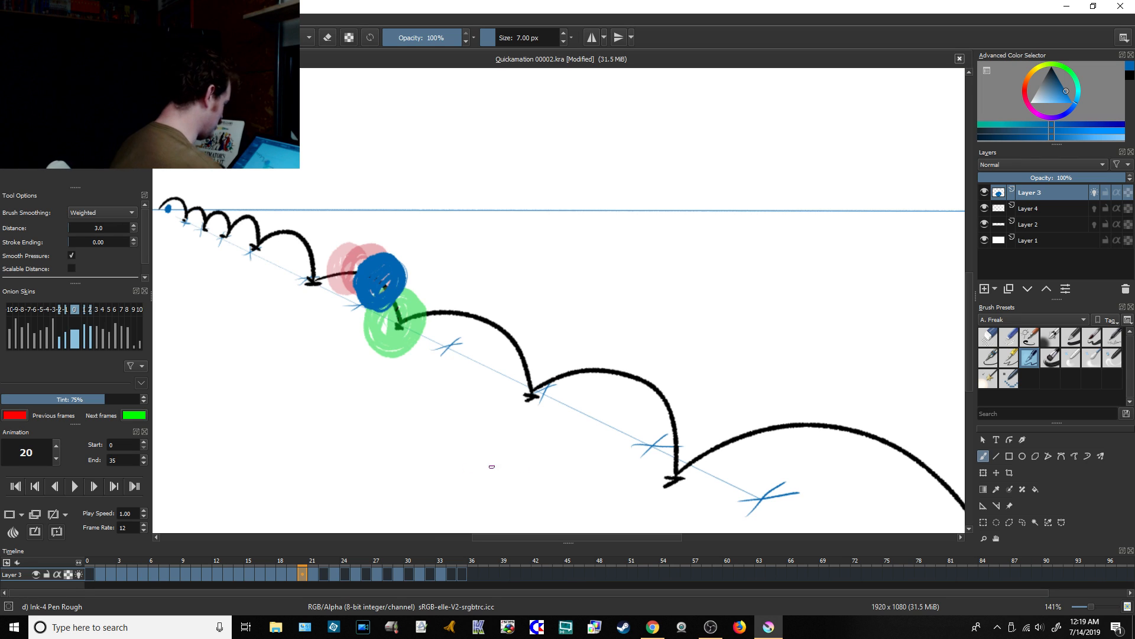
Step: Draw blue in-between balls on the seventh arc, on its rising side at frame 22 and its falling side at frame 24
key(period)
key(period)
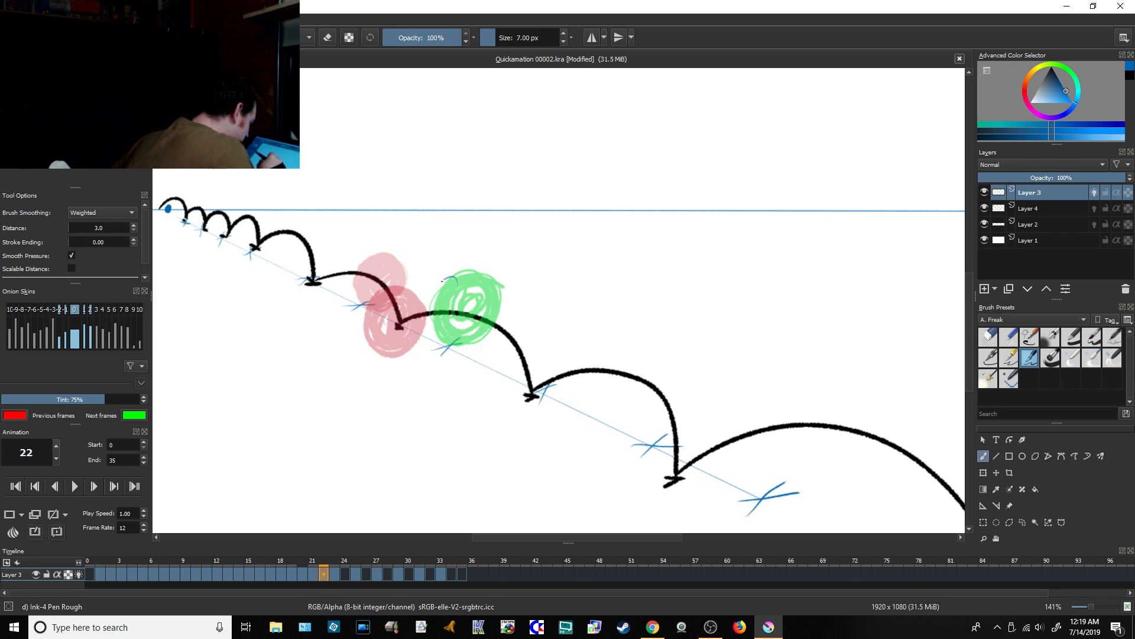
mouse_move(449, 278)
mouse_down()
mouse_move(438, 340)
mouse_move(426, 331)
mouse_move(461, 281)
mouse_move(423, 296)
mouse_move(449, 283)
mouse_move(458, 313)
mouse_move(436, 333)
mouse_up()
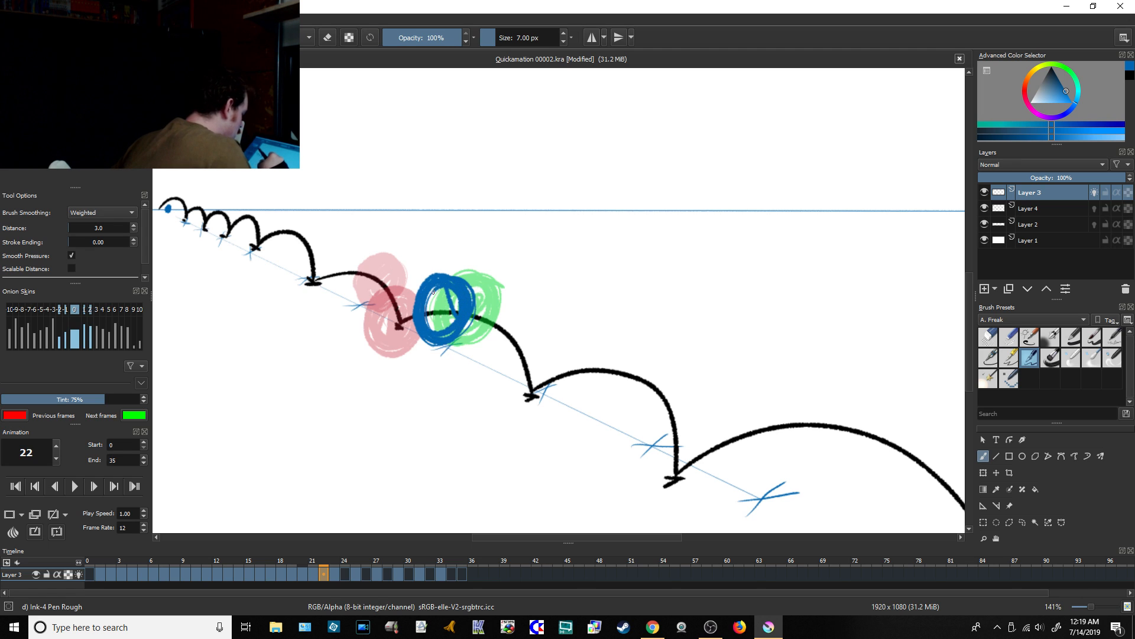
mouse_move(434, 291)
mouse_down()
mouse_move(453, 316)
mouse_move(440, 301)
mouse_up()
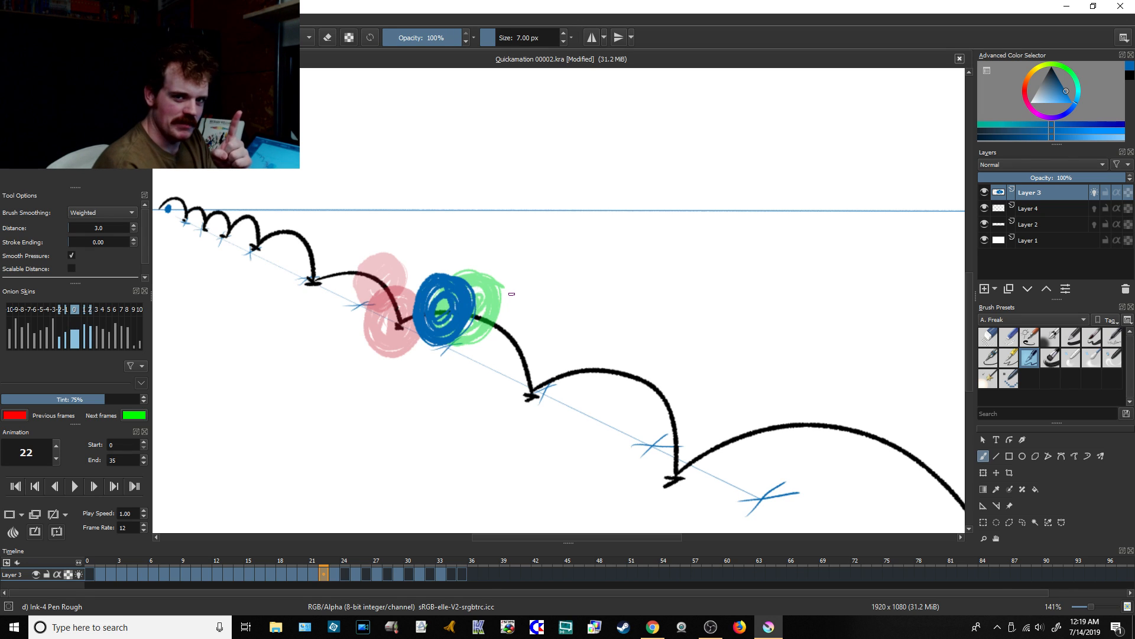
click(346, 574)
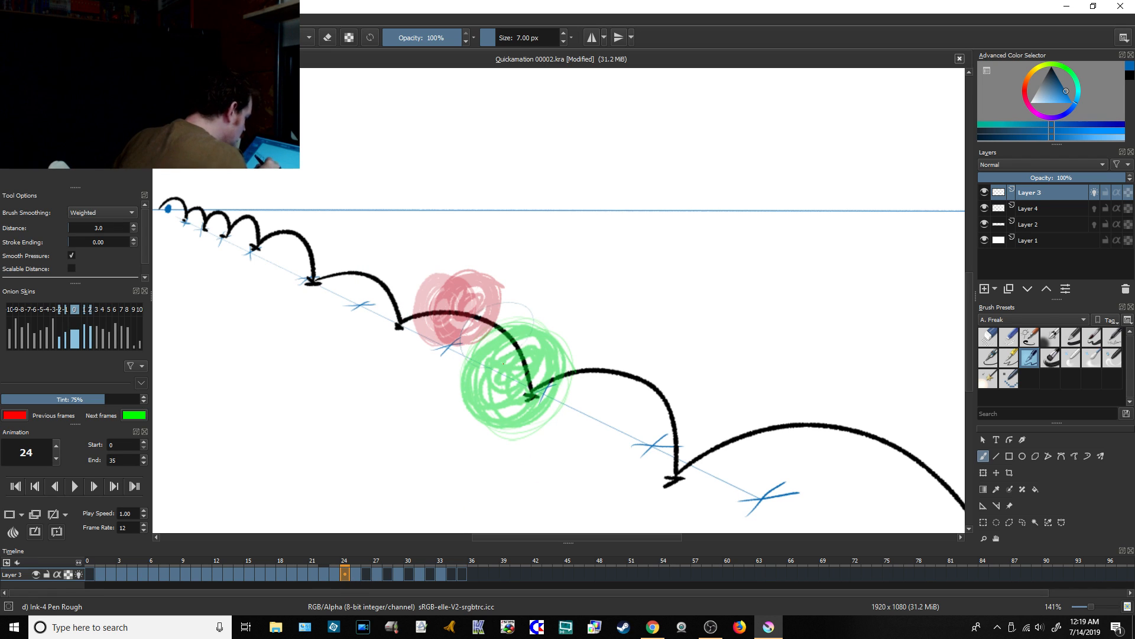
mouse_move(512, 287)
mouse_down()
mouse_move(467, 354)
mouse_move(497, 285)
mouse_move(459, 331)
mouse_move(502, 284)
mouse_move(473, 349)
mouse_move(491, 278)
mouse_move(509, 343)
mouse_move(466, 319)
mouse_up()
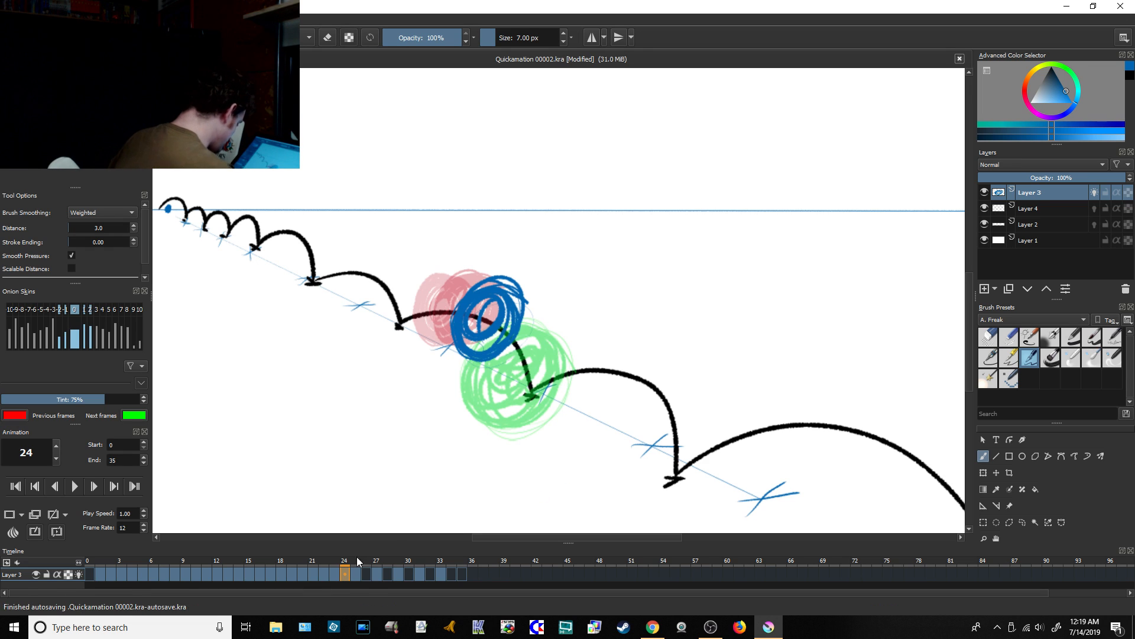
Step: Sketch looped blue in-between balls on the eighth arc, on its rising side at frame 26 and its falling side at frame 28
click(365, 575)
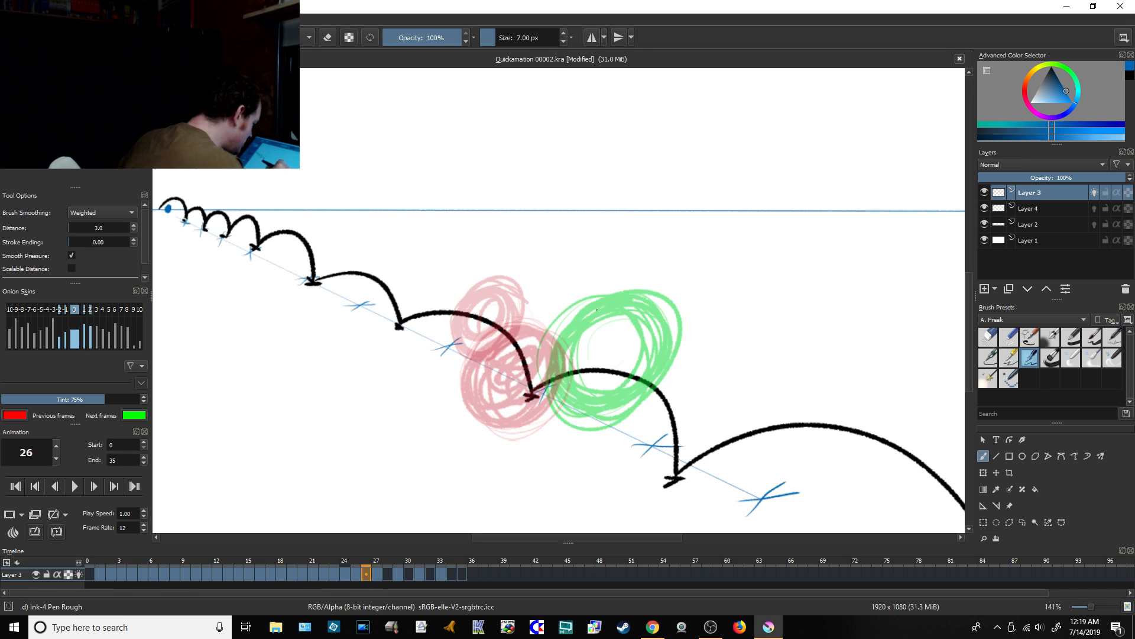
mouse_move(597, 305)
mouse_down()
mouse_move(545, 332)
mouse_move(544, 378)
mouse_move(596, 422)
mouse_move(536, 348)
mouse_move(553, 402)
mouse_move(541, 355)
mouse_move(568, 408)
mouse_move(606, 337)
mouse_up()
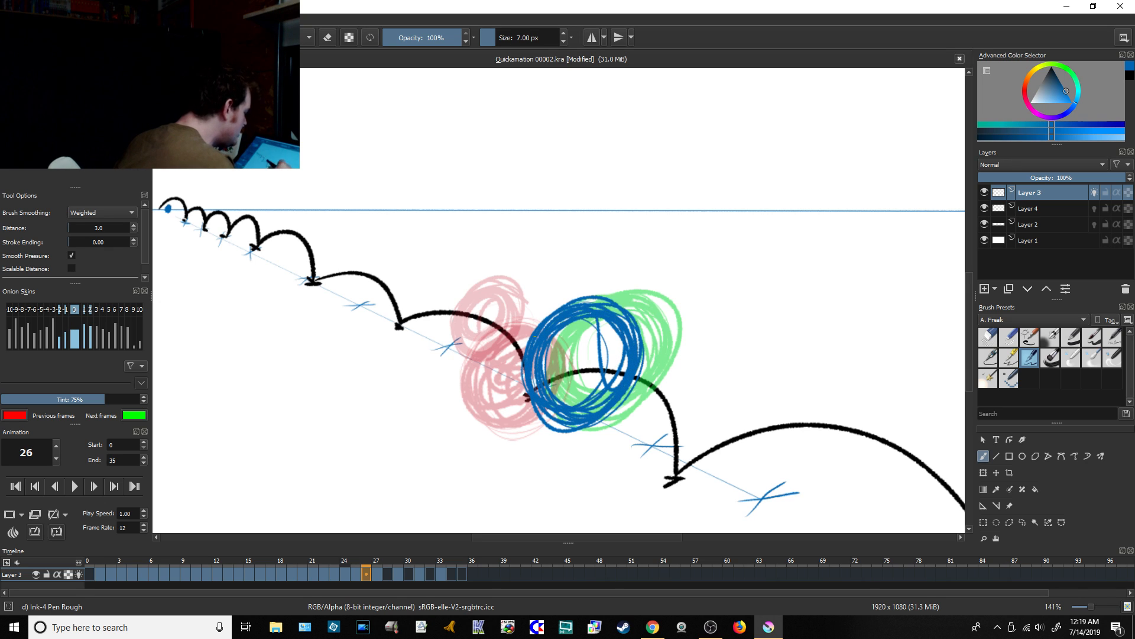
drag(499, 538, 565, 545)
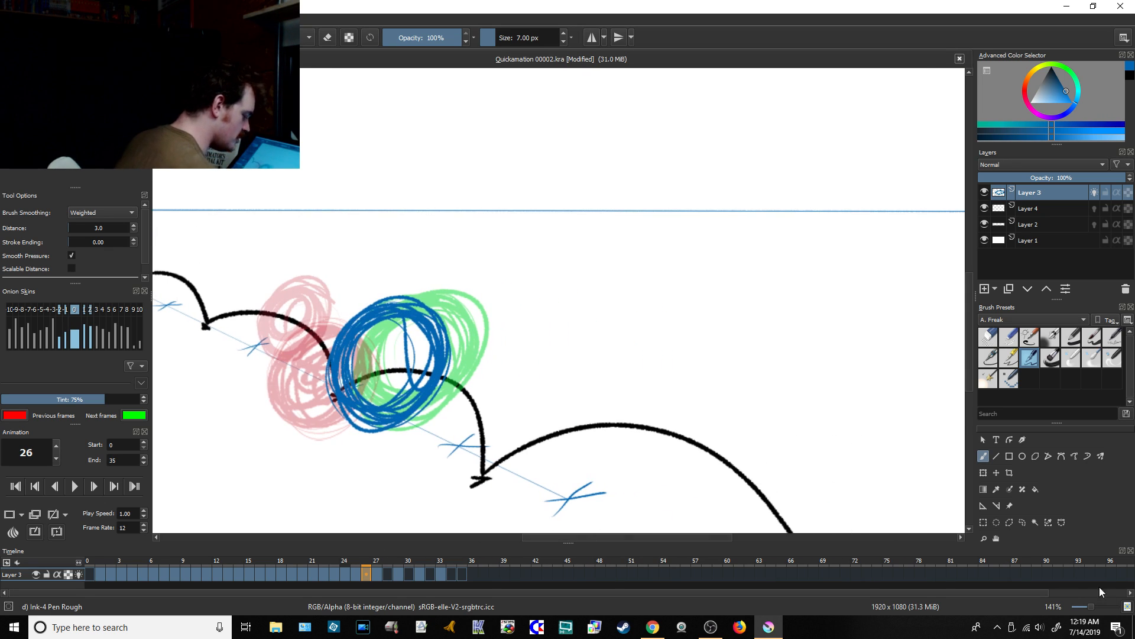
drag(1090, 608, 1086, 608)
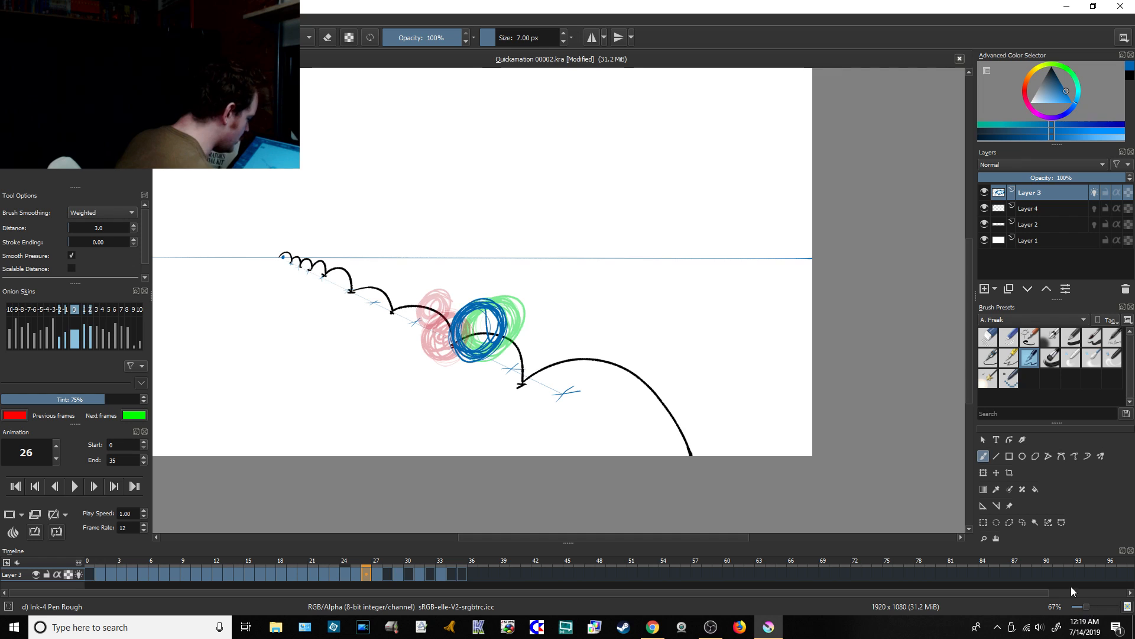
click(388, 574)
mouse_move(500, 309)
mouse_down()
mouse_move(532, 352)
mouse_move(500, 312)
mouse_move(536, 331)
mouse_move(481, 344)
mouse_move(487, 367)
mouse_move(530, 356)
mouse_move(471, 350)
mouse_move(521, 313)
mouse_up()
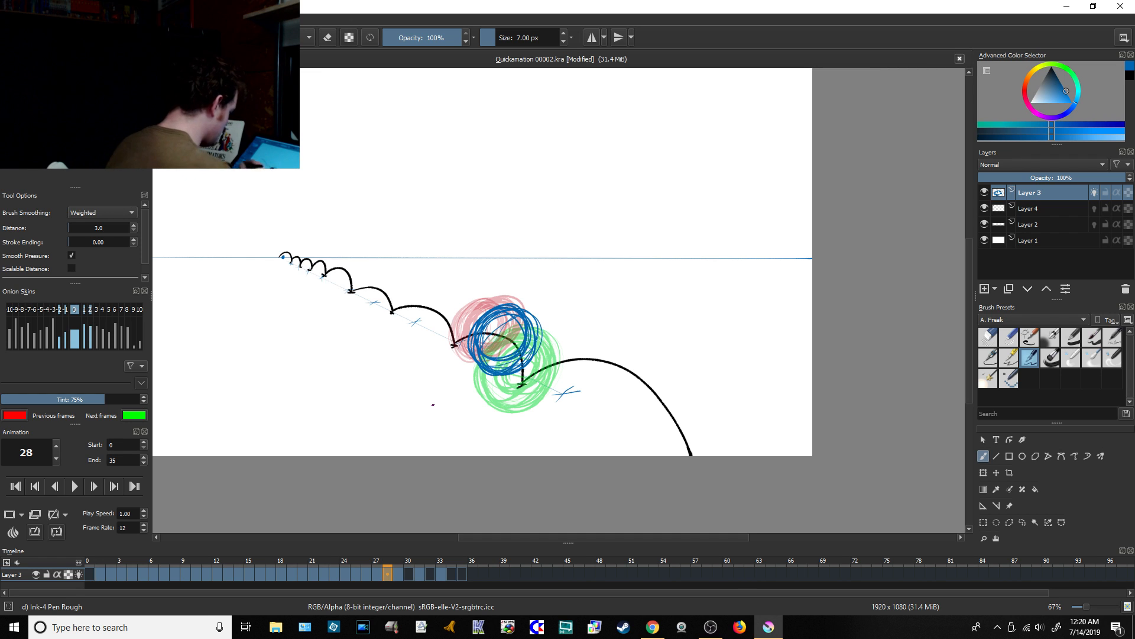
Step: Sketch a large blue in-between ball with repeated loops on the rising side of the last arc at frame 30
click(408, 575)
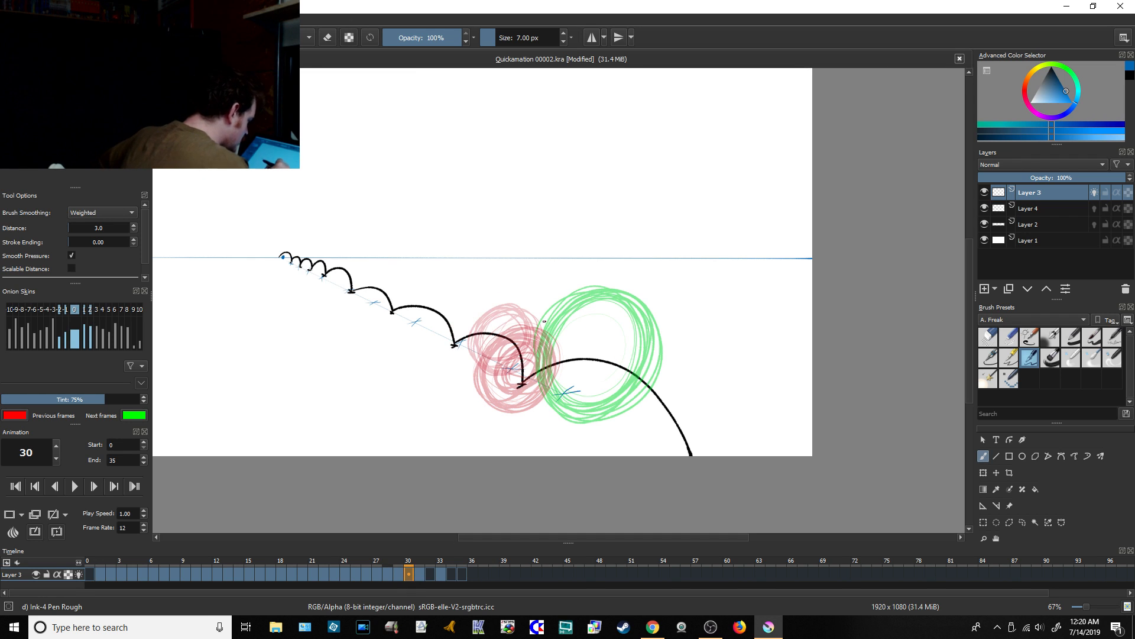
drag(591, 308, 609, 378)
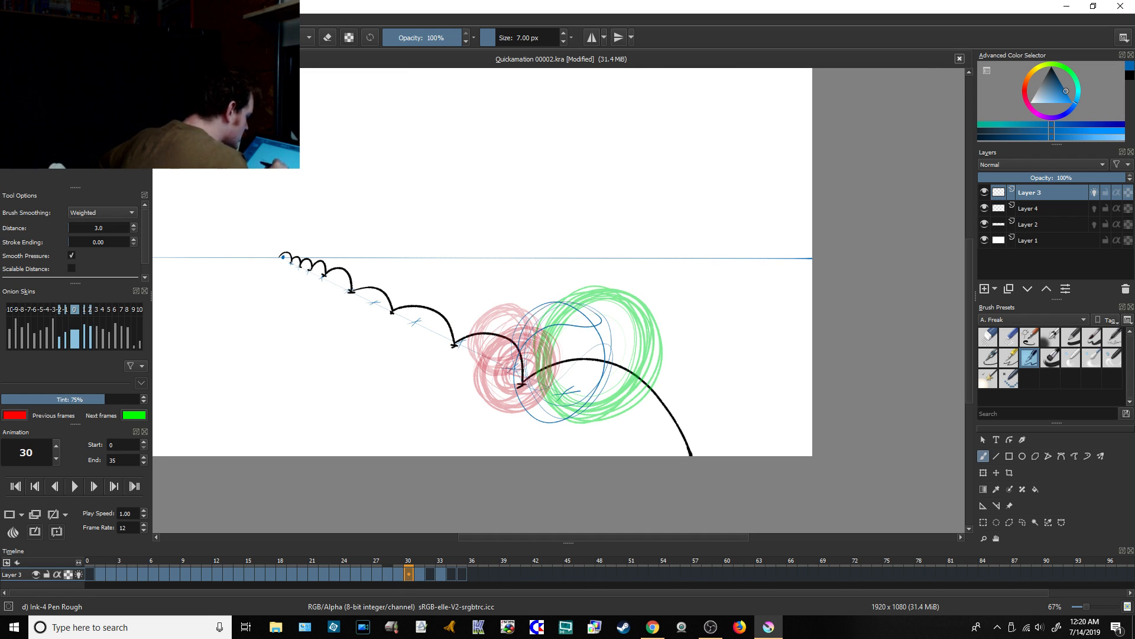
mouse_move(597, 319)
mouse_down()
mouse_move(586, 400)
mouse_move(552, 311)
mouse_up()
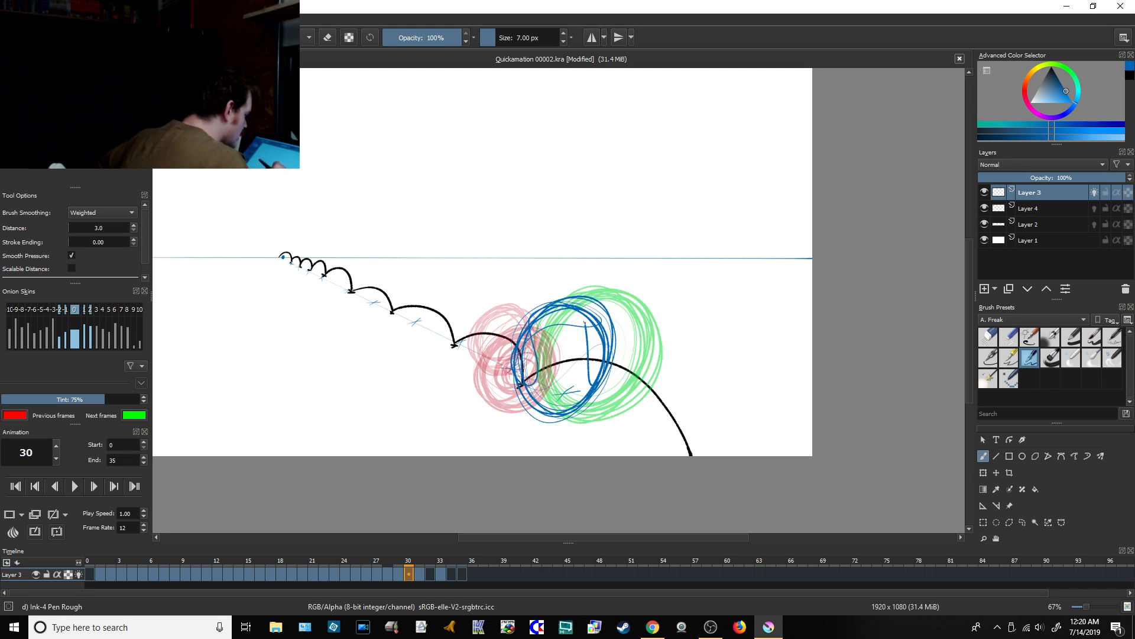
mouse_move(506, 363)
mouse_down()
mouse_move(595, 320)
mouse_move(601, 373)
mouse_move(543, 402)
mouse_up()
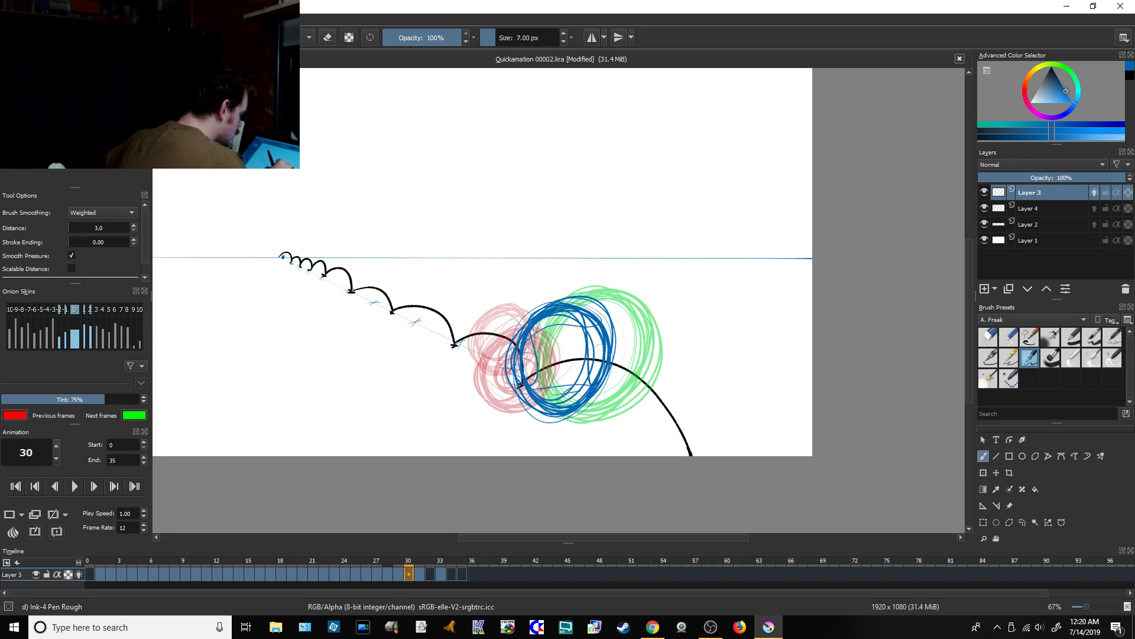
mouse_move(561, 305)
mouse_down()
mouse_move(557, 406)
mouse_move(549, 319)
mouse_up()
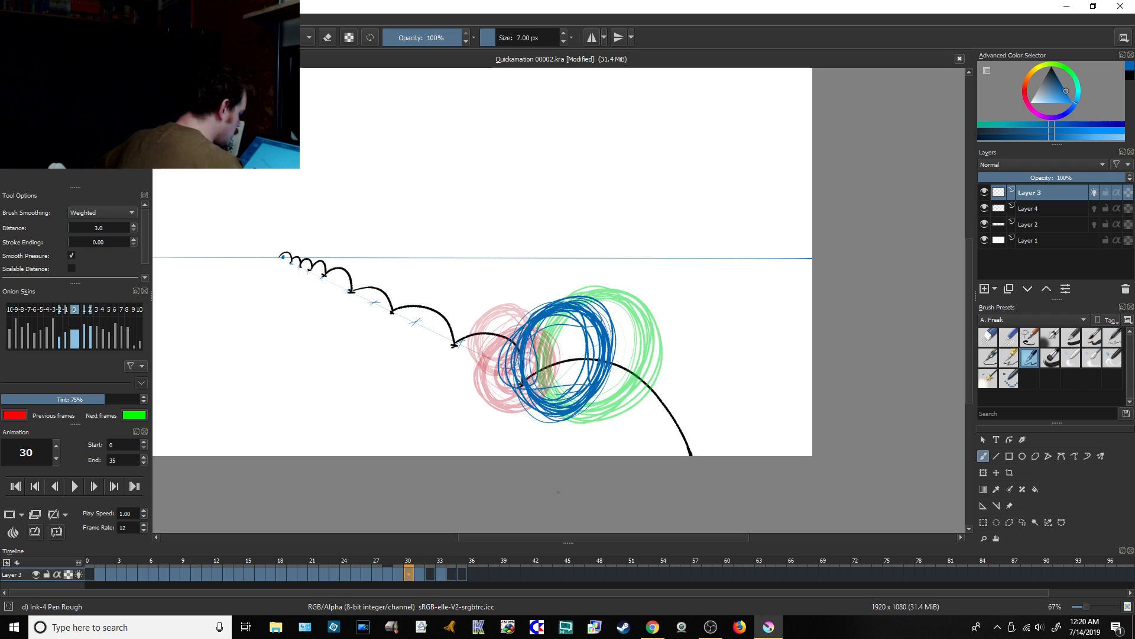
Step: Sketch a large blue in-between ball with repeated loops on the falling side of the last arc at frame 32
click(429, 574)
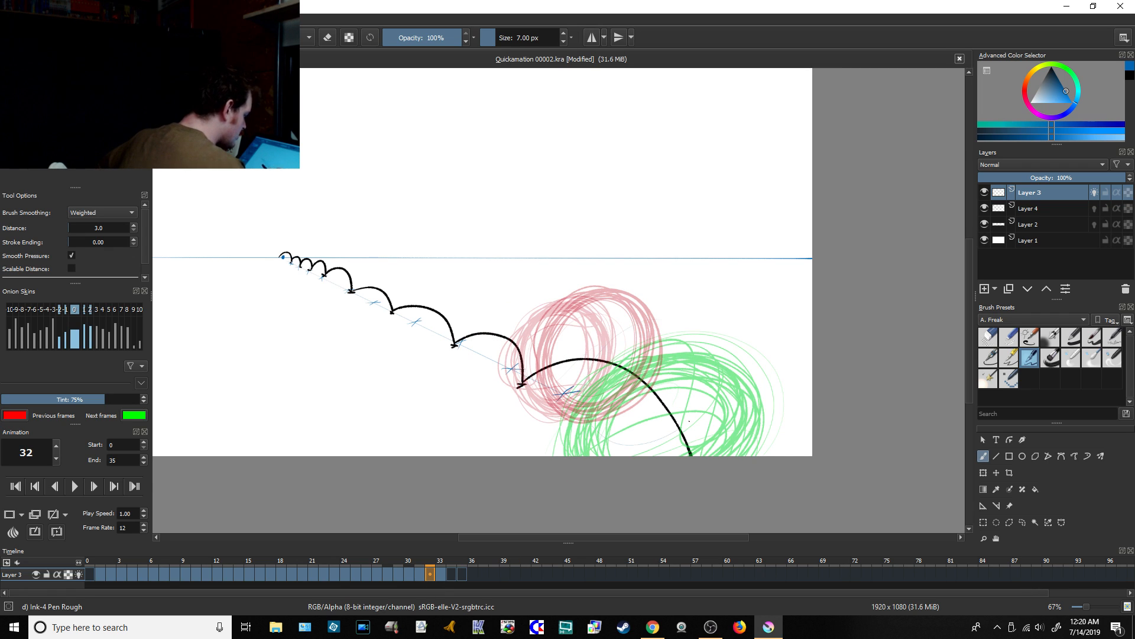
mouse_move(639, 314)
mouse_down()
mouse_move(585, 408)
mouse_move(593, 418)
mouse_up()
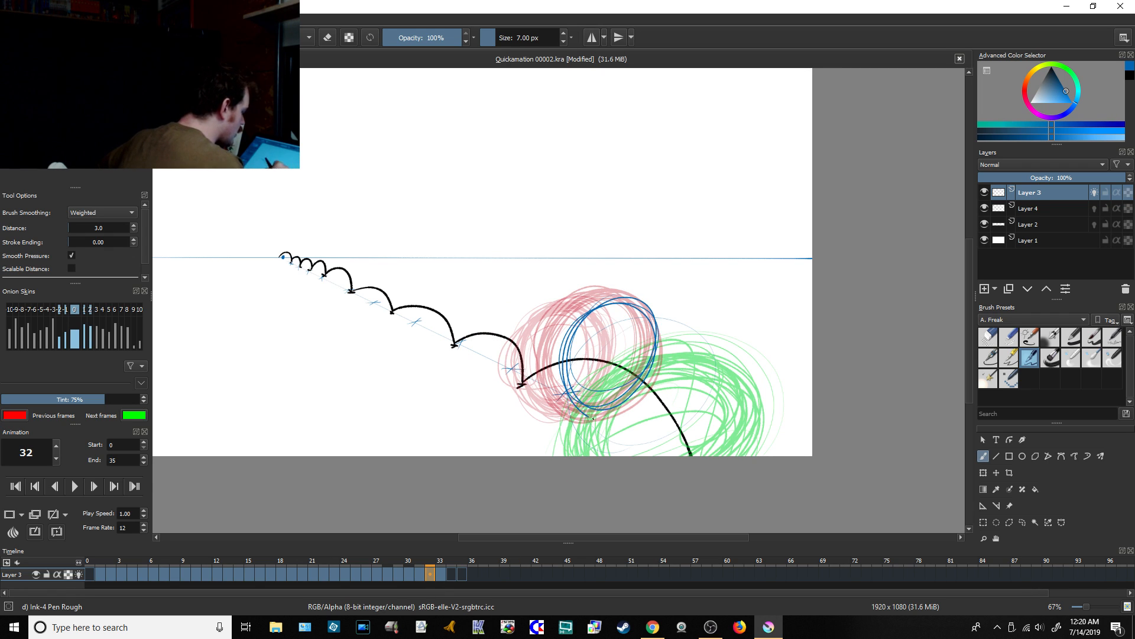
mouse_move(592, 314)
mouse_down()
mouse_move(674, 348)
mouse_move(630, 428)
mouse_move(554, 359)
mouse_up()
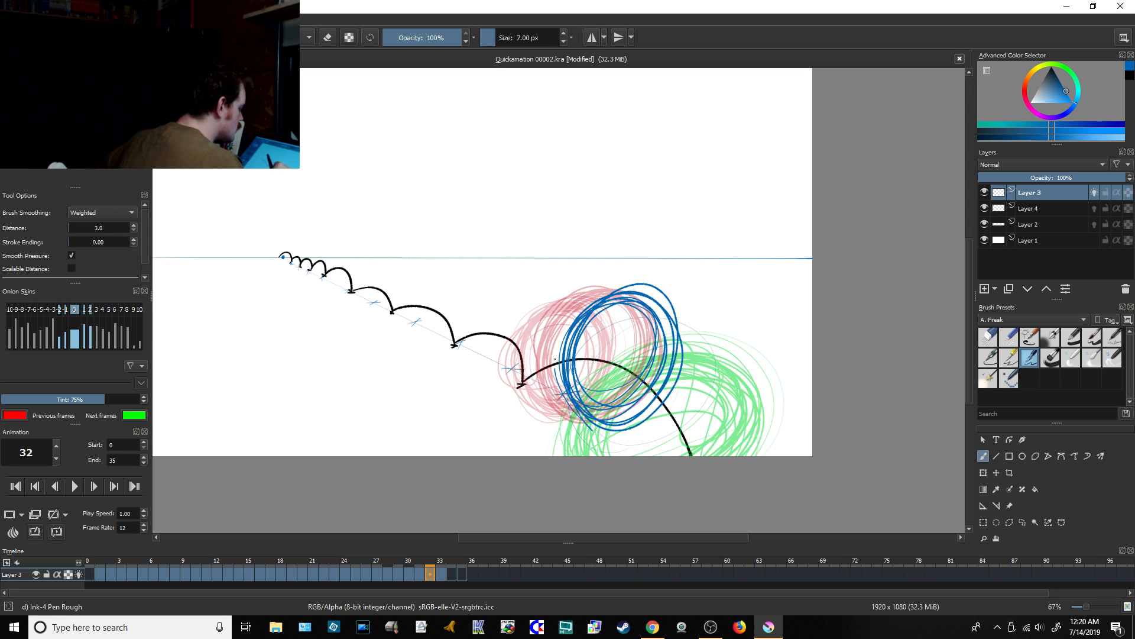
mouse_move(637, 295)
mouse_down()
mouse_move(651, 408)
mouse_move(597, 422)
mouse_move(683, 354)
mouse_move(604, 404)
mouse_up()
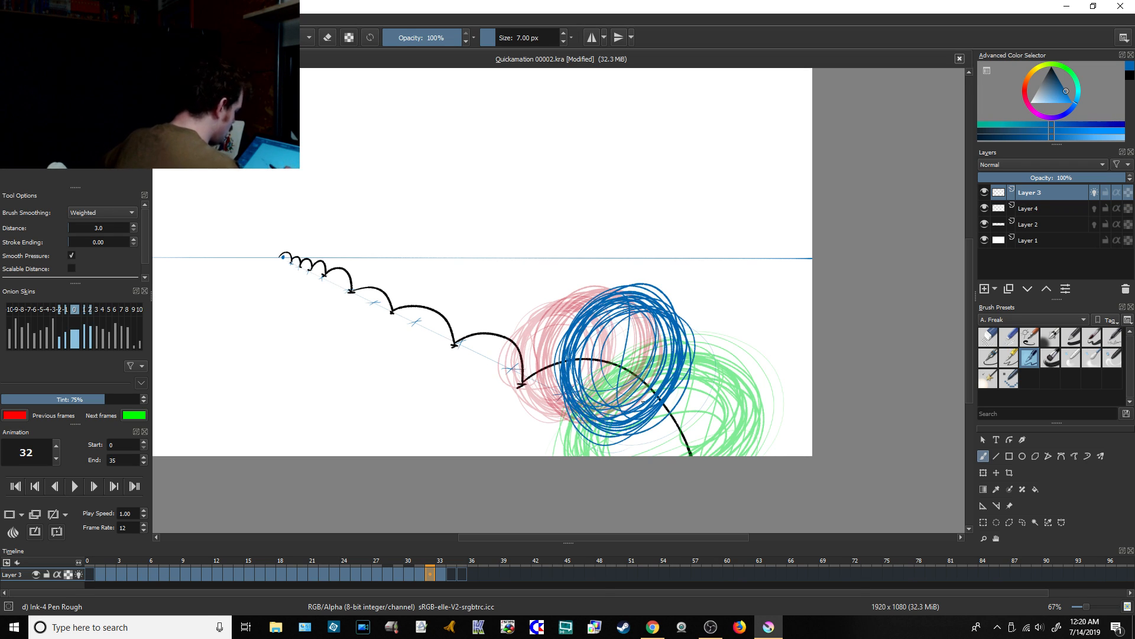
Step: Sketch the upper-left curve of a huge blue ball running off the canvas's right and bottom edges at frame 34
click(452, 574)
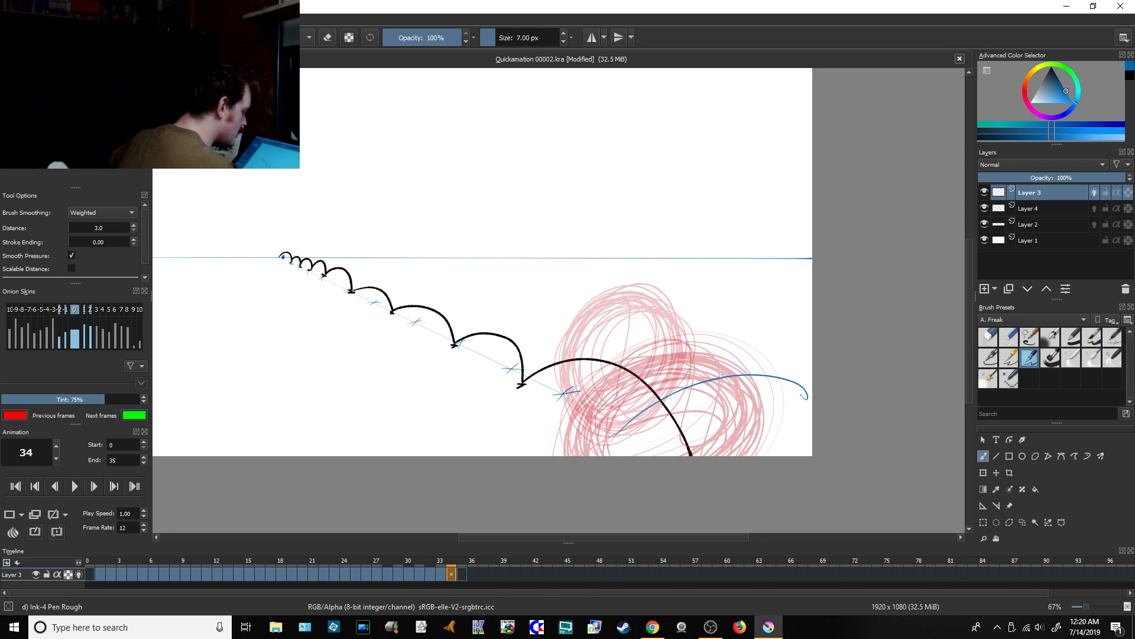
mouse_move(728, 369)
mouse_down()
mouse_move(665, 455)
mouse_move(707, 366)
mouse_up()
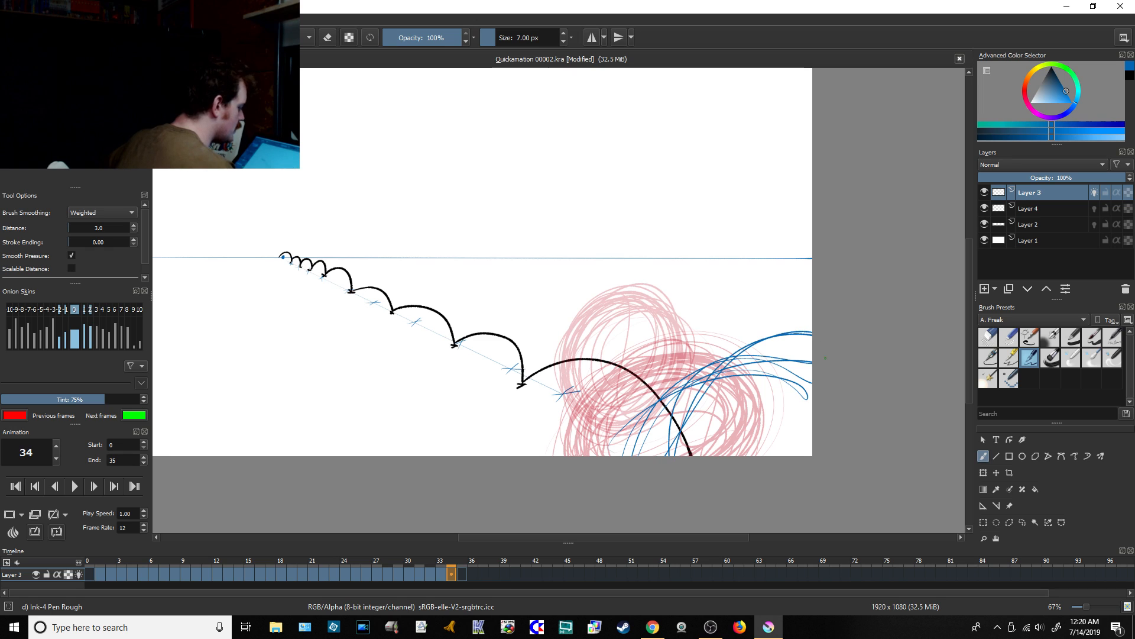
drag(671, 454, 810, 343)
drag(680, 417, 810, 355)
drag(665, 454, 804, 340)
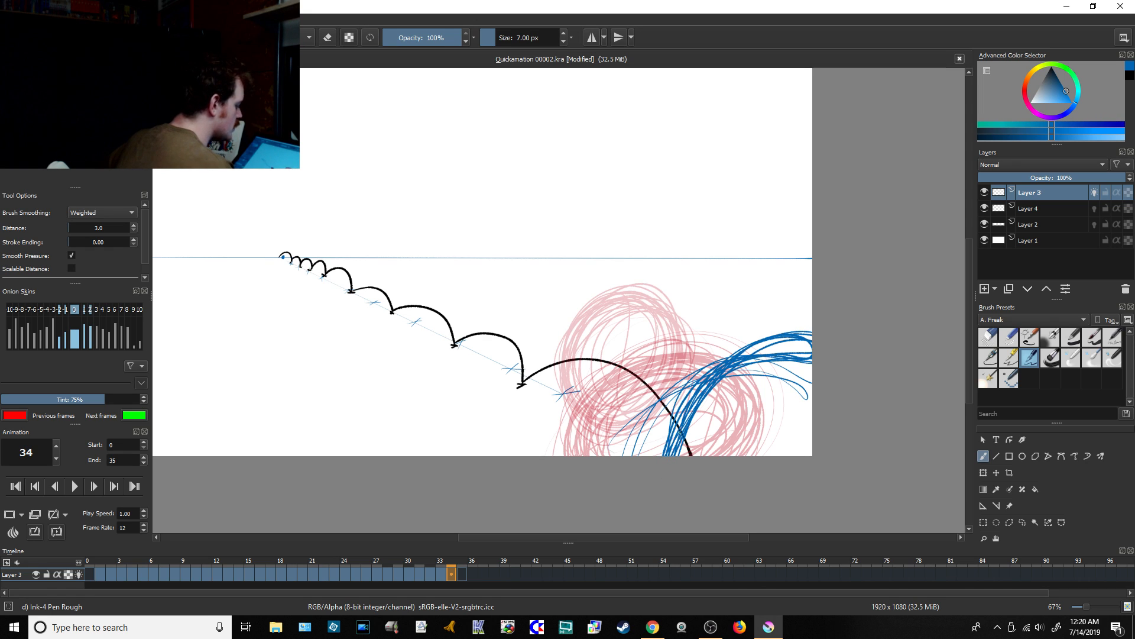
Step: Fill in a small blue sliver of the exiting ball in the canvas's bottom-right corner at frame 35, and save the file
click(464, 574)
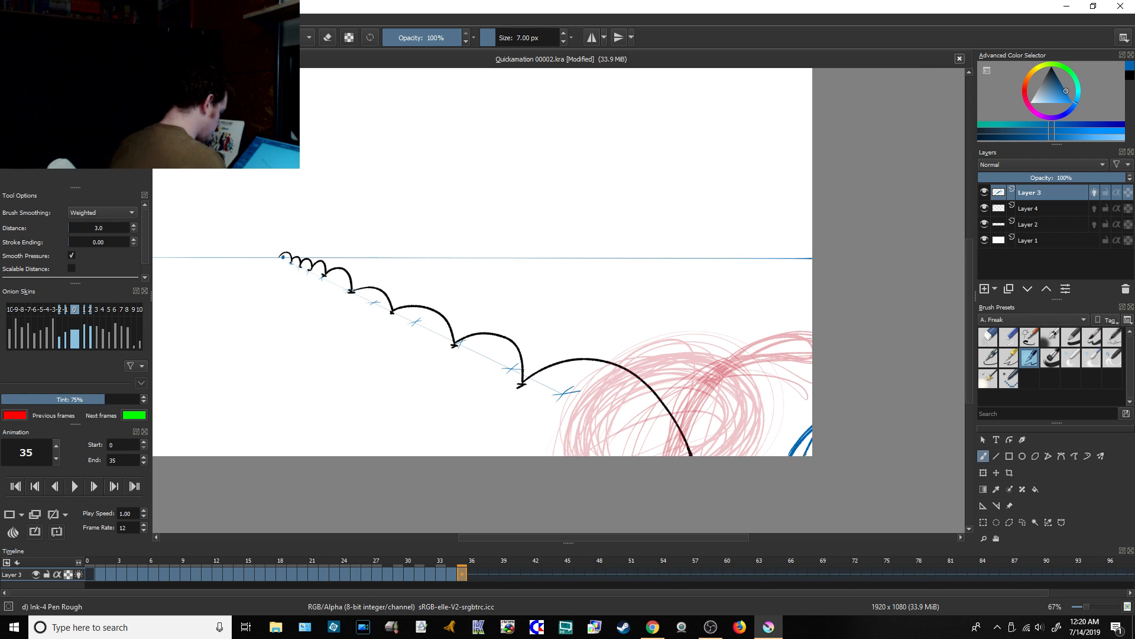
drag(812, 428, 784, 456)
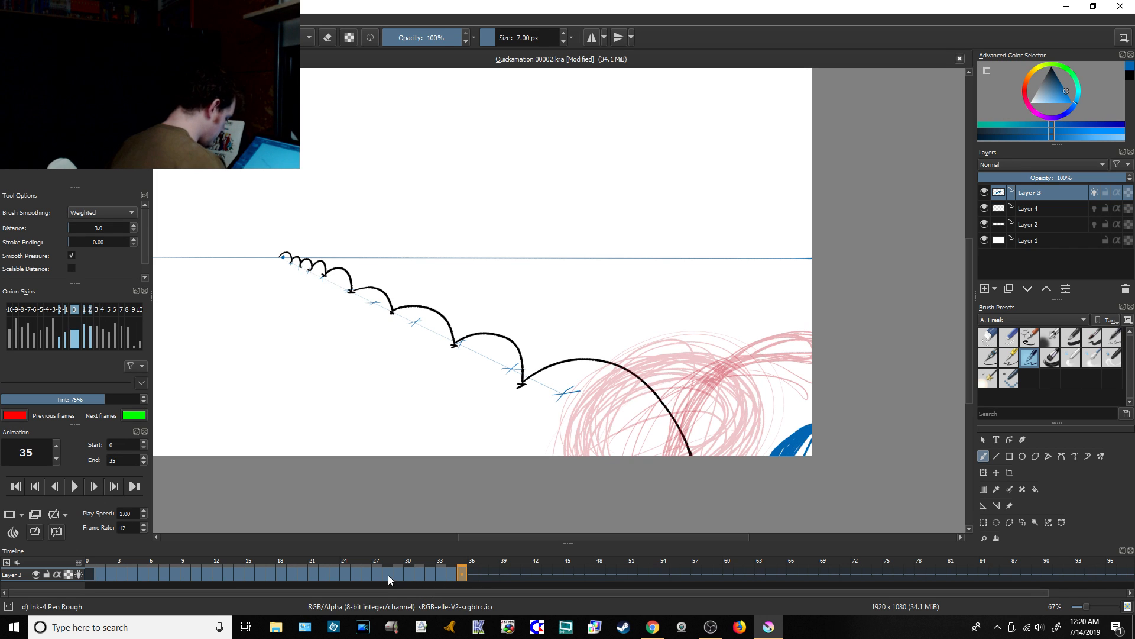
drag(387, 575, 439, 574)
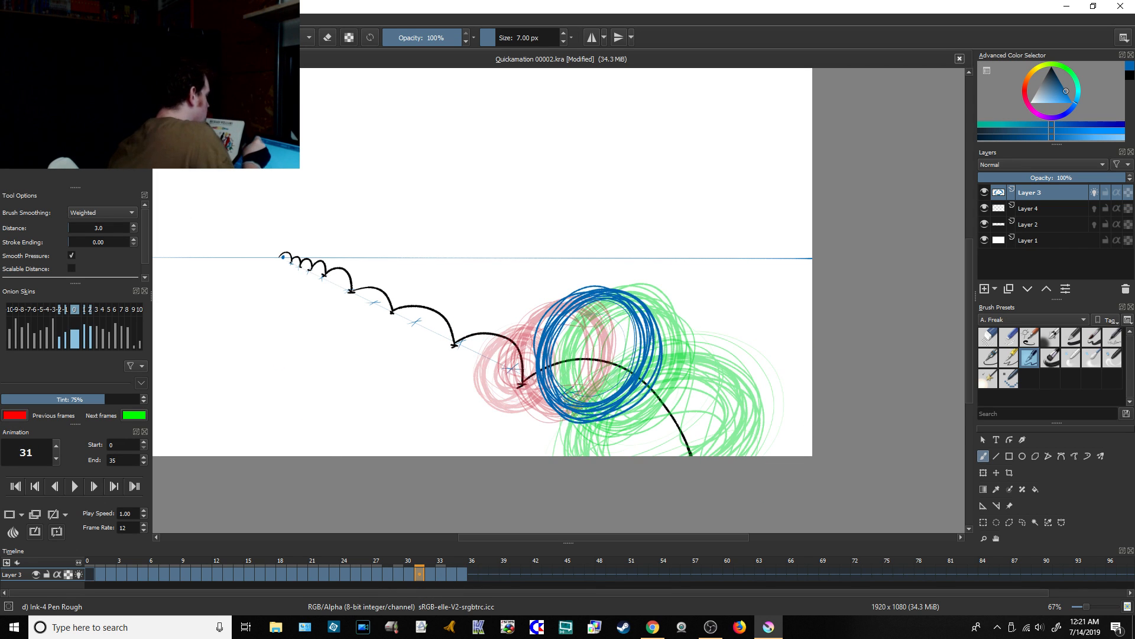
key(ctrl+s)
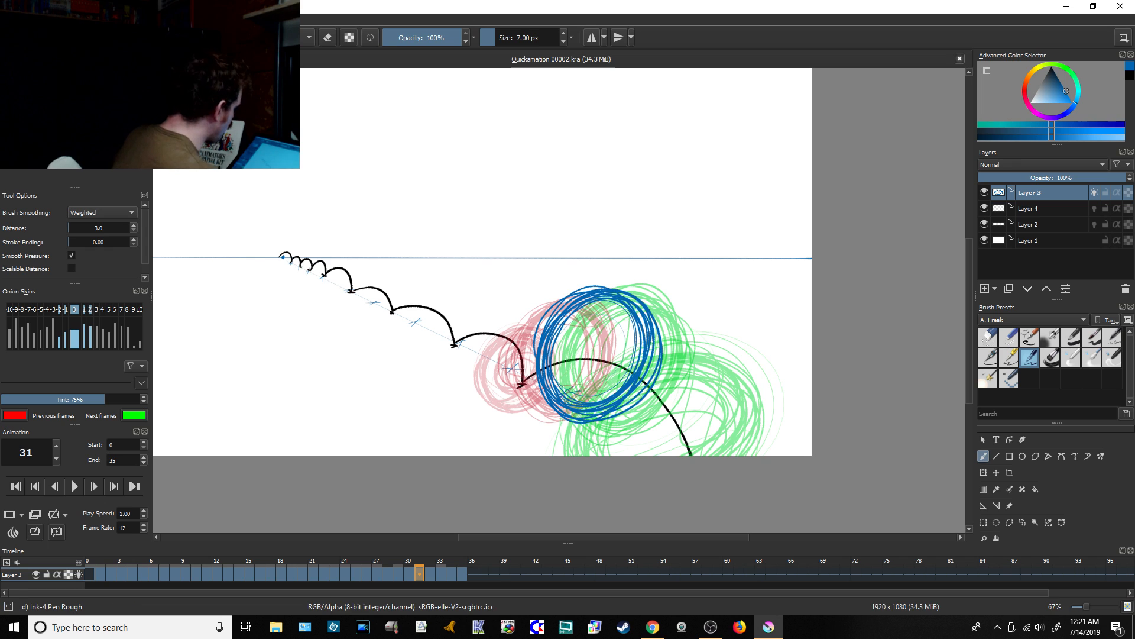
Step: Play back the whole bouncing-ball animation to review its motion, and stop the playback
drag(558, 539, 511, 539)
mouse_move(971, 380)
mouse_down()
mouse_move(970, 363)
mouse_move(970, 390)
mouse_up()
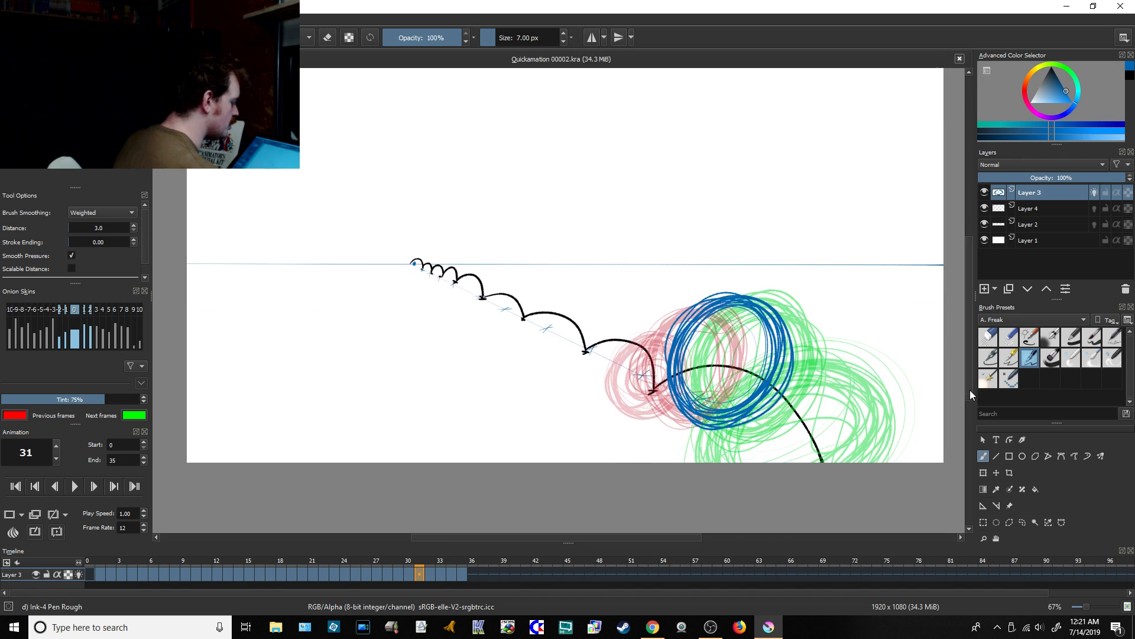
click(73, 487)
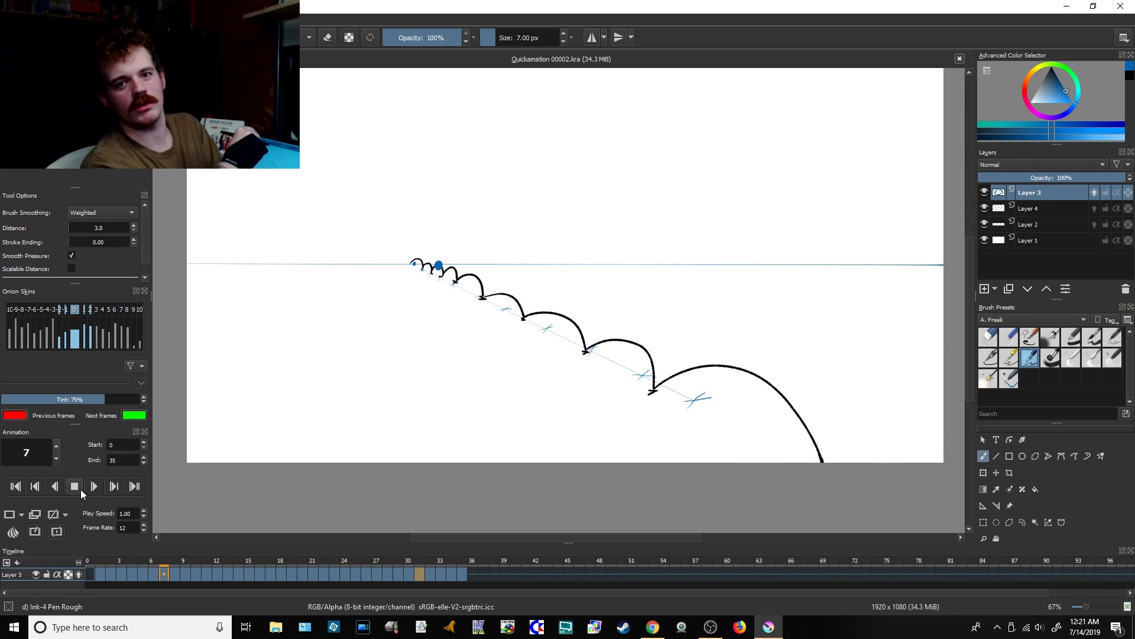
click(74, 487)
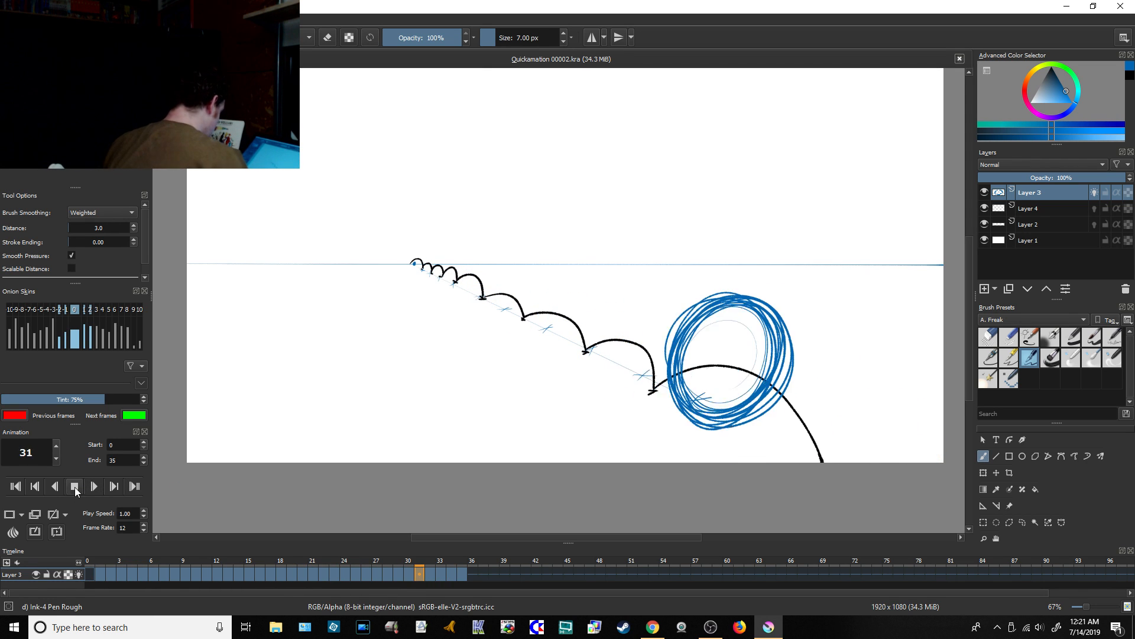
Step: Switch to Chrome to check the live chat on the YouTube Live Dashboard, and return to Krita
click(654, 627)
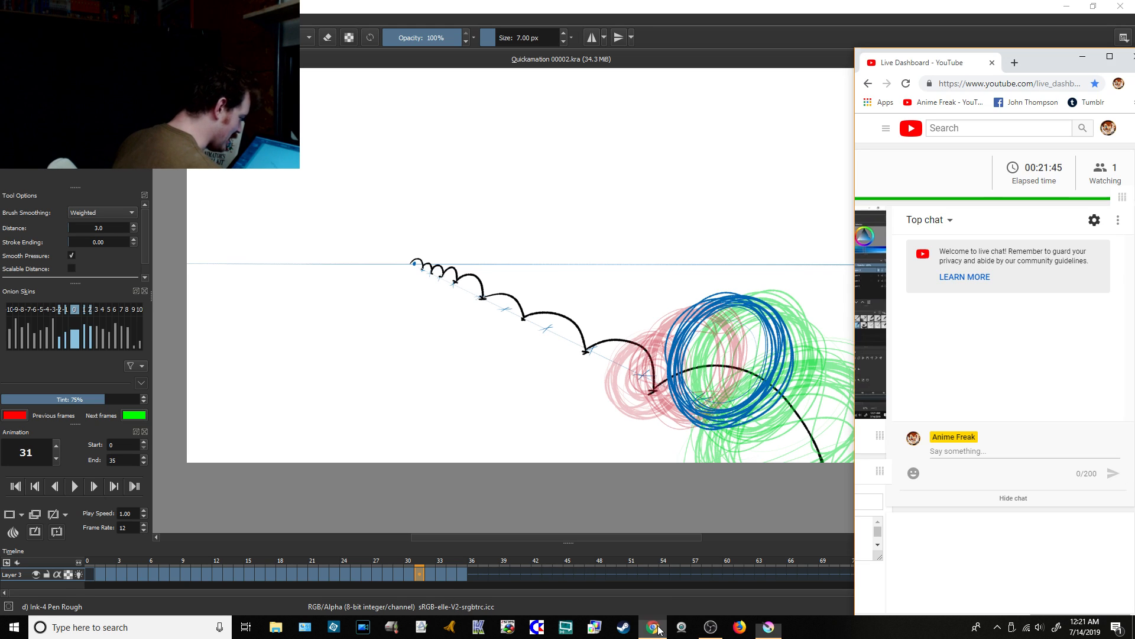
click(768, 628)
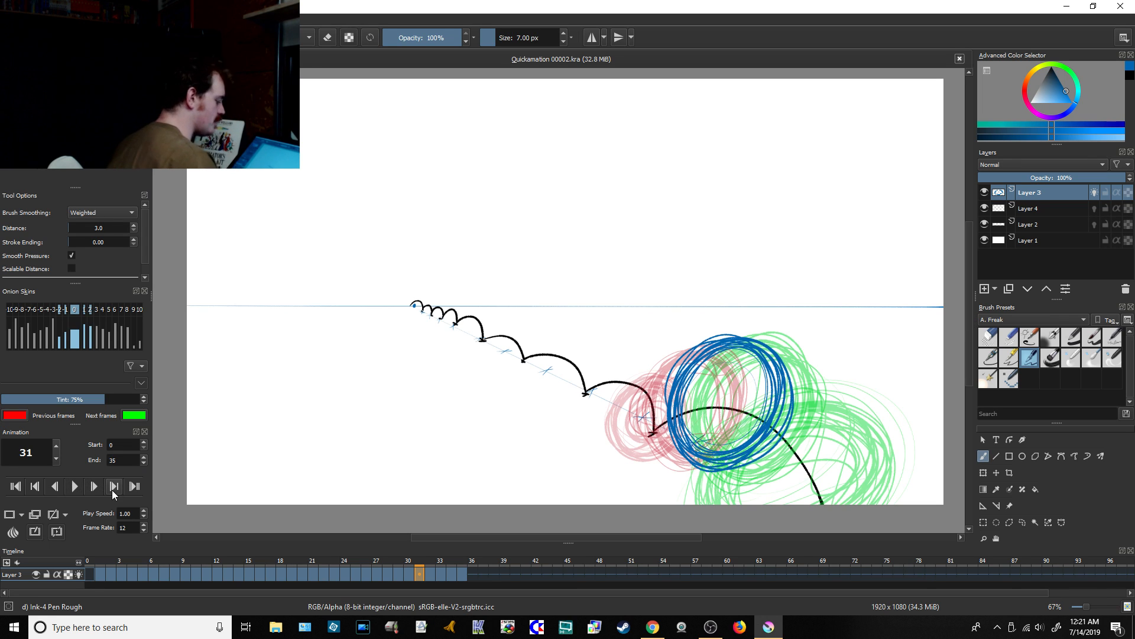
Step: Play the bouncing-ball animation again with the entire canvas in view at 50% zoom
click(1077, 607)
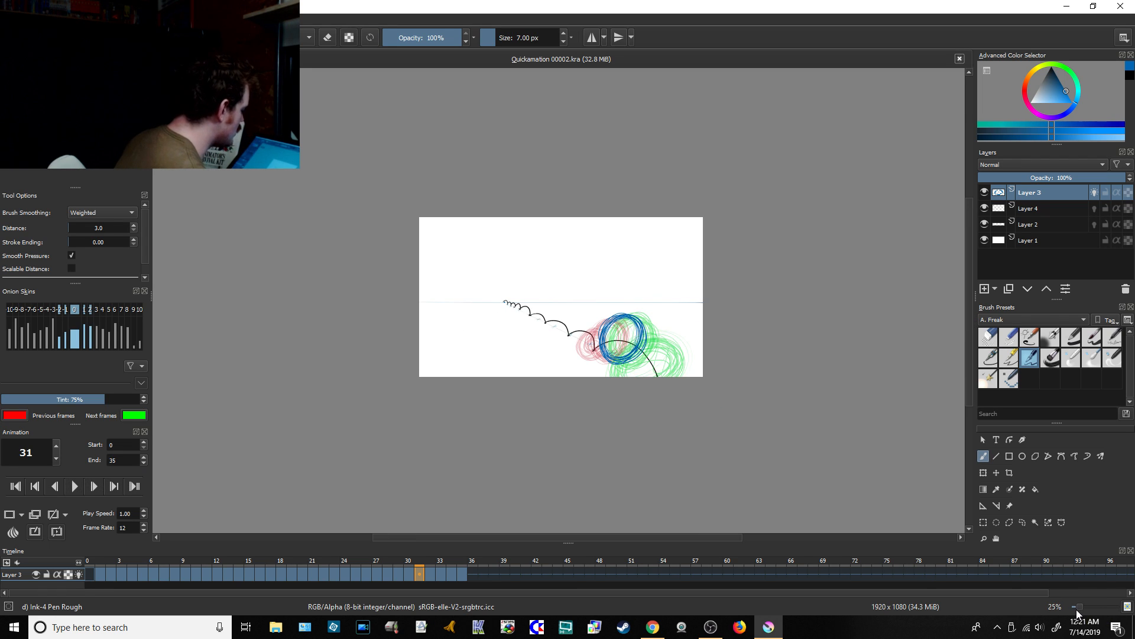
click(73, 488)
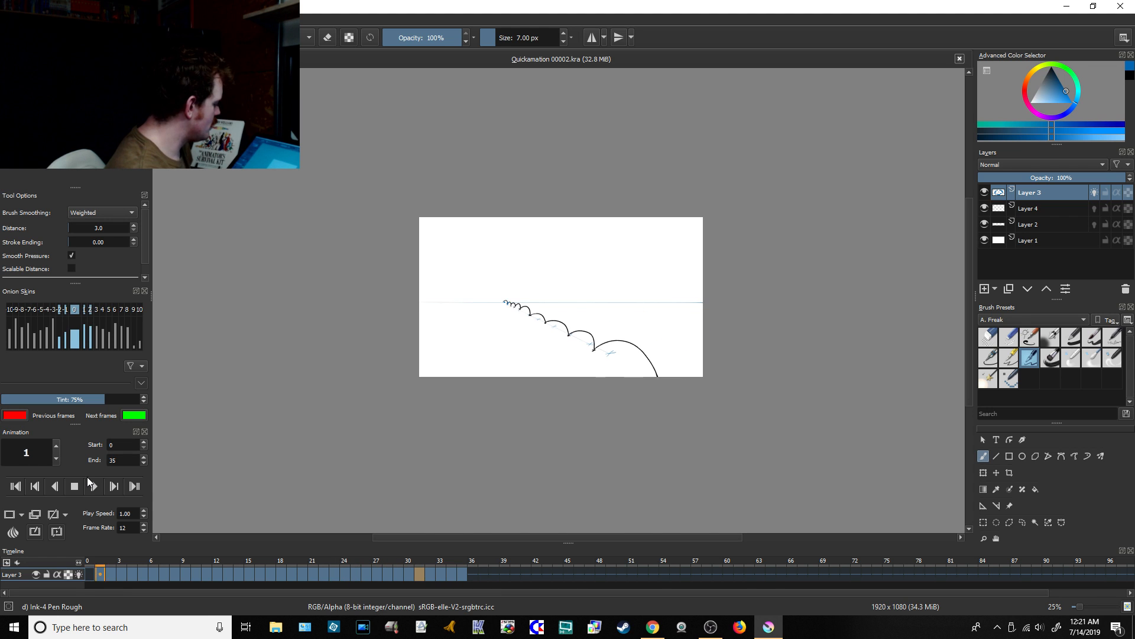
click(1083, 609)
click(1084, 608)
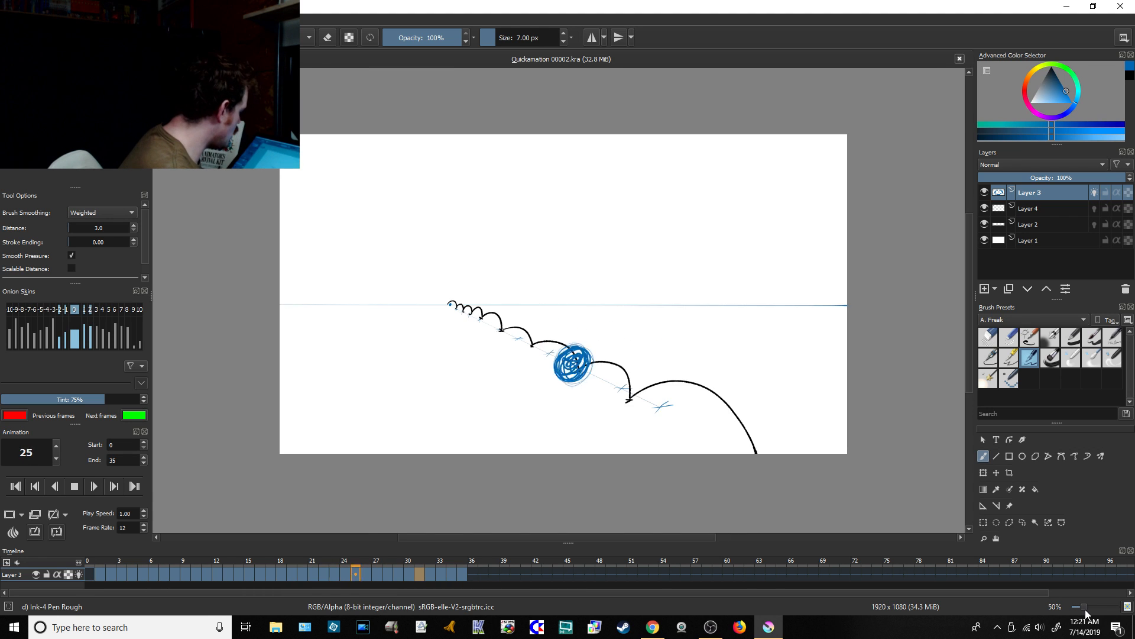
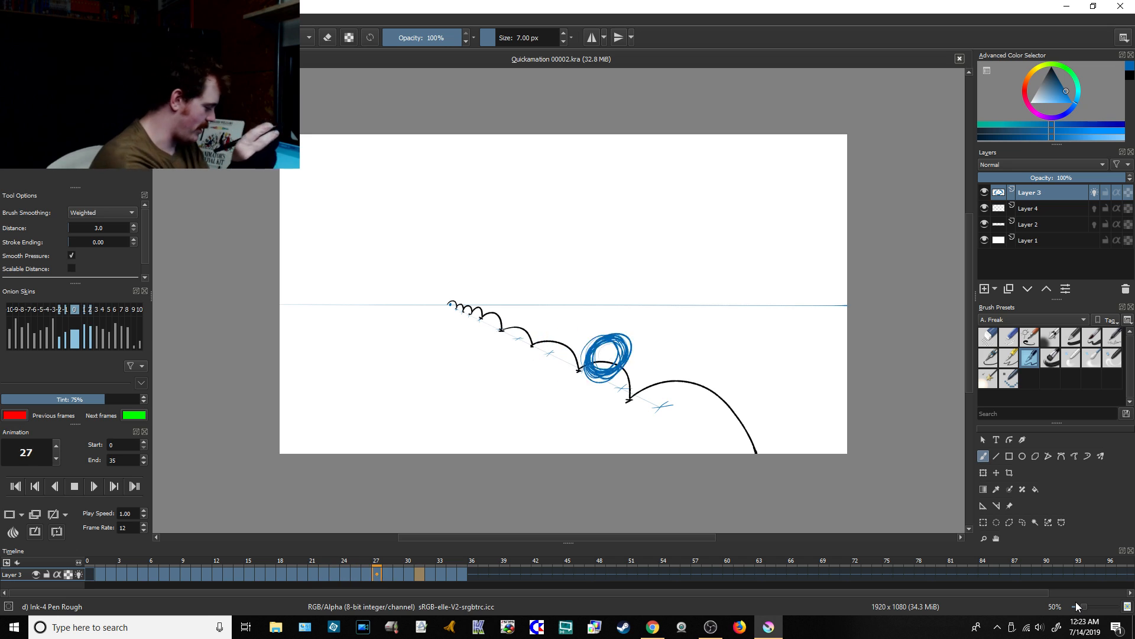
Step: Stop the bouncing-ball playback, switch to Chrome to check the live chat on the YouTube Live Dashboard, and return to Krita
click(77, 489)
click(652, 626)
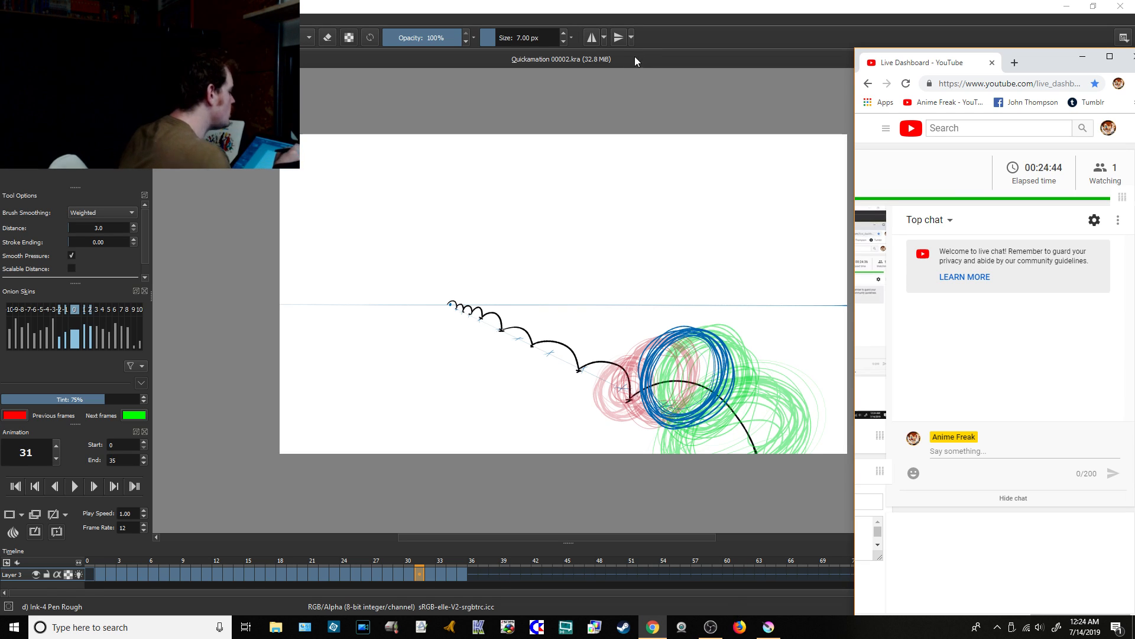
click(665, 39)
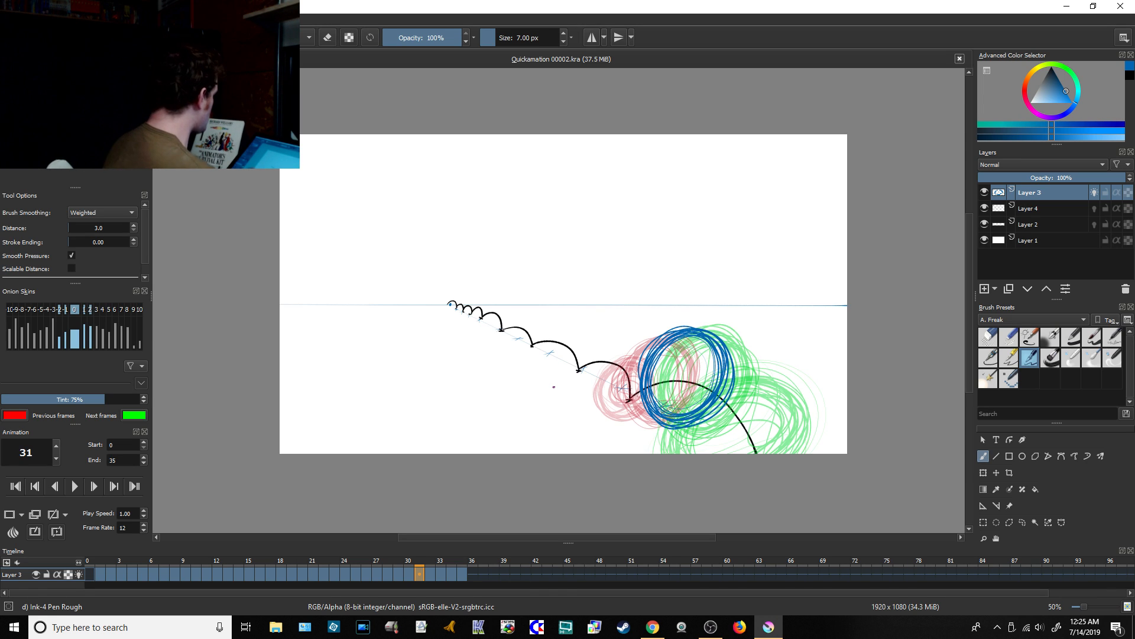
Step: Close the bouncing-ball file and create a new custom document of 1920 × 1080 px at 3000 ppi
click(959, 59)
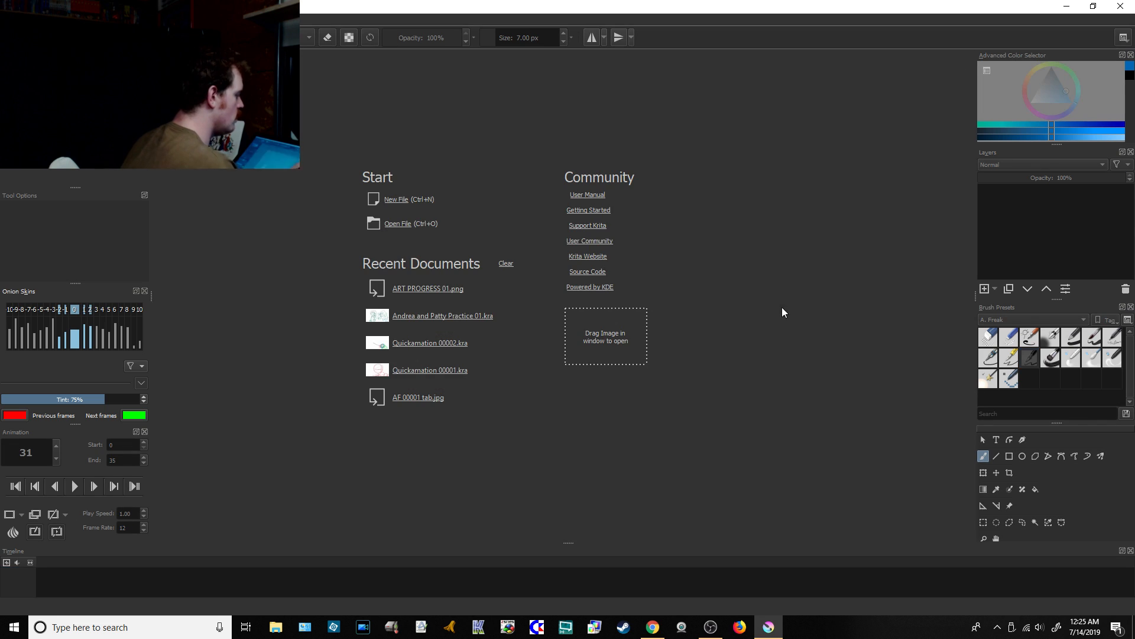
click(397, 200)
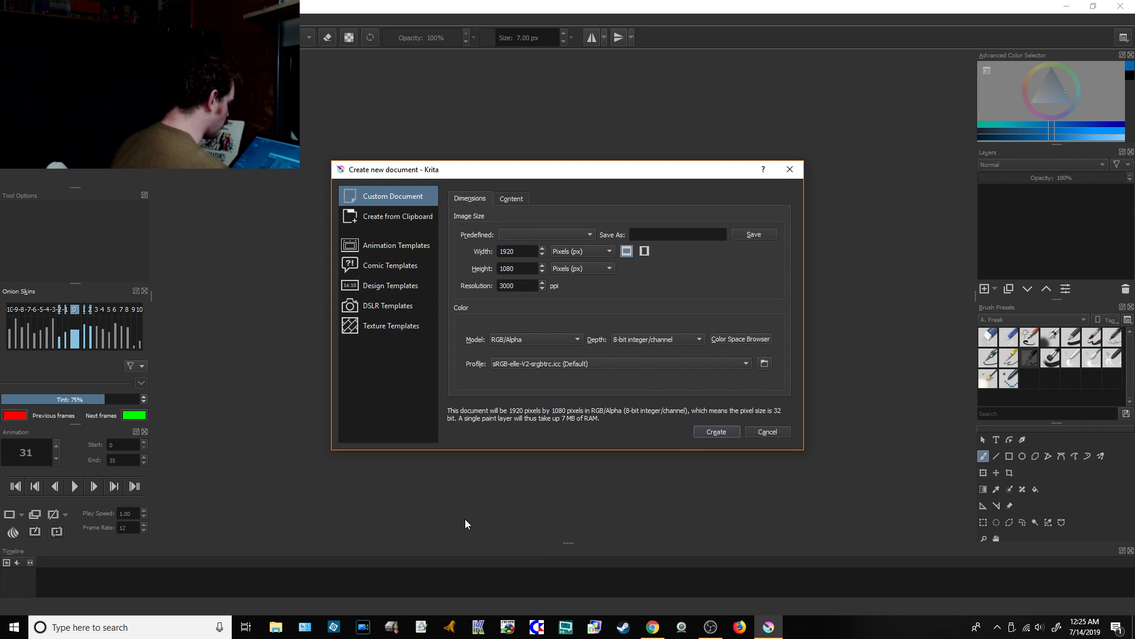
click(712, 432)
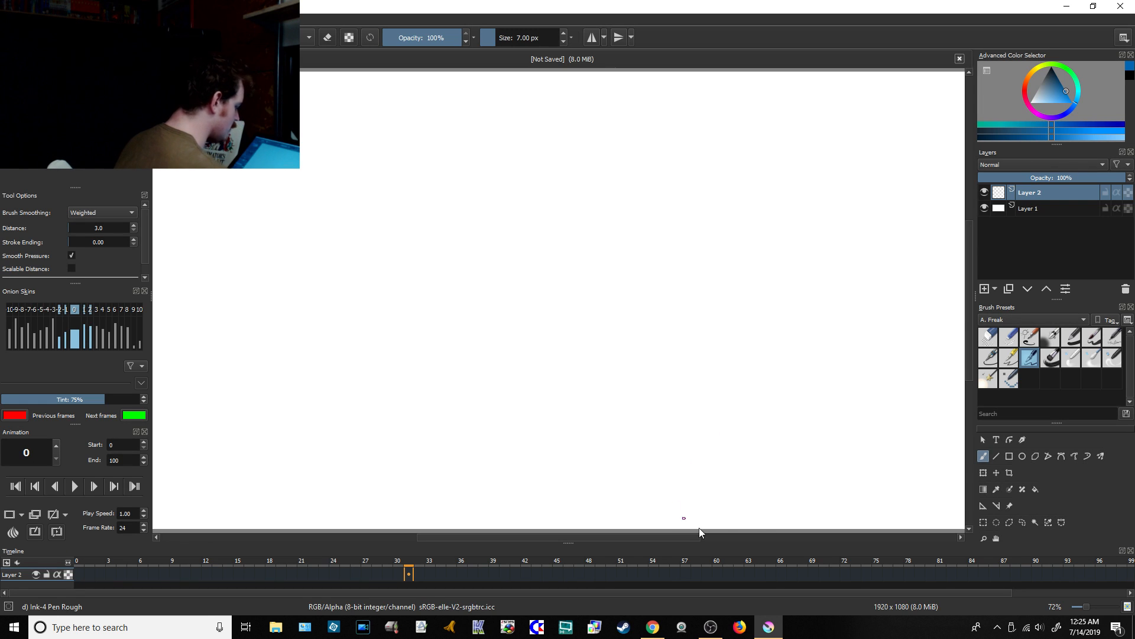
drag(1087, 606, 1084, 608)
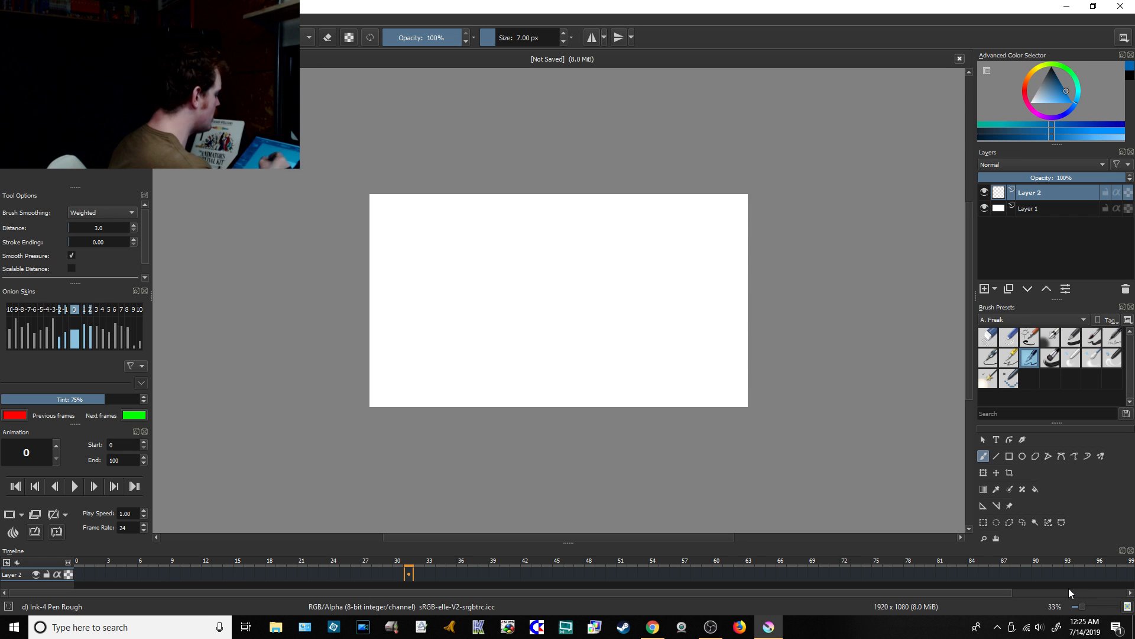
Step: Check the YouTube live chat in Chrome and go back to the new, blank Krita document
click(652, 626)
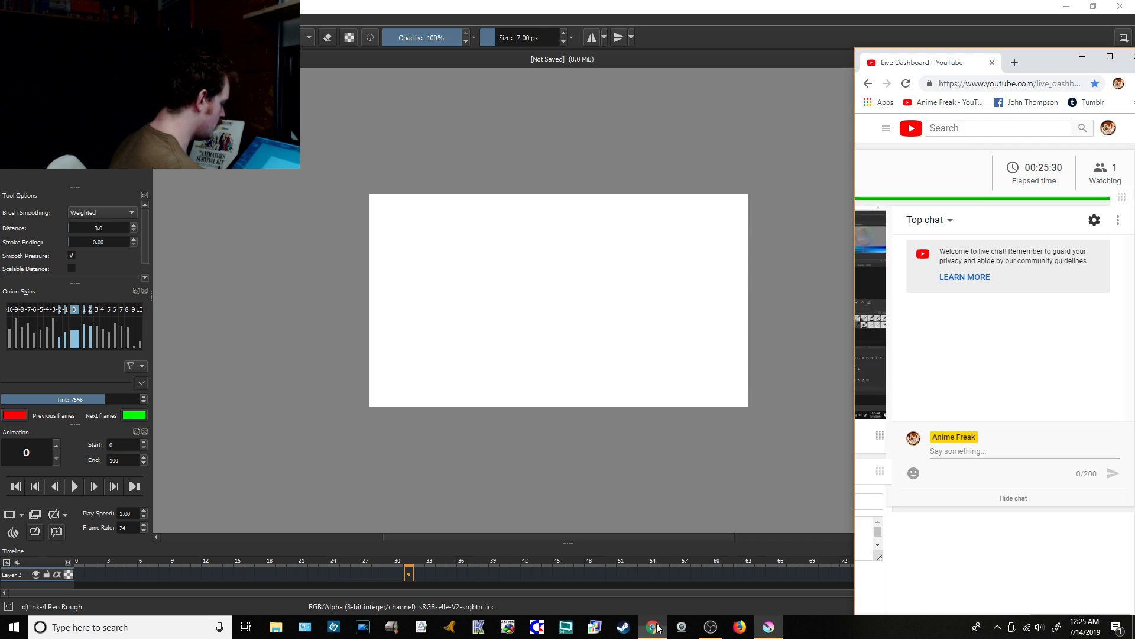
mouse_move(769, 625)
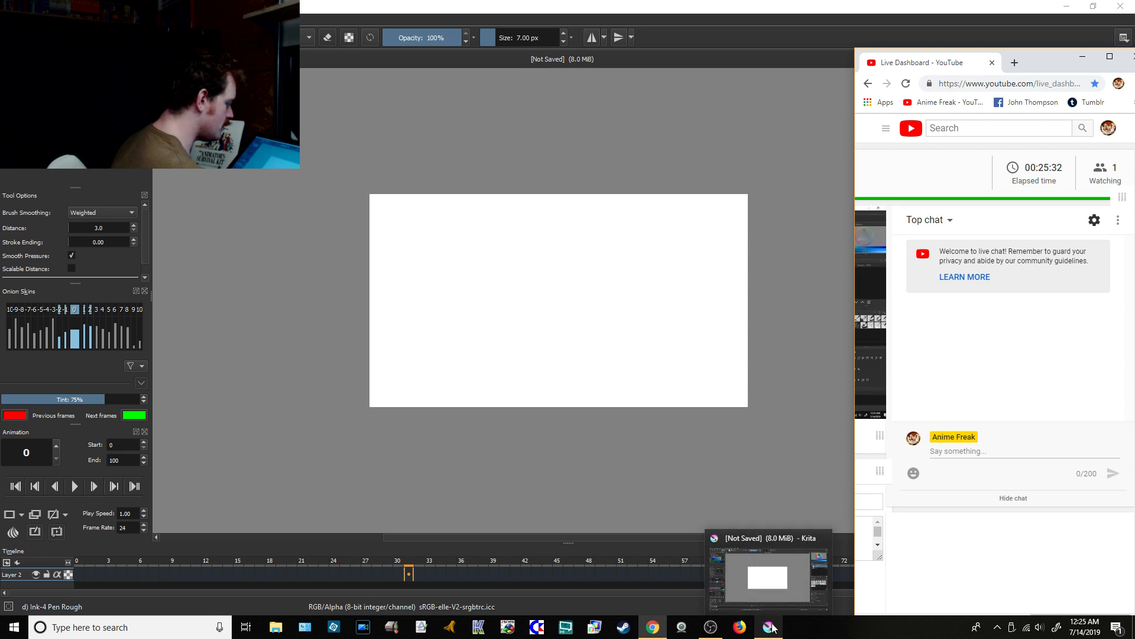
click(780, 603)
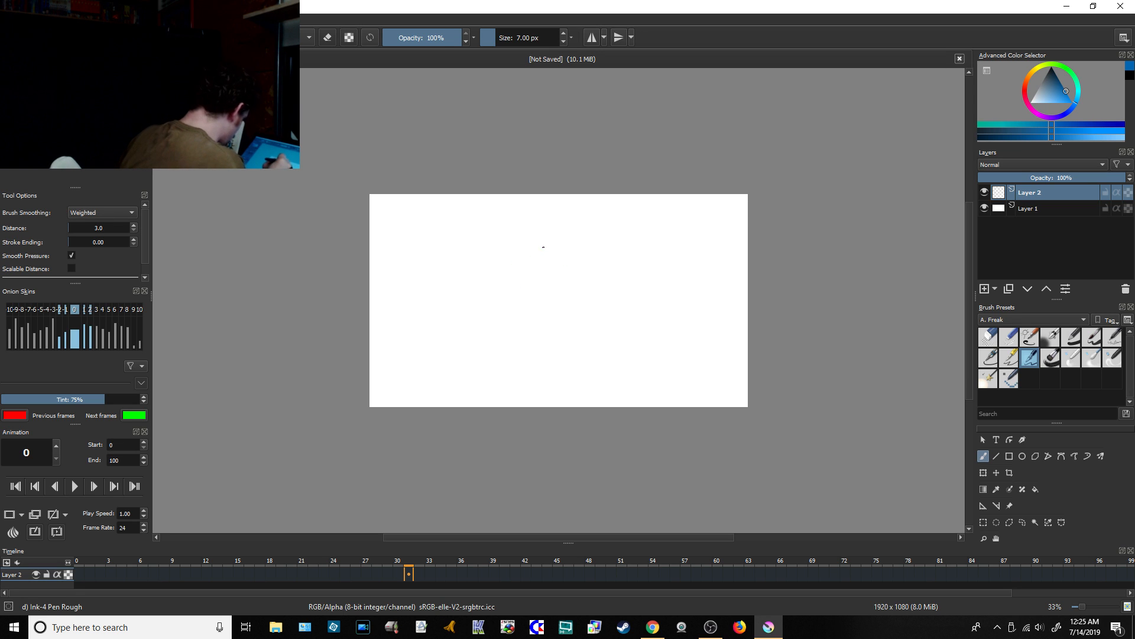
Step: At frame 0, sketch a character's curved line of action with a round head circle at its upper end
click(79, 574)
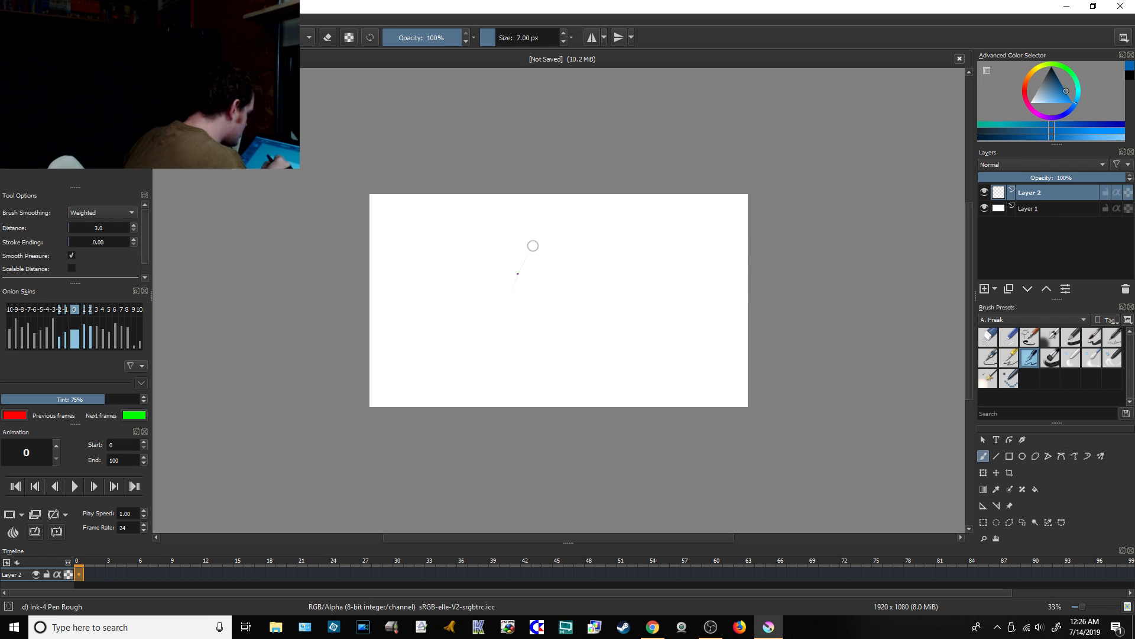
drag(528, 250, 493, 371)
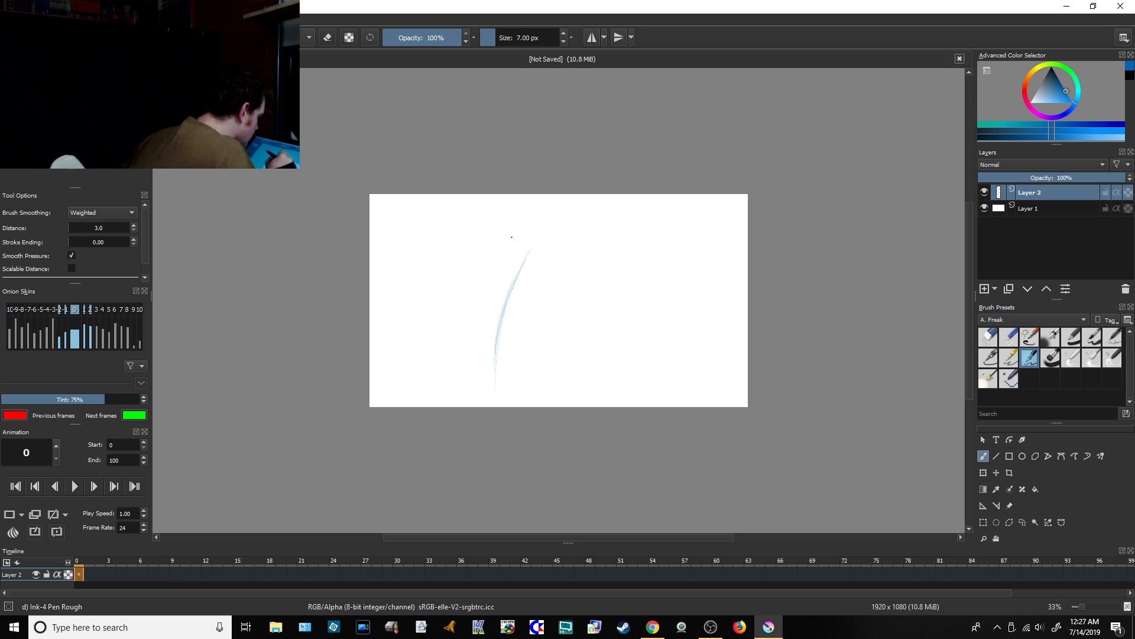
mouse_move(518, 227)
mouse_down()
mouse_move(534, 255)
mouse_move(556, 226)
mouse_up()
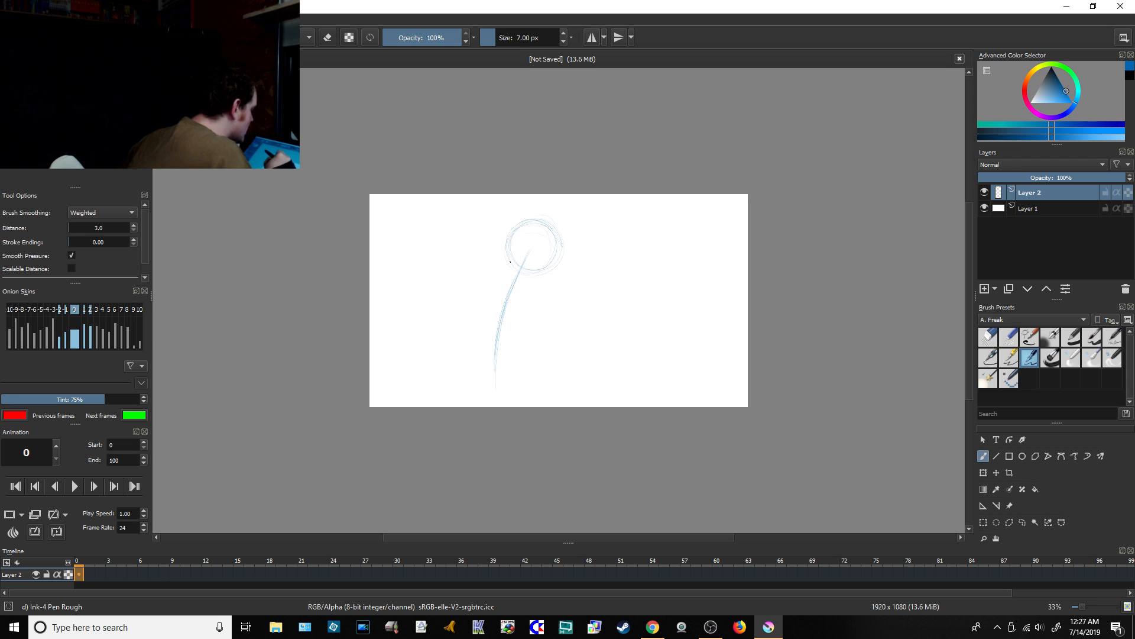
mouse_move(546, 270)
mouse_down()
mouse_move(520, 250)
mouse_move(554, 251)
mouse_up()
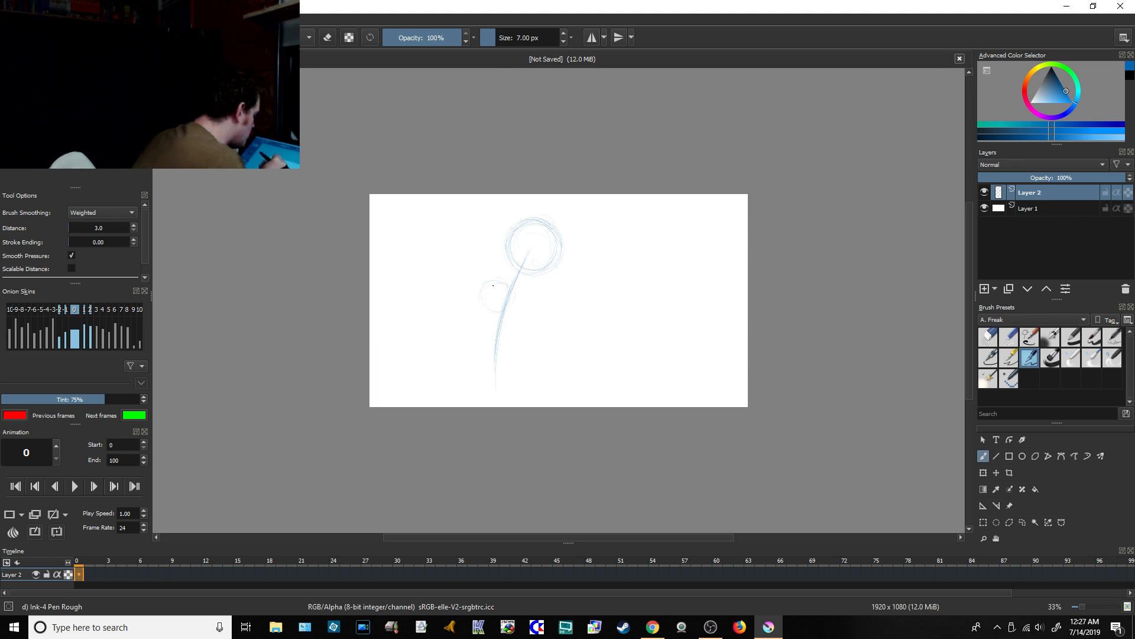
Step: Sketch two shoulder circles joined by a curved line across the line of action, and draw the torso's two outer sides below them
drag(490, 294, 495, 287)
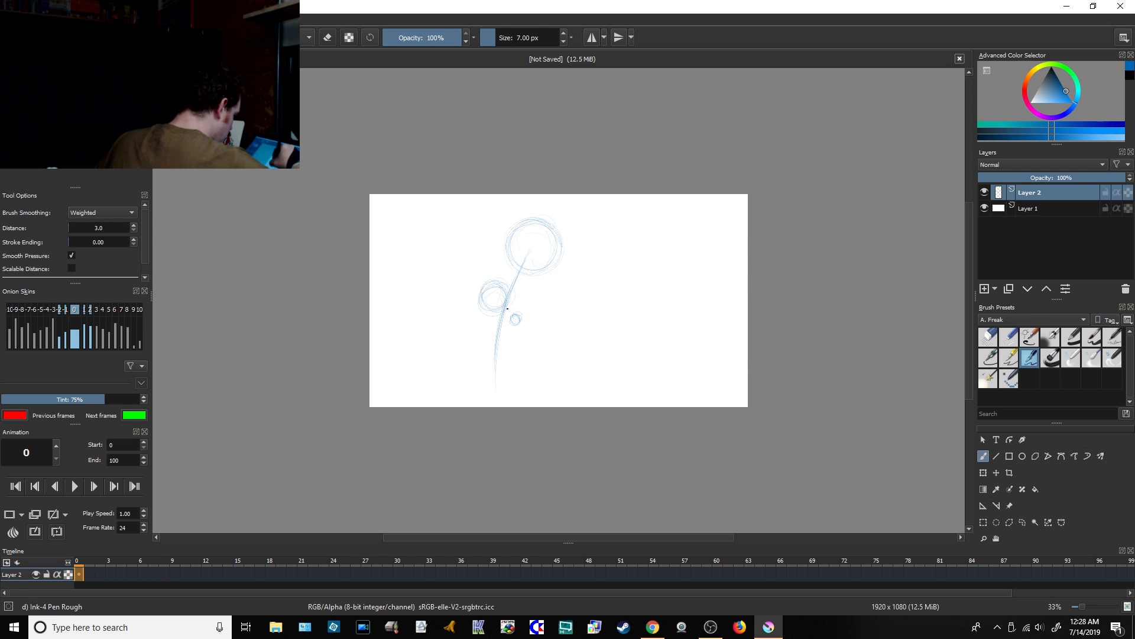
drag(508, 310, 501, 291)
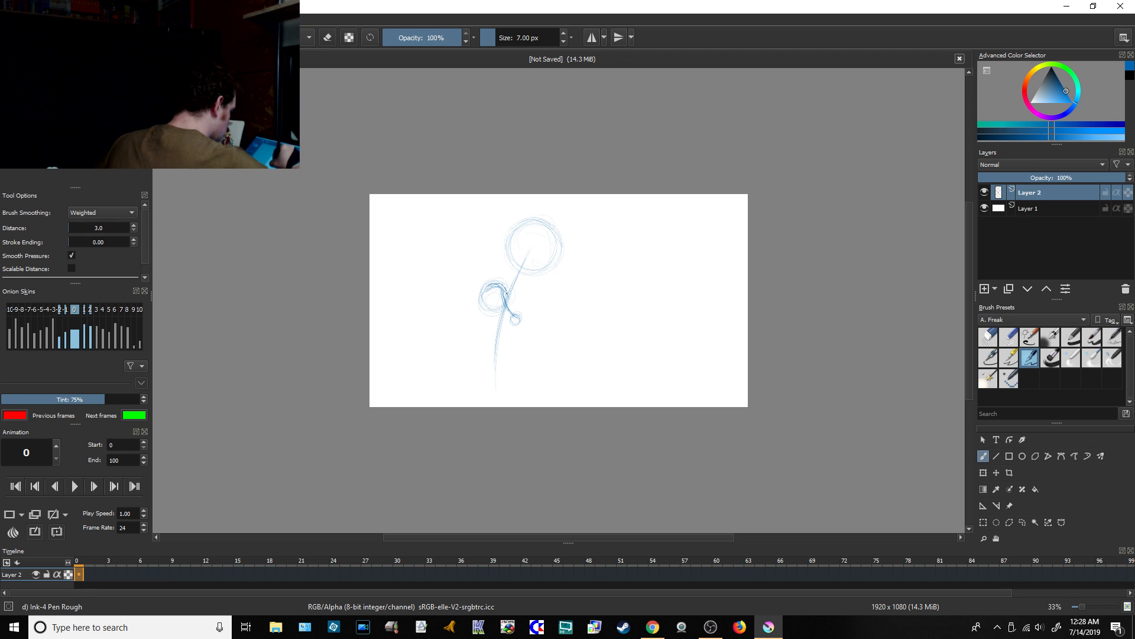
drag(514, 315, 505, 295)
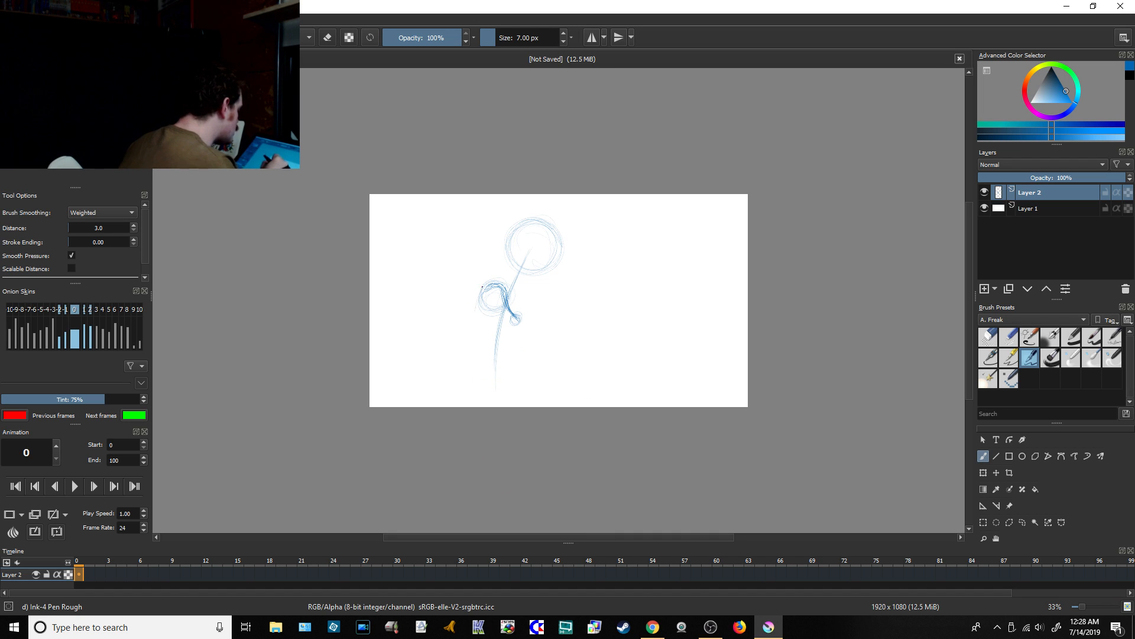
drag(476, 304, 477, 387)
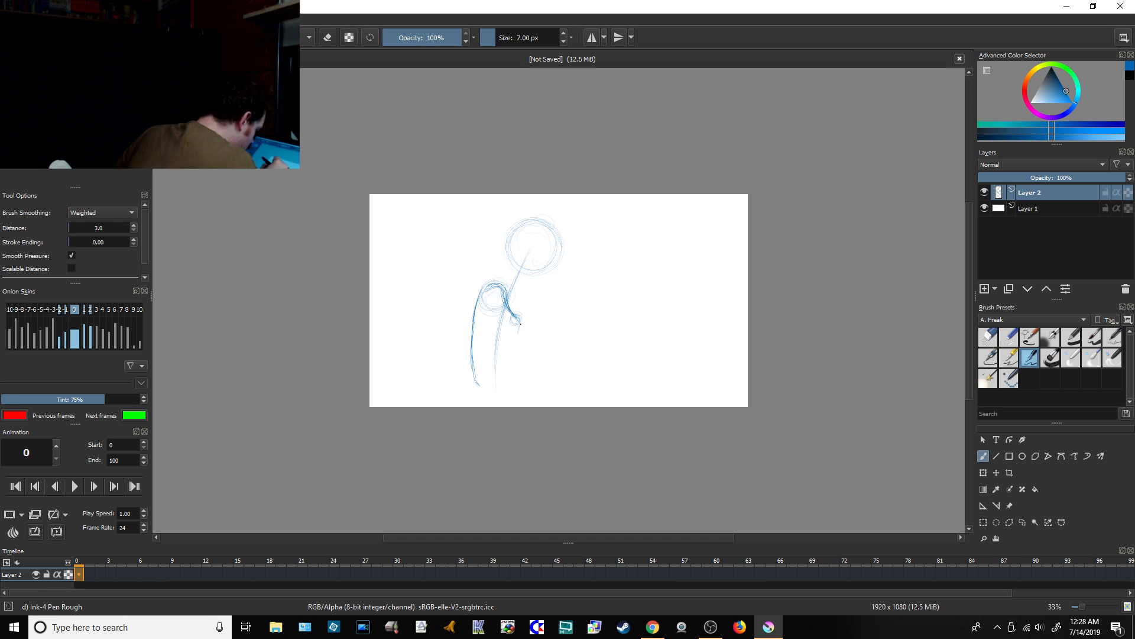
mouse_move(521, 325)
mouse_down()
mouse_move(519, 327)
mouse_move(514, 371)
mouse_up()
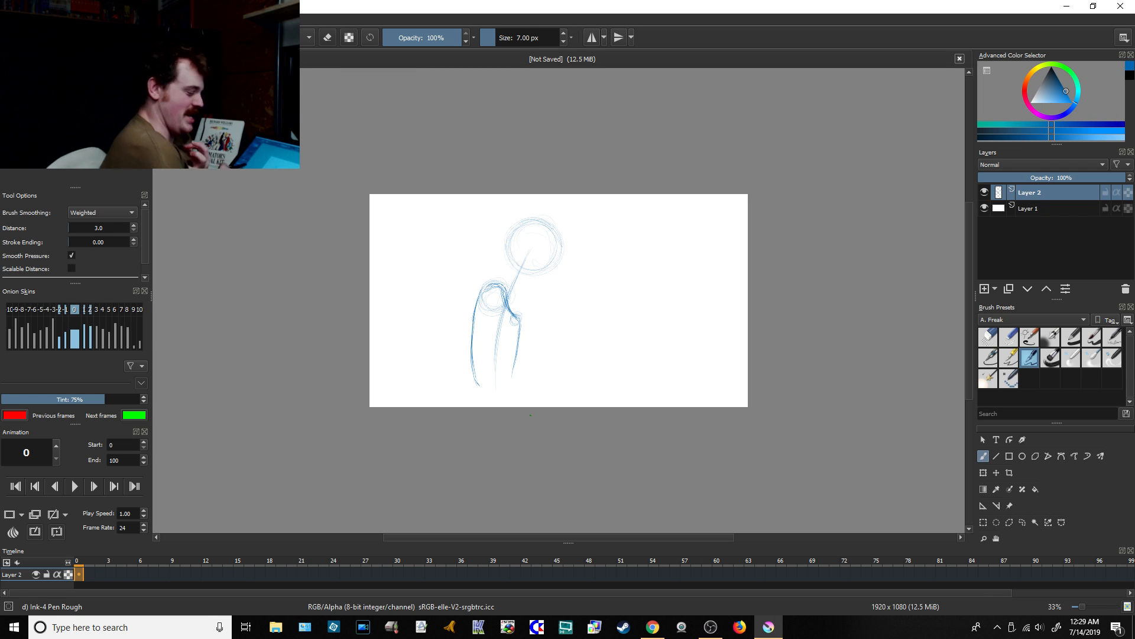
Step: Look at the live chat in Chrome during the torso sketch, and return to Krita
click(653, 627)
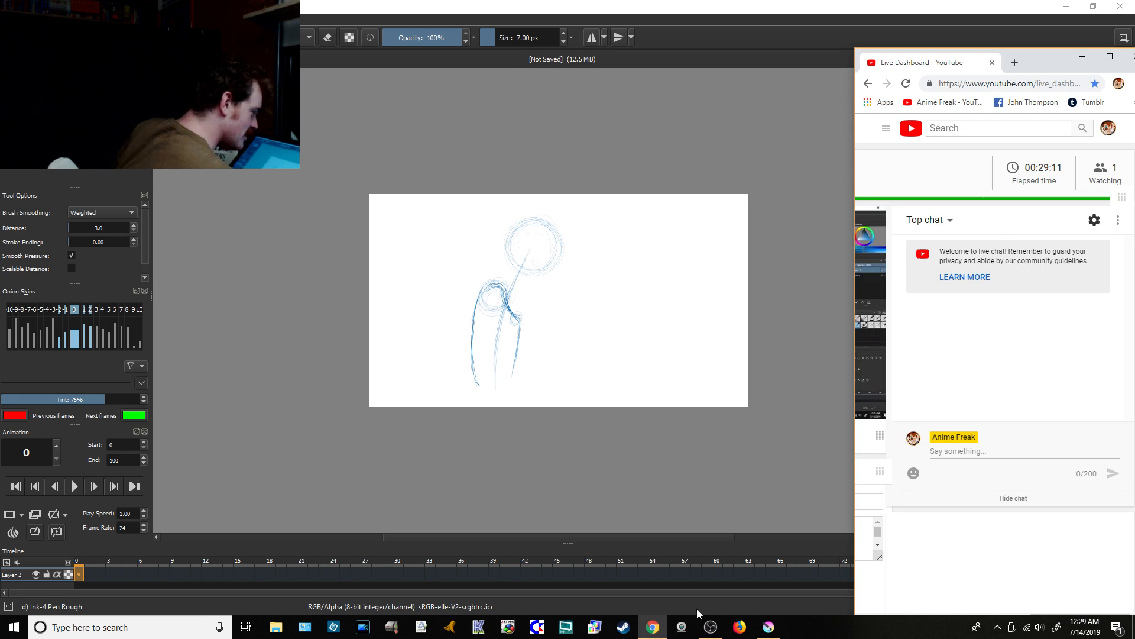
click(772, 625)
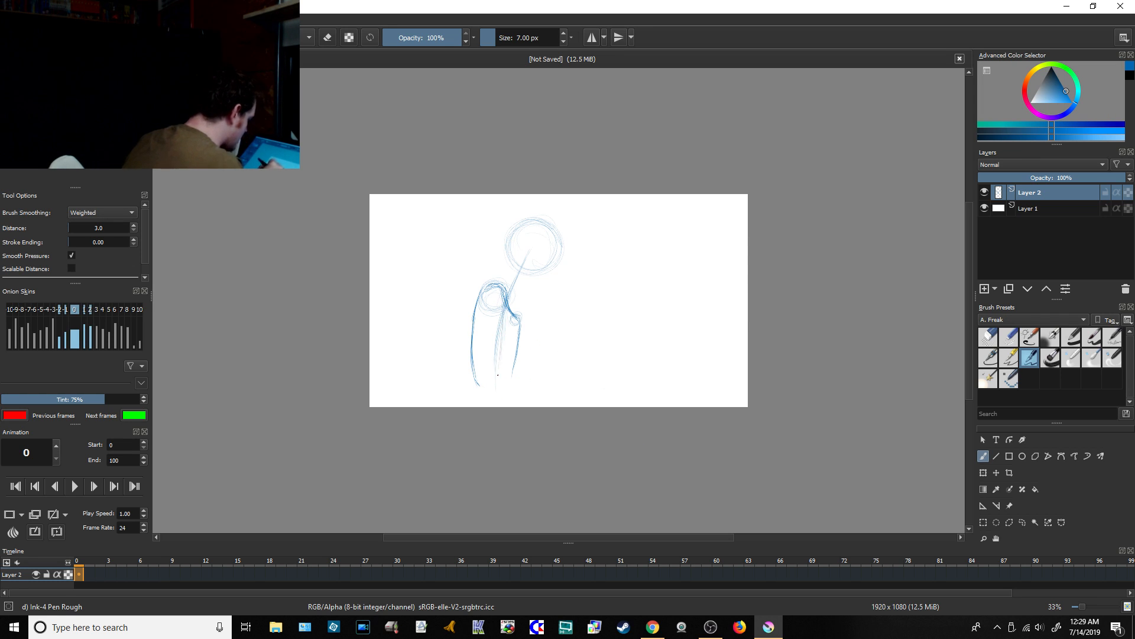
Step: Close the lower end of the torso, strengthen its inner contour line, and clean up the contour with the Eraser Circle brush
drag(499, 354, 494, 383)
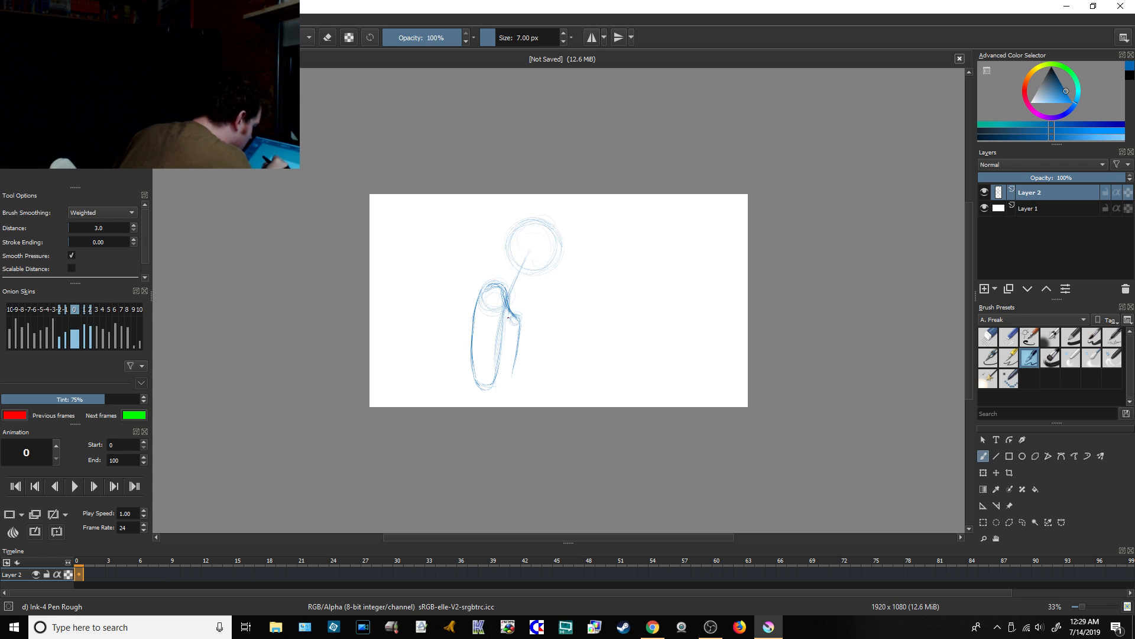
drag(509, 307, 495, 383)
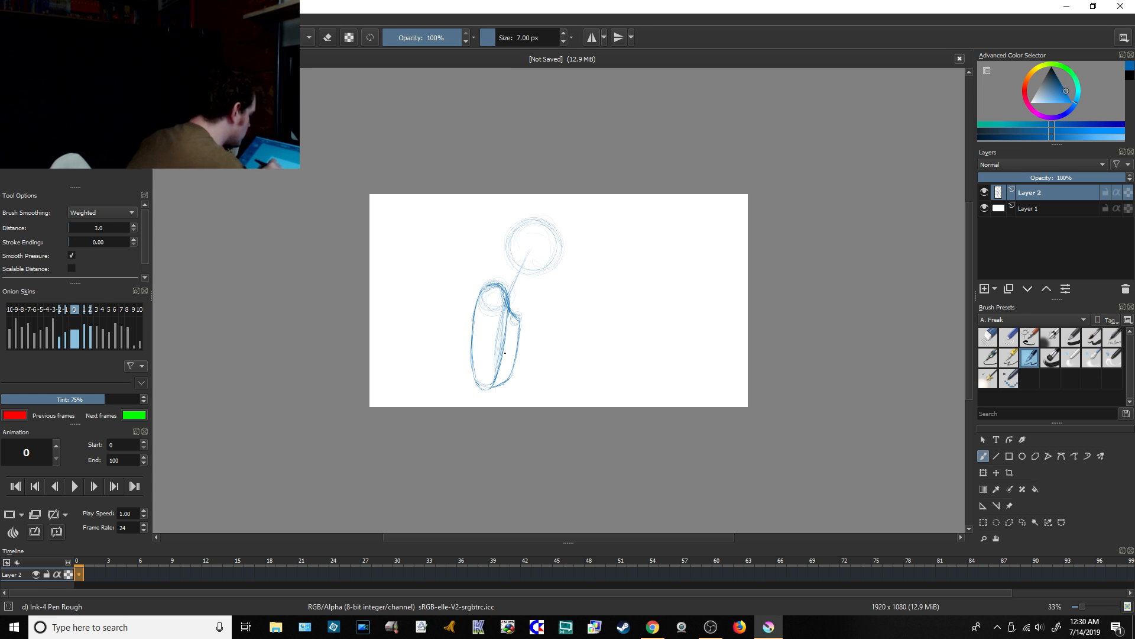
mouse_move(507, 315)
mouse_down()
mouse_move(496, 397)
mouse_move(508, 435)
mouse_move(508, 324)
mouse_move(500, 365)
mouse_up()
click(981, 343)
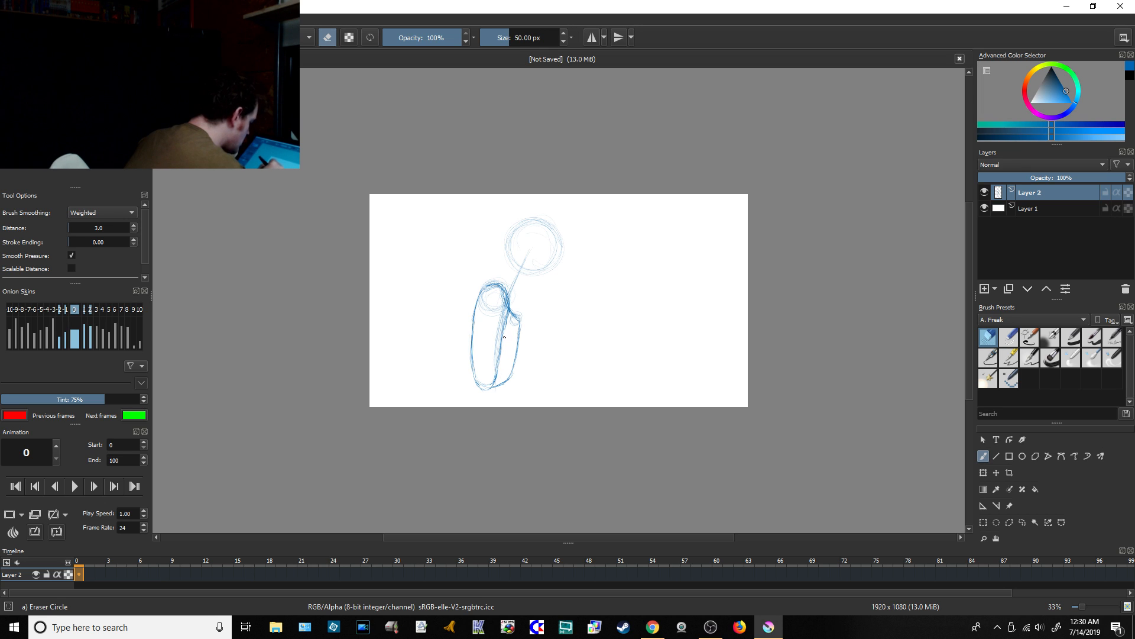
Step: With the Ink-4 Pen Rough brush, draw a curved centre line and a crossing eye line on the head circle
click(1029, 358)
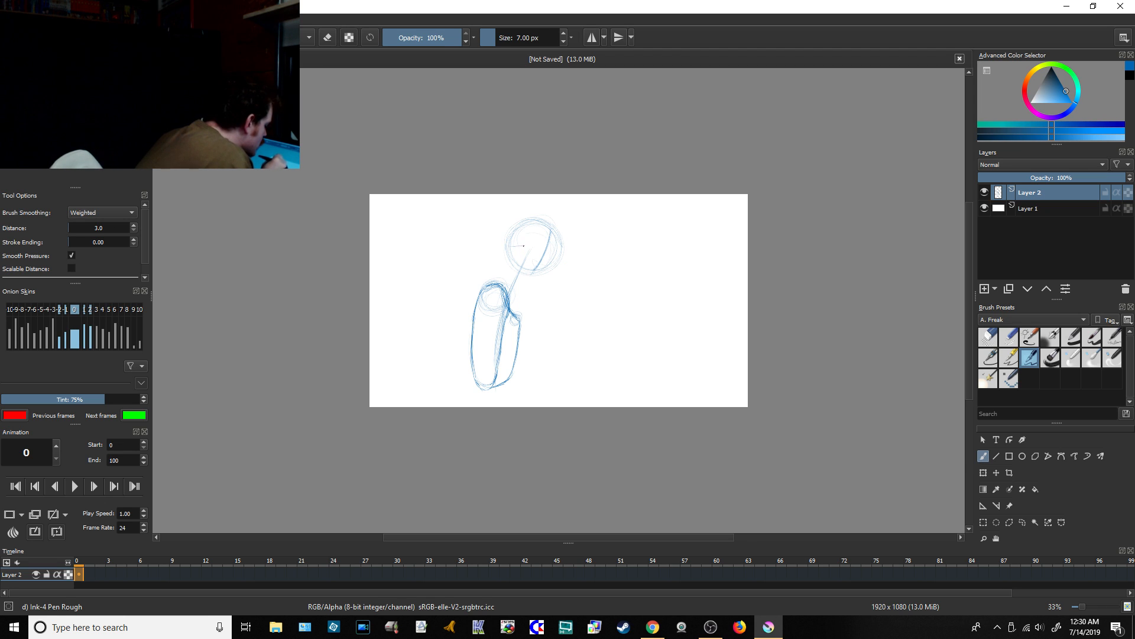
drag(511, 246, 554, 257)
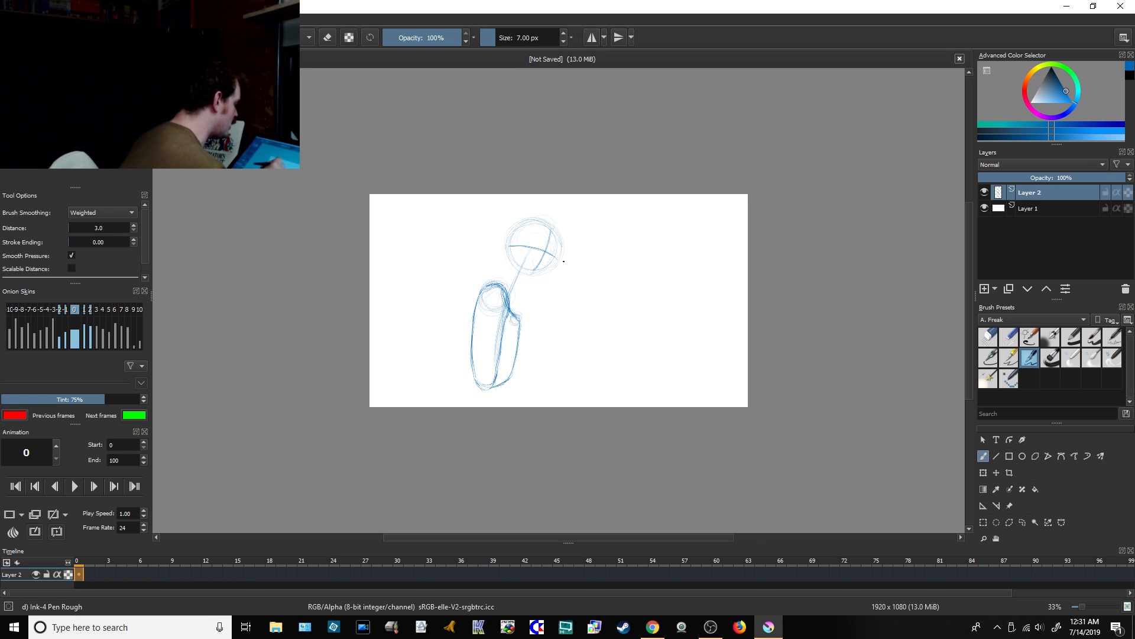
Step: Check the dashboard's live chat in Chrome after marking the head's guide lines, and return to Krita
click(652, 627)
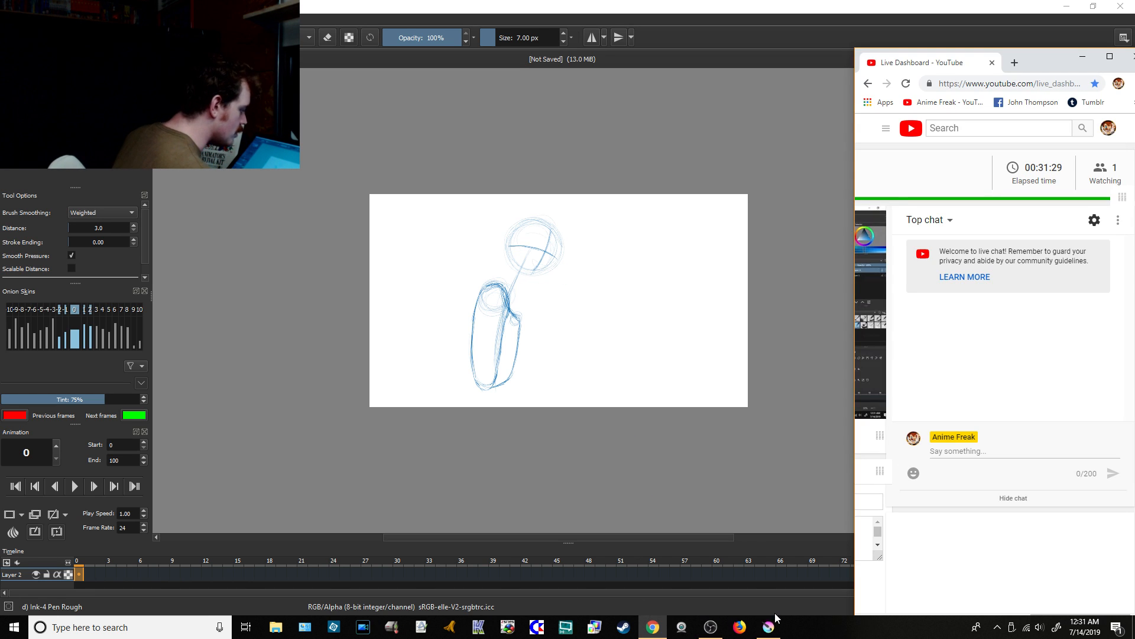
click(769, 627)
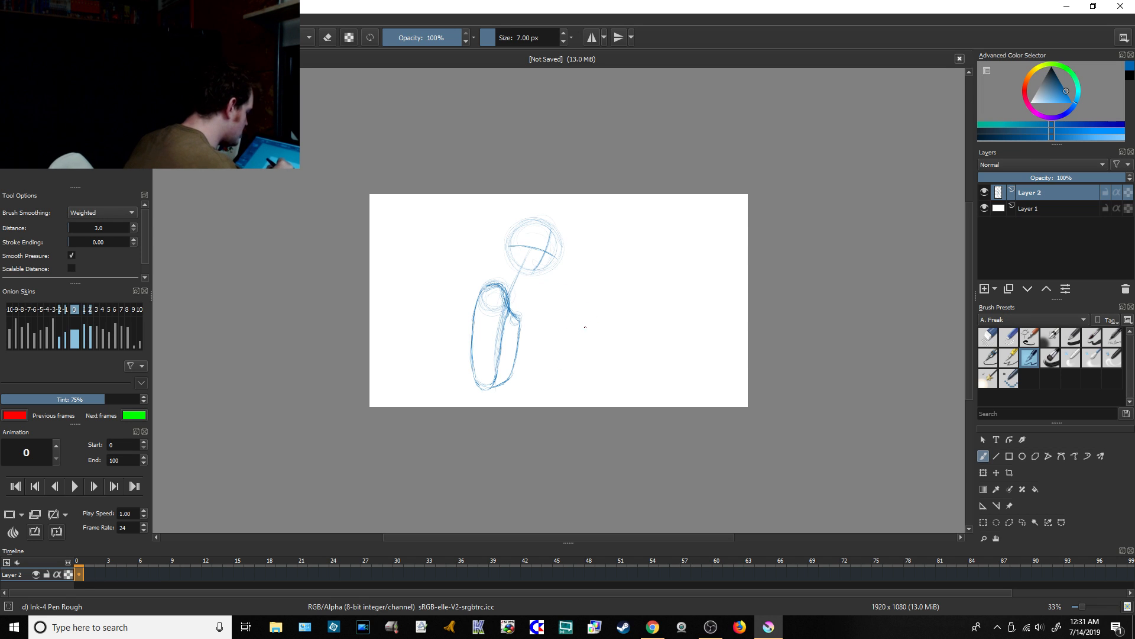
Step: Sketch a practice face with eye, nose, mouth and chin lines in the empty area beside the figure, and erase it
mouse_move(588, 296)
mouse_down()
mouse_move(591, 367)
mouse_move(618, 334)
mouse_up()
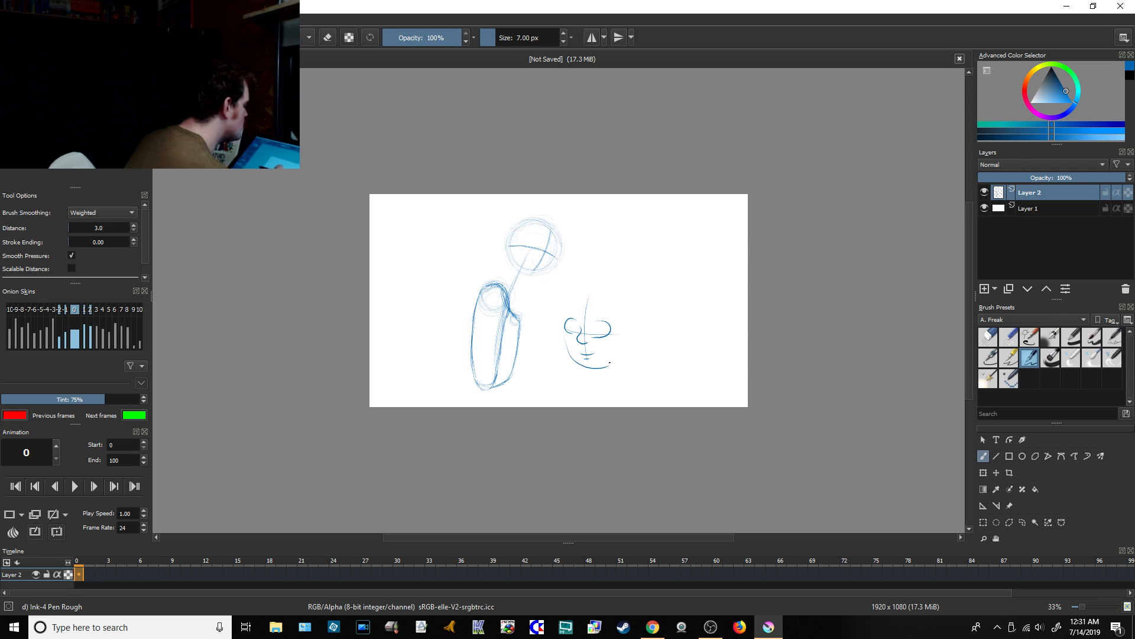
mouse_move(624, 326)
mouse_down()
mouse_move(575, 309)
mouse_move(601, 325)
mouse_move(575, 326)
mouse_move(579, 336)
mouse_move(614, 337)
mouse_up()
click(988, 337)
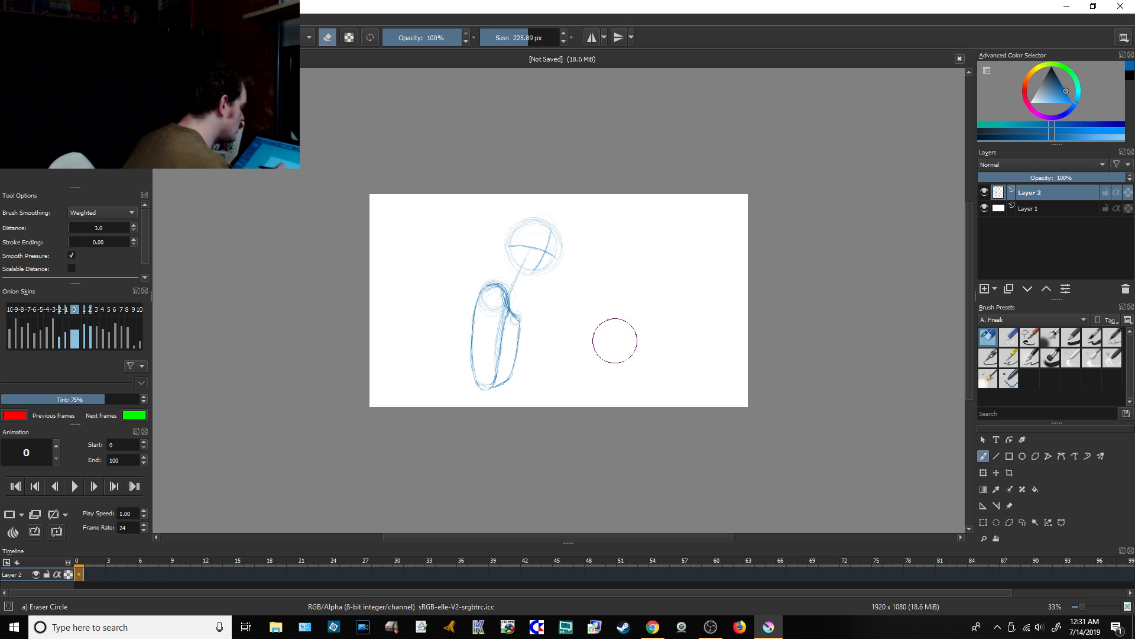
Step: Sketch a second practice head with a skull circle, jaw, outer cranium and ear beside the figure, and erase it
click(1034, 359)
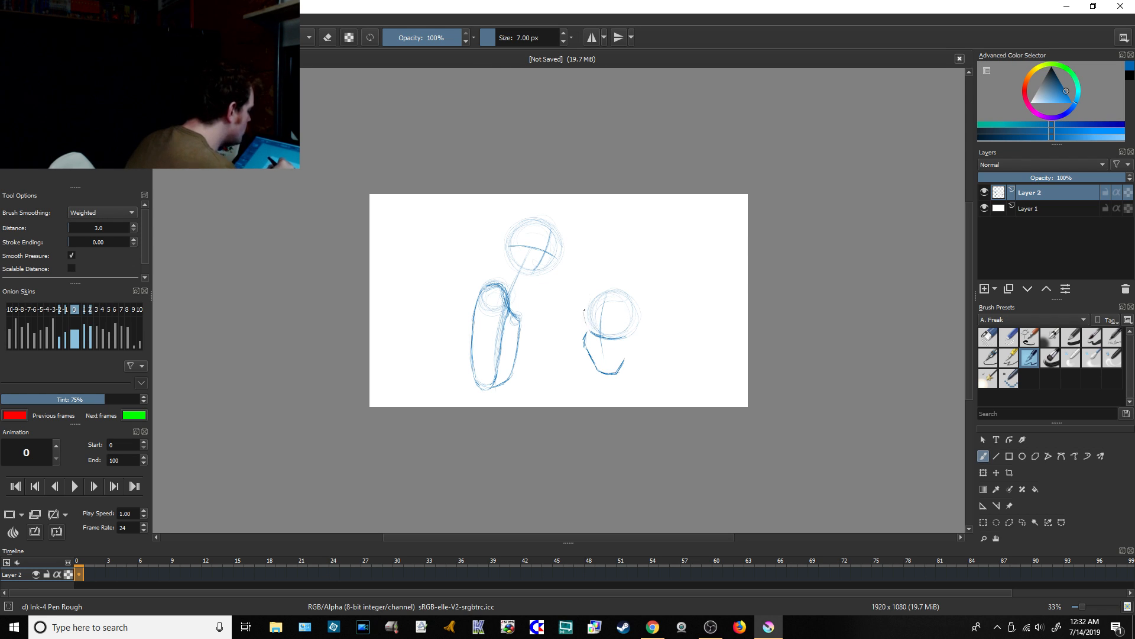
mouse_move(585, 307)
mouse_down()
mouse_move(600, 283)
mouse_move(625, 283)
mouse_move(641, 328)
mouse_up()
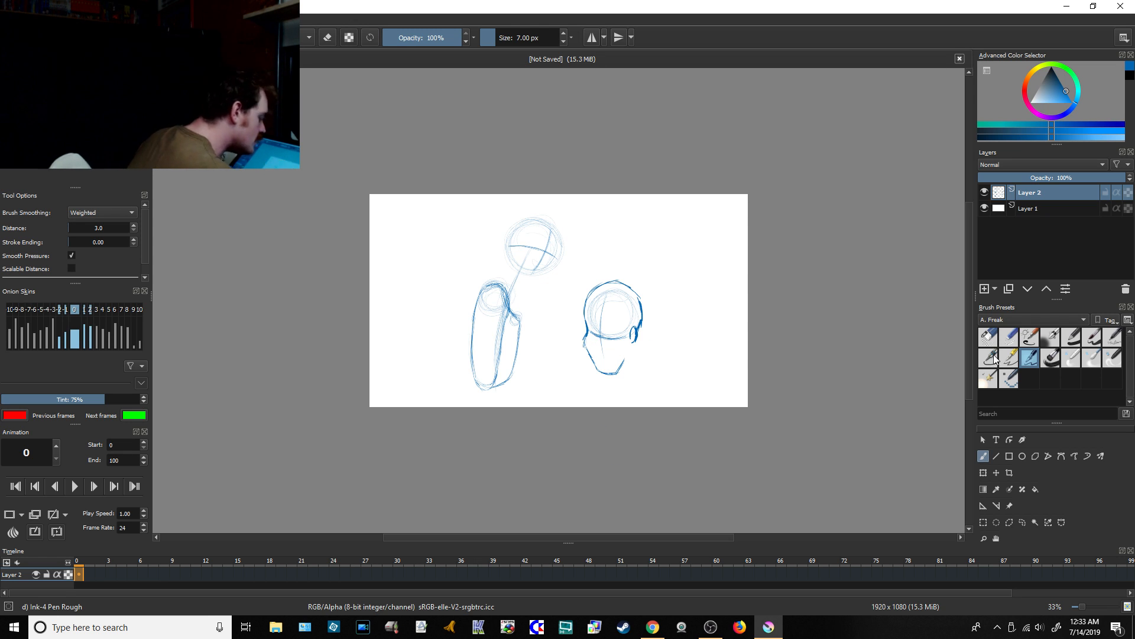
click(988, 336)
mouse_move(605, 346)
mouse_down()
mouse_move(607, 290)
mouse_move(644, 316)
mouse_move(603, 350)
mouse_move(618, 370)
mouse_up()
Step: With the Ink-4 Pen Rough brush, draw the nose, chin and neck lines, the near eye's upper arc and the far eye on the head
click(1029, 357)
drag(968, 330, 969, 317)
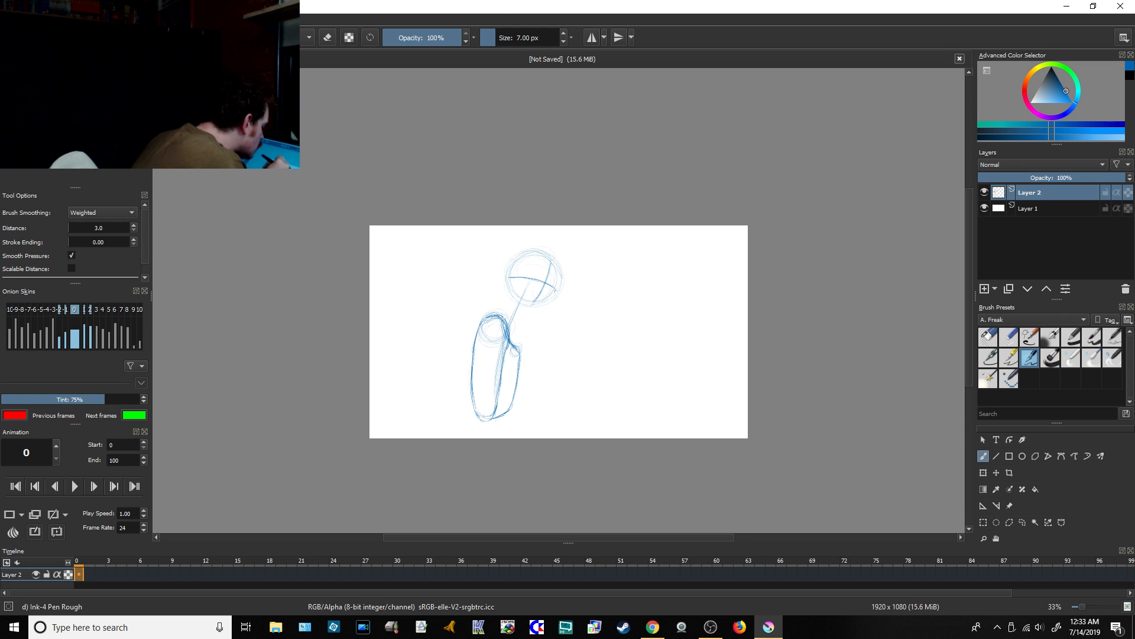
drag(555, 290, 553, 297)
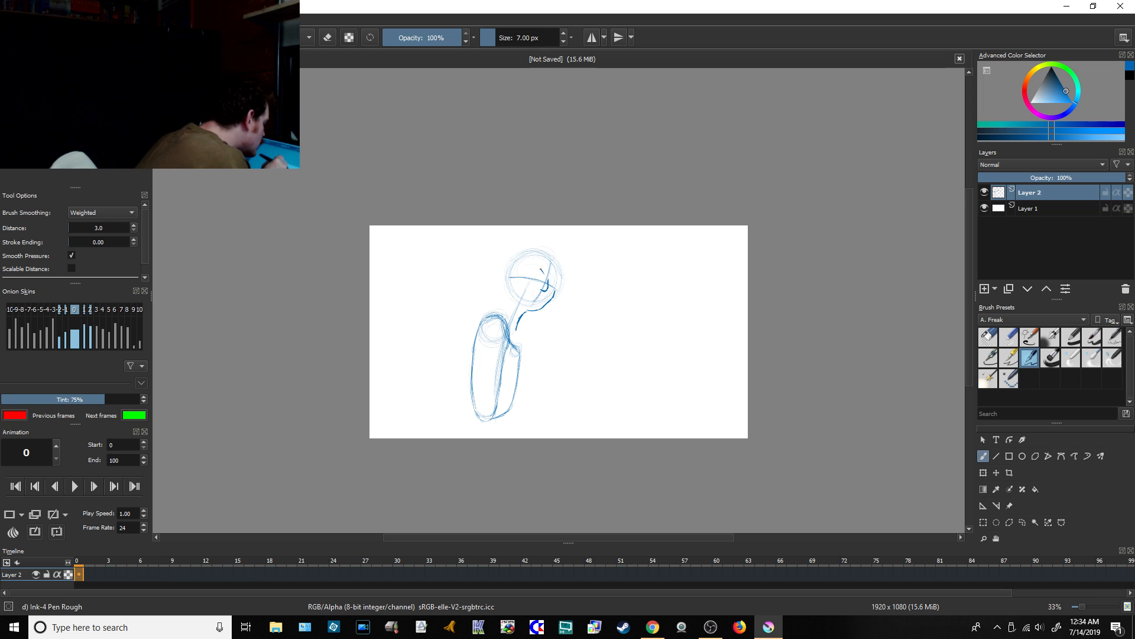
drag(535, 267, 545, 279)
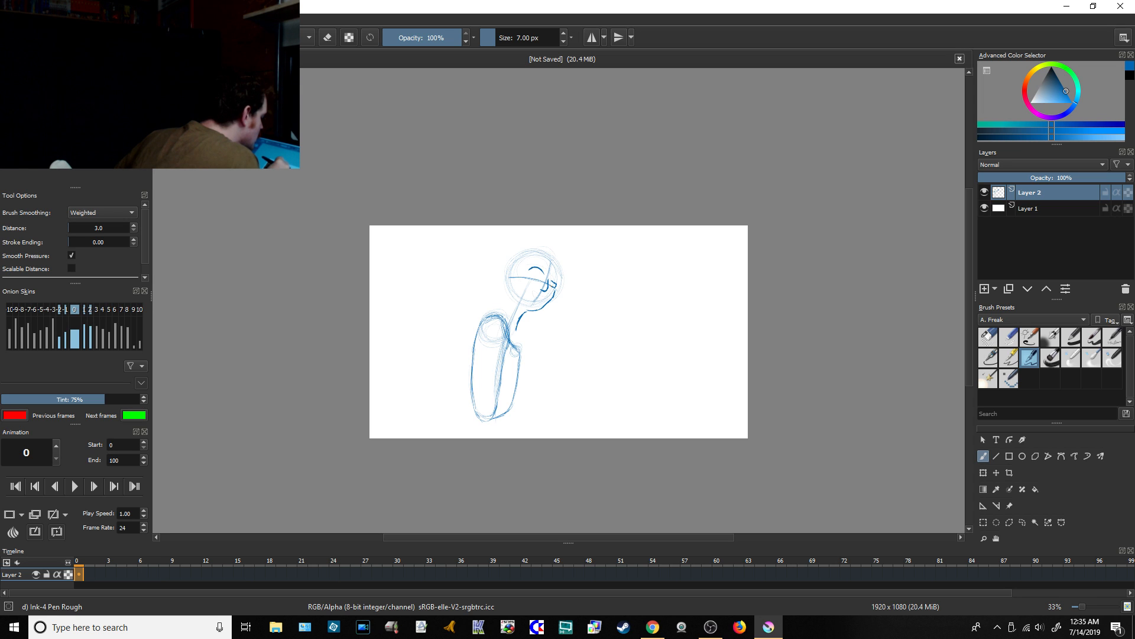
Step: Check the dashboard's live chat in Chrome and return to Krita
click(1084, 605)
scroll(968, 316, up, 1)
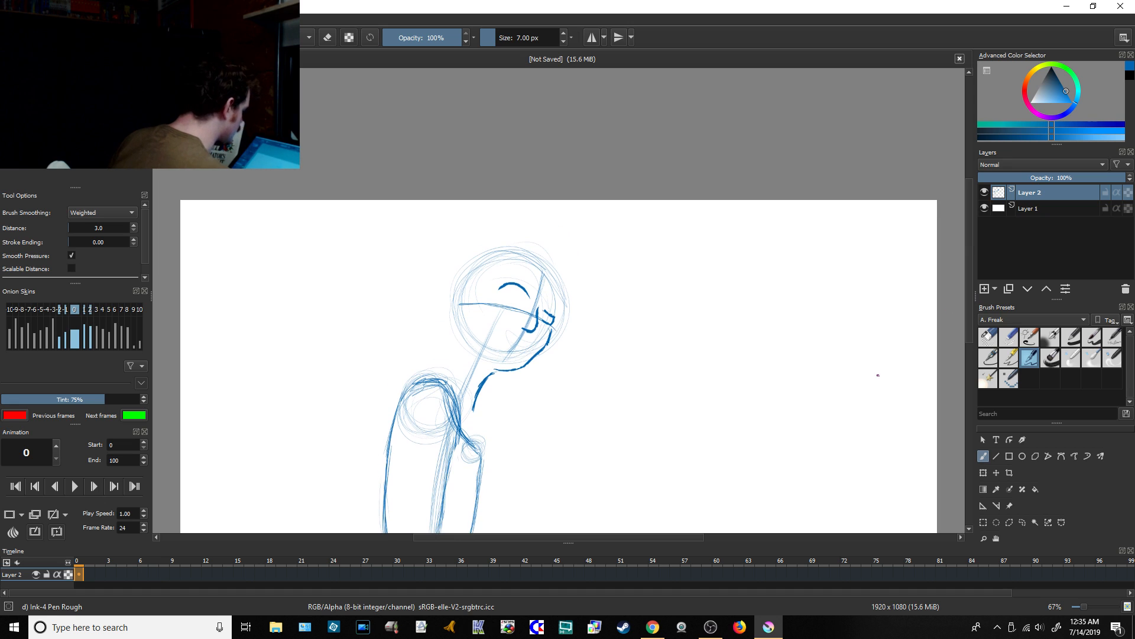
click(653, 626)
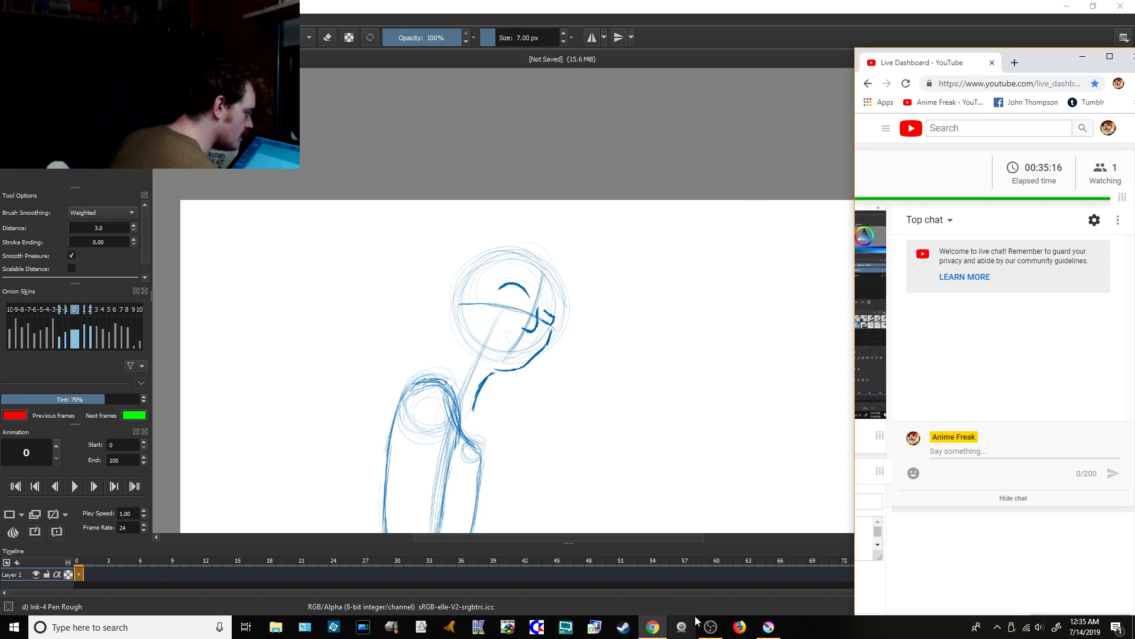
click(768, 626)
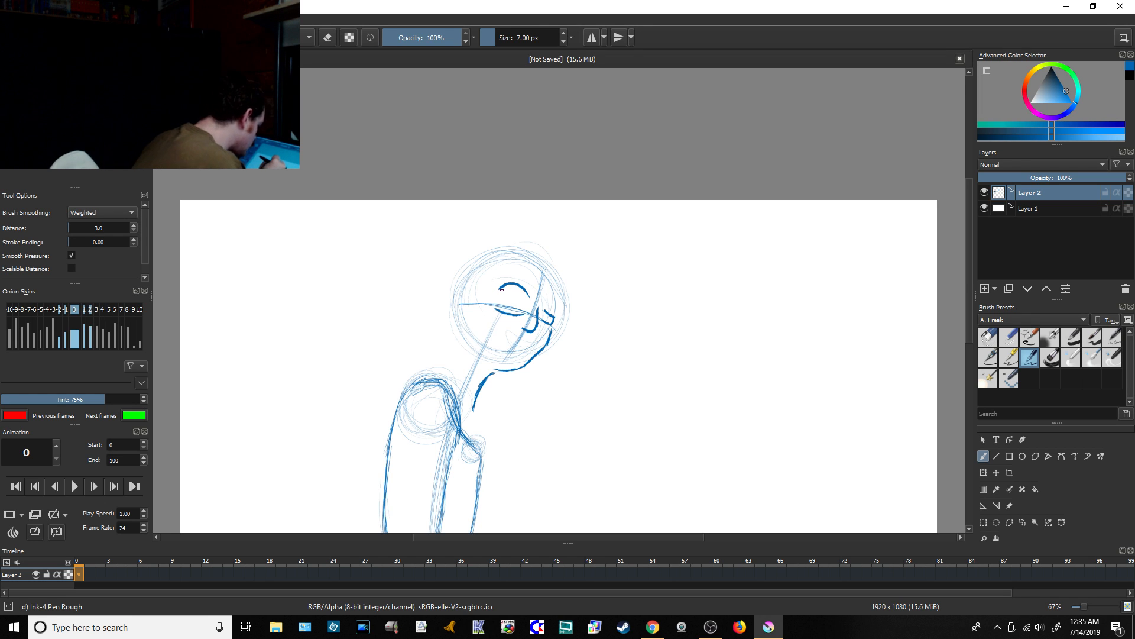
Step: Complete the near eye's outline and add its eyebrow, an ear curve and a short jaw line above the neck
drag(500, 288, 493, 299)
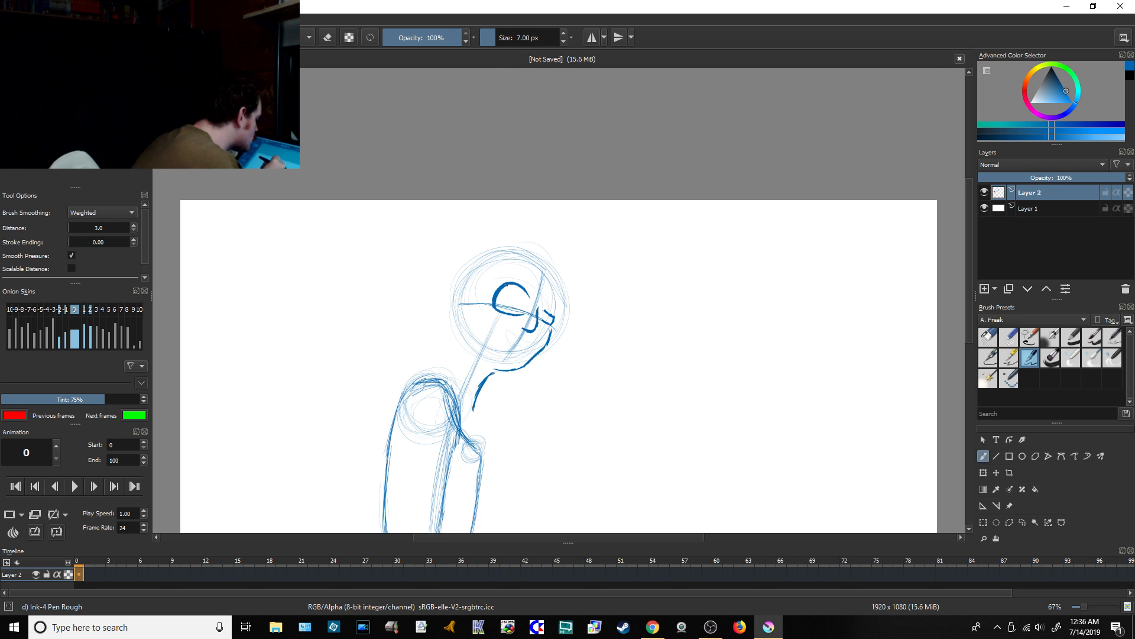
drag(518, 286, 528, 297)
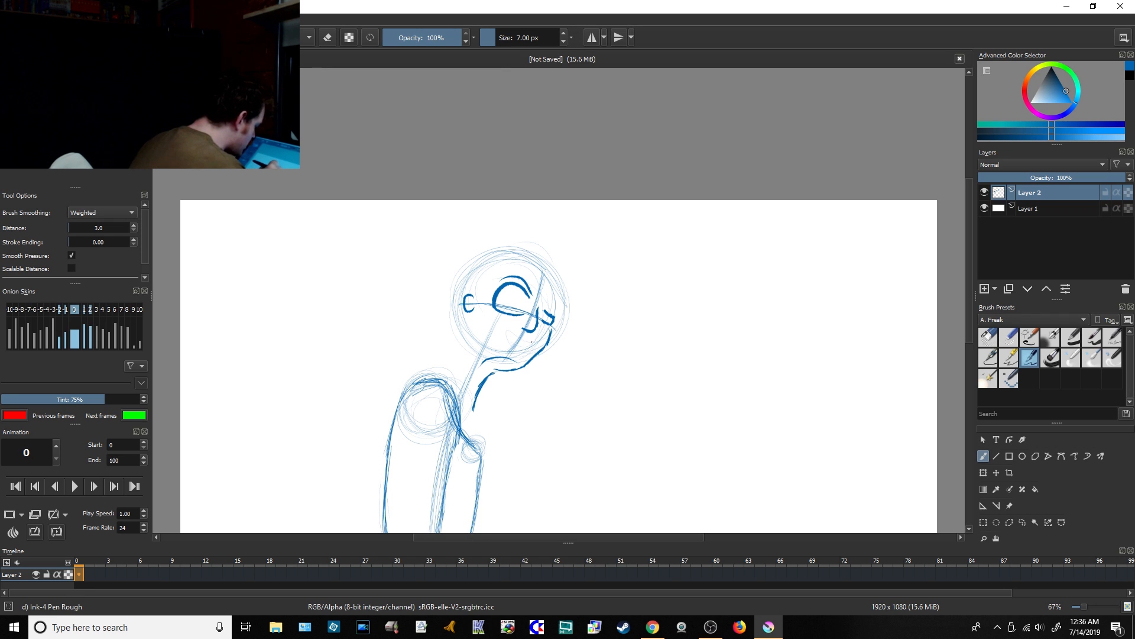
Step: Sketch a grinning mouth with teeth below the nose, undoing and redrawing its first strokes, and add a curled moustache around it
drag(528, 342, 514, 335)
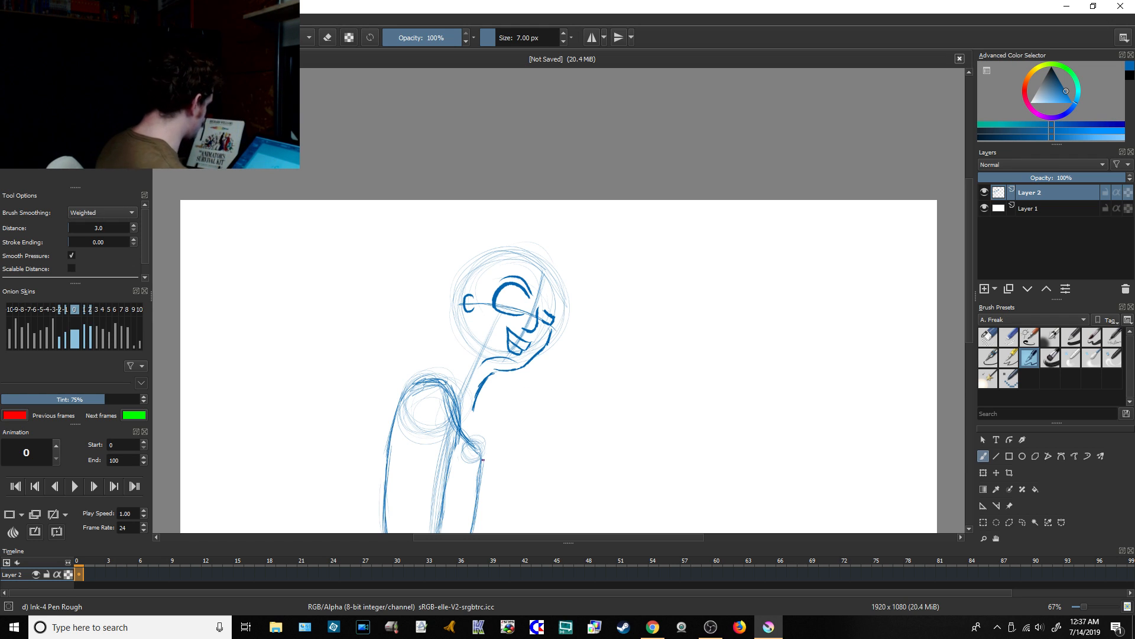
key(ctrl+z)
key(ctrl+z)
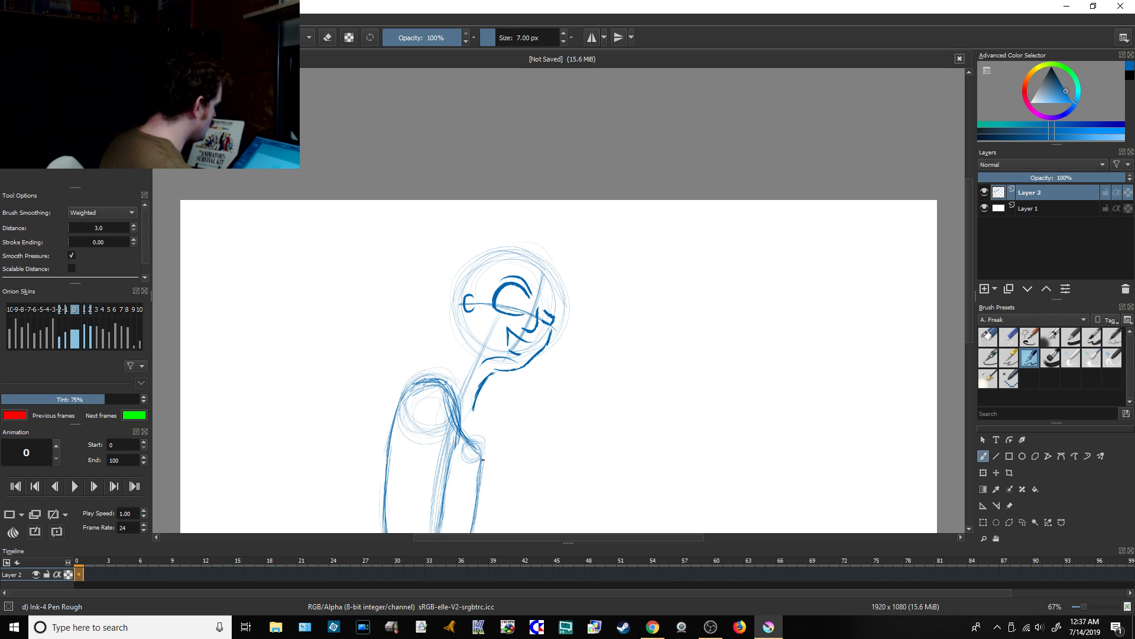
key(ctrl+z)
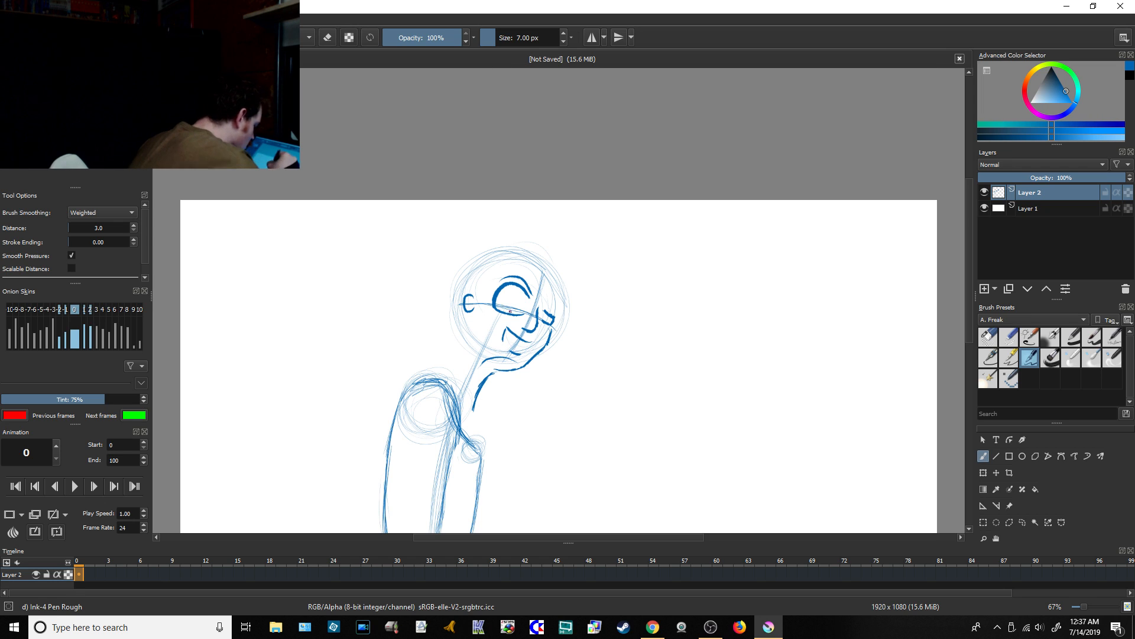
drag(505, 335, 520, 354)
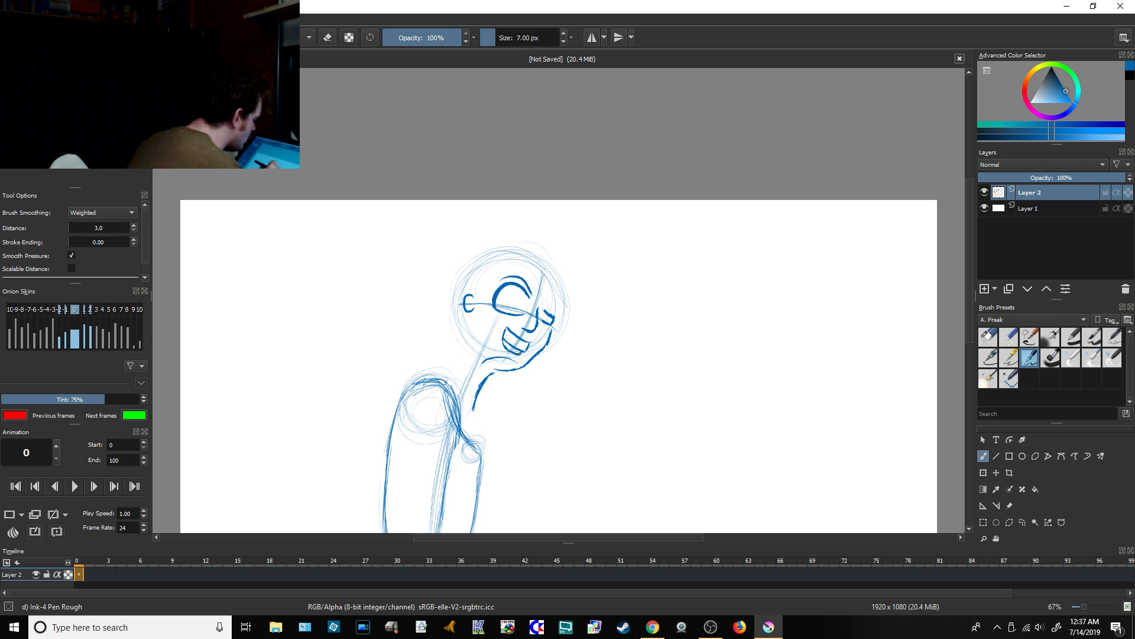
ctrl+click(445, 467)
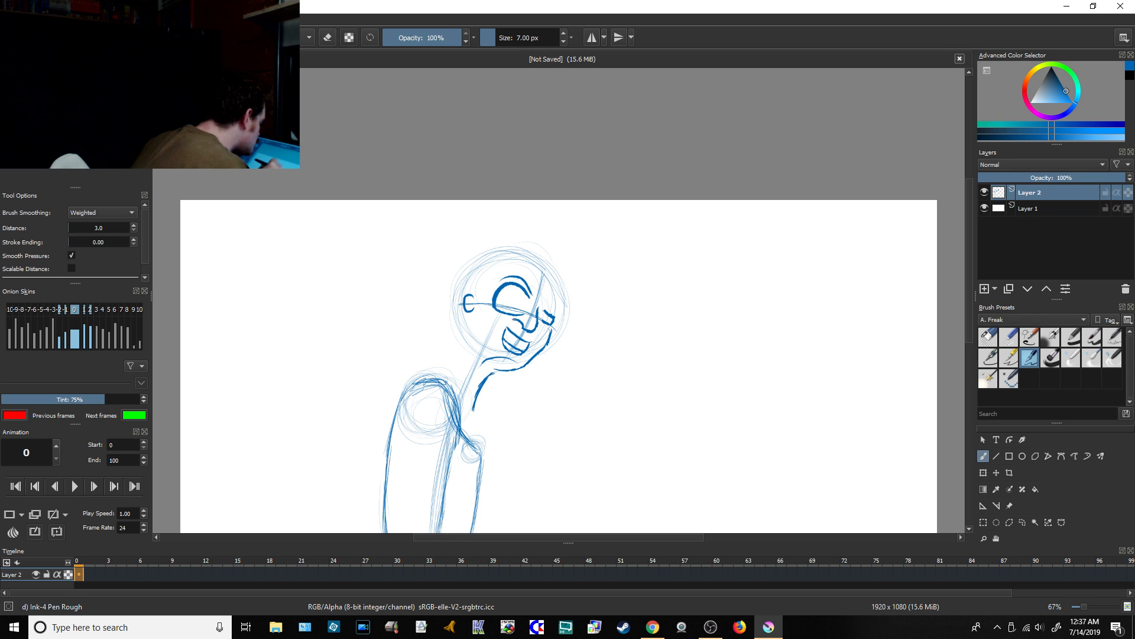
drag(500, 324, 500, 333)
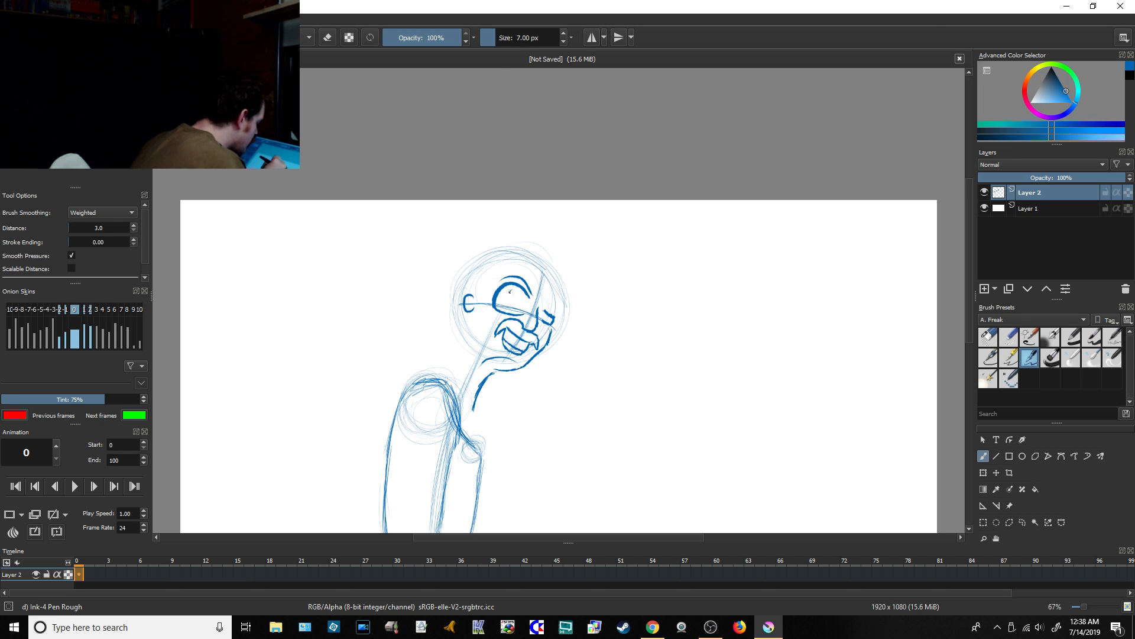
Step: Fill in the pupils of both eyes and carve small highlights into them with Eraser Circle at 23.32 px
mouse_move(509, 291)
mouse_down()
mouse_move(510, 310)
mouse_move(508, 297)
mouse_move(516, 301)
mouse_up()
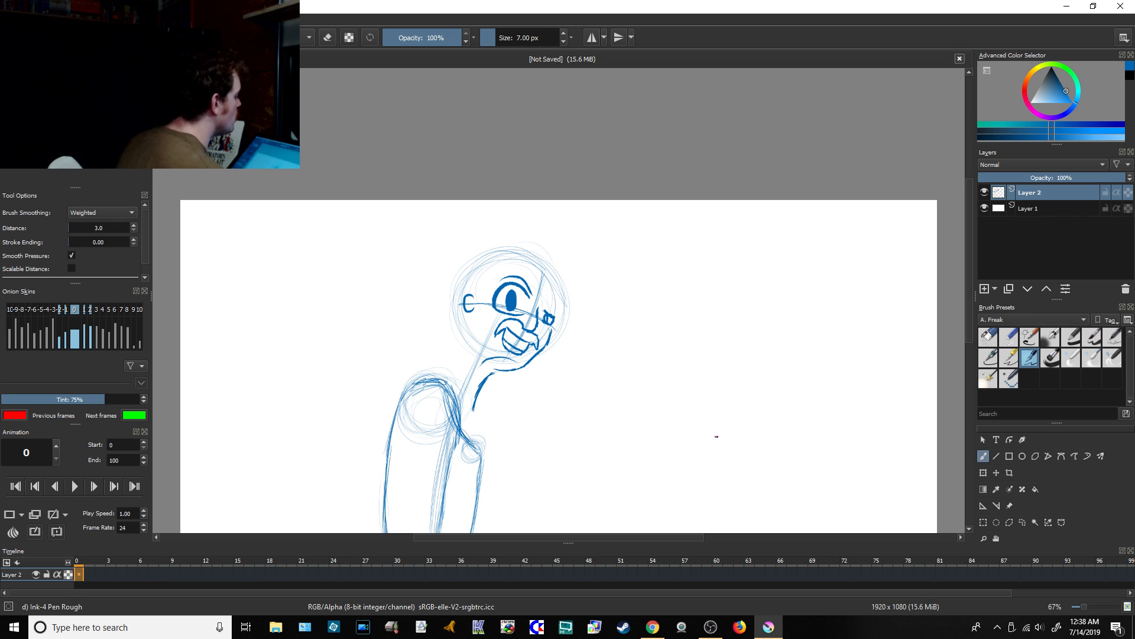
key(e)
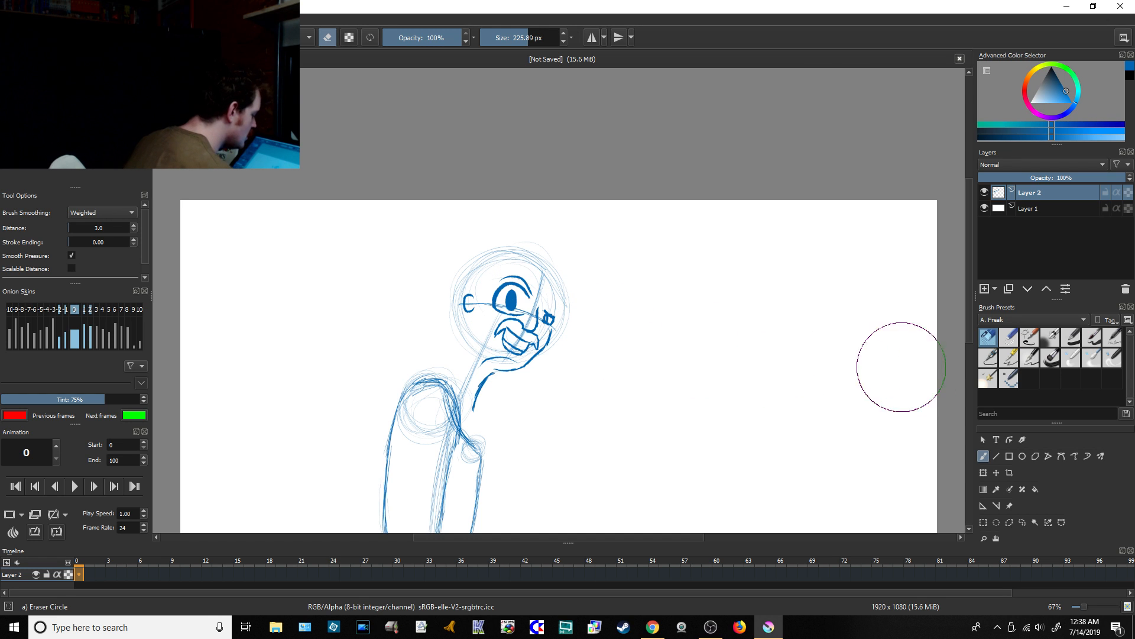
click(502, 37)
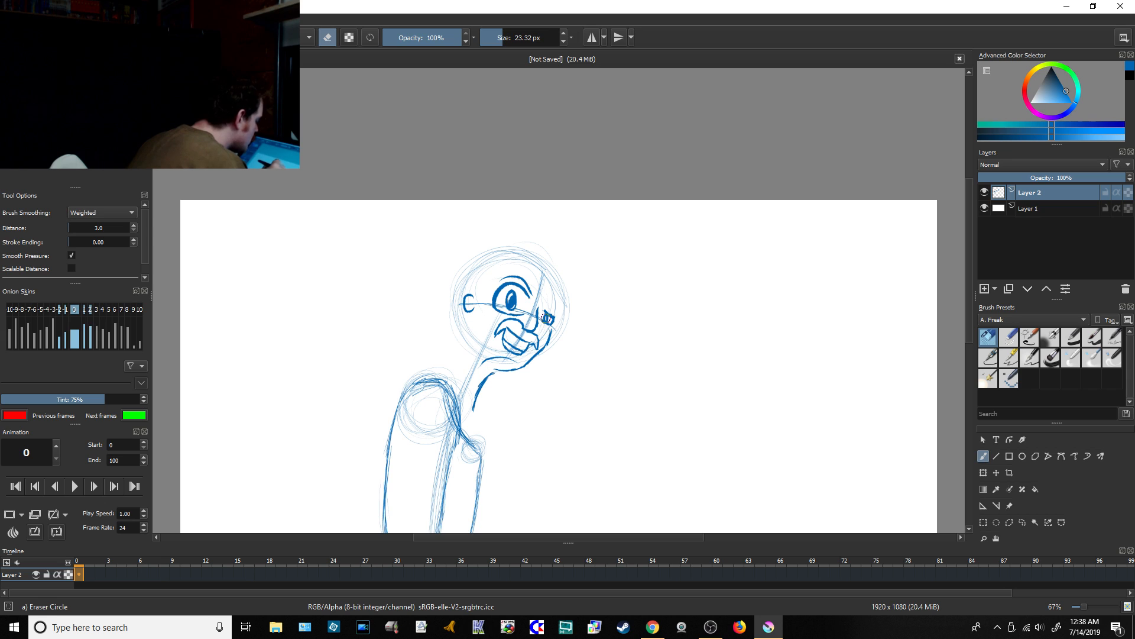
click(1030, 357)
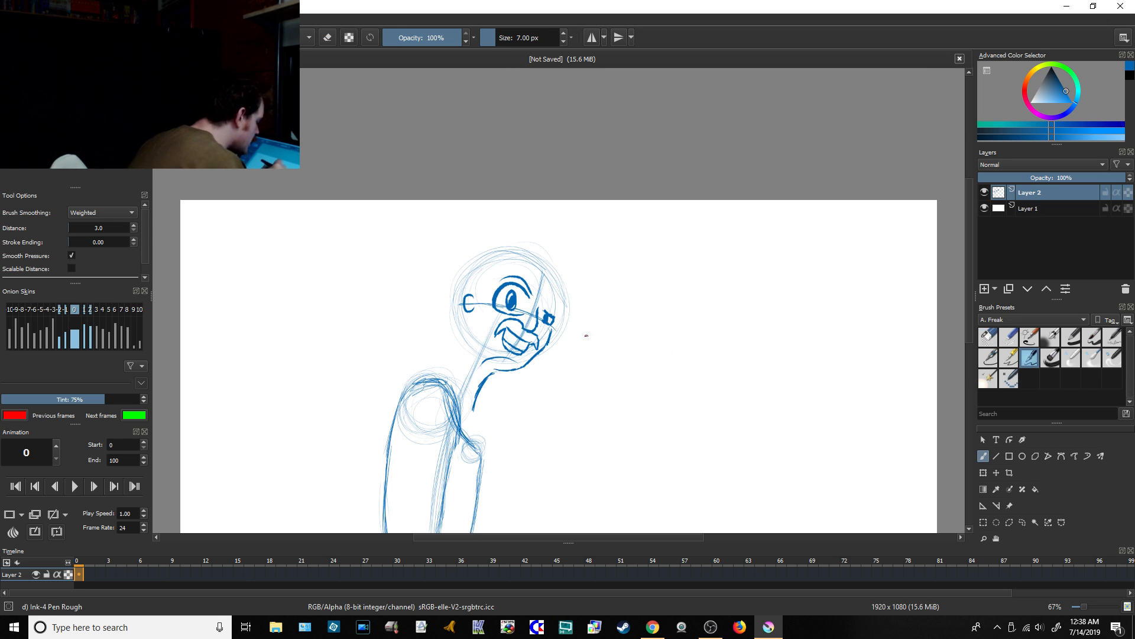
click(988, 338)
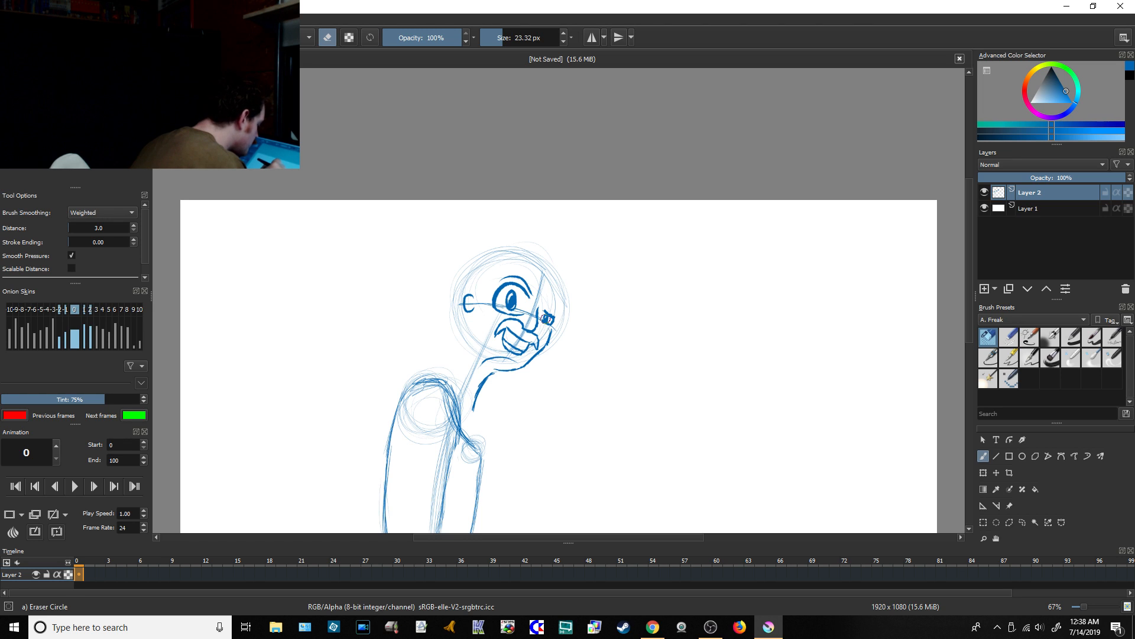
Step: With the Ink-4 Pen Rough brush, draw the curved temple hairline down to the ear and detail the inner ear
click(1030, 357)
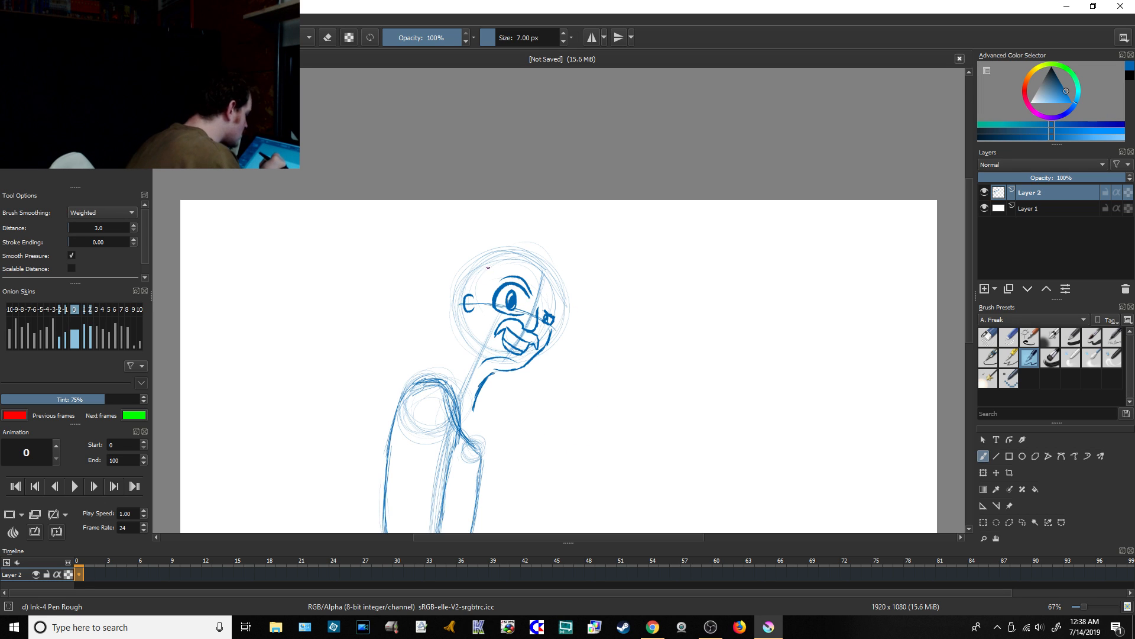
drag(494, 263, 485, 281)
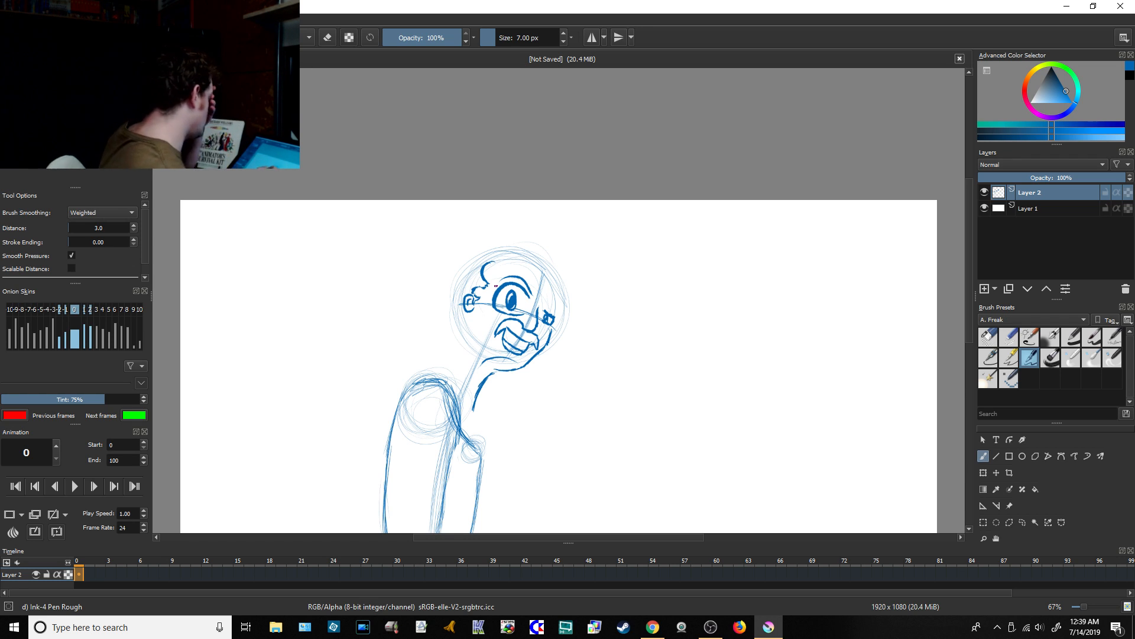
Step: Read the new live chat messages in Chrome and return to Krita
click(656, 625)
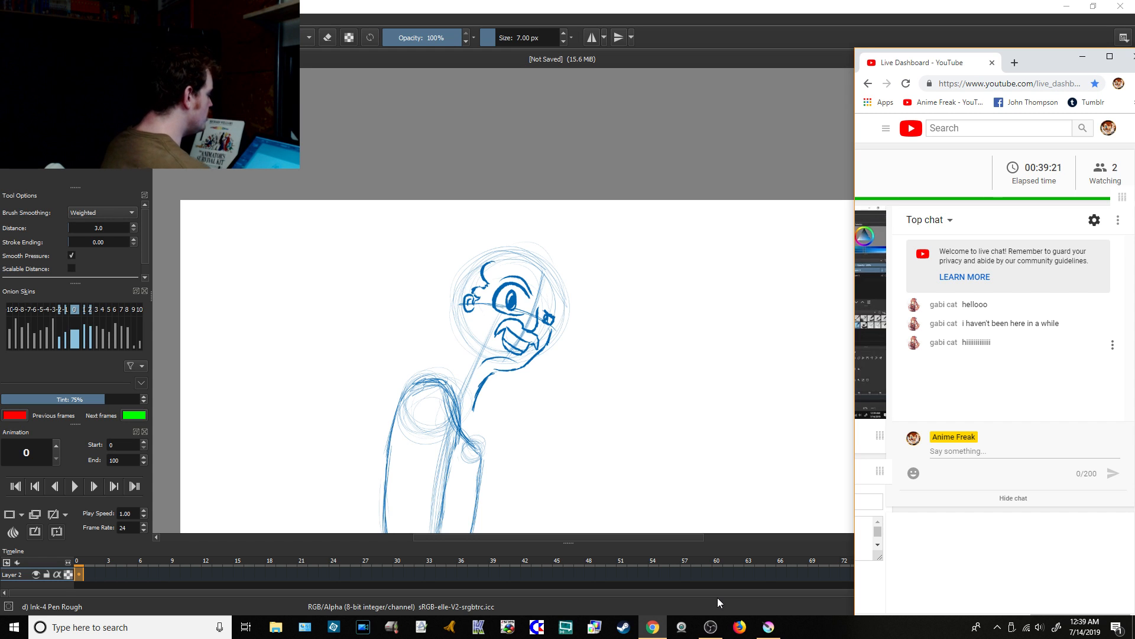
click(662, 45)
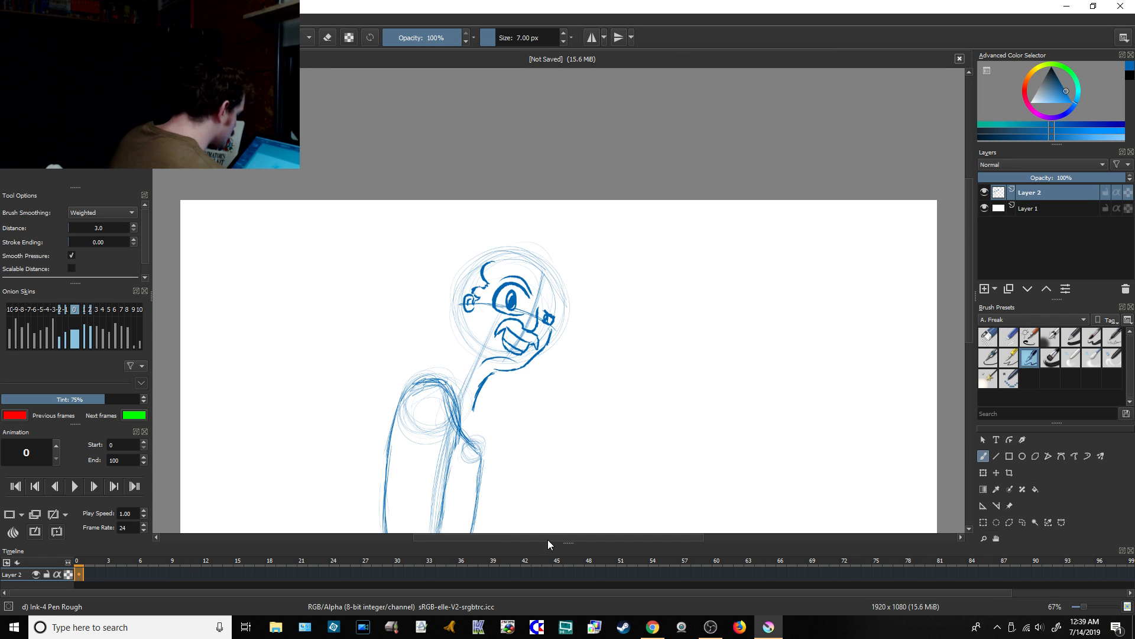
Step: Draw a jagged hairline across the forehead, and add the far eyebrow and the far side of the face
drag(548, 539, 525, 537)
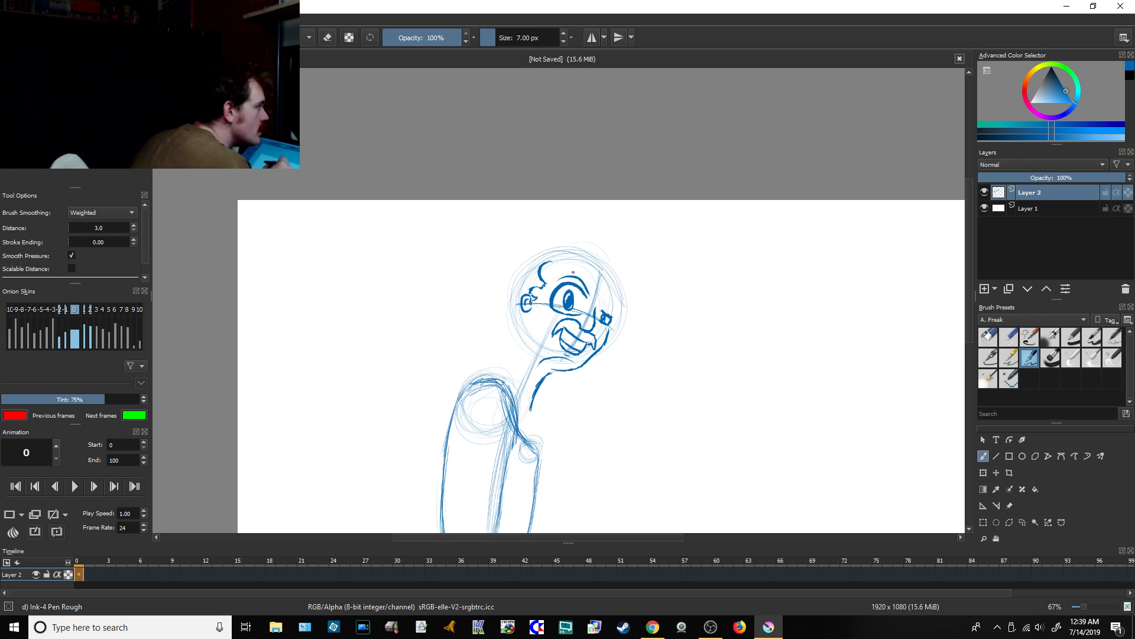
mouse_move(554, 255)
mouse_down()
mouse_move(602, 289)
mouse_move(615, 279)
mouse_move(609, 293)
mouse_move(625, 289)
mouse_up()
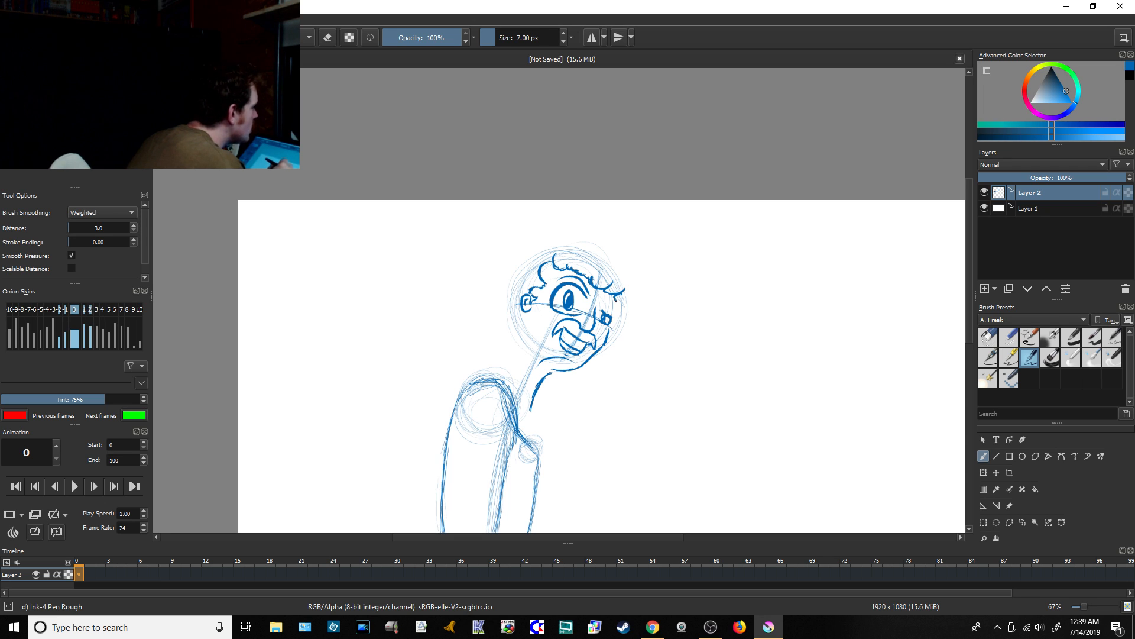
drag(616, 295, 613, 312)
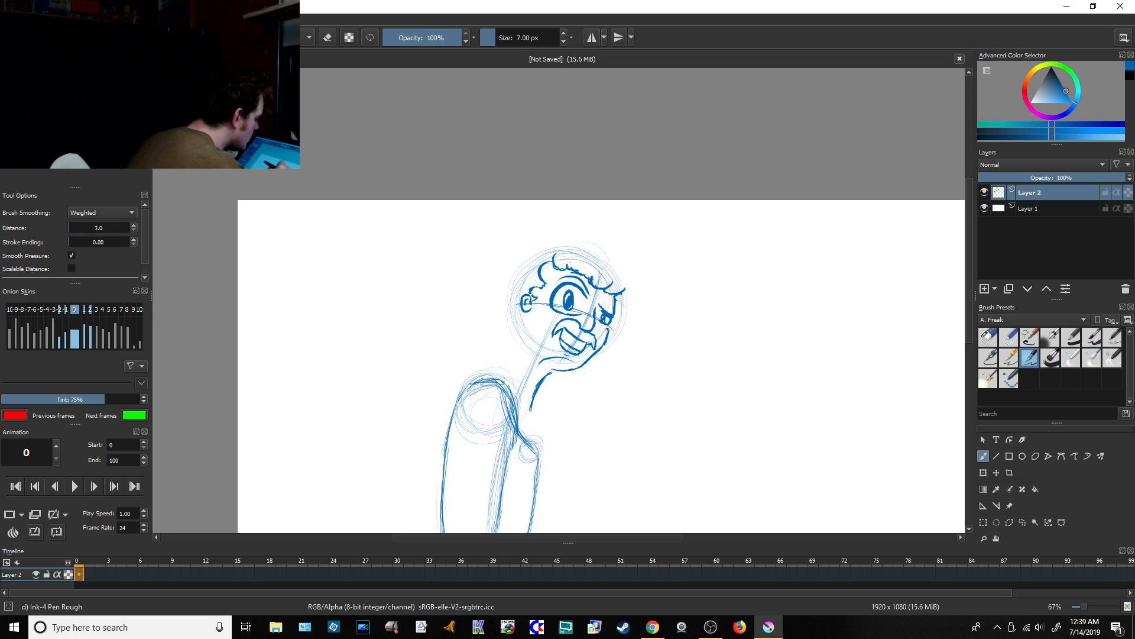
Step: Check the live chat in Chrome and the stream in OBS, and return to Krita
click(651, 626)
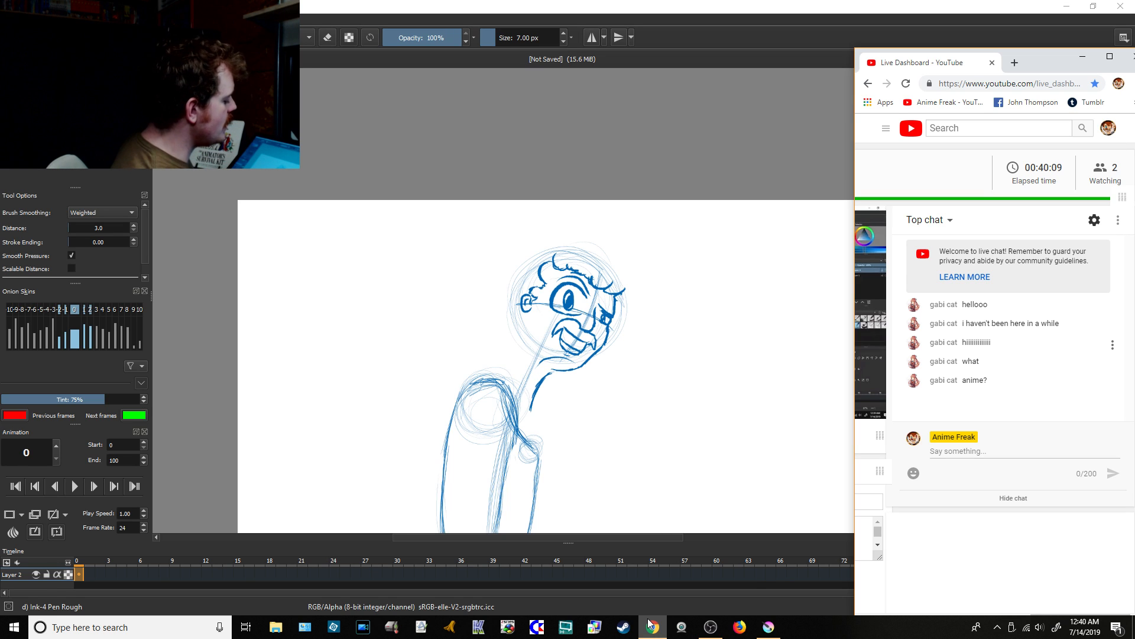
click(710, 626)
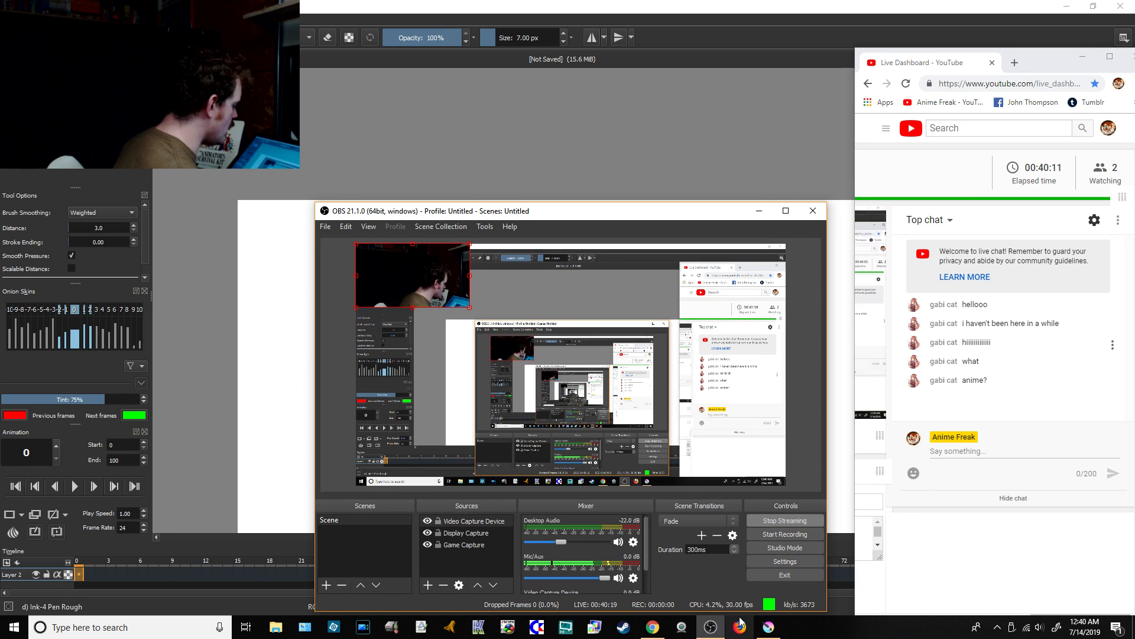
click(768, 626)
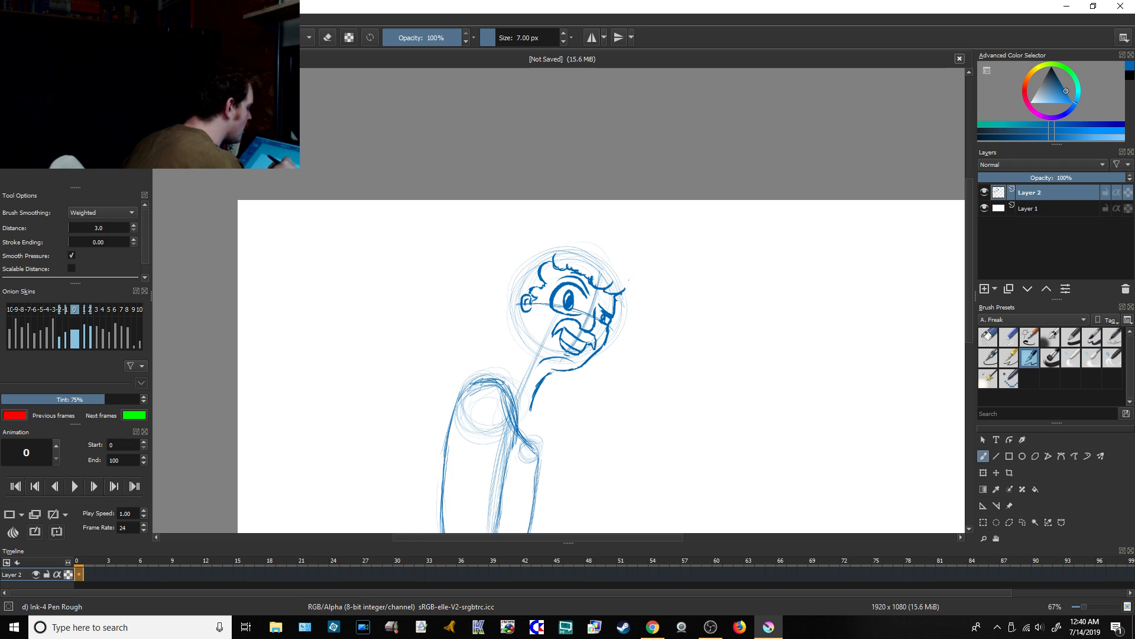
Step: Sketch the hair with a curled front tuft, a rounded crown, ragged strands at the back and a small far sideburn
mouse_move(629, 279)
mouse_down()
mouse_move(625, 248)
mouse_move(611, 268)
mouse_move(595, 245)
mouse_move(551, 239)
mouse_up()
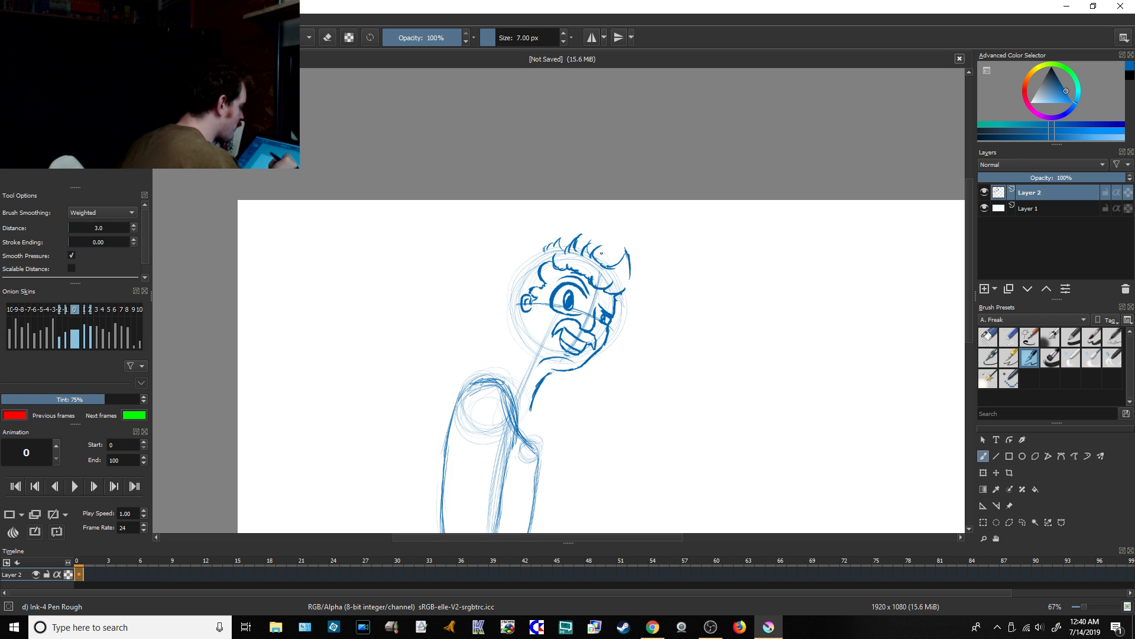
mouse_move(572, 235)
mouse_down()
mouse_move(598, 228)
mouse_move(625, 242)
mouse_move(614, 259)
mouse_move(569, 235)
mouse_move(584, 230)
mouse_move(544, 224)
mouse_move(530, 239)
mouse_move(528, 230)
mouse_move(498, 290)
mouse_move(504, 335)
mouse_up()
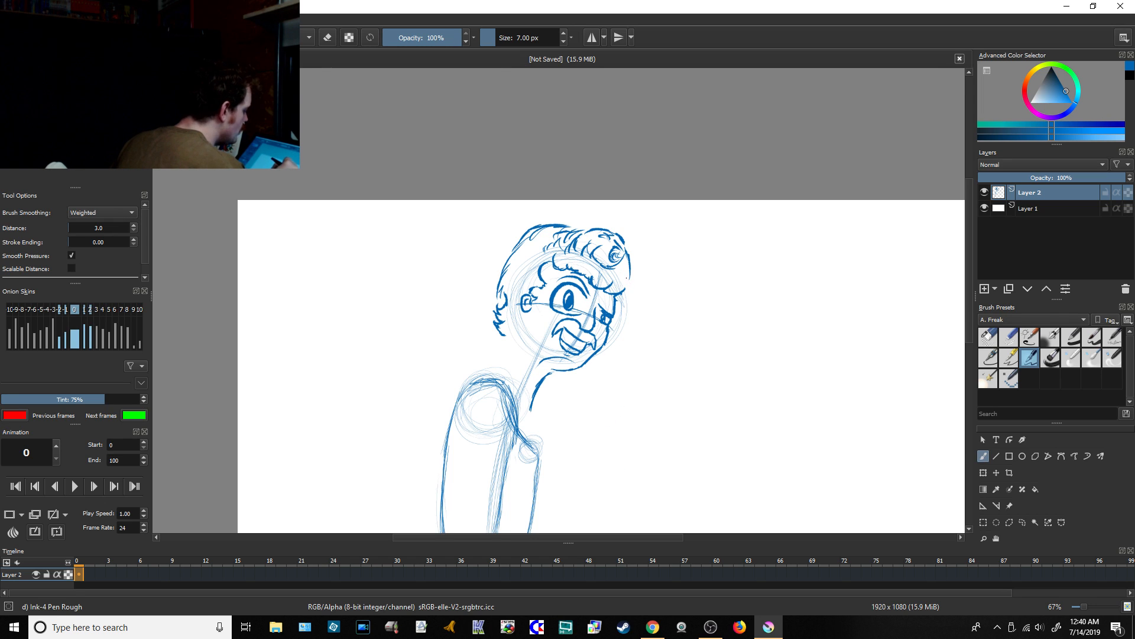
drag(630, 277, 623, 290)
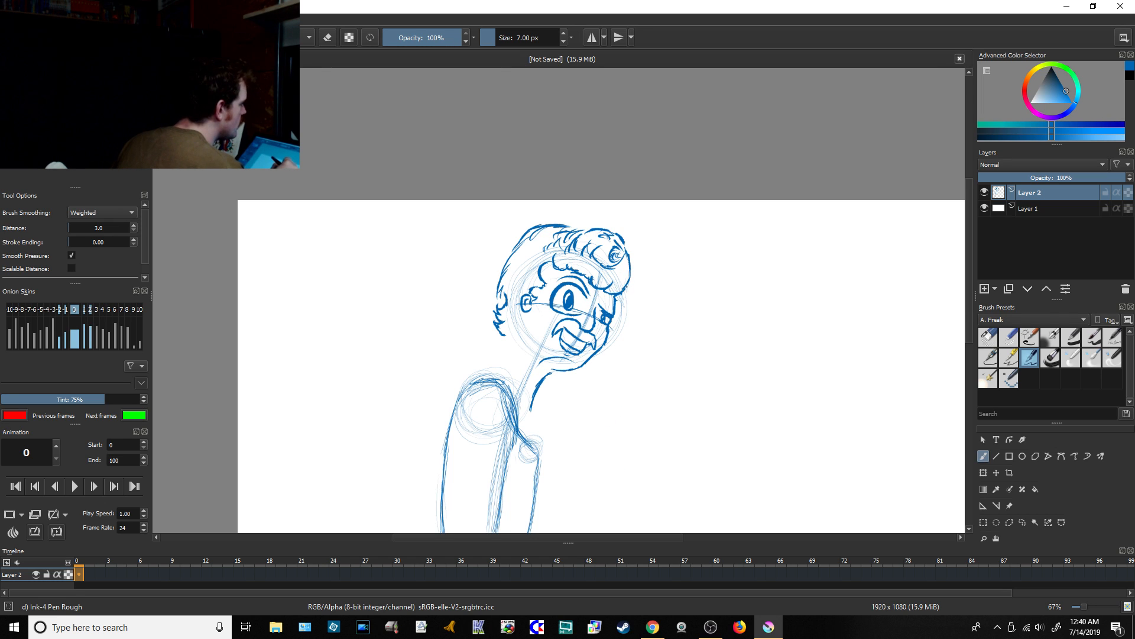
drag(622, 298, 628, 304)
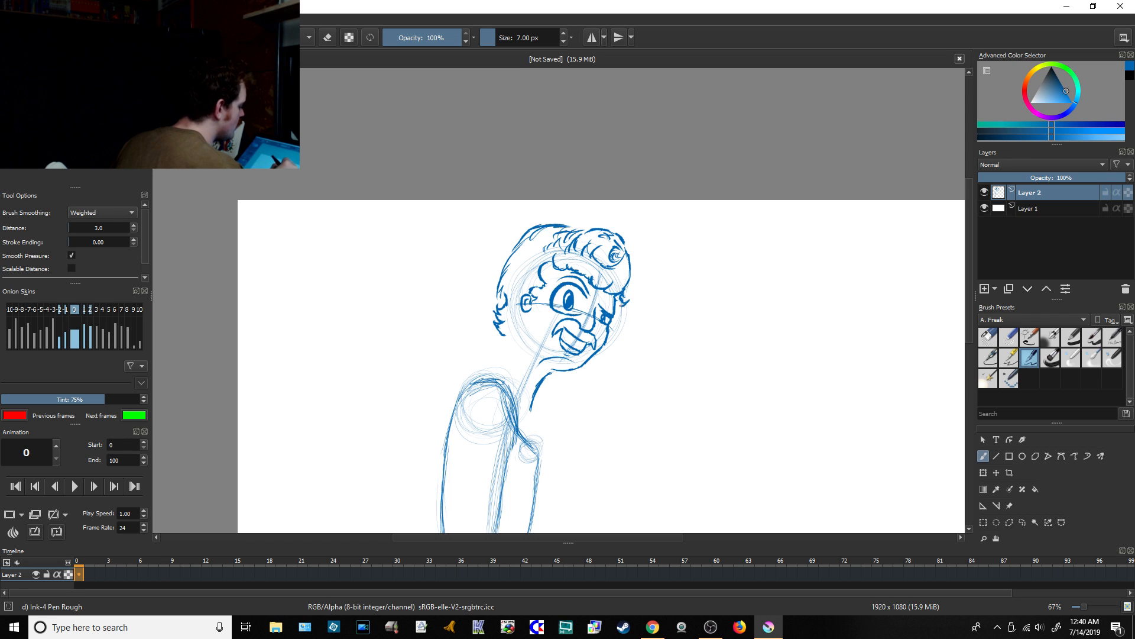
Step: Check the live chat in Chrome after outlining the hair, and return to Krita
click(653, 626)
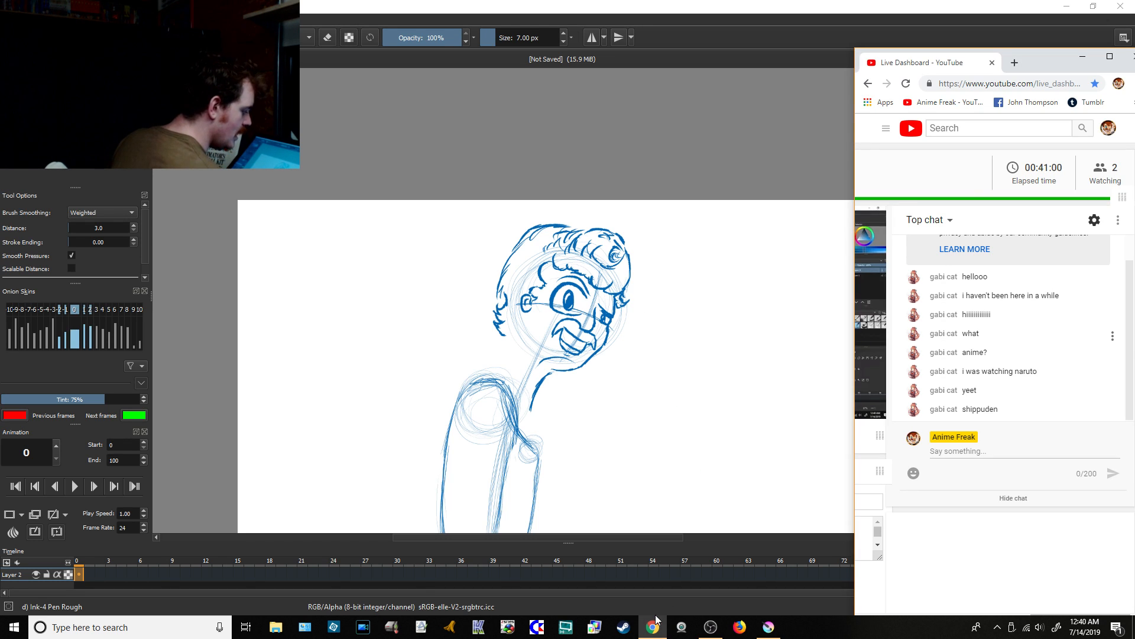
click(772, 628)
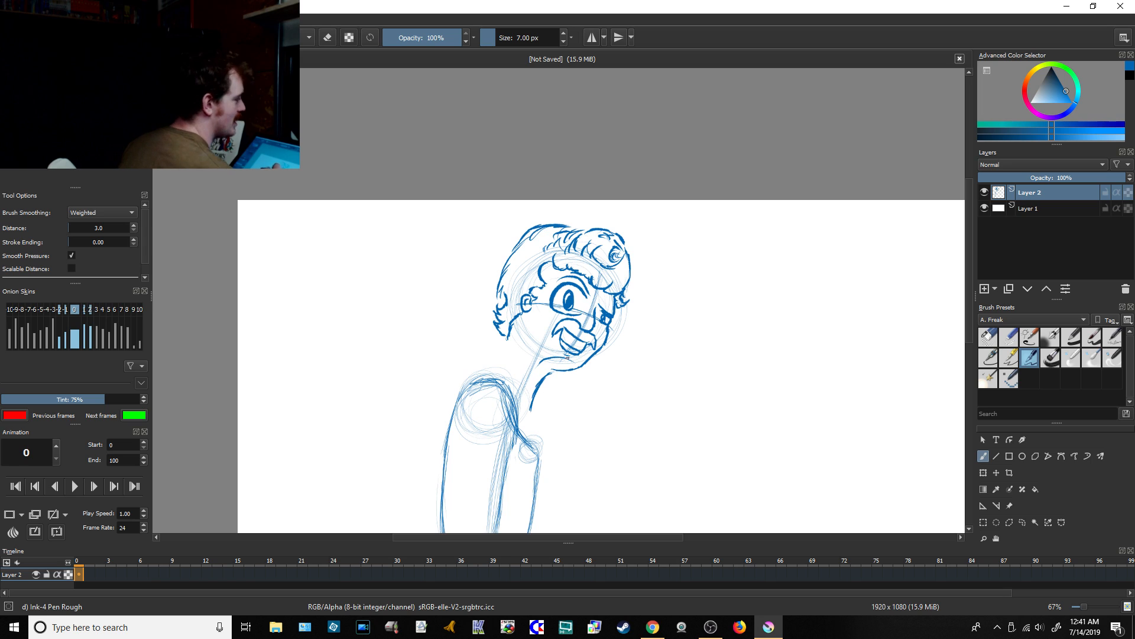
Step: Draw the back of the neck down to the near shoulder, and extend the front of the neck from the jaw to the collar
mouse_move(512, 334)
mouse_down()
mouse_move(500, 377)
mouse_move(482, 380)
mouse_up()
drag(507, 357, 500, 368)
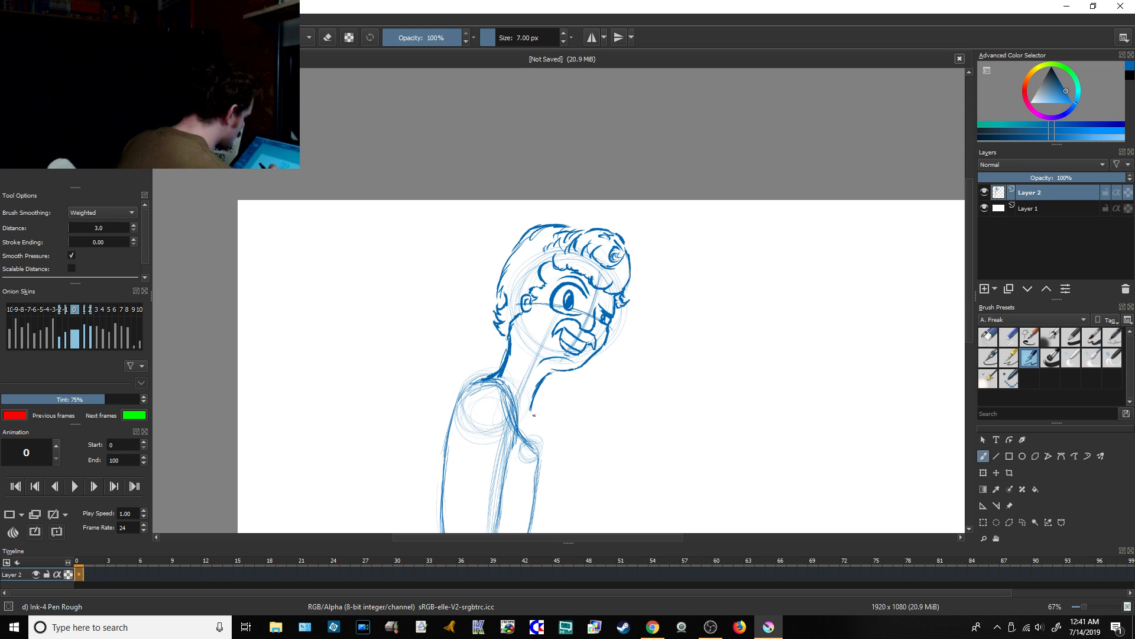
drag(531, 406, 529, 436)
drag(529, 419, 528, 436)
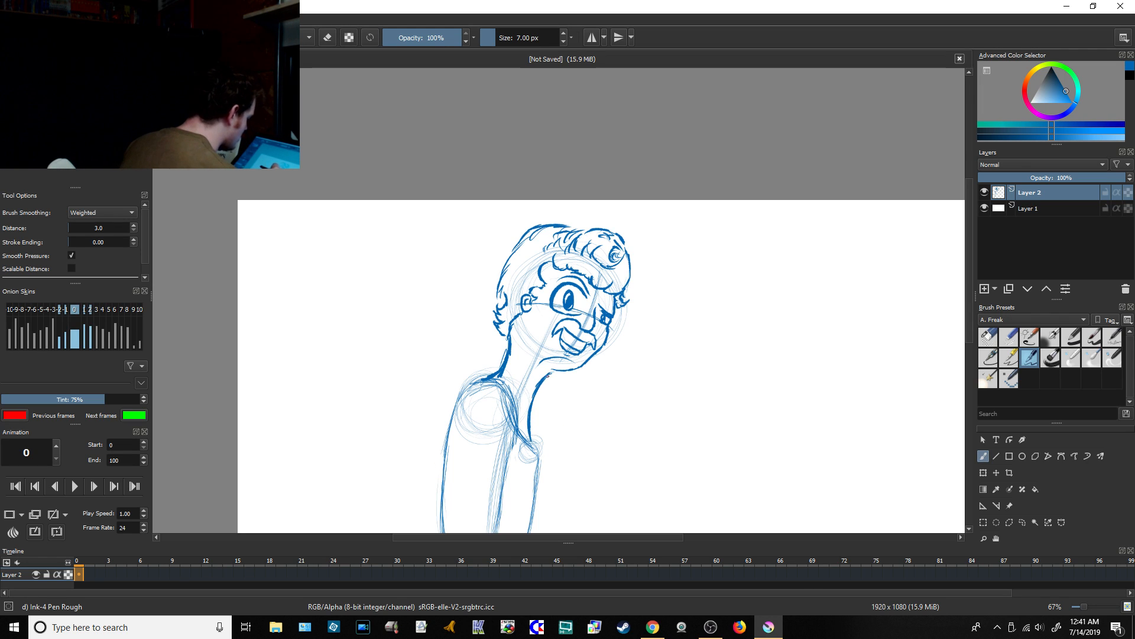
drag(559, 371, 542, 385)
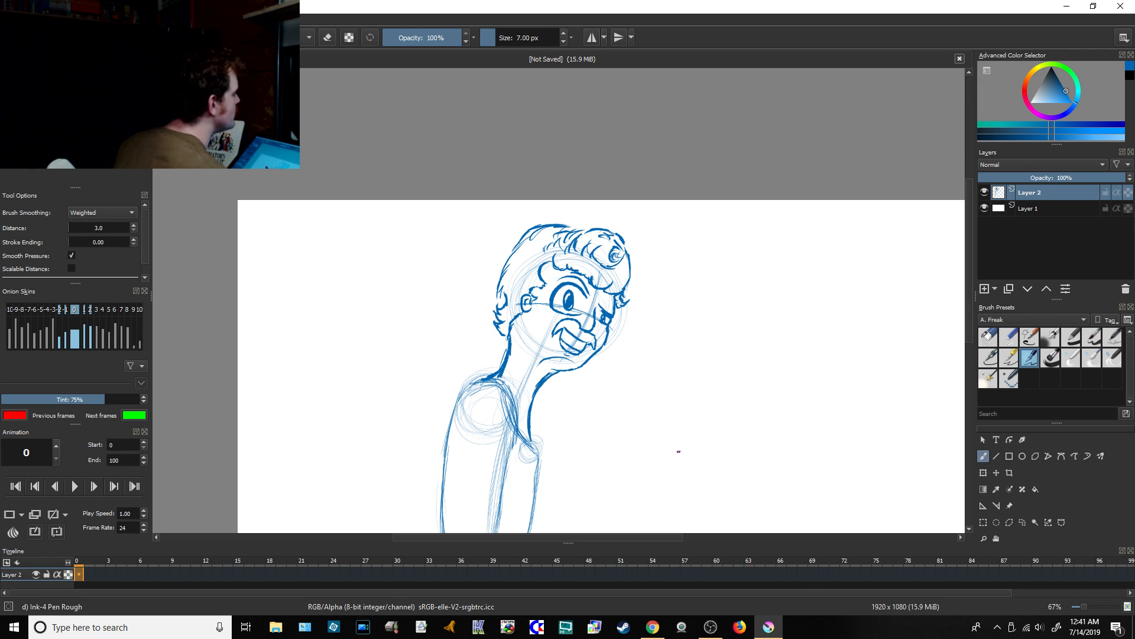
Step: Add an inner neck line from beneath the jaw to the collar with Ink-4 Pen Rough, undoing the first attempt and redrawing it
click(988, 336)
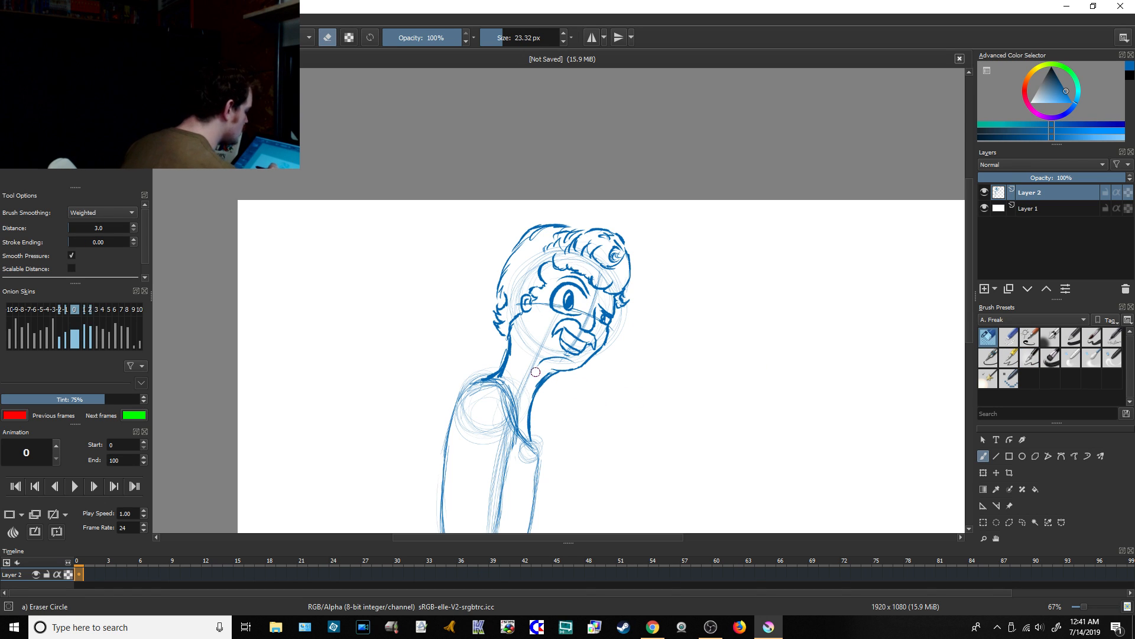
click(1029, 358)
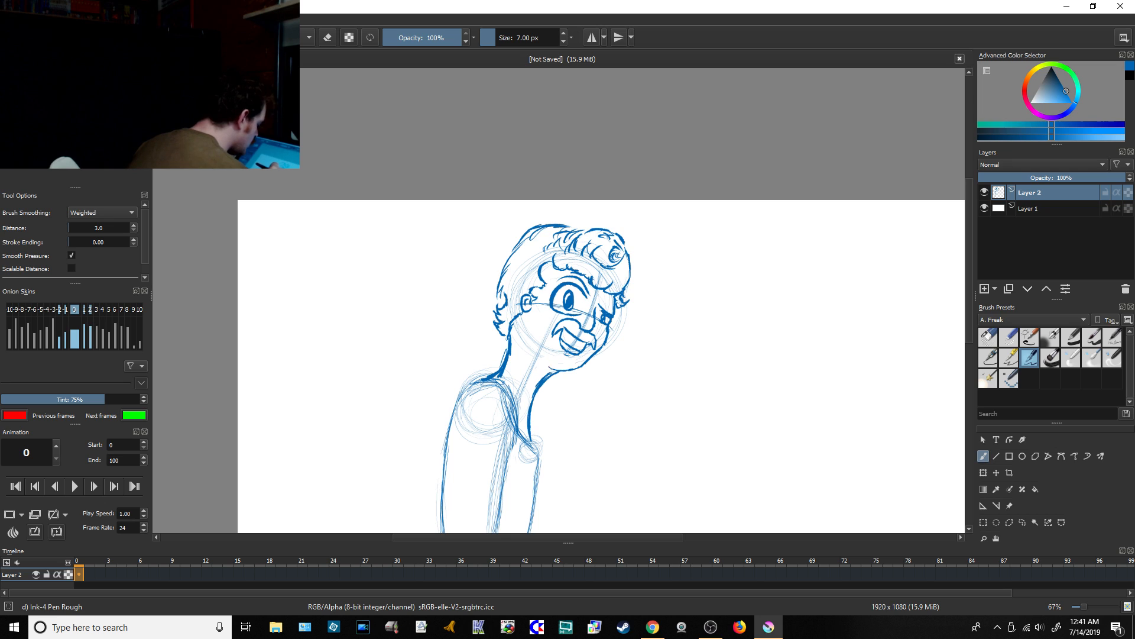
mouse_move(547, 366)
mouse_down()
mouse_move(539, 359)
mouse_move(549, 366)
mouse_move(525, 403)
mouse_move(531, 440)
mouse_up()
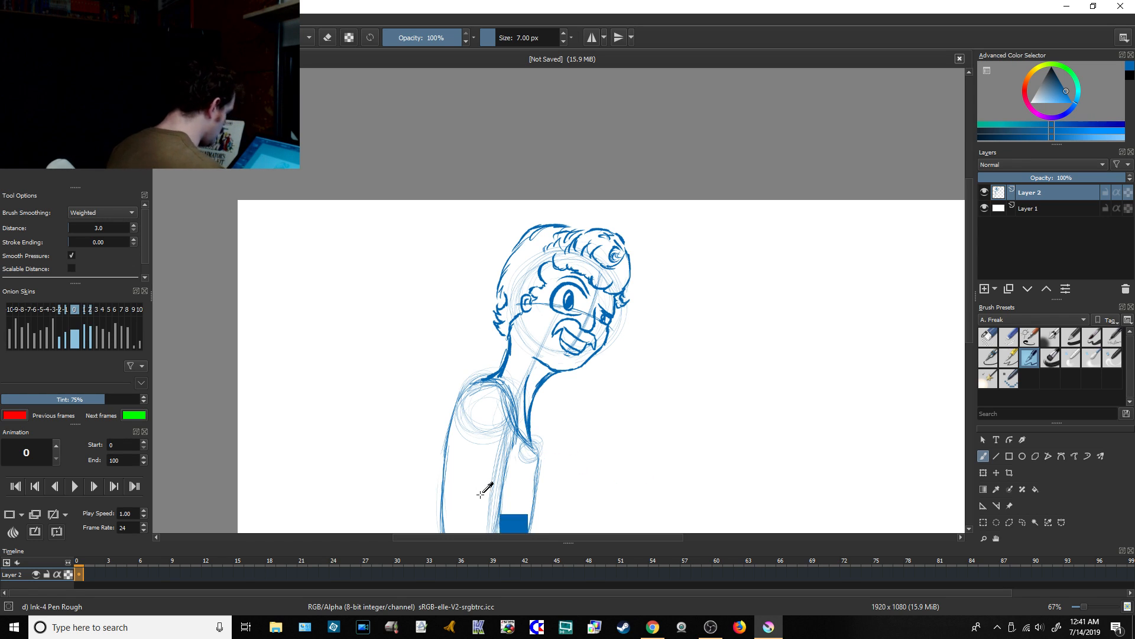
key(ctrl+z)
key(ctrl+z)
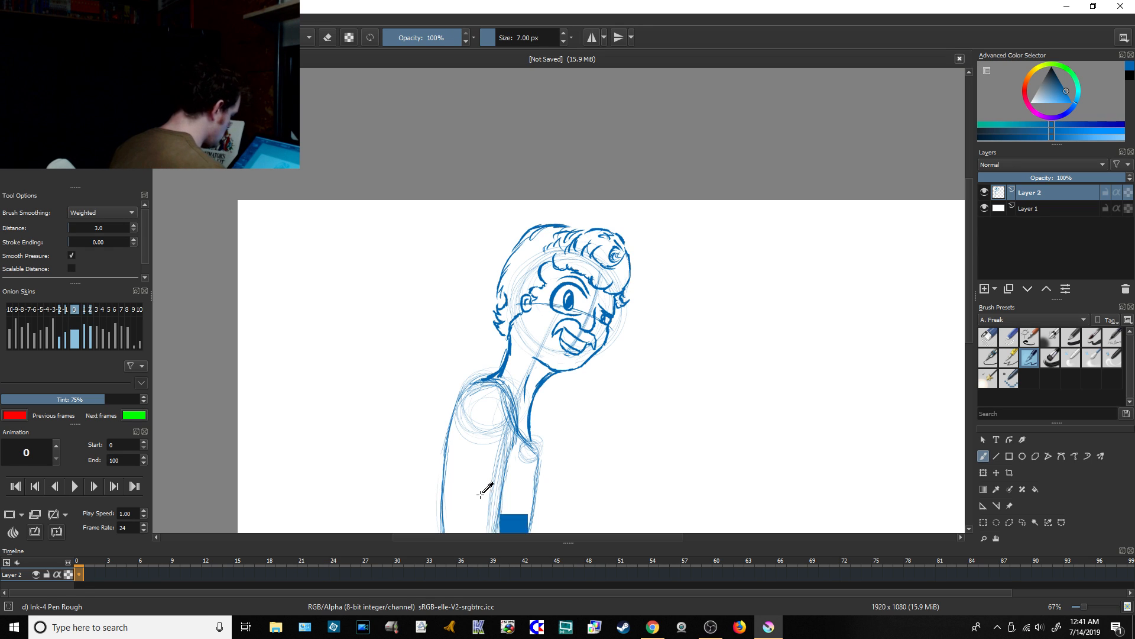
drag(527, 377, 519, 431)
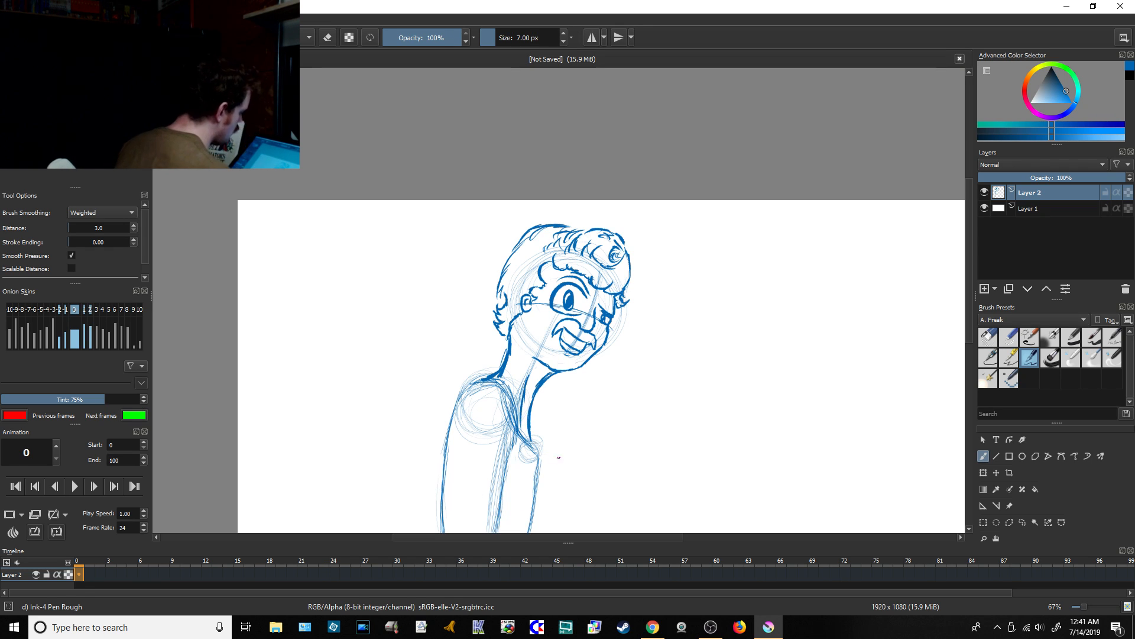
Step: Check the live chat in Chrome after drawing the neck, and return to Krita
click(653, 627)
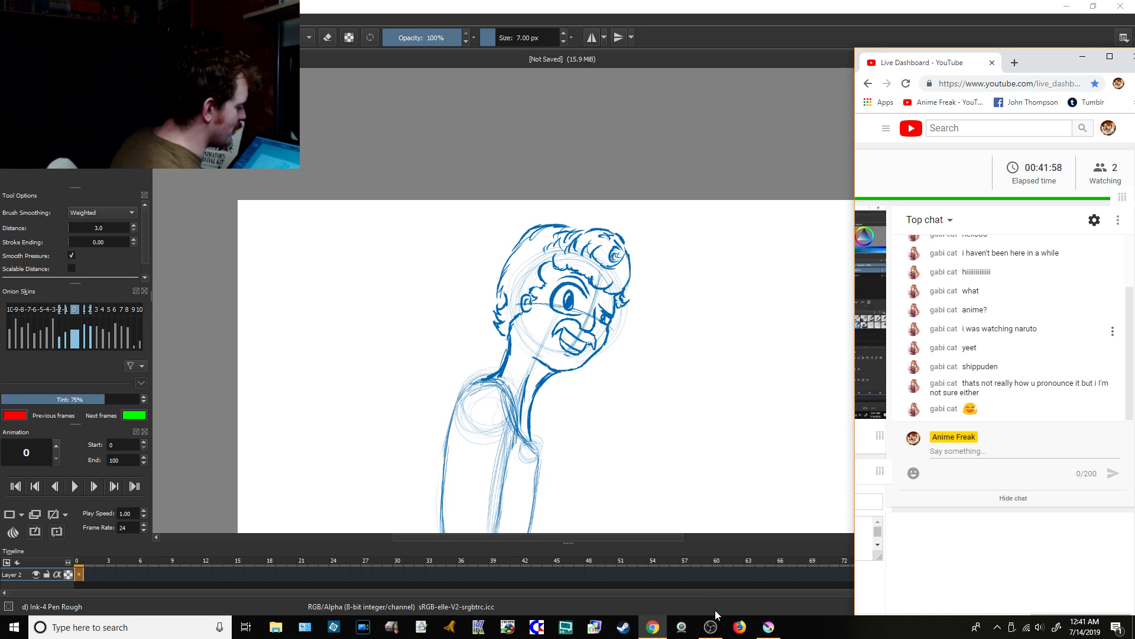
click(767, 628)
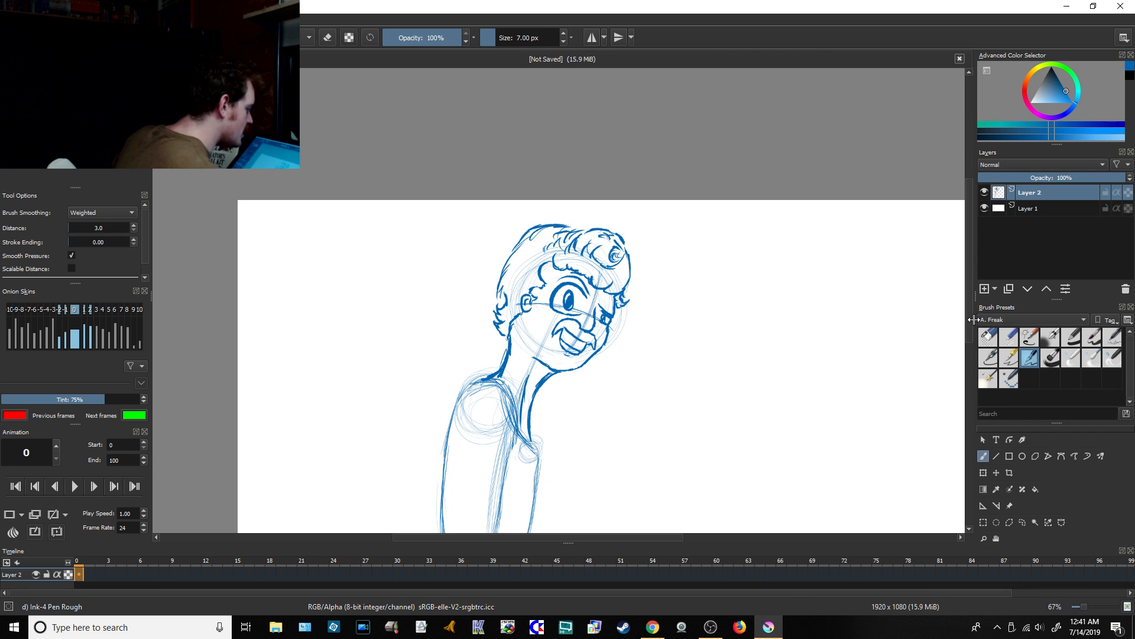
Step: Insert a blank frame at frame 0 on Layer 2, and undo the clearing of the character drawing
drag(969, 335, 968, 381)
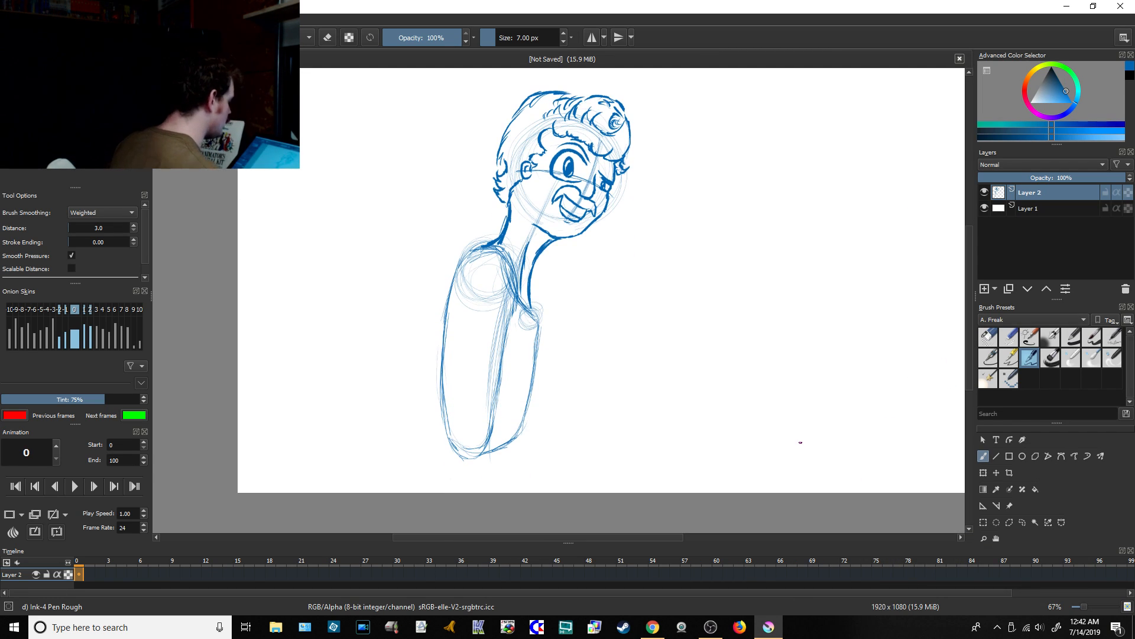
drag(969, 328, 960, 320)
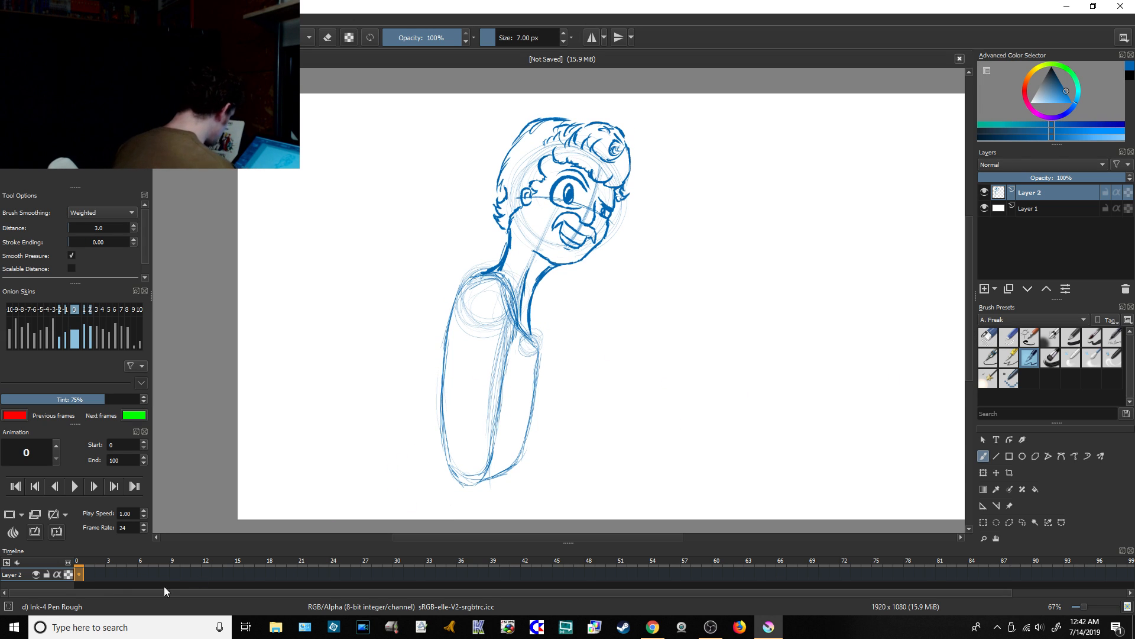
key(Insert)
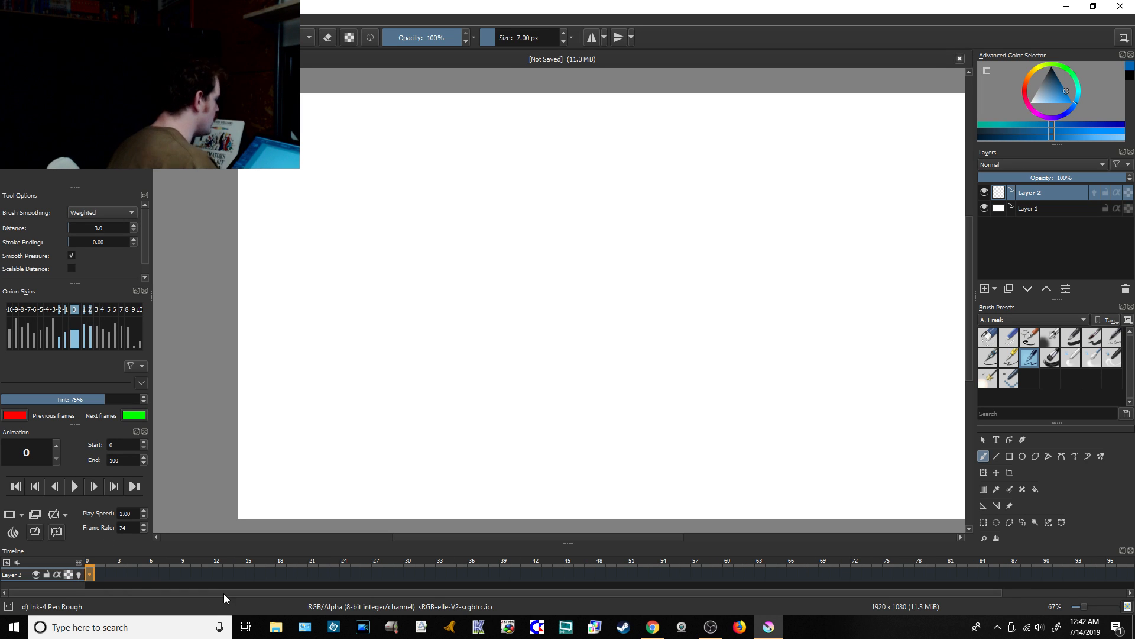
key(ctrl+z)
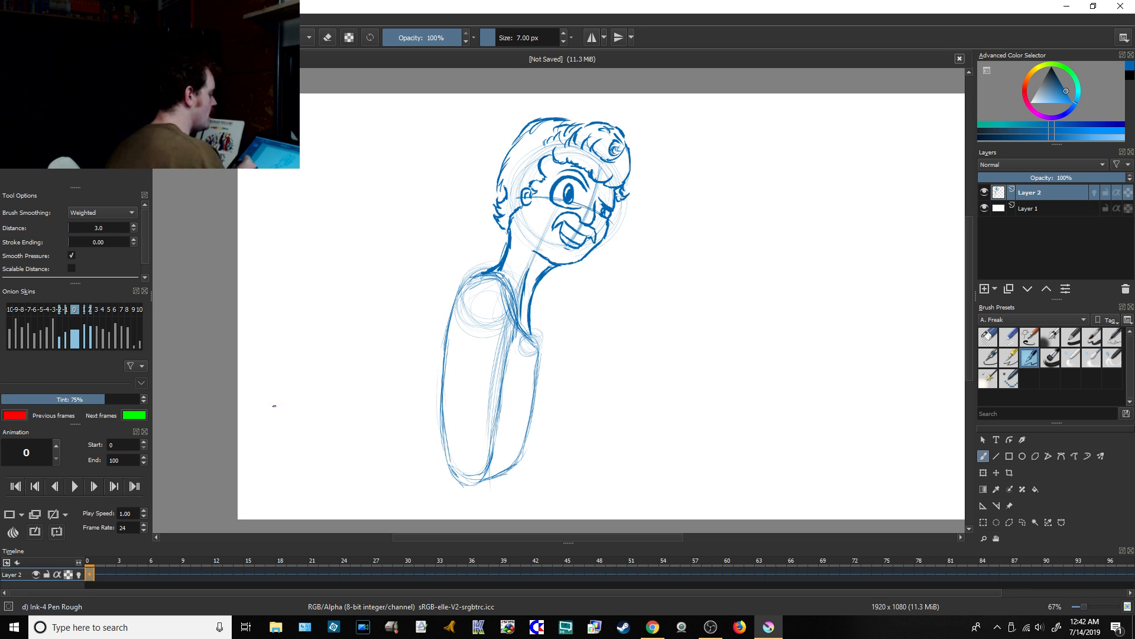
scroll(692, 439, up, 2)
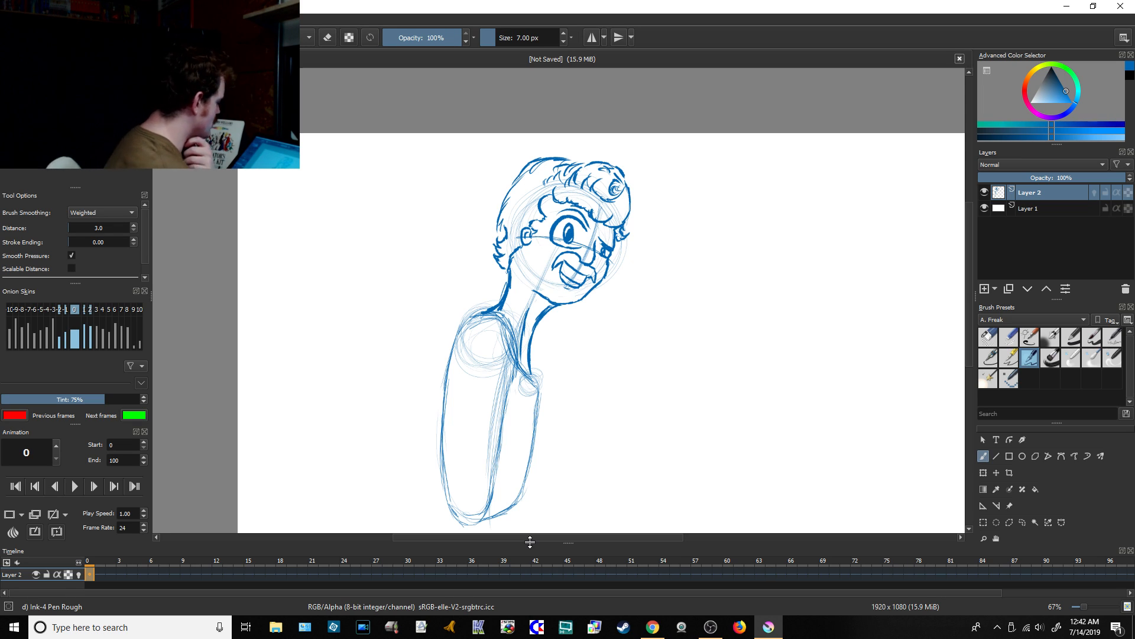
Step: Check the live chat in Chrome before starting the hand, and return to Krita
click(653, 627)
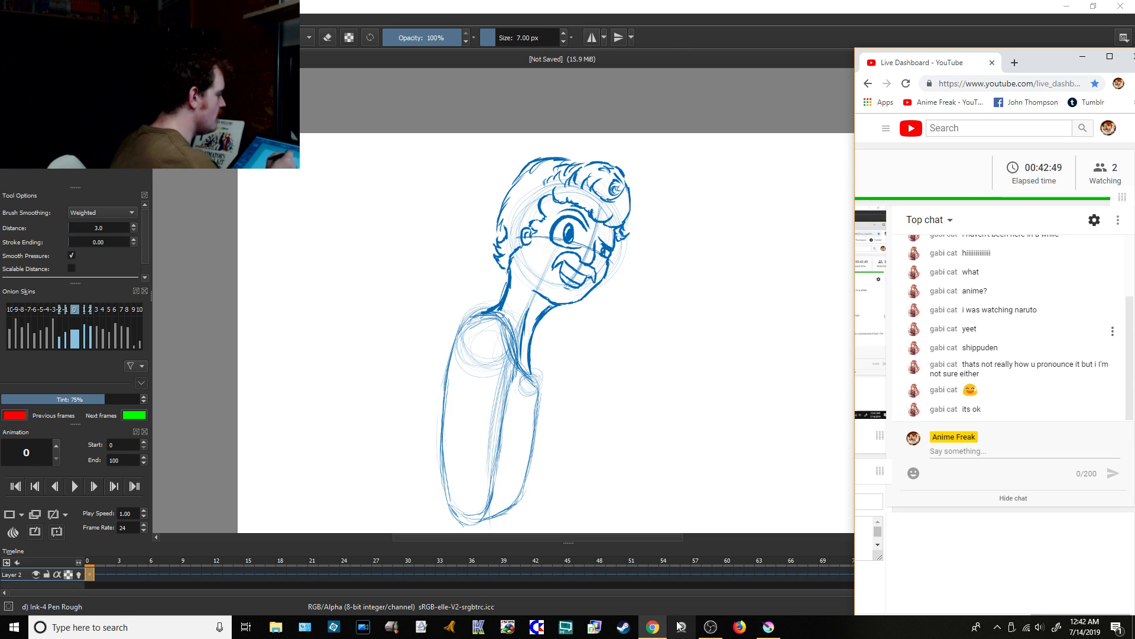
click(674, 41)
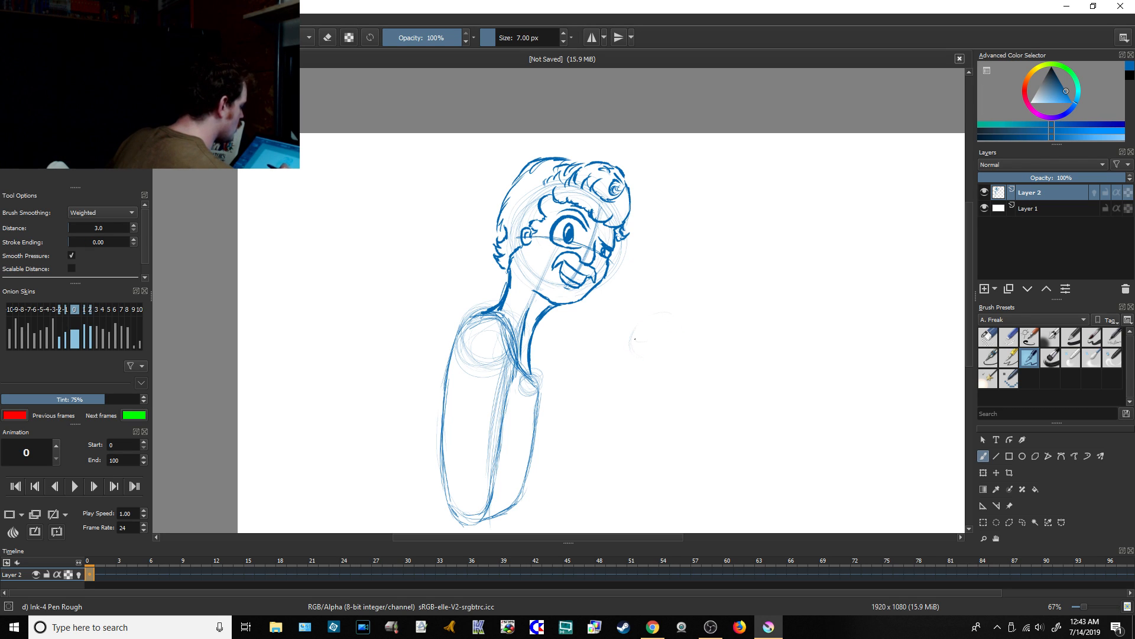
Step: Sketch a raised hand in front of the torso with an oval guide, palm, thumb base, elongated finger block and outermost finger
mouse_move(634, 338)
mouse_down()
mouse_move(686, 321)
mouse_move(638, 358)
mouse_up()
mouse_move(677, 322)
mouse_down()
mouse_move(657, 356)
mouse_move(635, 352)
mouse_up()
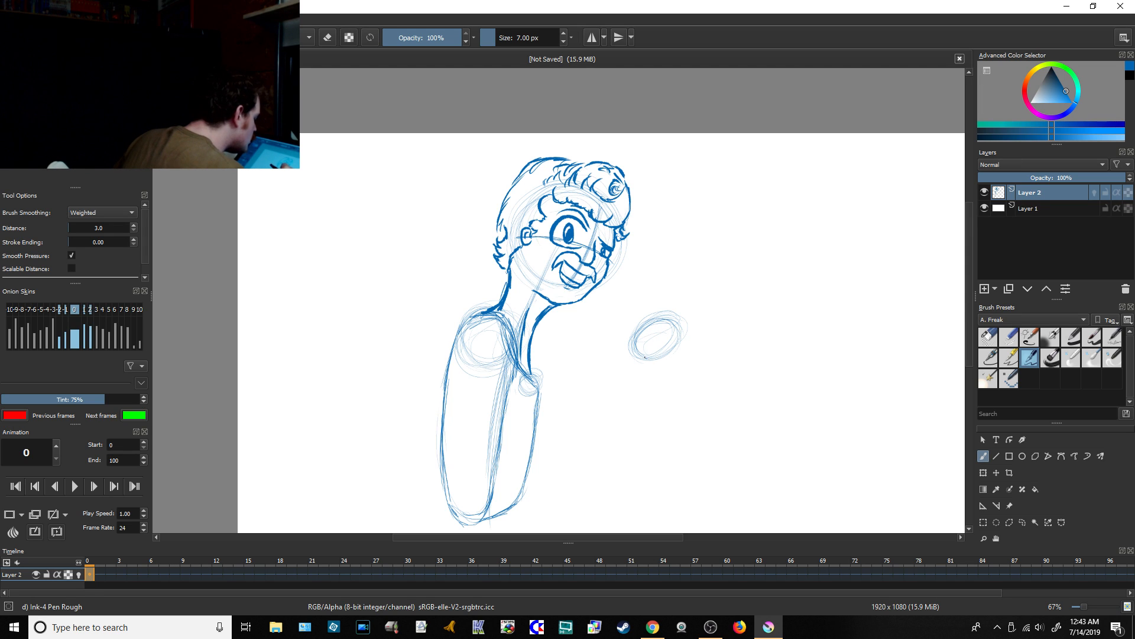
drag(645, 358, 645, 350)
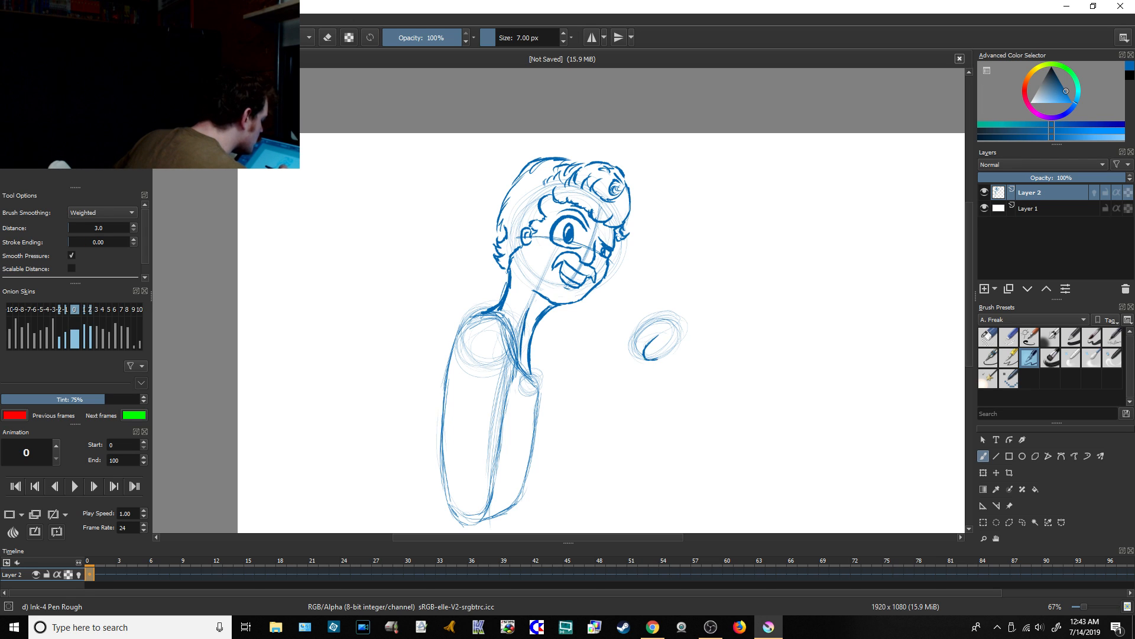
mouse_move(657, 358)
mouse_down()
mouse_move(681, 334)
mouse_move(666, 333)
mouse_up()
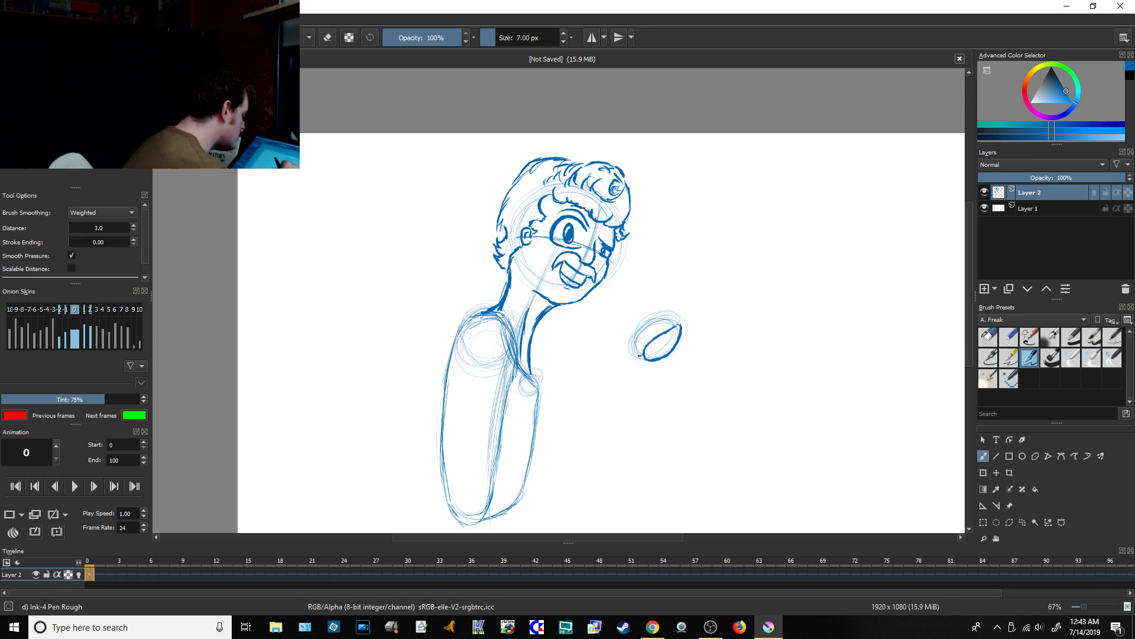
drag(639, 357, 630, 347)
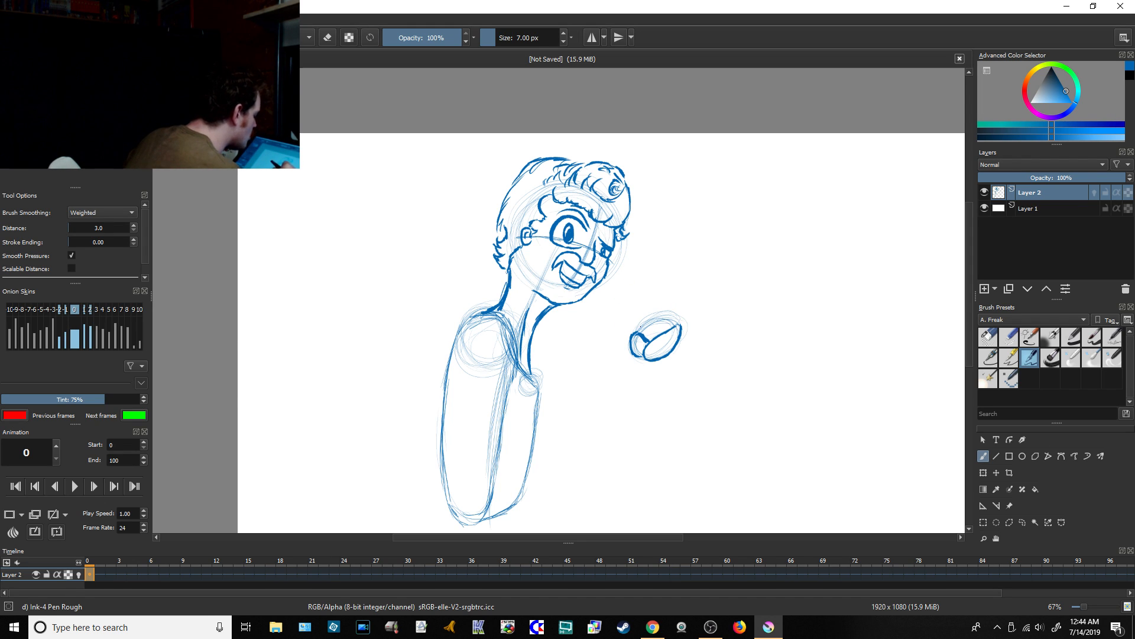
mouse_move(644, 323)
mouse_down()
mouse_move(665, 293)
mouse_move(699, 285)
mouse_move(683, 325)
mouse_move(701, 296)
mouse_move(671, 296)
mouse_move(687, 282)
mouse_move(651, 318)
mouse_up()
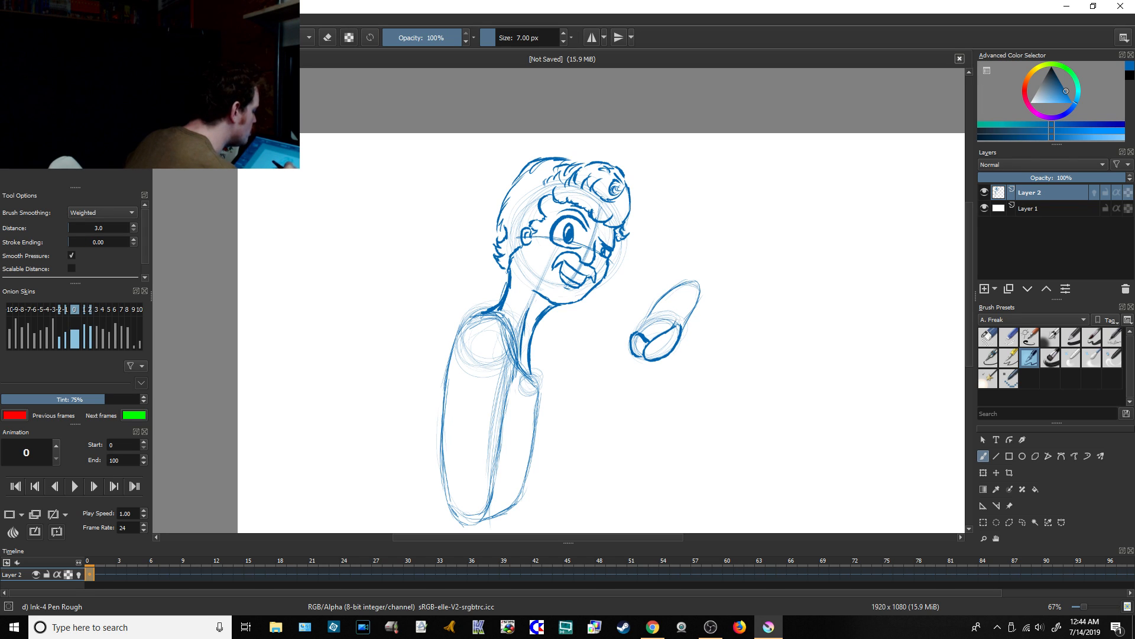
drag(692, 294, 674, 327)
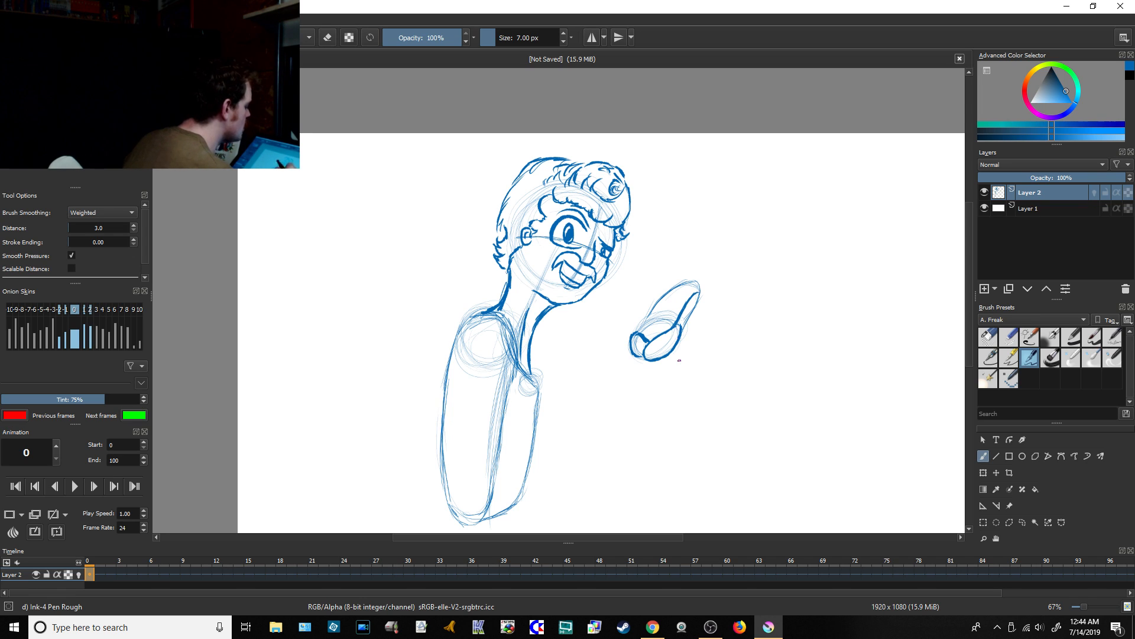
Step: Check the live chat in Chrome after drawing the first finger, and return to Krita
click(656, 626)
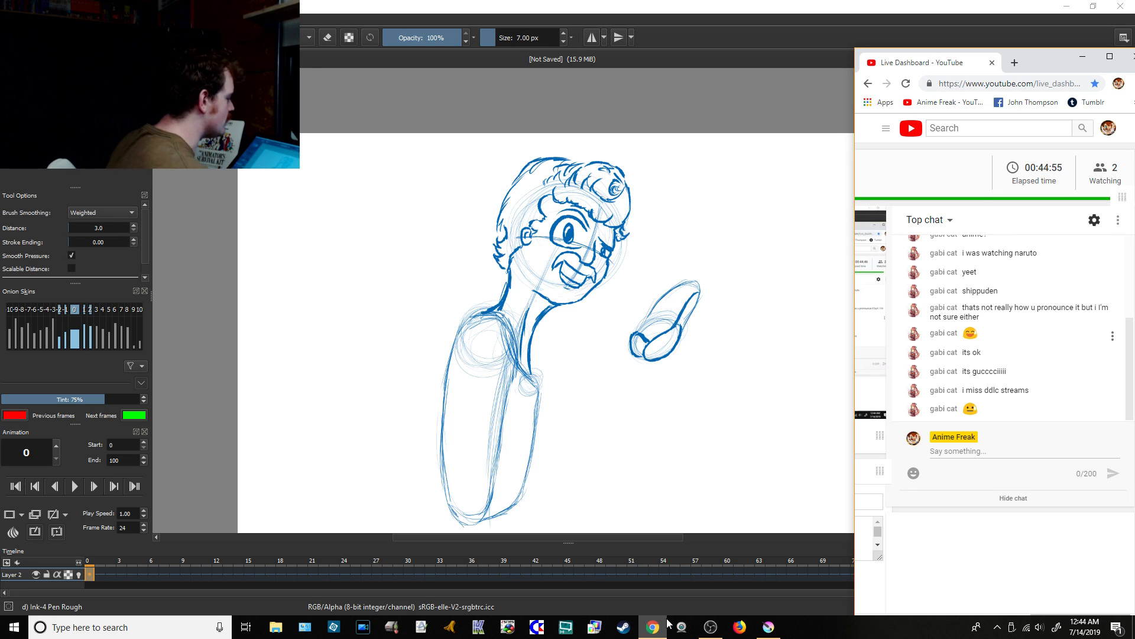
click(672, 62)
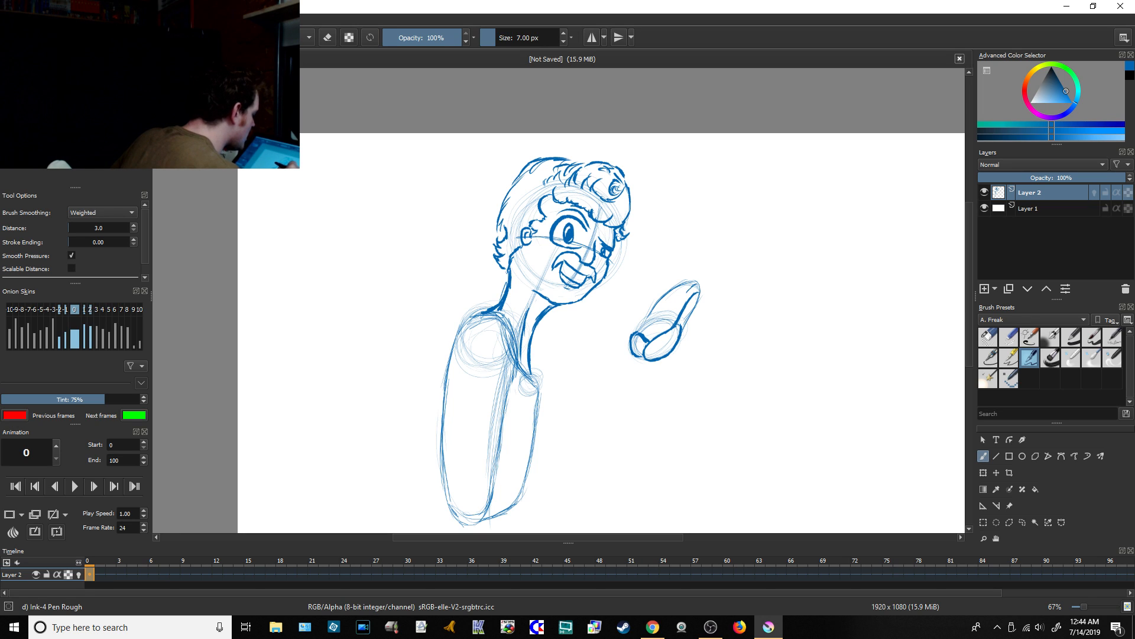
Step: Draw the remaining fingers inside the finger block and add the outstretched thumb
drag(684, 298, 677, 308)
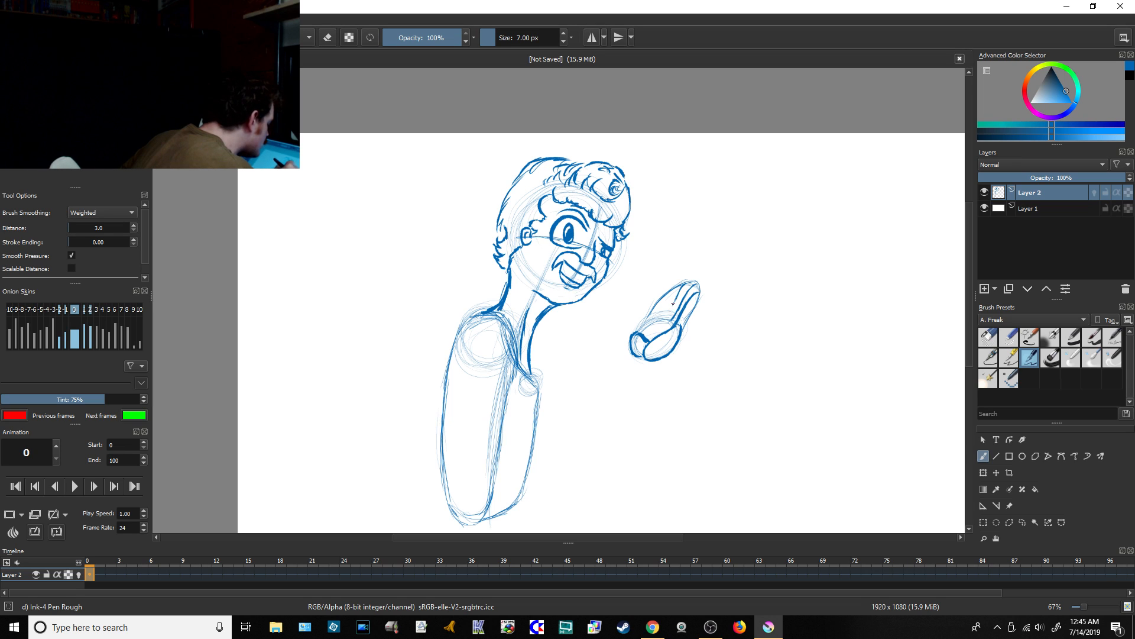
drag(673, 301, 663, 319)
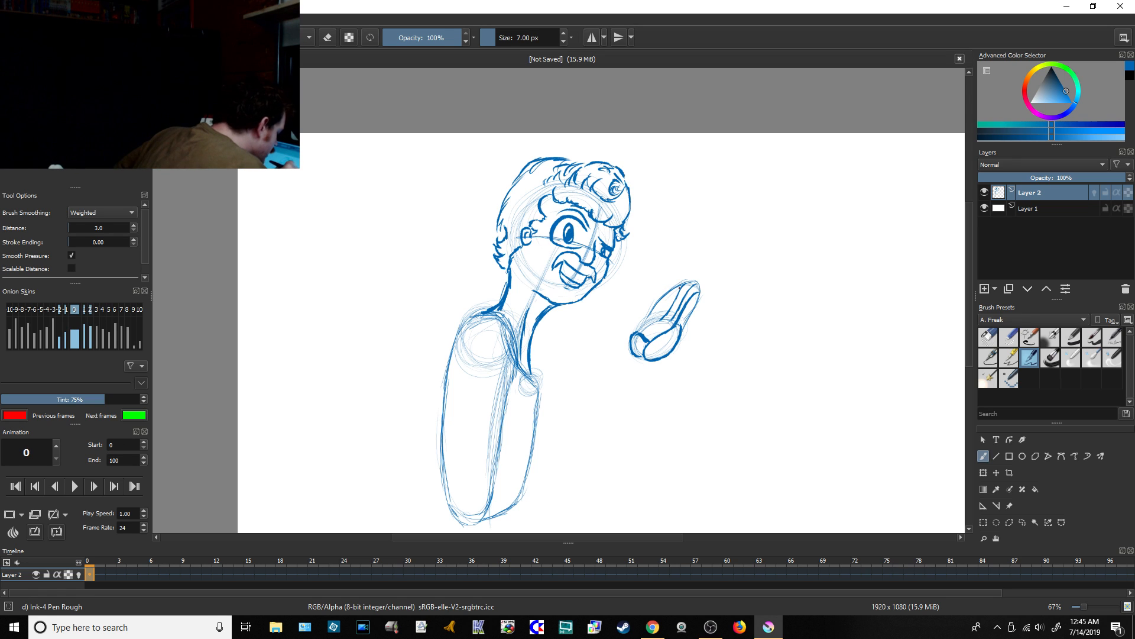
drag(674, 289, 648, 324)
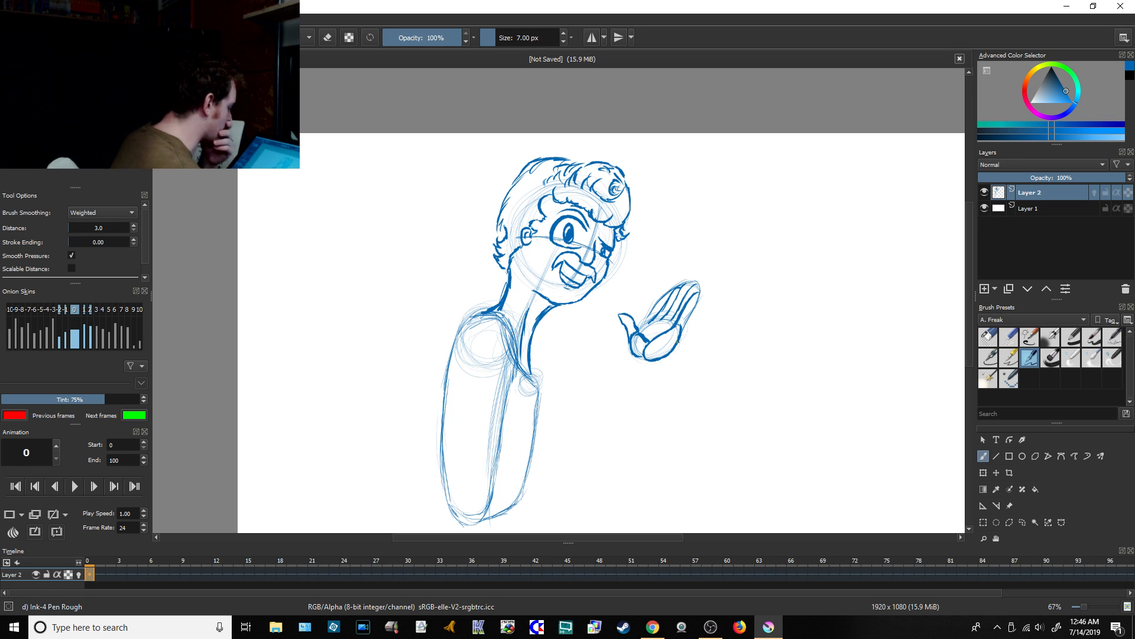
Step: Check the live chat in Chrome after completing the hand, and return to Krita
click(653, 627)
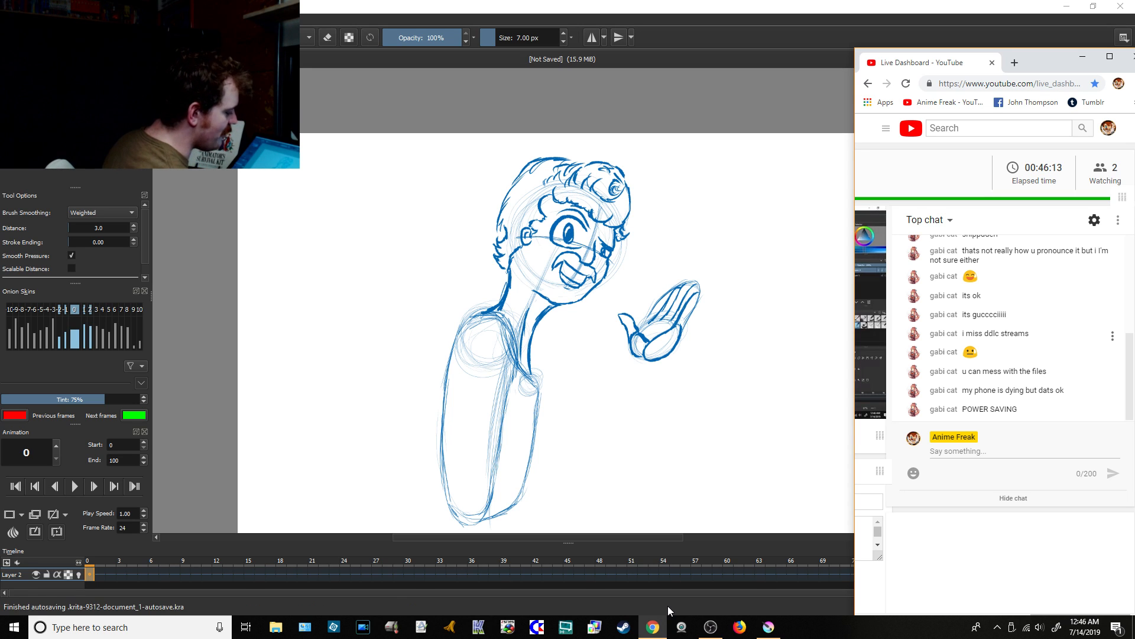
click(680, 58)
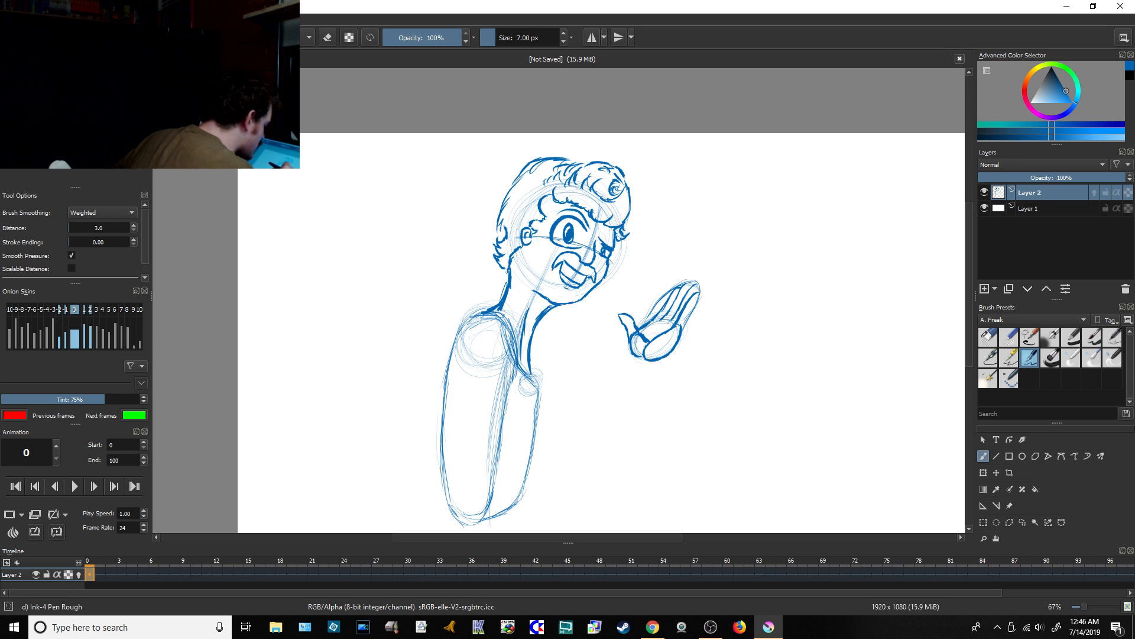
Step: Draw the raised hand's arm with an elbow circle, a forearm up to the wrist and an upper arm joining the torso
click(988, 336)
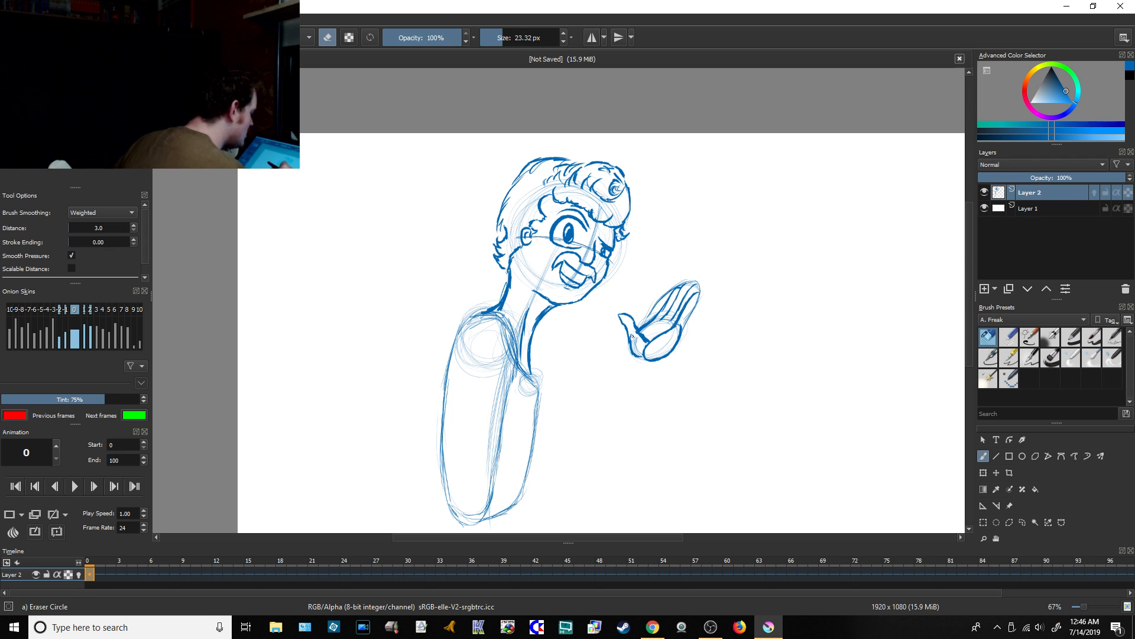
click(1030, 358)
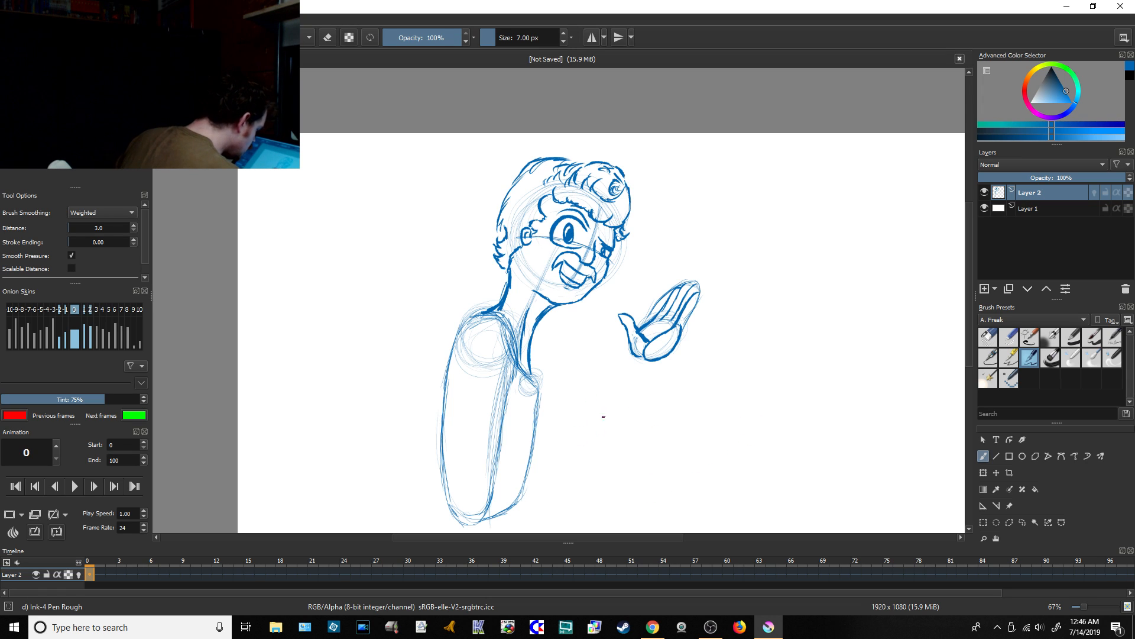
mouse_move(597, 426)
mouse_down()
mouse_move(586, 437)
mouse_move(594, 423)
mouse_up()
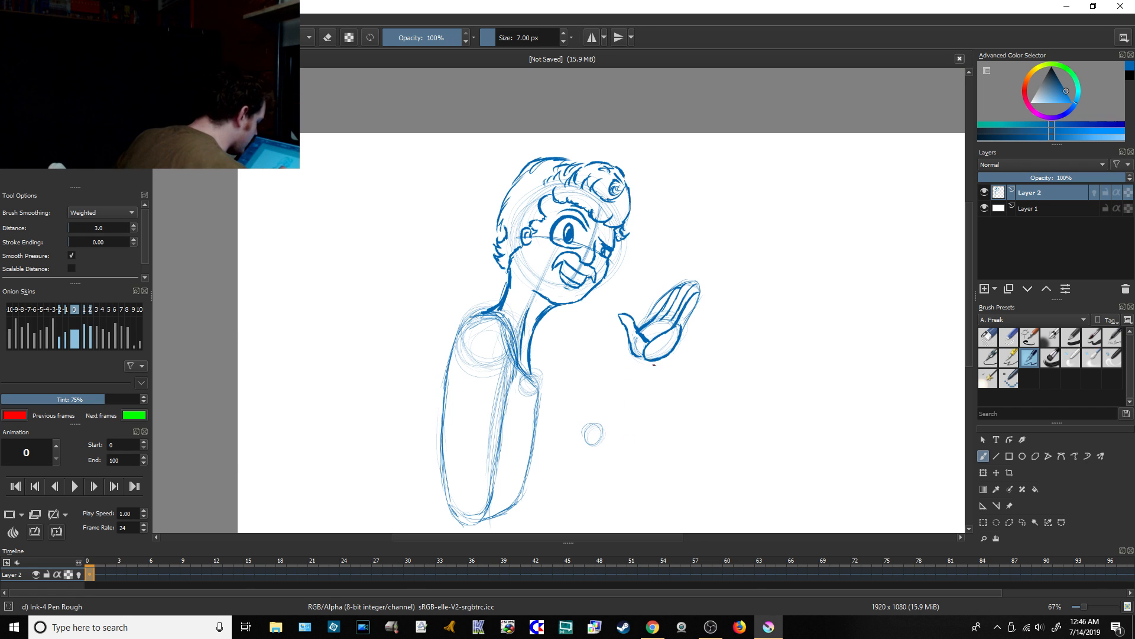
mouse_move(664, 357)
mouse_down()
mouse_move(609, 436)
mouse_move(592, 450)
mouse_move(575, 435)
mouse_move(630, 361)
mouse_move(576, 437)
mouse_up()
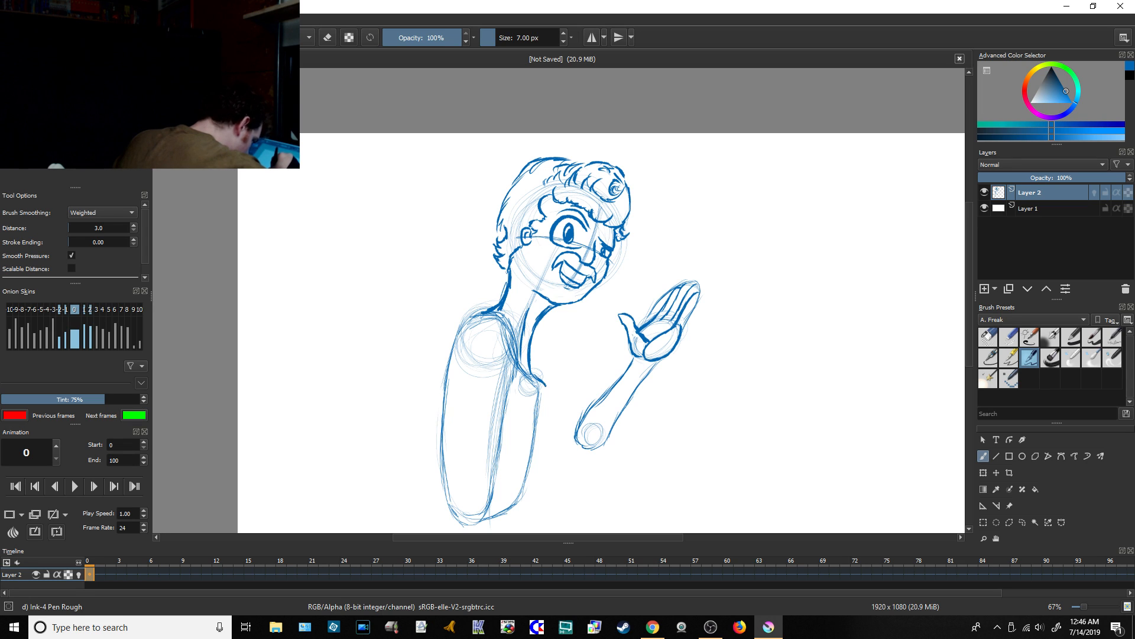
mouse_move(546, 388)
mouse_down()
mouse_move(558, 411)
mouse_move(586, 423)
mouse_up()
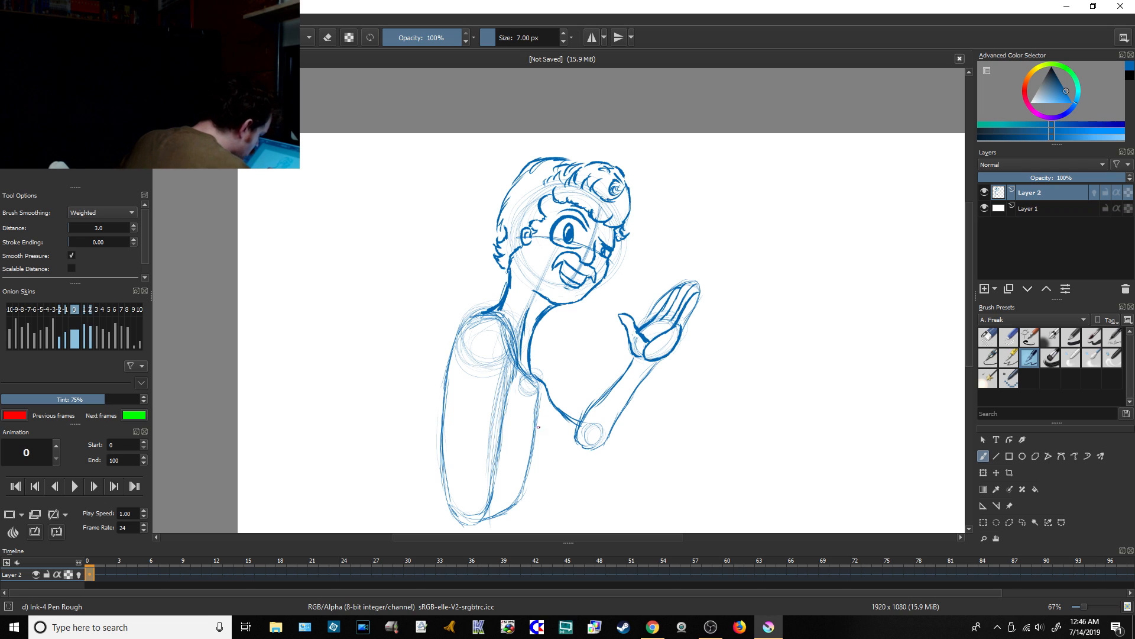
mouse_move(550, 437)
mouse_down()
mouse_move(600, 448)
mouse_move(612, 424)
mouse_move(574, 439)
mouse_up()
drag(606, 399, 585, 417)
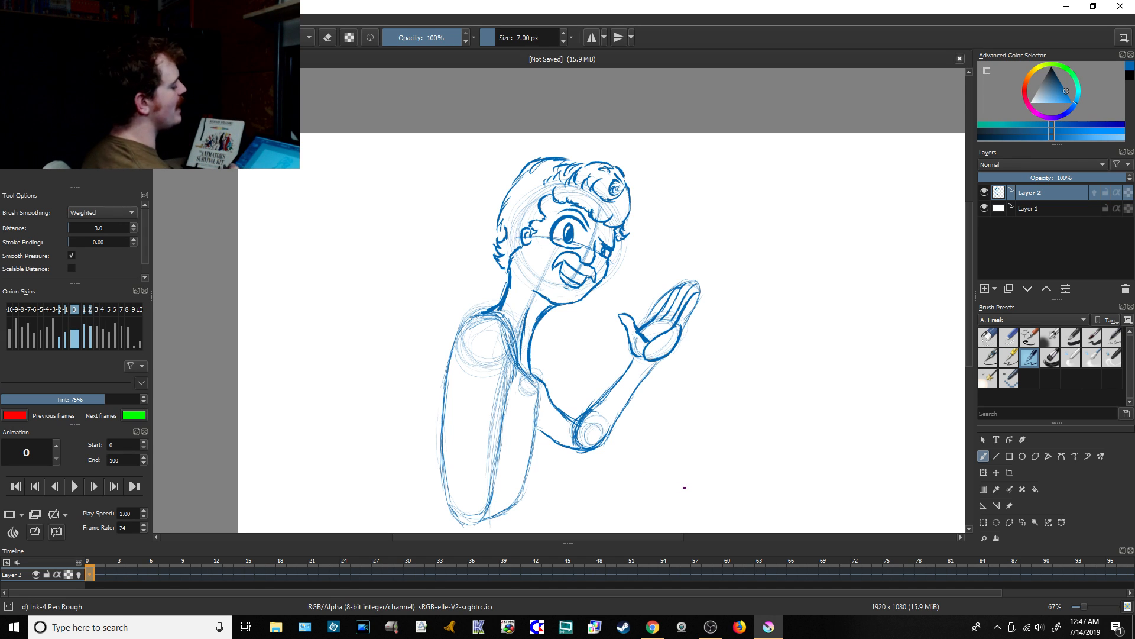
Step: Check the live chat in Chrome after attaching the raised arm, and return to Krita
click(652, 627)
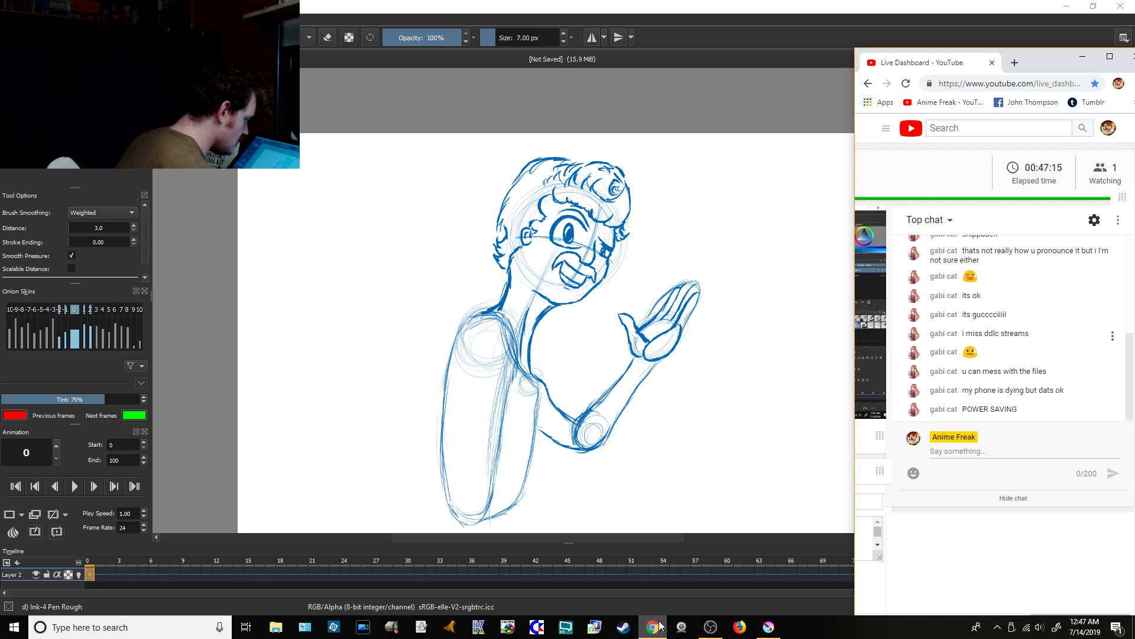
click(776, 626)
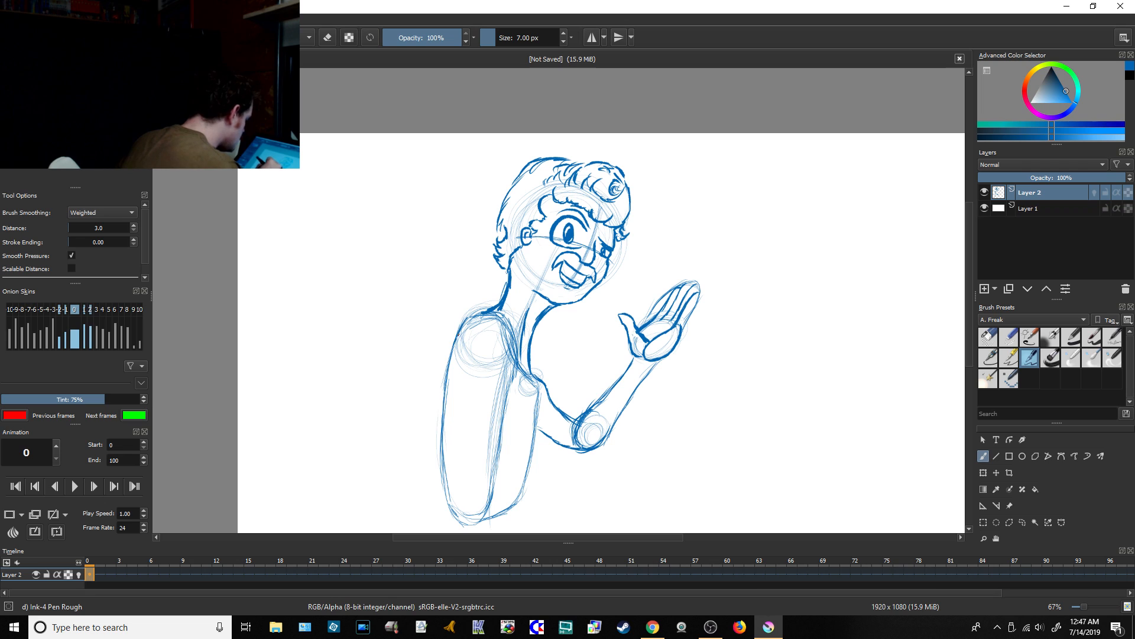
Step: Darken both edges of the long form hanging from the near shoulder and add short flared strokes at its lower end
mouse_move(480, 319)
mouse_down()
mouse_move(510, 392)
mouse_move(513, 373)
mouse_move(507, 425)
mouse_up()
drag(510, 381, 503, 446)
drag(508, 407, 498, 482)
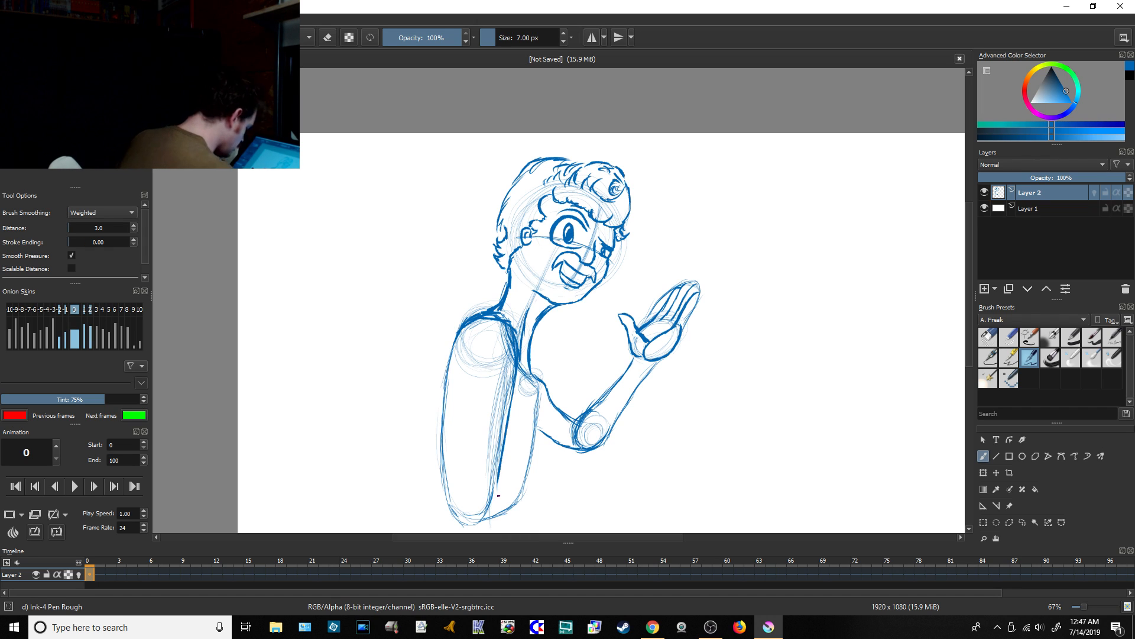
mouse_move(499, 475)
mouse_down()
mouse_move(495, 504)
mouse_move(509, 531)
mouse_up()
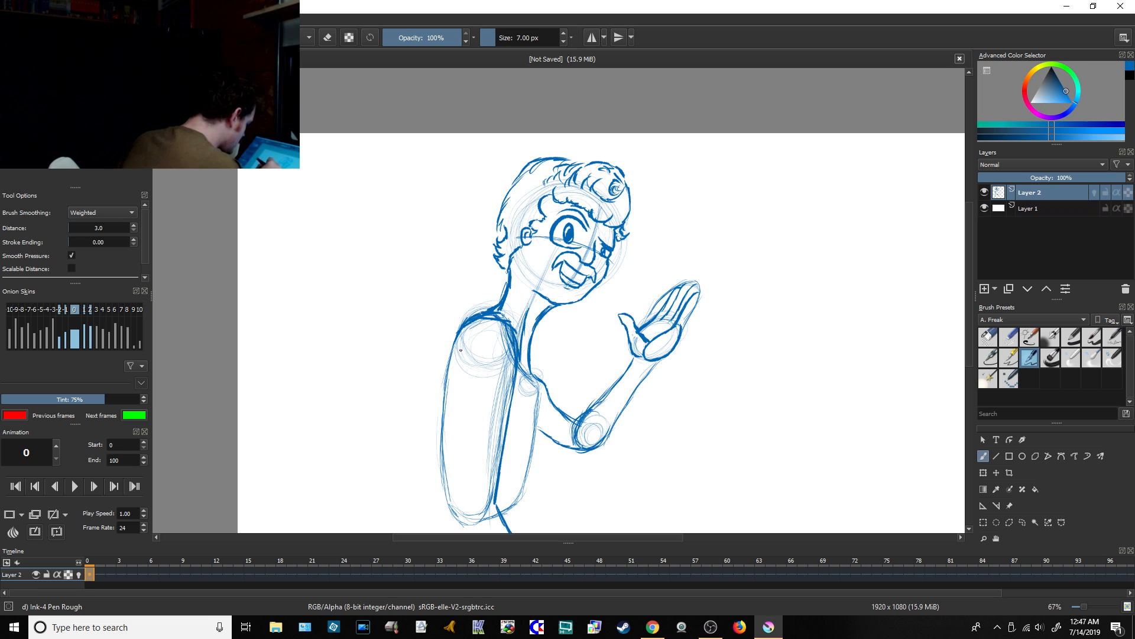
drag(463, 337, 449, 476)
drag(454, 403, 456, 513)
drag(455, 464, 467, 534)
drag(451, 488, 465, 532)
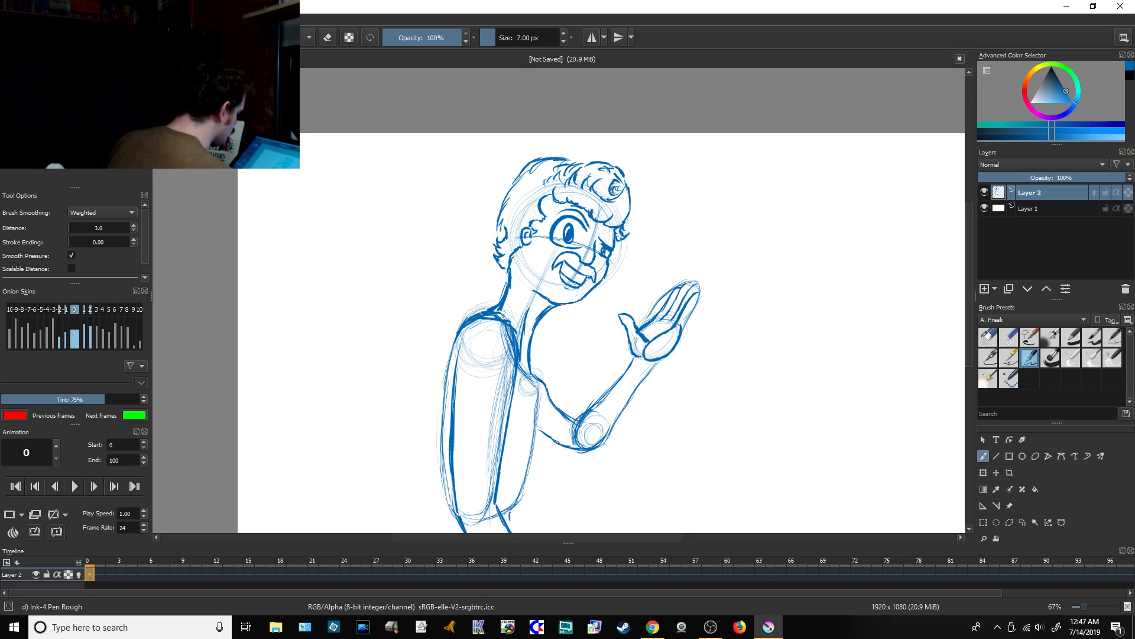
mouse_move(507, 511)
mouse_down()
mouse_move(512, 532)
mouse_move(455, 532)
mouse_up()
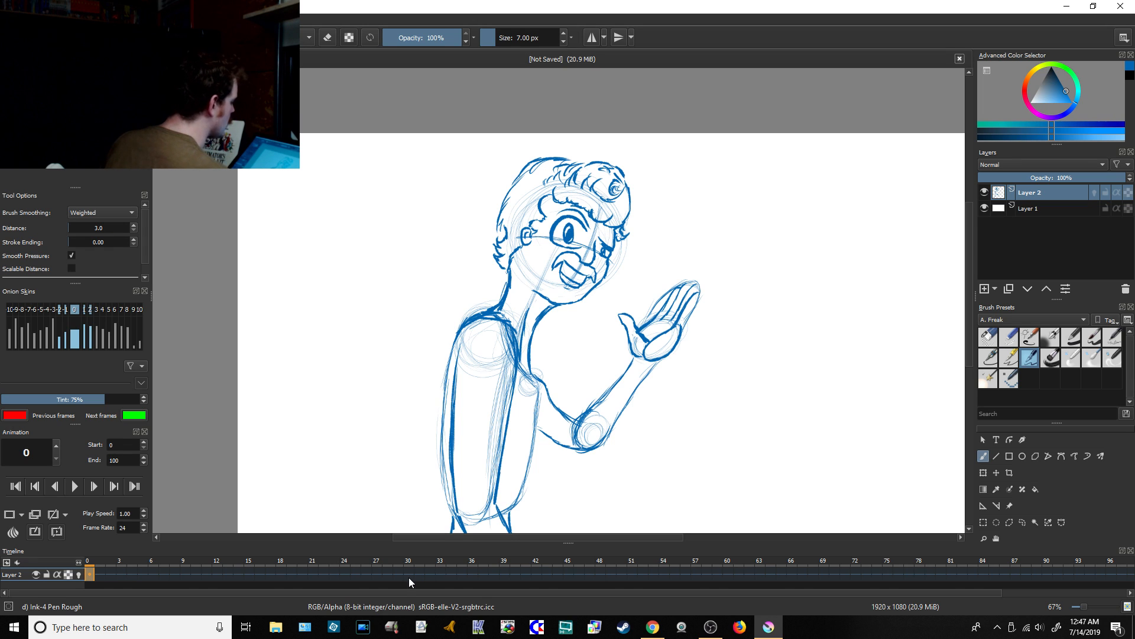
Step: Check the live chat in Chrome after darkening the body outline, and return to Krita
click(653, 626)
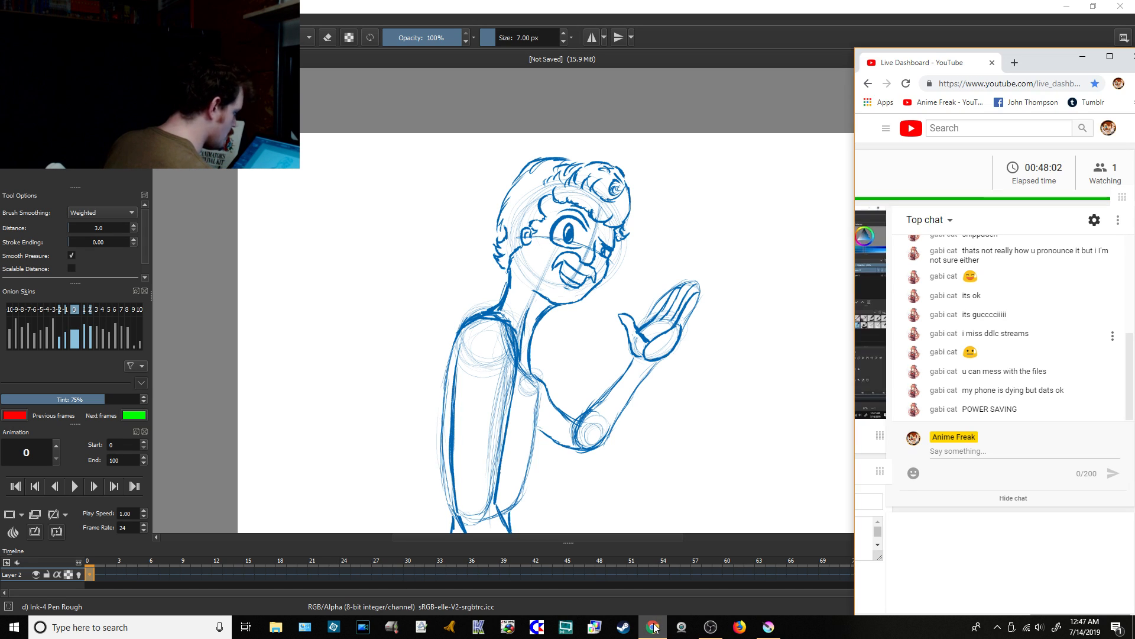
click(768, 617)
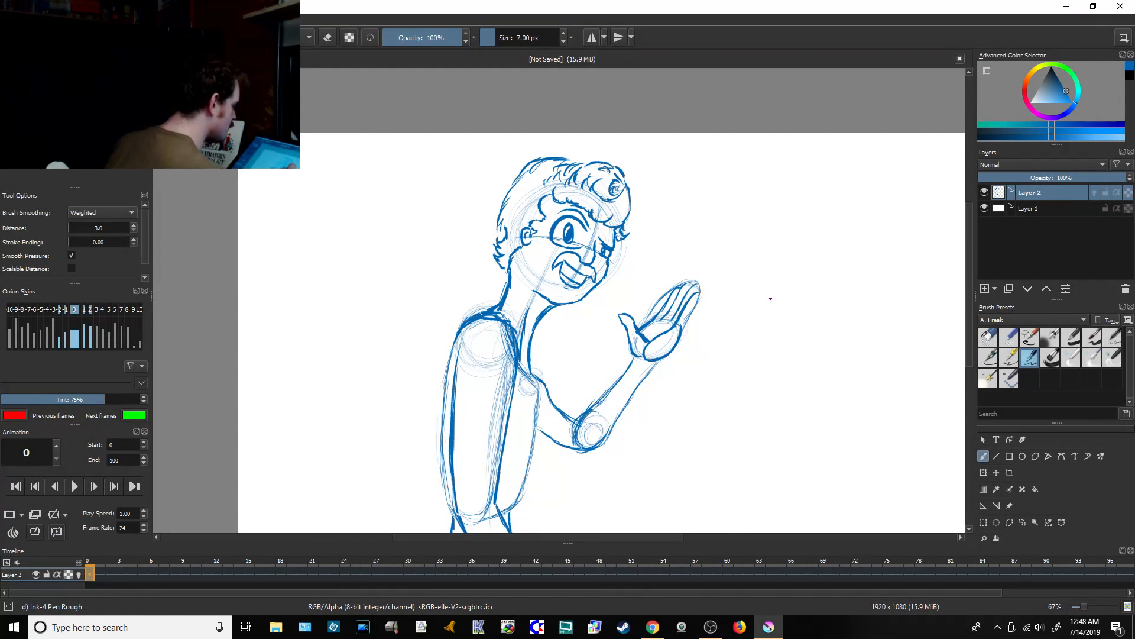
Step: Move on to frame 1 of Layer 2, clear its copied drawing and turn on onion skins for the layer
drag(968, 299, 962, 327)
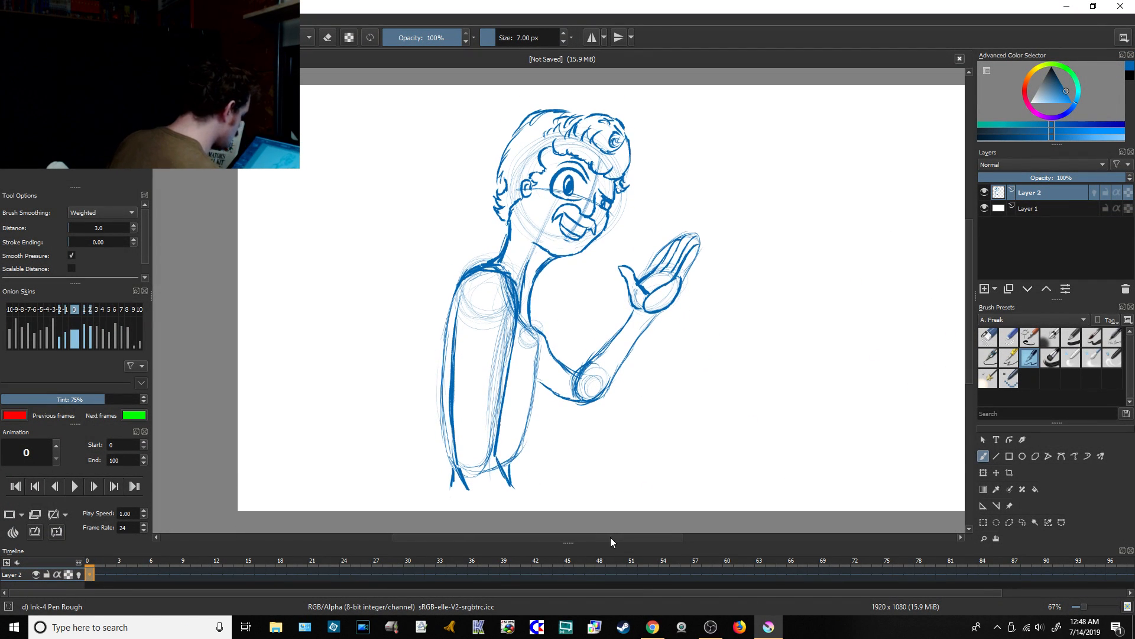
drag(610, 537, 625, 537)
drag(968, 381, 967, 385)
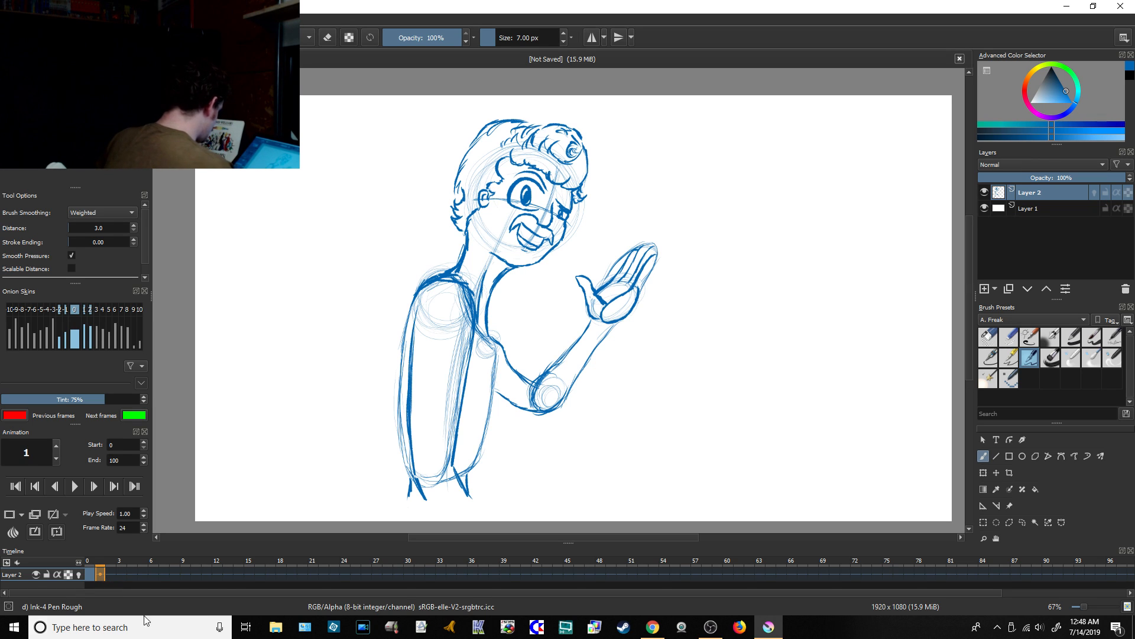
key(Delete)
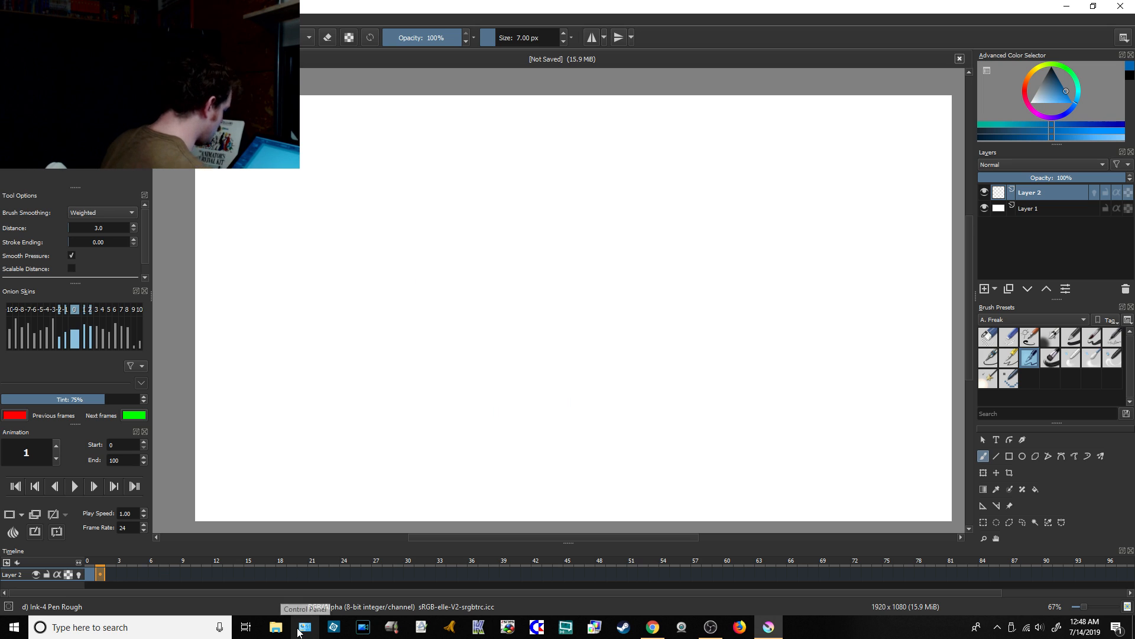
click(78, 576)
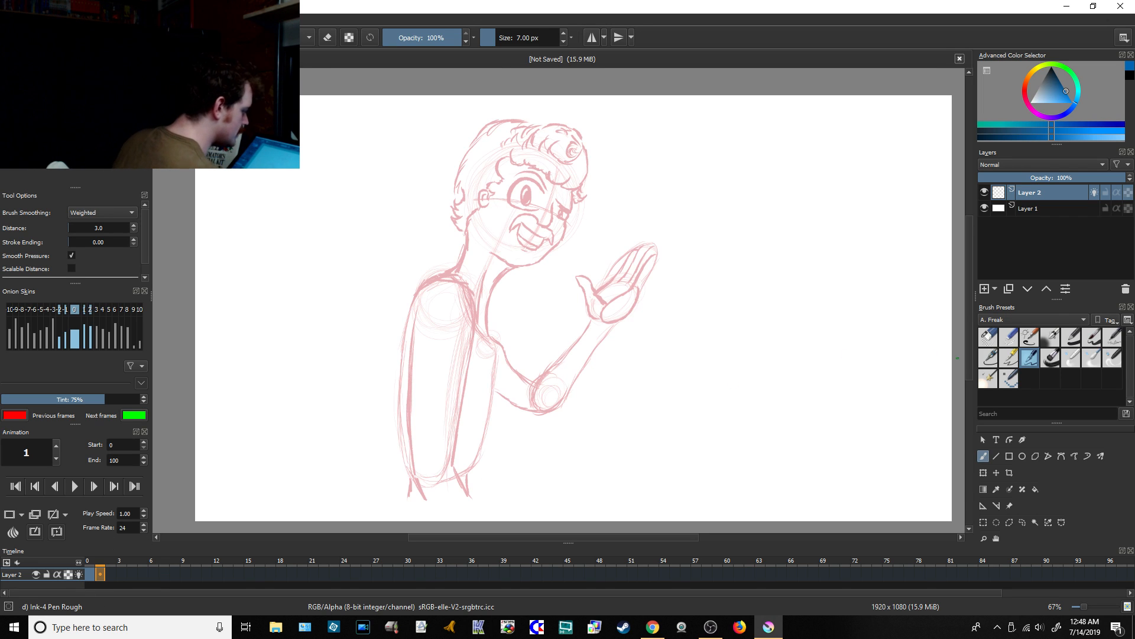
Step: Sketch a large head circle over the onion-skinned neck and chest, with a vertical body centre line running down from it
drag(971, 359, 969, 355)
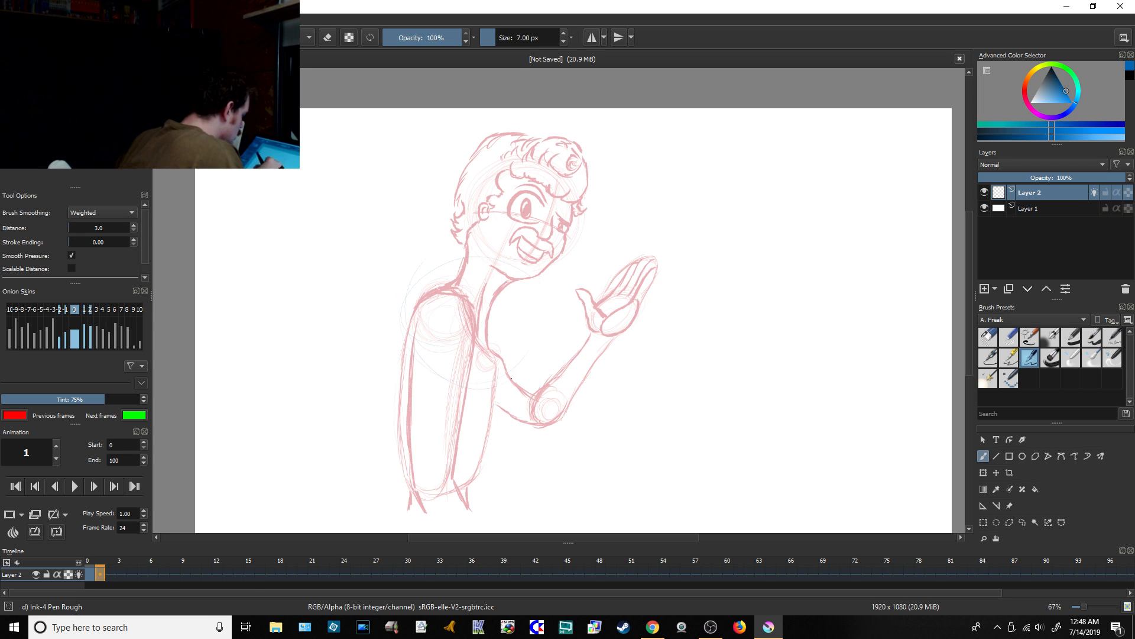
drag(496, 377, 488, 389)
mouse_move(459, 249)
mouse_down()
mouse_move(499, 387)
mouse_move(447, 242)
mouse_move(517, 364)
mouse_move(400, 305)
mouse_move(545, 305)
mouse_move(430, 366)
mouse_move(520, 254)
mouse_move(445, 389)
mouse_move(480, 233)
mouse_move(490, 372)
mouse_move(435, 243)
mouse_move(523, 327)
mouse_up()
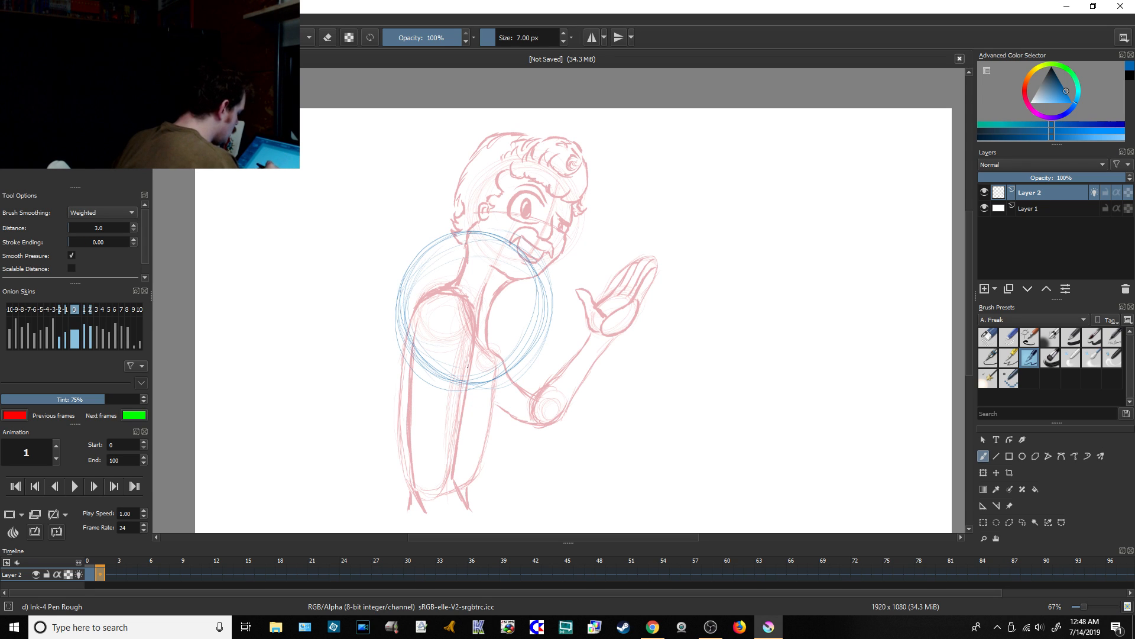
drag(467, 381, 475, 481)
drag(467, 418, 471, 503)
drag(471, 465, 475, 531)
drag(471, 399, 473, 429)
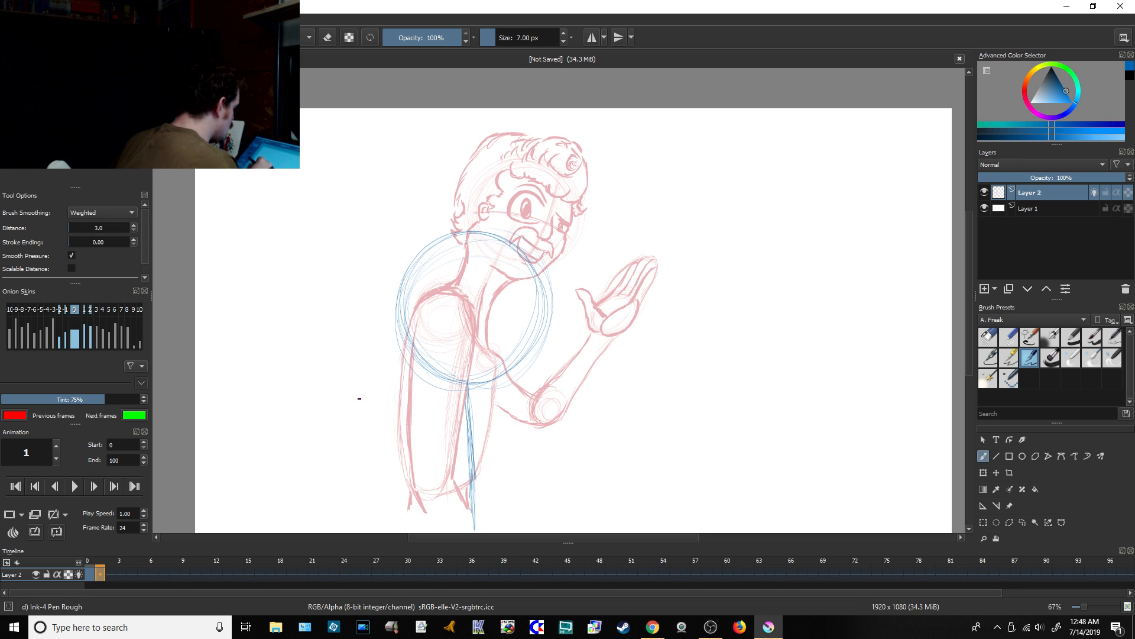
Step: Sketch a shoulder circle on each side below the head circle and connect them with a sagging curved line
mouse_move(374, 340)
mouse_down()
mouse_move(331, 396)
mouse_move(354, 405)
mouse_move(322, 402)
mouse_up()
mouse_move(591, 354)
mouse_down()
mouse_move(535, 408)
mouse_move(544, 397)
mouse_move(369, 394)
mouse_move(534, 408)
mouse_up()
mouse_move(372, 387)
mouse_down()
mouse_move(506, 421)
mouse_move(399, 392)
mouse_move(492, 413)
mouse_move(432, 403)
mouse_move(531, 407)
mouse_up()
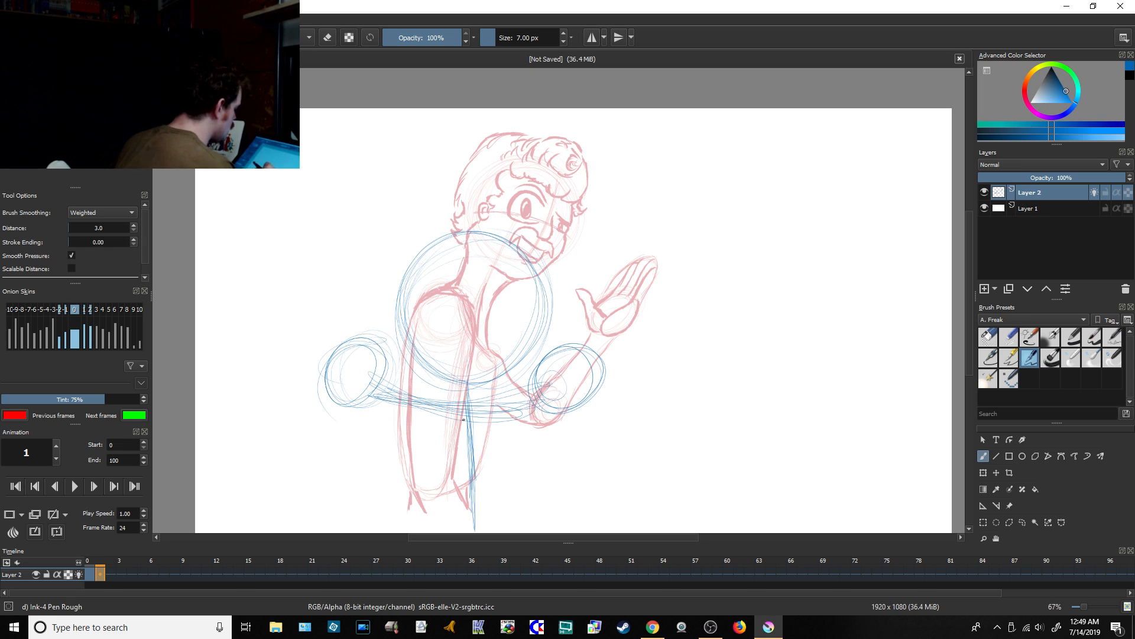
Step: Draw the tapering torso sides down from both shoulder circles and add the sloping lines between shoulders and neck
drag(340, 401, 354, 486)
drag(333, 420, 386, 528)
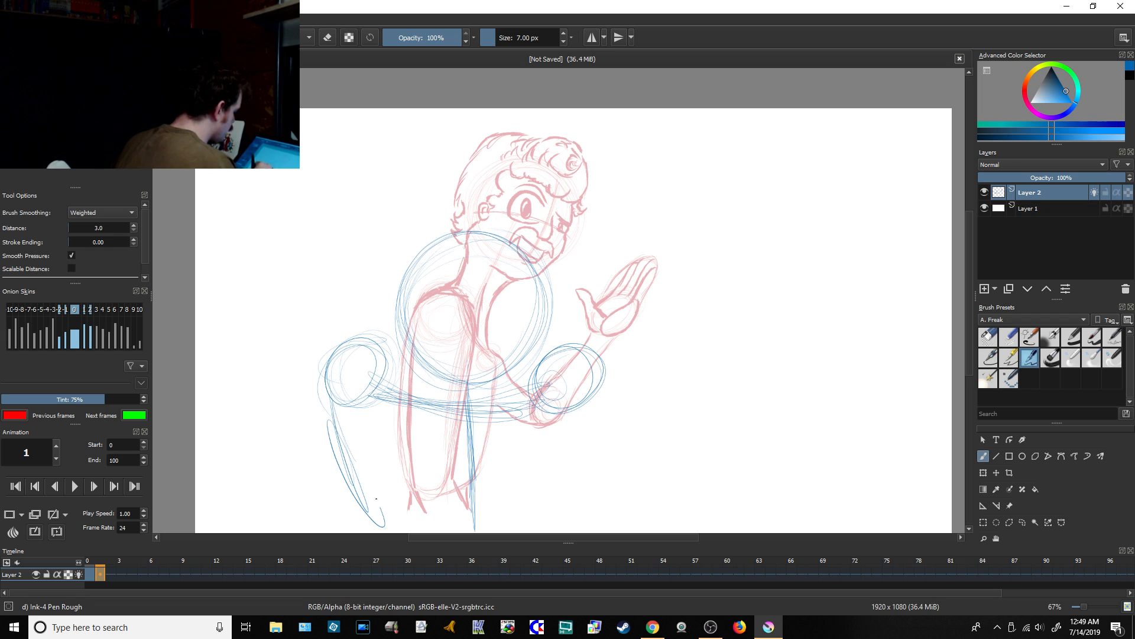
drag(340, 438, 385, 519)
drag(596, 379, 540, 488)
mouse_move(569, 422)
mouse_down()
mouse_move(542, 525)
mouse_move(595, 382)
mouse_move(512, 408)
mouse_up()
mouse_move(537, 368)
mouse_down()
mouse_move(512, 407)
mouse_move(499, 386)
mouse_move(373, 379)
mouse_up()
mouse_move(366, 361)
mouse_down()
mouse_move(464, 402)
mouse_move(378, 378)
mouse_up()
mouse_move(507, 398)
mouse_down()
mouse_move(543, 355)
mouse_move(581, 354)
mouse_up()
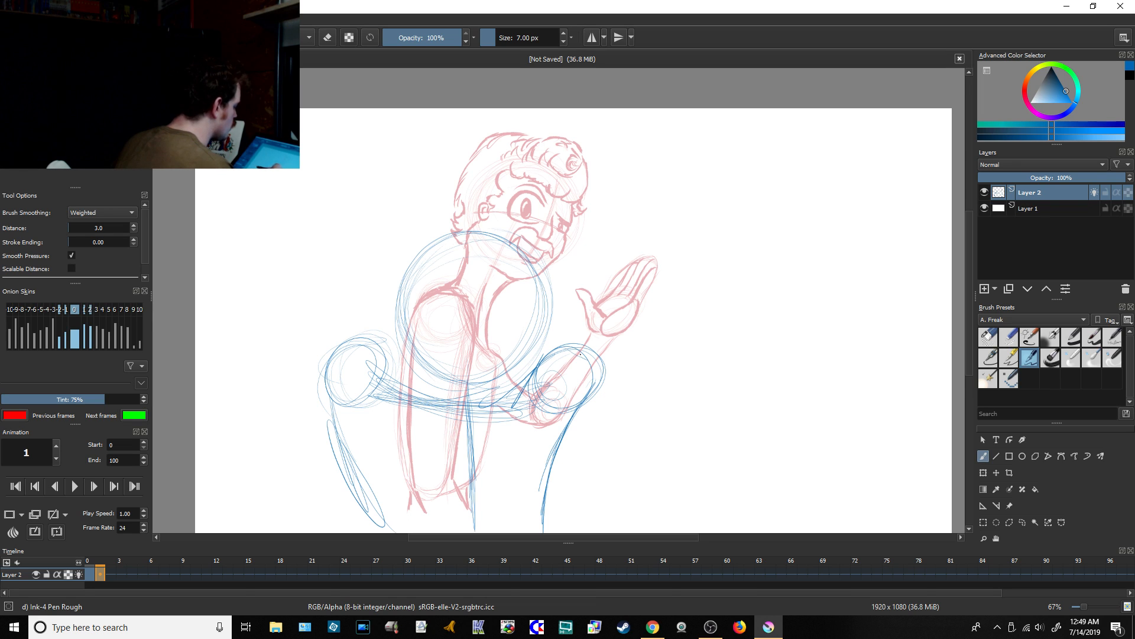
drag(586, 400, 539, 507)
drag(336, 387, 376, 529)
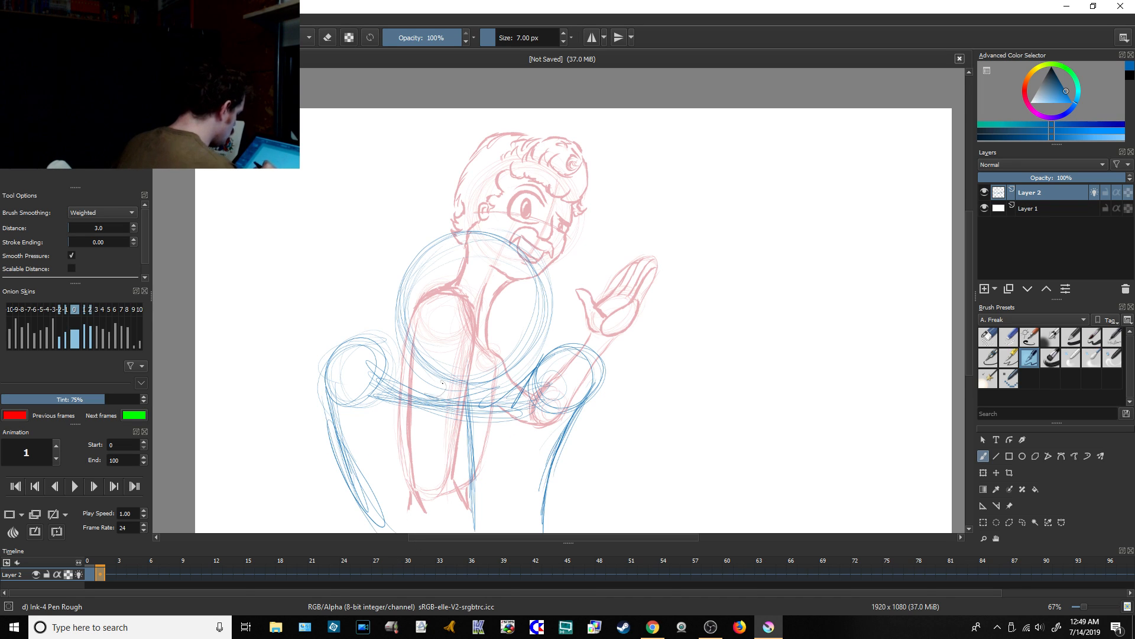
Step: Add a vertical centre line and a curved horizontal guide inside the head circle, and reinforce the lower left torso side
drag(471, 254, 474, 388)
mouse_move(527, 331)
mouse_down()
mouse_move(462, 356)
mouse_move(433, 347)
mouse_move(539, 340)
mouse_move(403, 346)
mouse_move(506, 345)
mouse_move(466, 346)
mouse_up()
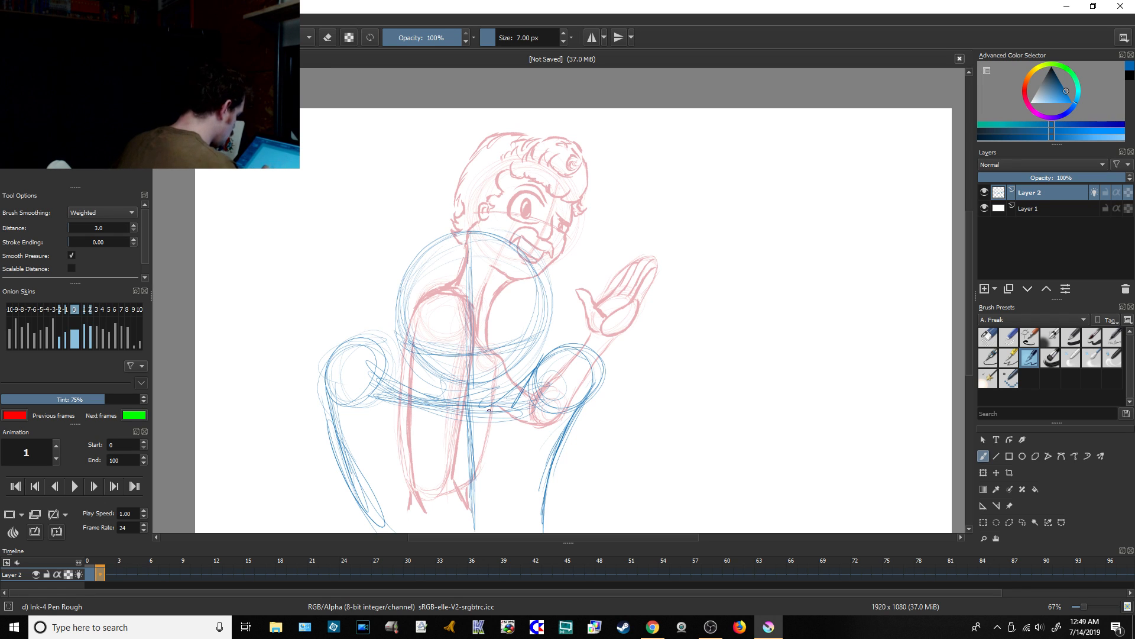
drag(369, 496, 383, 529)
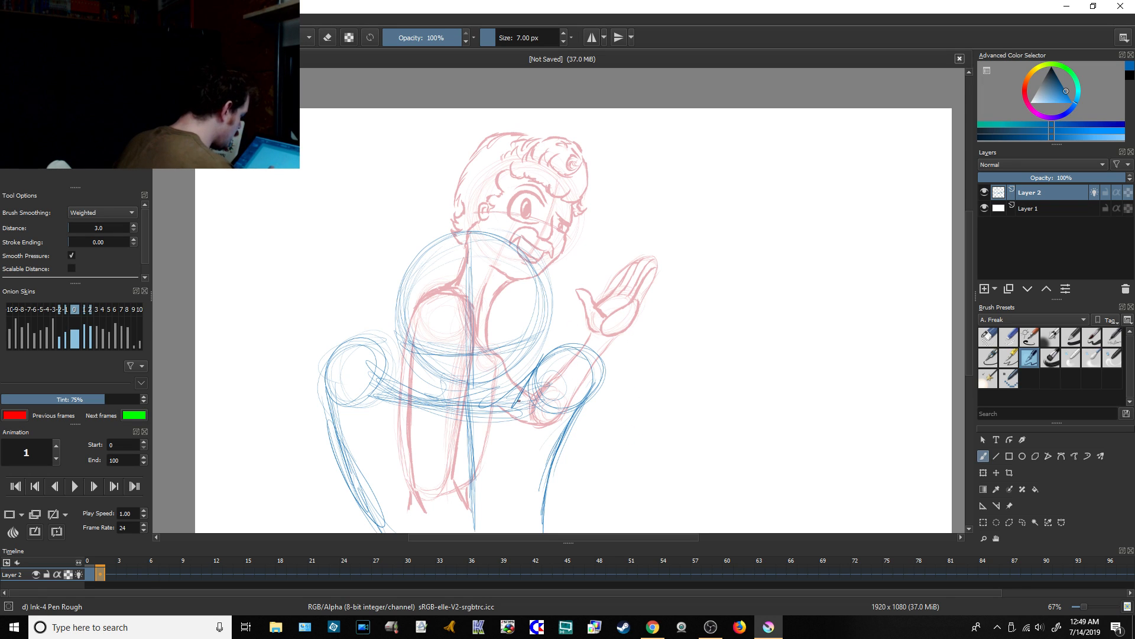
Step: Sketch a flat oval overlapping the right shoulder circle and draw the outer right arm lines slanting down from the shoulder
mouse_move(509, 434)
mouse_down()
mouse_move(589, 424)
mouse_move(501, 420)
mouse_move(593, 435)
mouse_move(572, 409)
mouse_move(591, 435)
mouse_move(497, 431)
mouse_move(502, 440)
mouse_up()
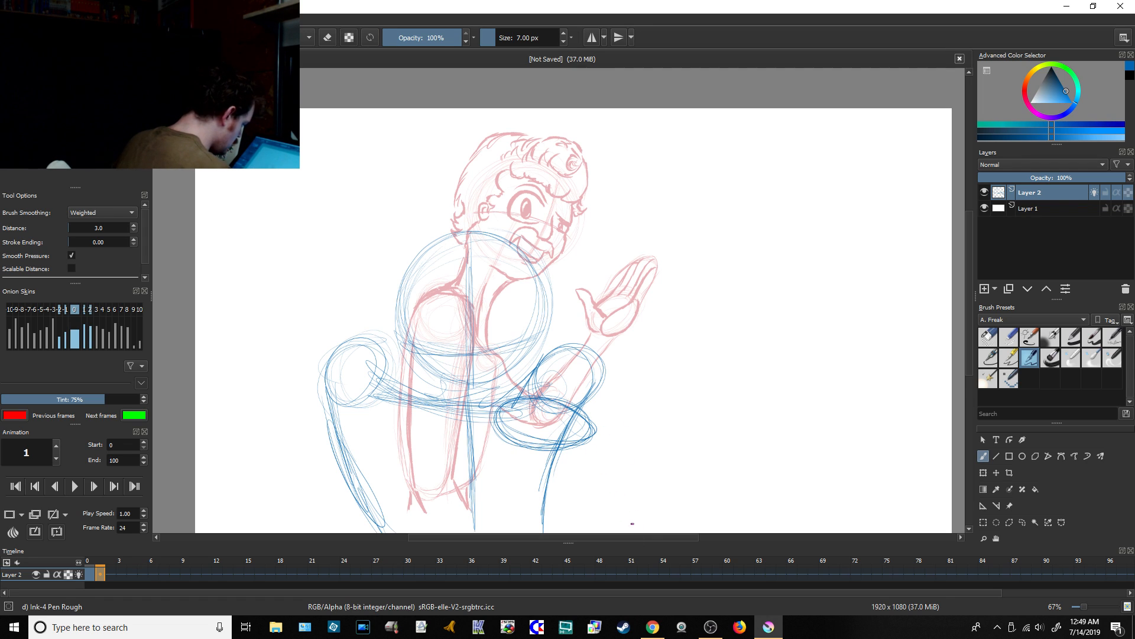
drag(585, 441, 614, 514)
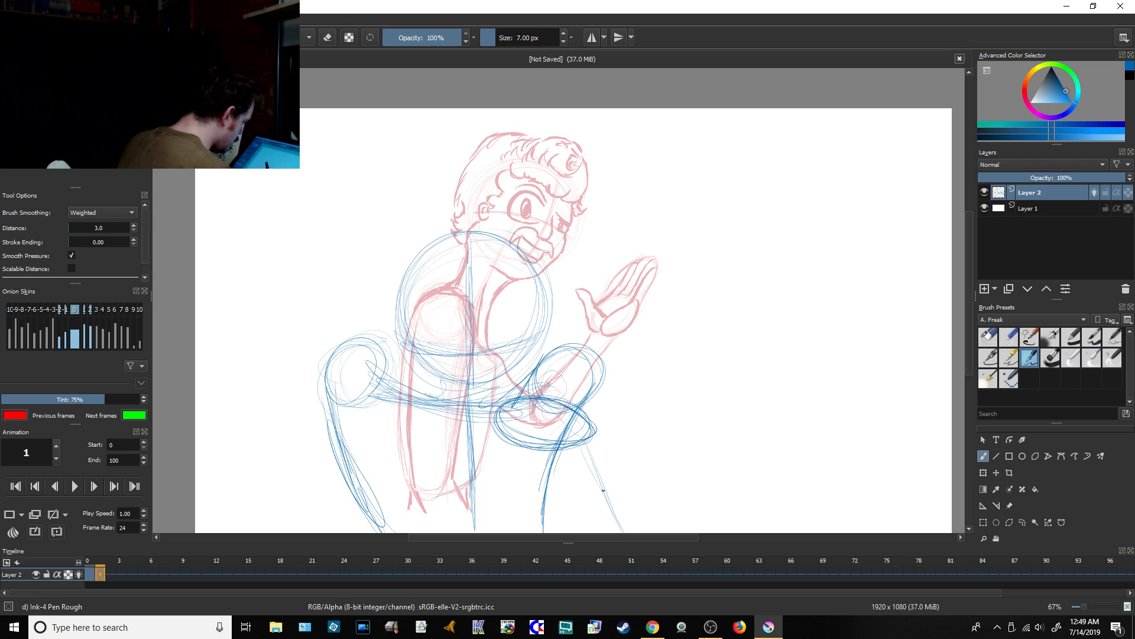
drag(596, 395, 623, 526)
drag(601, 430, 622, 514)
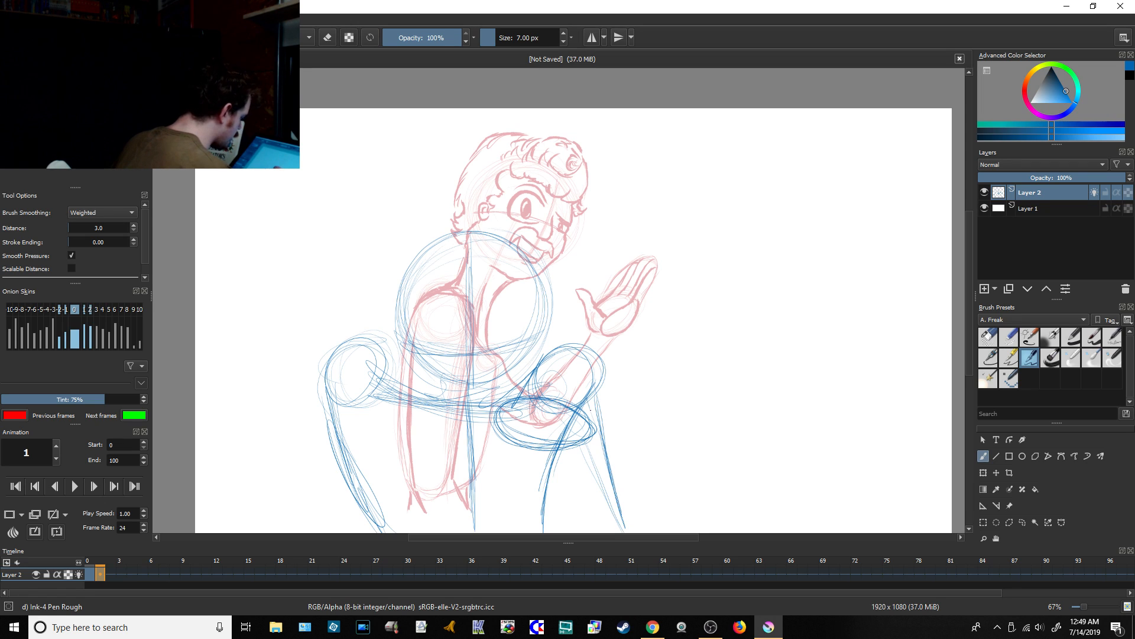
drag(590, 409, 624, 531)
drag(580, 452, 618, 531)
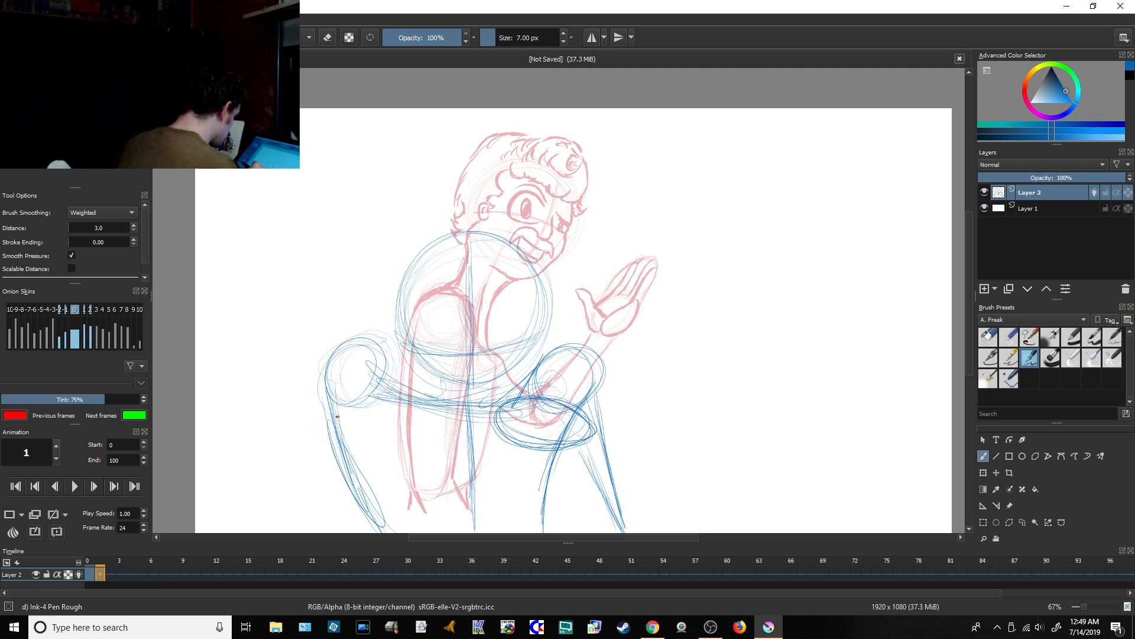
Step: Draw the outer left arm lines slanting down and outward from the left shoulder circle, and thicken the left torso side
drag(338, 416, 276, 507)
drag(321, 443, 273, 518)
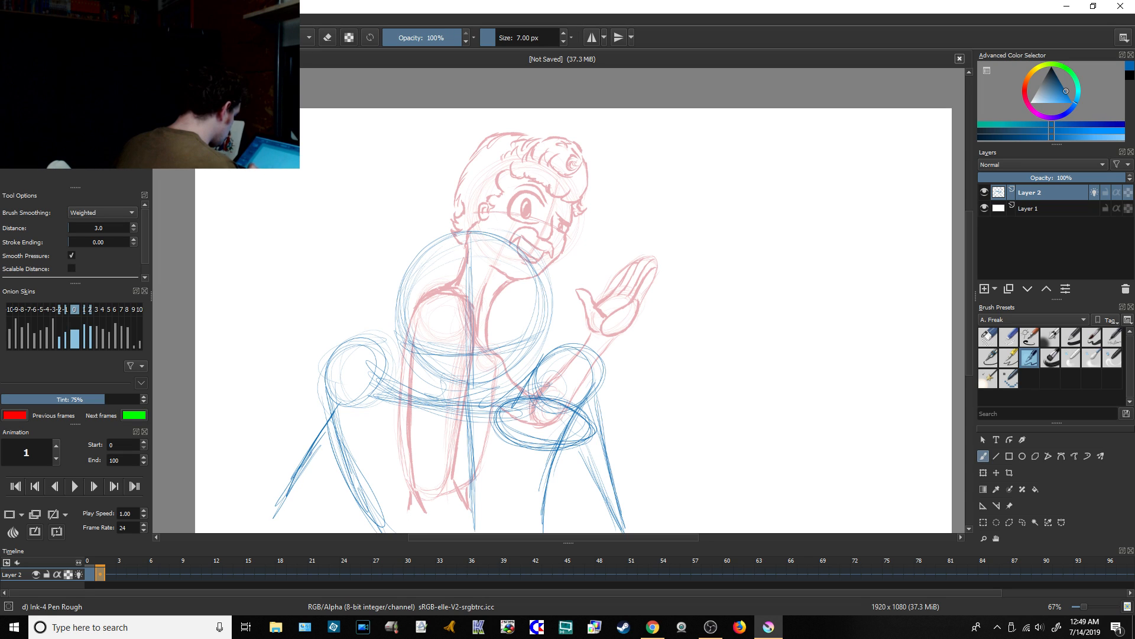
drag(326, 423, 271, 517)
drag(335, 401, 286, 510)
drag(341, 352, 311, 445)
drag(334, 381, 283, 509)
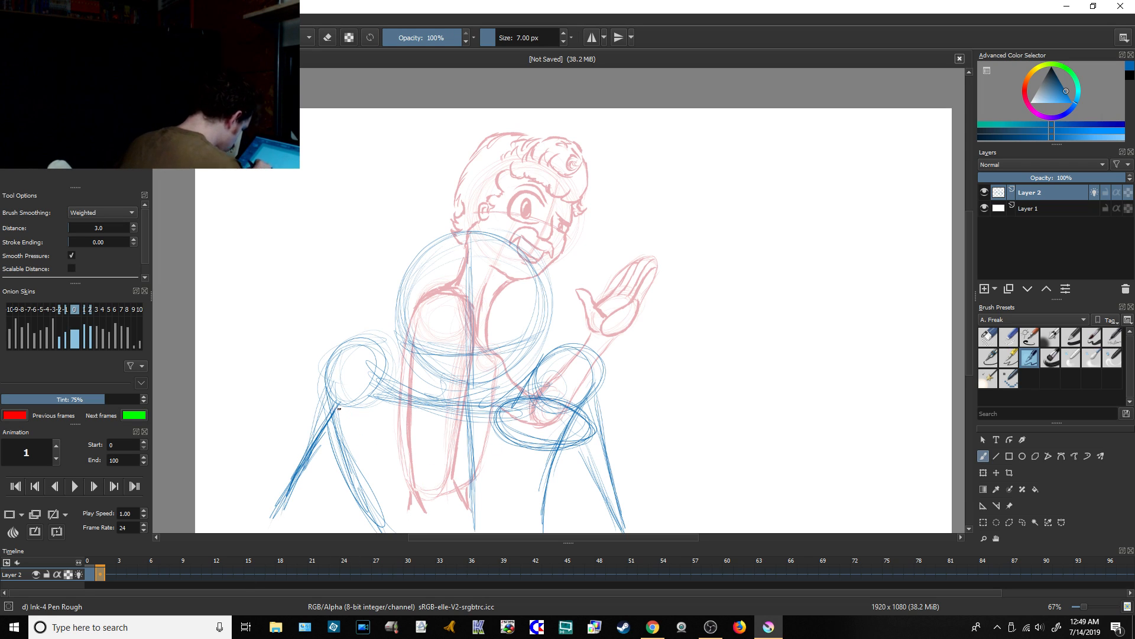
drag(346, 420, 388, 530)
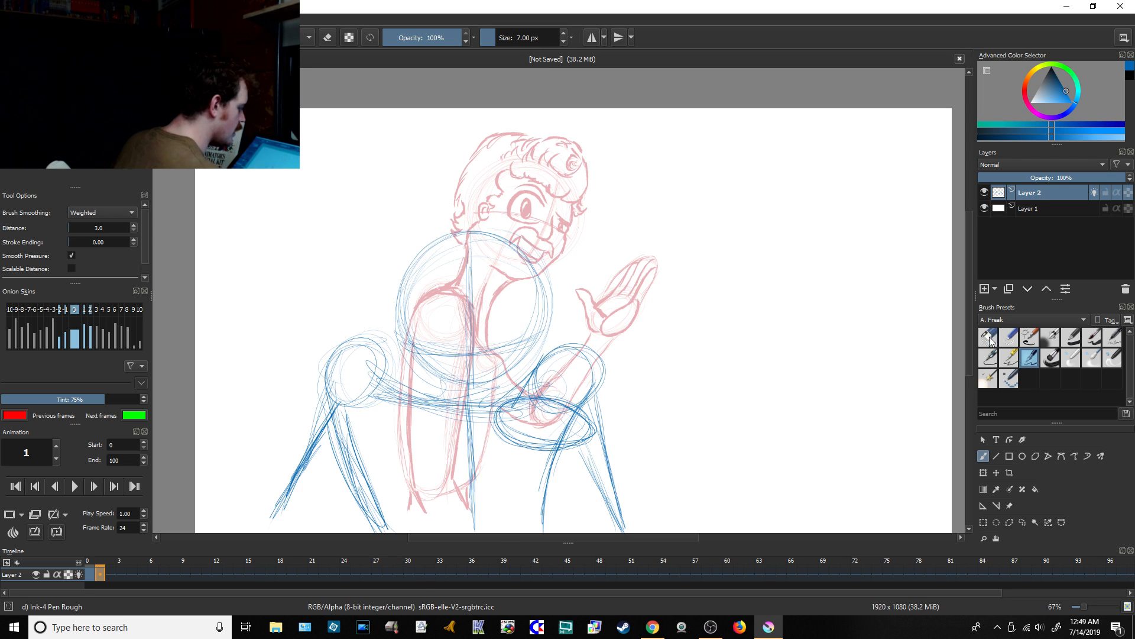
Step: Erase the doubled inner strokes along the left torso side with the 101.30 px Eraser Circle brush, and check the YouTube live chat
click(988, 337)
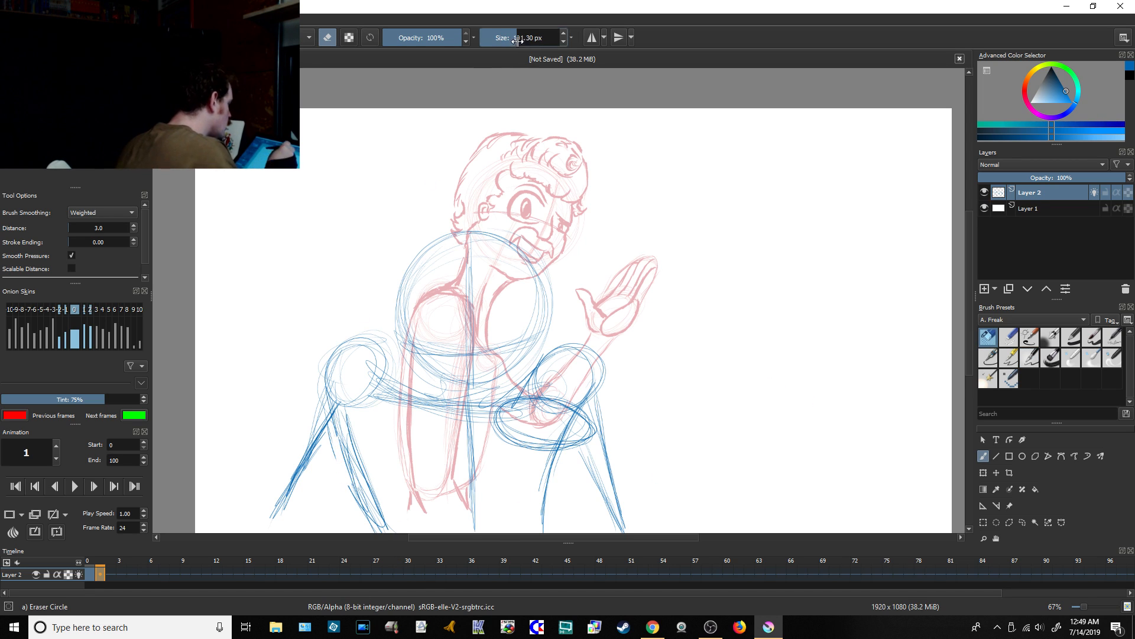
mouse_move(347, 471)
mouse_down()
mouse_move(339, 445)
mouse_move(366, 508)
mouse_up()
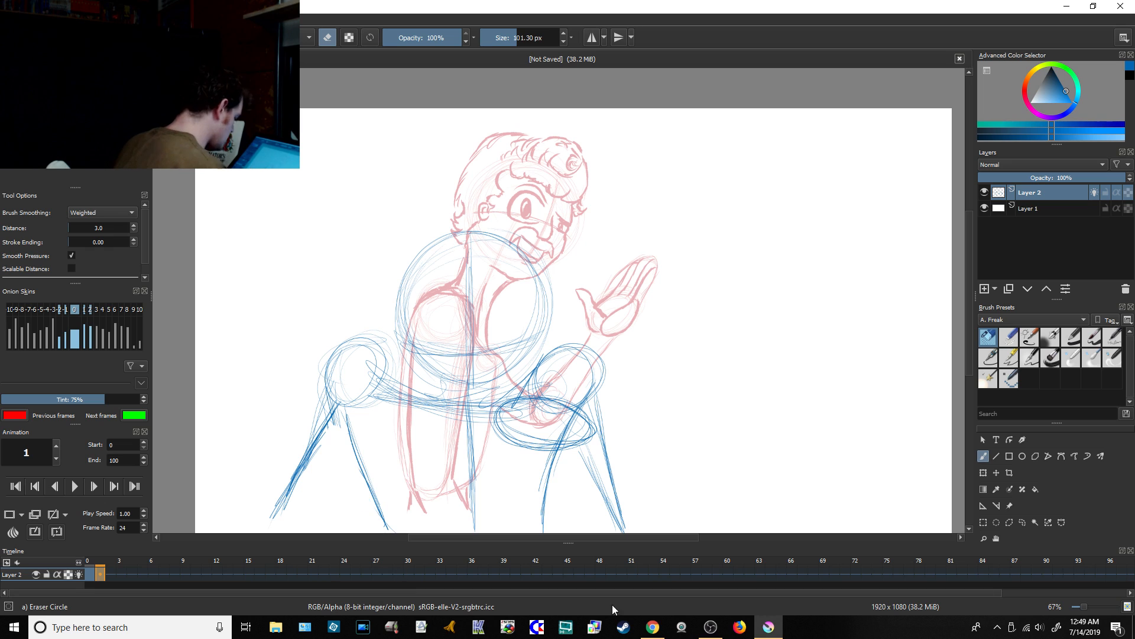
click(654, 626)
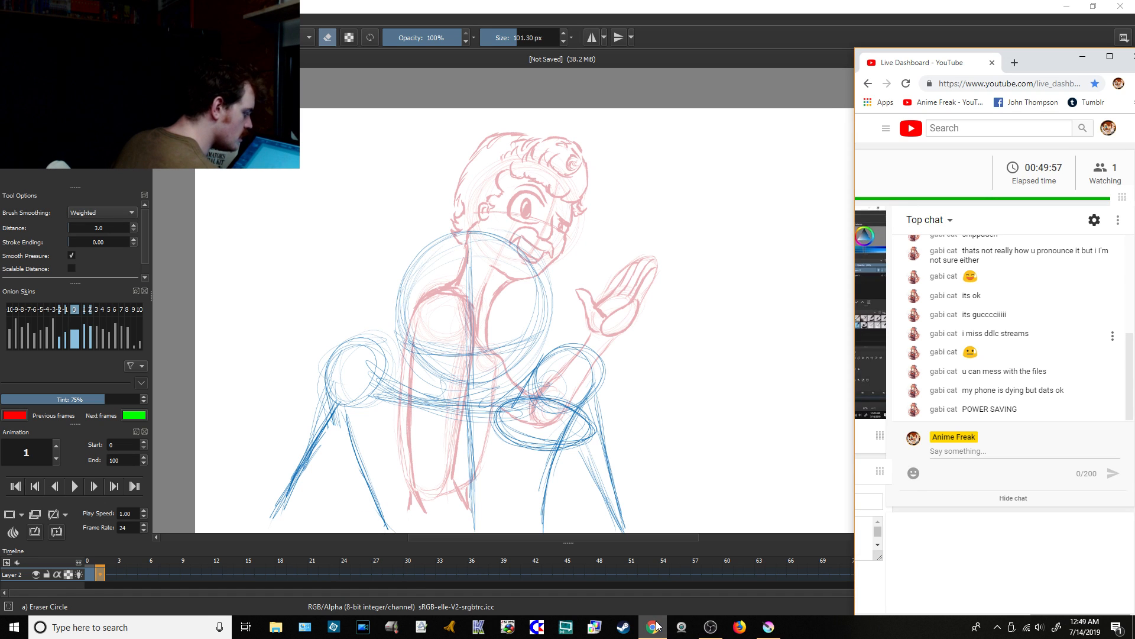
click(768, 627)
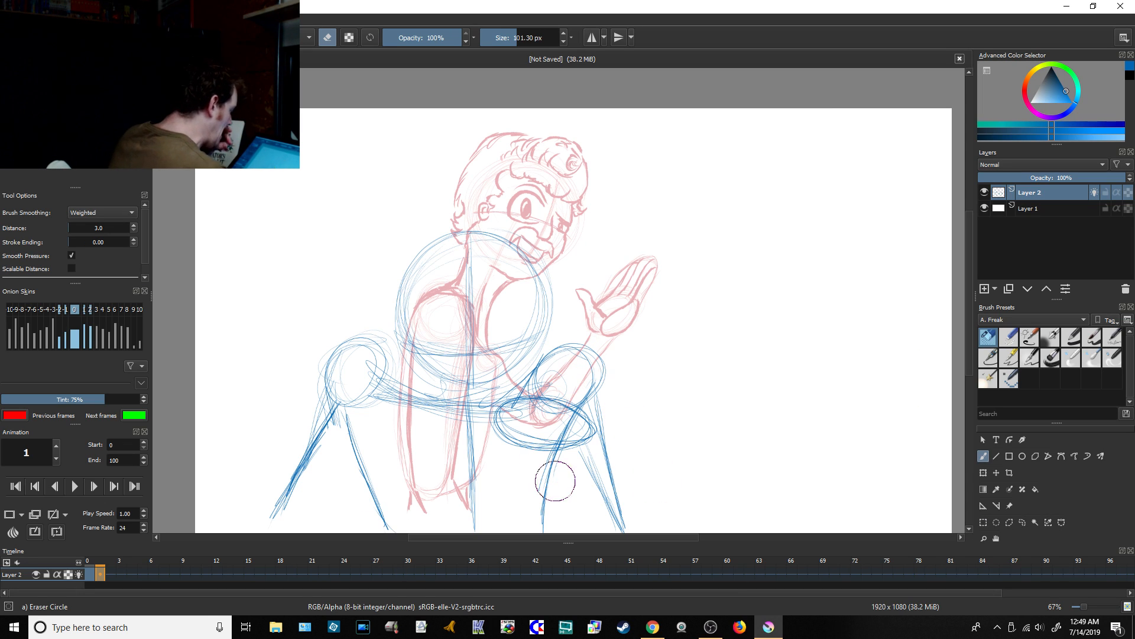
Step: With the Ink-4 Pen Rough brush, sketch the left armpit curve below the shoulder circle and reinforce the left torso side
click(1032, 358)
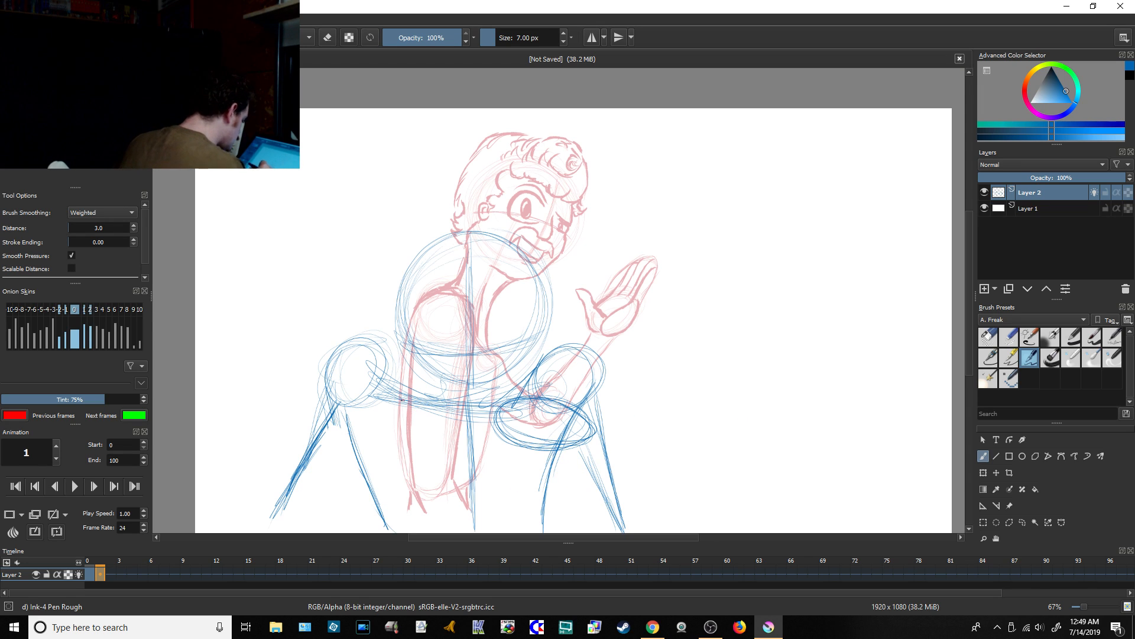
drag(344, 422, 318, 442)
mouse_move(336, 429)
mouse_down()
mouse_move(317, 447)
mouse_move(341, 431)
mouse_up()
mouse_move(333, 431)
mouse_down()
mouse_move(352, 441)
mouse_move(371, 483)
mouse_up()
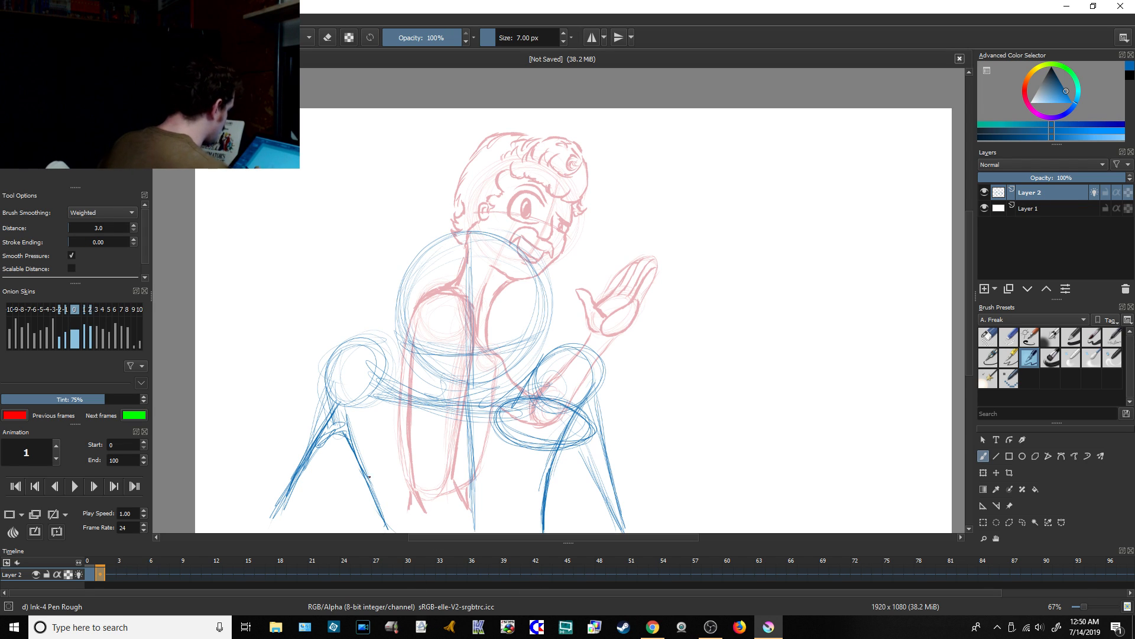
Step: Strengthen the underside of the left upper arm up to the armpit and draw its outer contour down from the shoulder circle
drag(311, 464, 346, 440)
drag(317, 456, 349, 440)
drag(325, 372, 315, 438)
drag(320, 382, 307, 446)
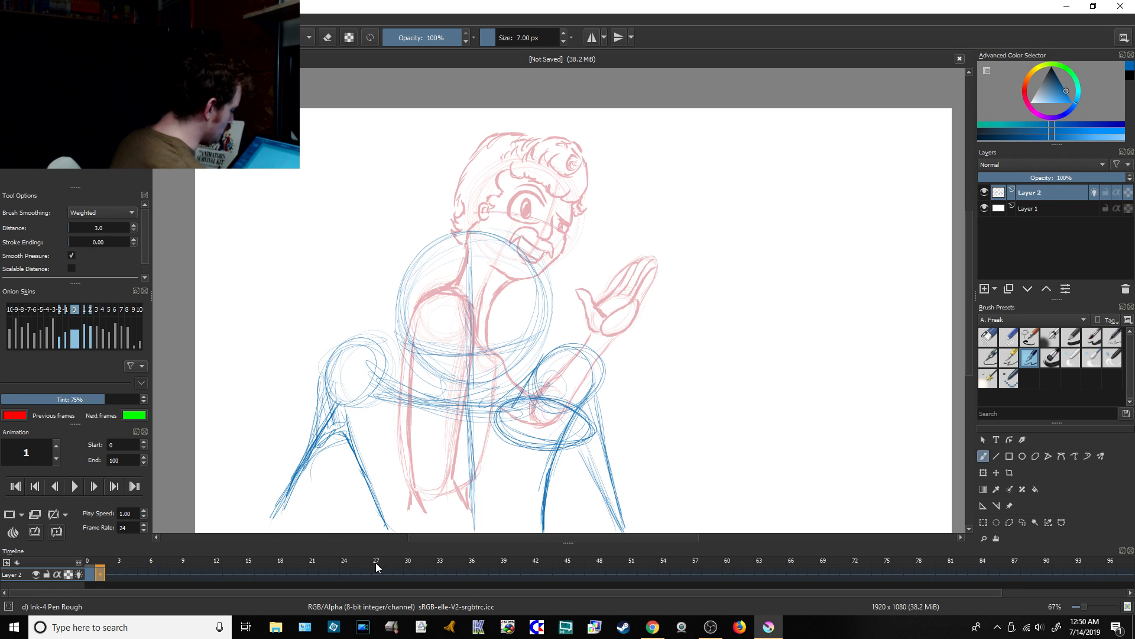
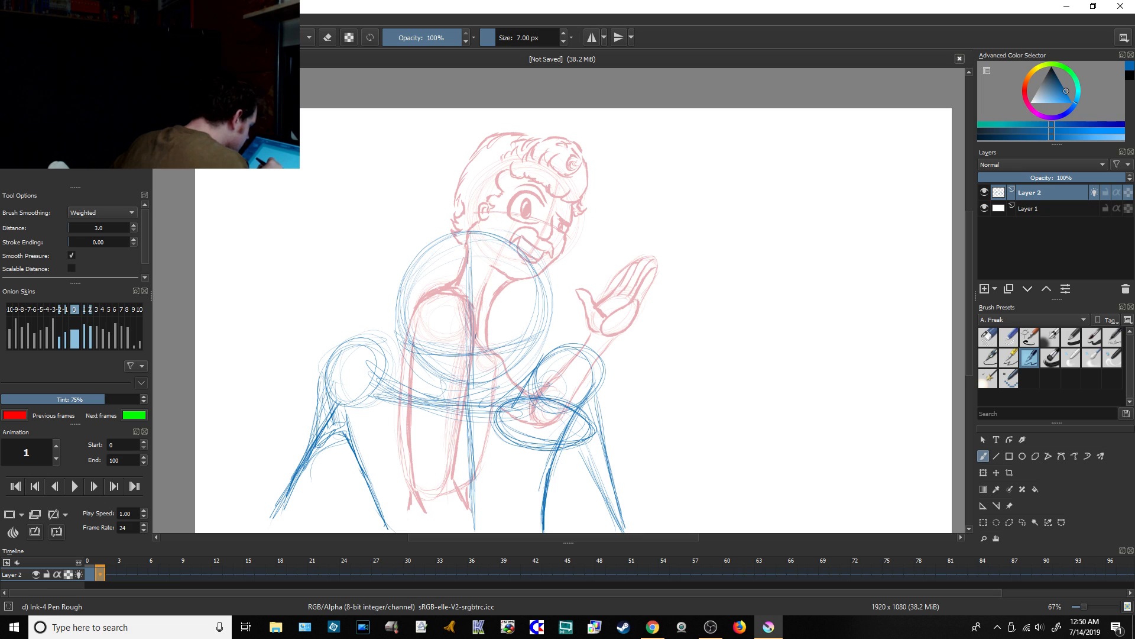
Step: Draw the nose, the open eye, the half-closed eye with upper lid lines, and the mustache and mouth inside the head circle
drag(474, 332, 478, 352)
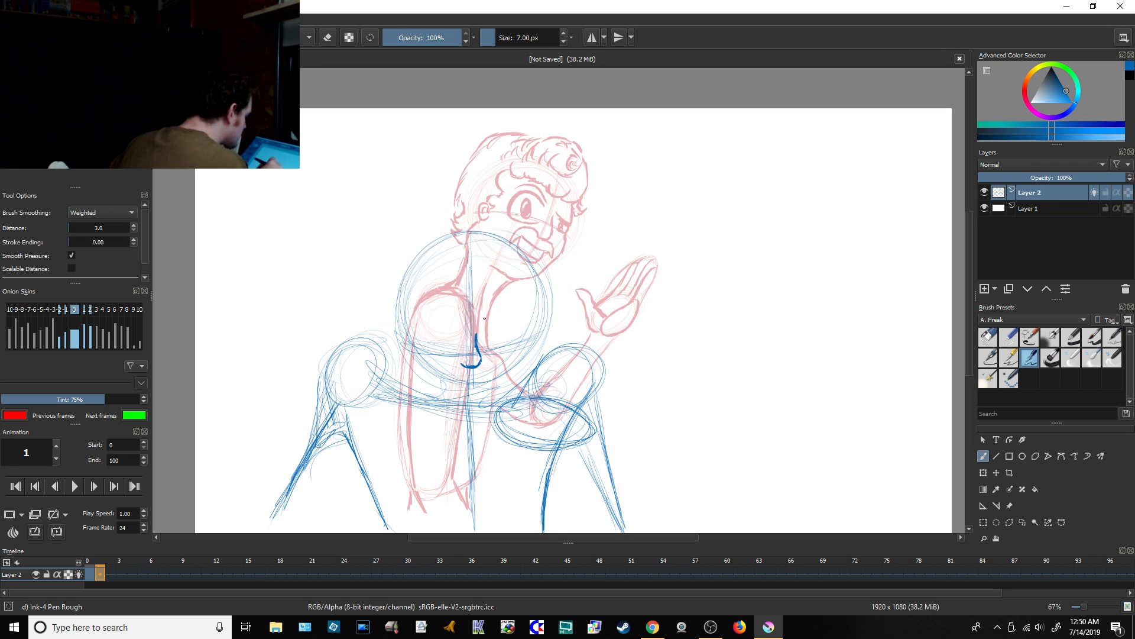
mouse_move(483, 319)
mouse_down()
mouse_move(523, 313)
mouse_move(517, 345)
mouse_up()
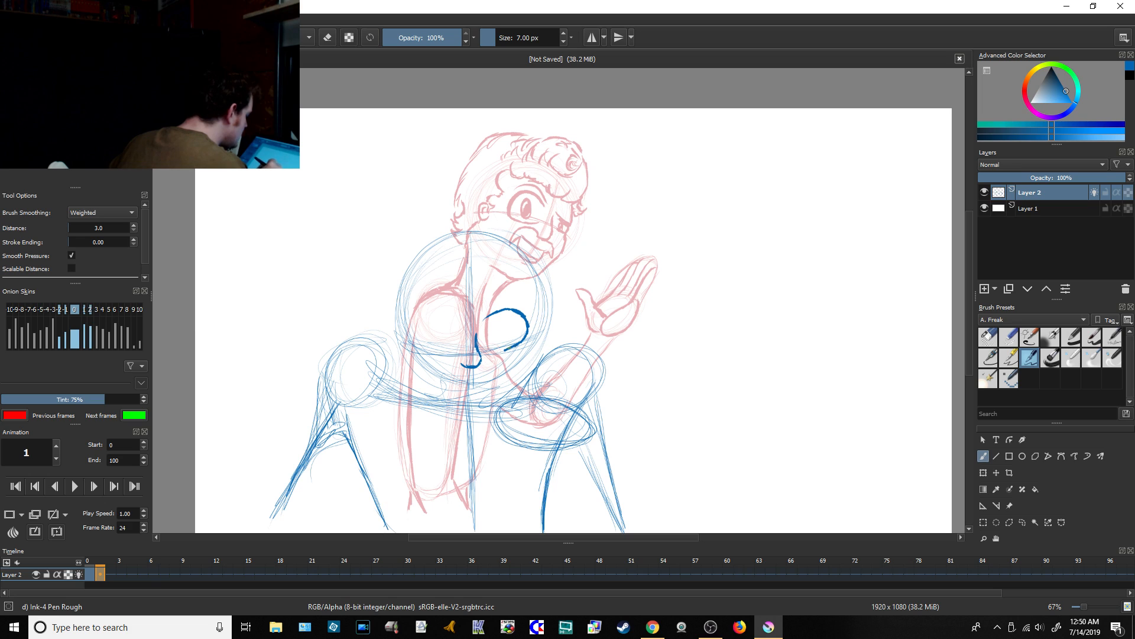
drag(483, 323, 520, 312)
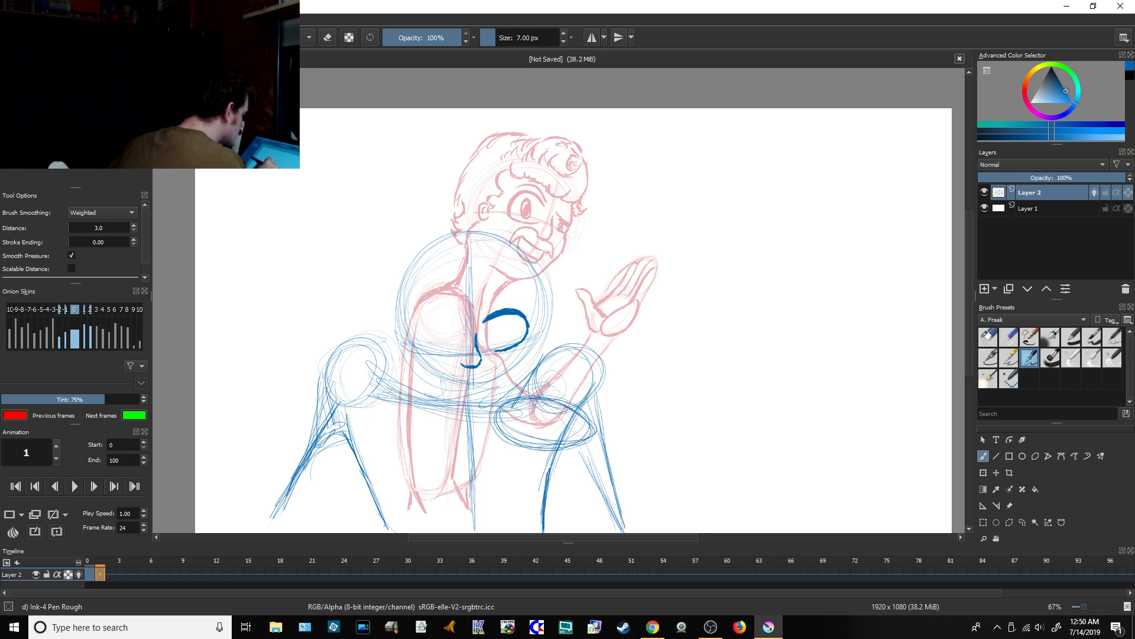
mouse_move(460, 334)
mouse_down()
mouse_move(419, 344)
mouse_move(460, 355)
mouse_up()
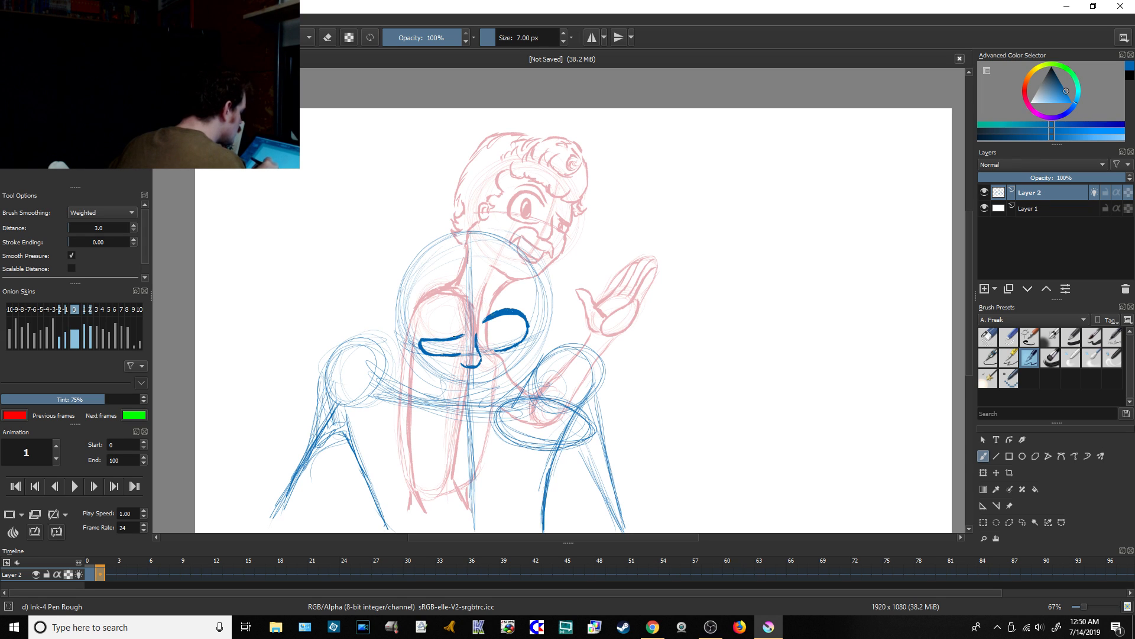
drag(435, 334, 522, 305)
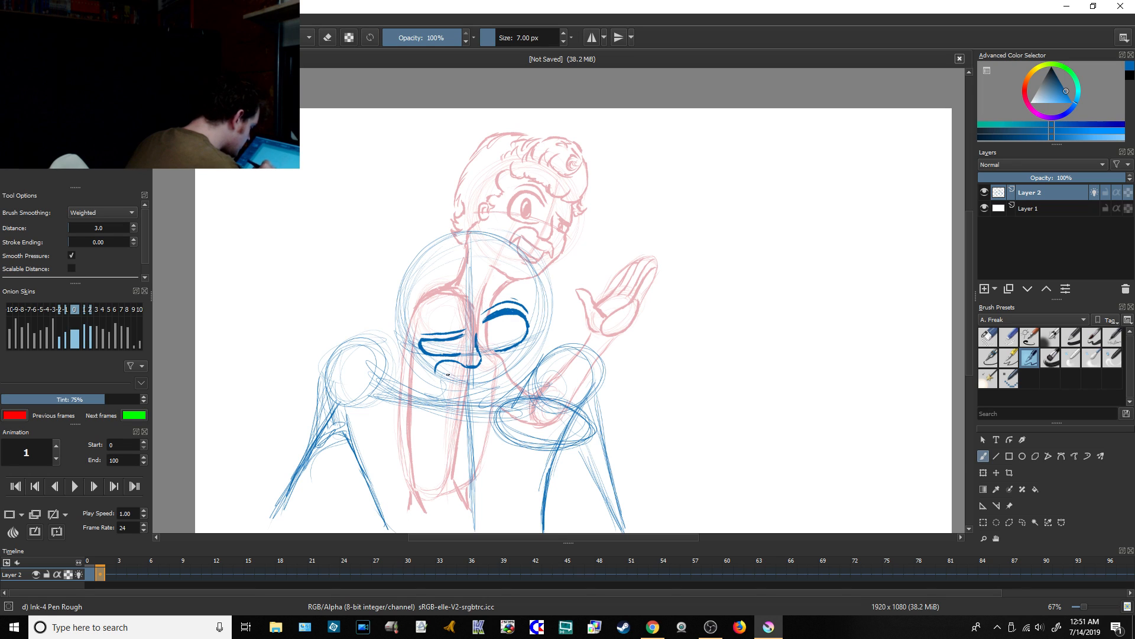
drag(463, 379, 479, 379)
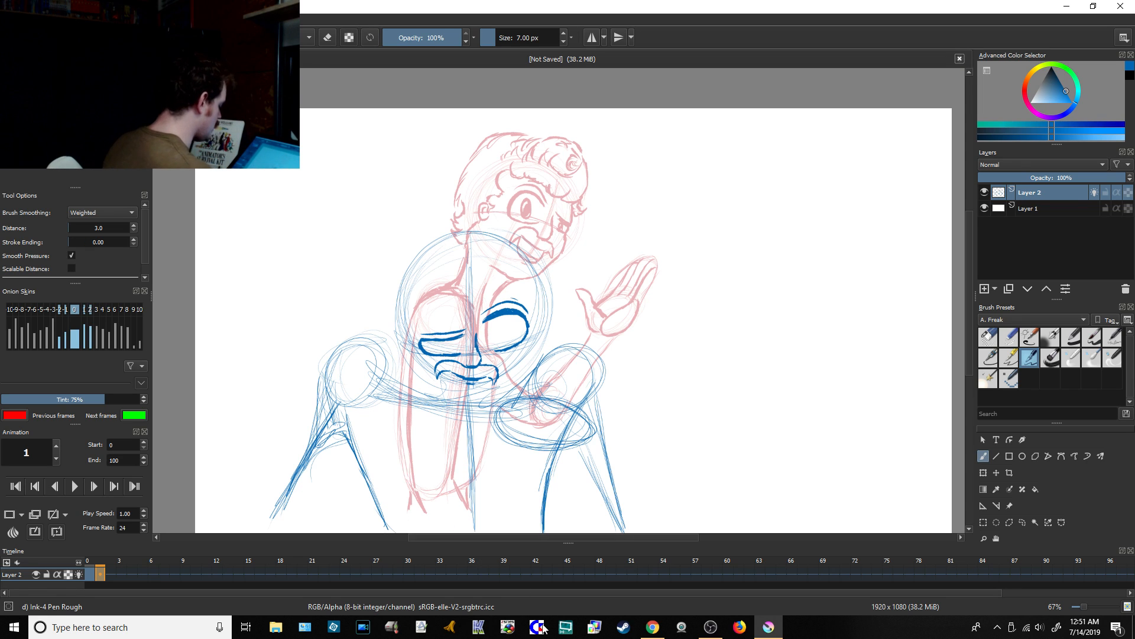
Step: Check the YouTube live chat, return to Krita, and draw both ears and the jawline around the chin
click(655, 628)
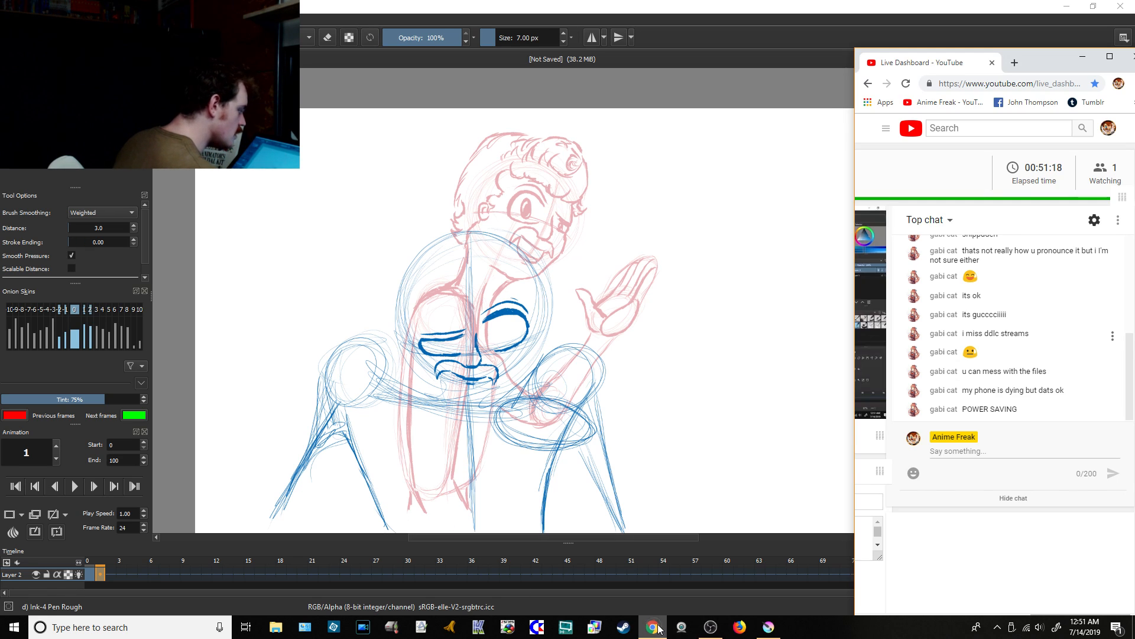
click(768, 627)
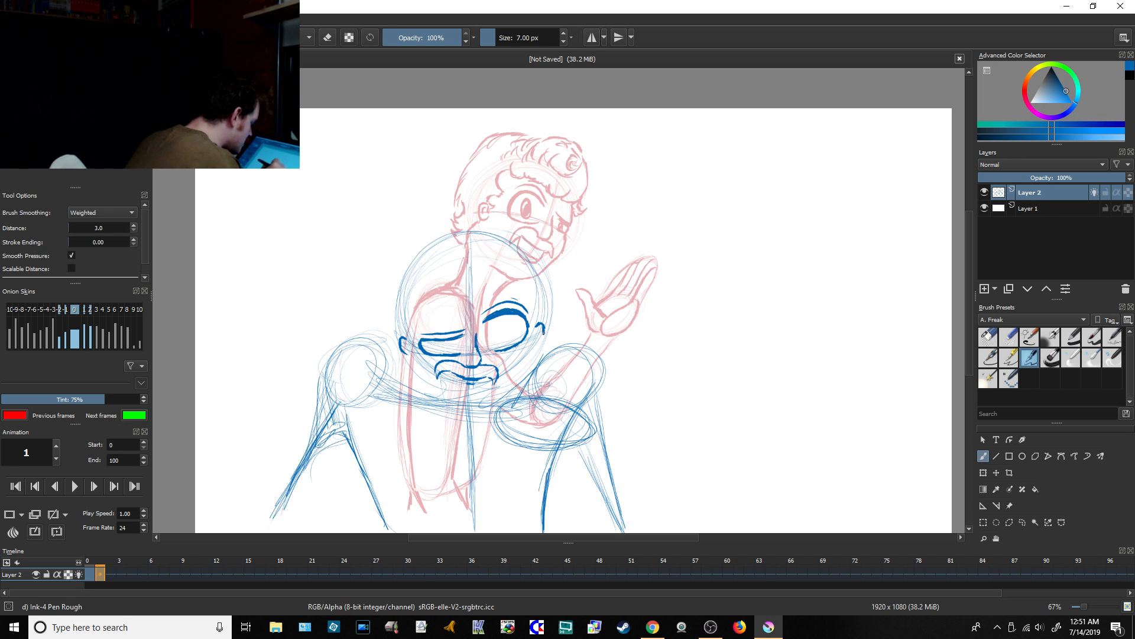
drag(543, 337, 540, 343)
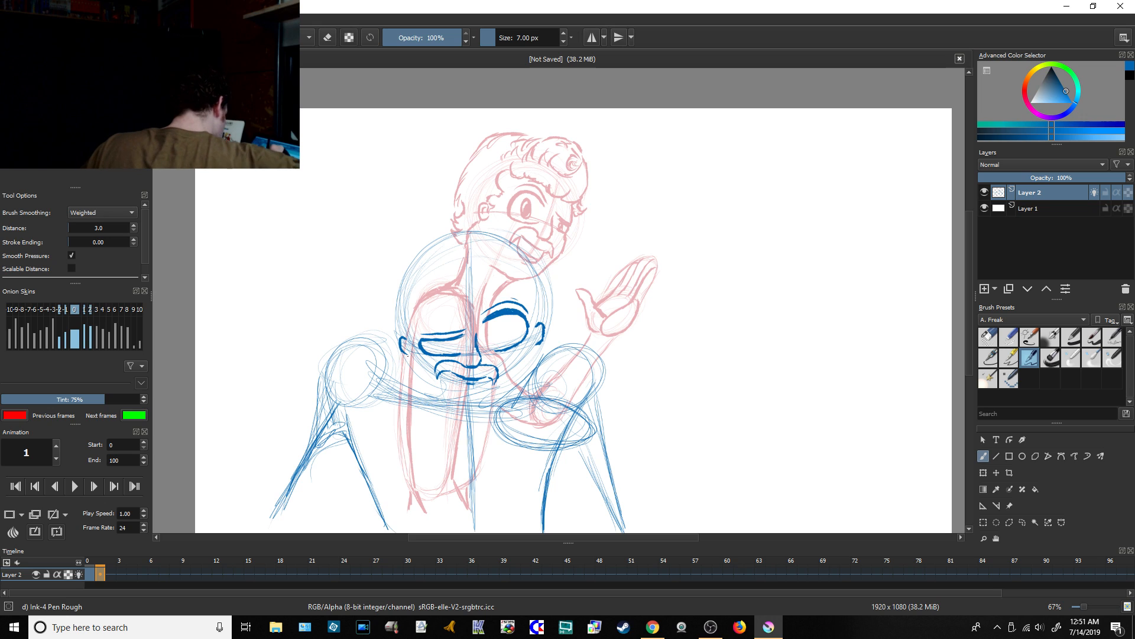
mouse_move(407, 353)
mouse_down()
mouse_move(456, 395)
mouse_move(491, 394)
mouse_move(534, 351)
mouse_up()
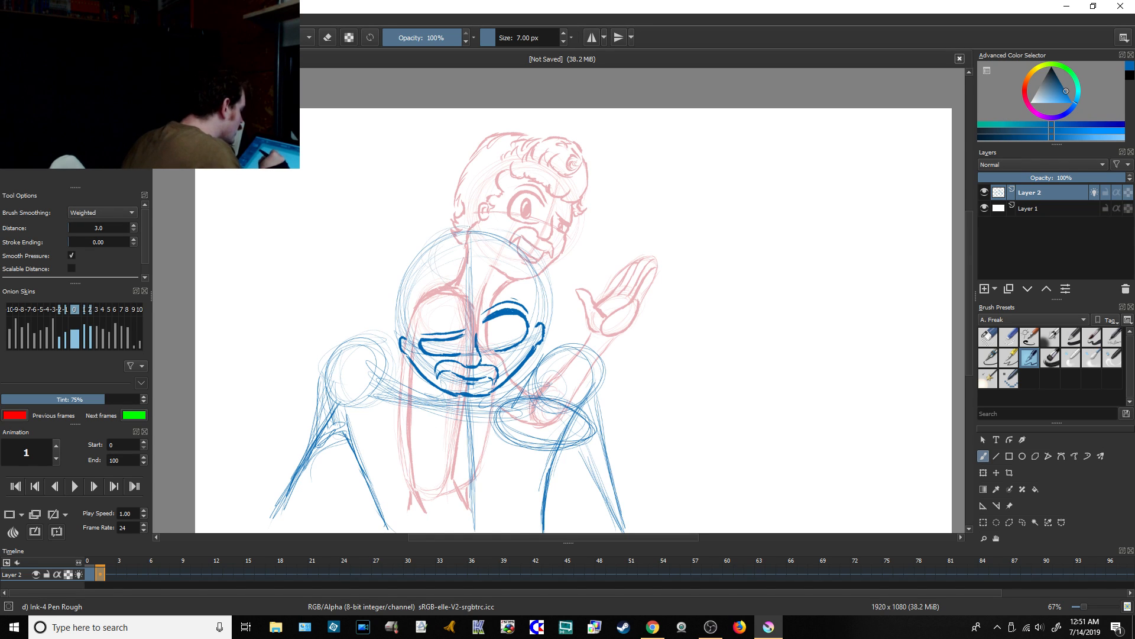
Step: Sketch the large curl above the forehead and a curly hairline running across the brow to the ear
mouse_move(478, 234)
mouse_down()
mouse_move(448, 286)
mouse_move(464, 281)
mouse_move(474, 264)
mouse_move(454, 264)
mouse_move(413, 309)
mouse_move(412, 324)
mouse_move(425, 322)
mouse_up()
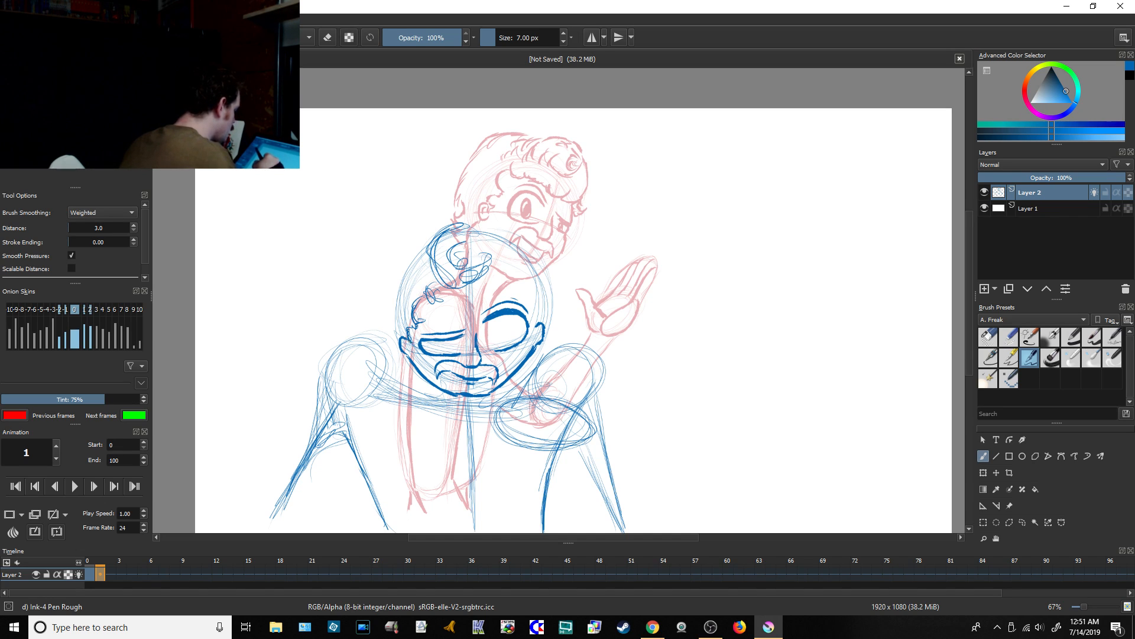
mouse_move(473, 287)
mouse_down()
mouse_move(518, 278)
mouse_move(535, 309)
mouse_up()
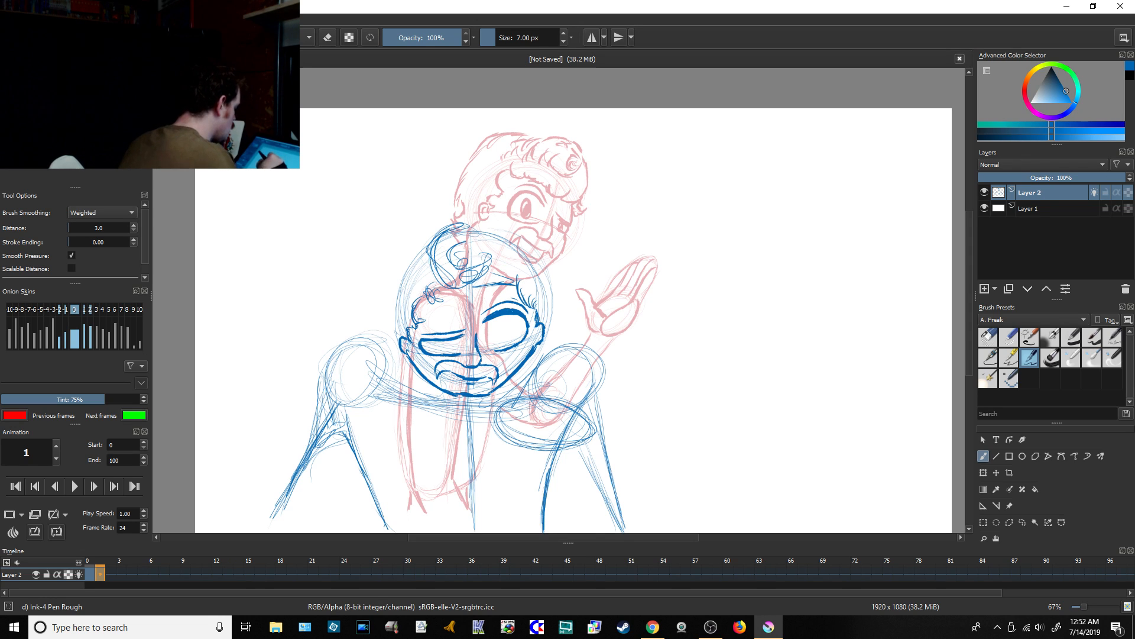
drag(419, 304, 447, 287)
drag(439, 294, 516, 287)
drag(475, 290, 508, 288)
Step: Outline the hair on the left side of the head with overlapping strokes from the crown down to the ear
mouse_move(426, 256)
mouse_down()
mouse_move(395, 275)
mouse_move(399, 256)
mouse_move(390, 287)
mouse_up()
drag(403, 286, 396, 335)
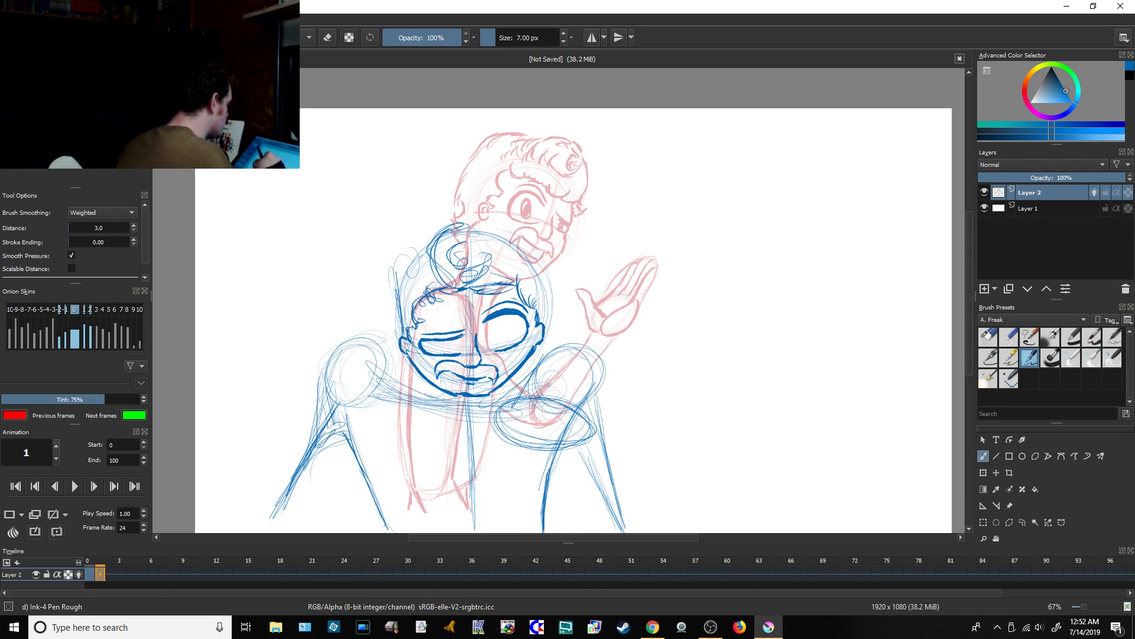
drag(397, 260, 393, 299)
mouse_move(421, 247)
mouse_down()
mouse_move(399, 288)
mouse_move(400, 274)
mouse_up()
drag(427, 243, 396, 282)
drag(429, 233, 397, 272)
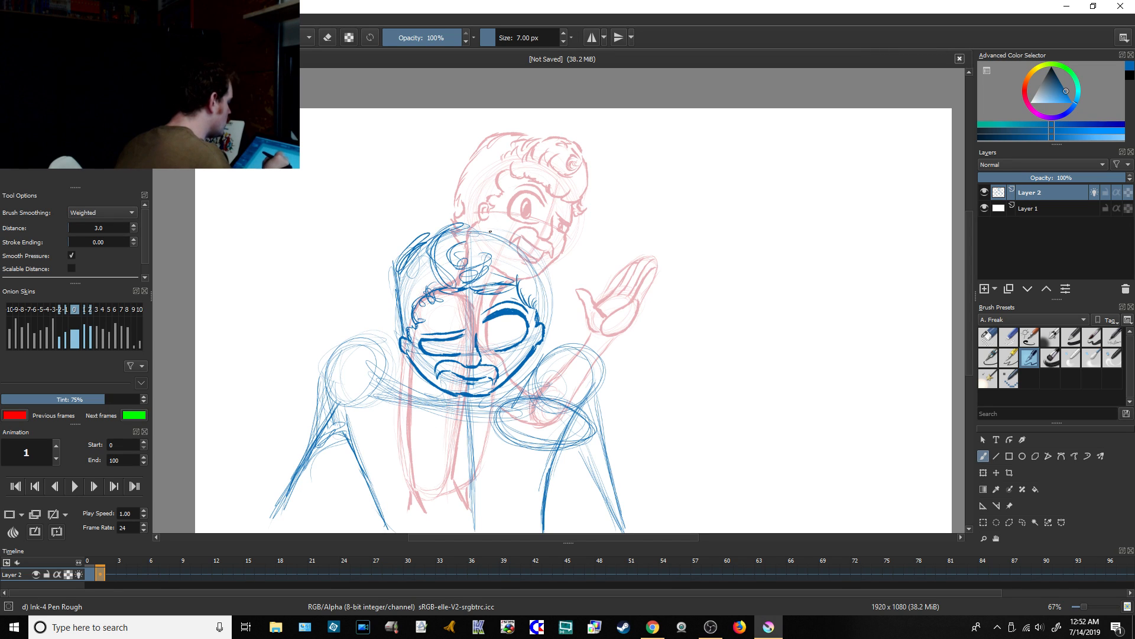
Step: Outline the hair over the crown and down the right side, adding loose tufts on top and inside the hair
mouse_move(481, 229)
mouse_down()
mouse_move(538, 247)
mouse_move(547, 307)
mouse_up()
drag(548, 271, 551, 321)
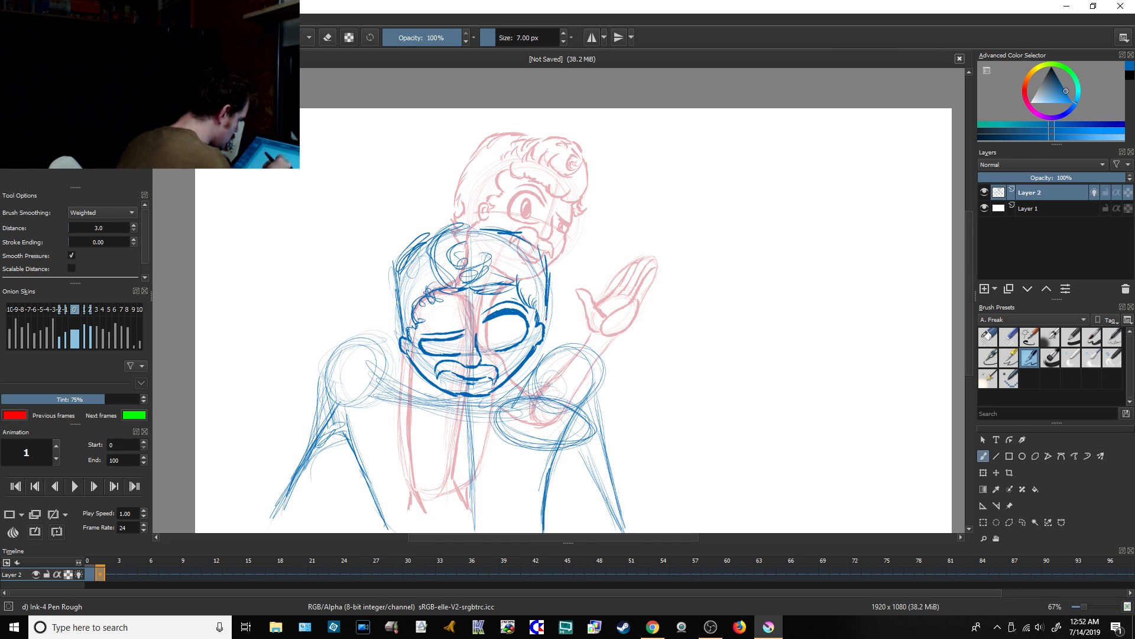
drag(522, 237, 545, 274)
mouse_move(481, 227)
mouse_down()
mouse_move(527, 237)
mouse_move(536, 291)
mouse_up()
mouse_move(491, 276)
mouse_down()
mouse_move(511, 270)
mouse_move(492, 237)
mouse_move(503, 233)
mouse_move(500, 281)
mouse_up()
mouse_move(425, 268)
mouse_down()
mouse_move(416, 285)
mouse_move(433, 278)
mouse_move(447, 239)
mouse_move(494, 219)
mouse_up()
drag(427, 240, 447, 218)
drag(506, 261, 509, 282)
drag(511, 261, 516, 284)
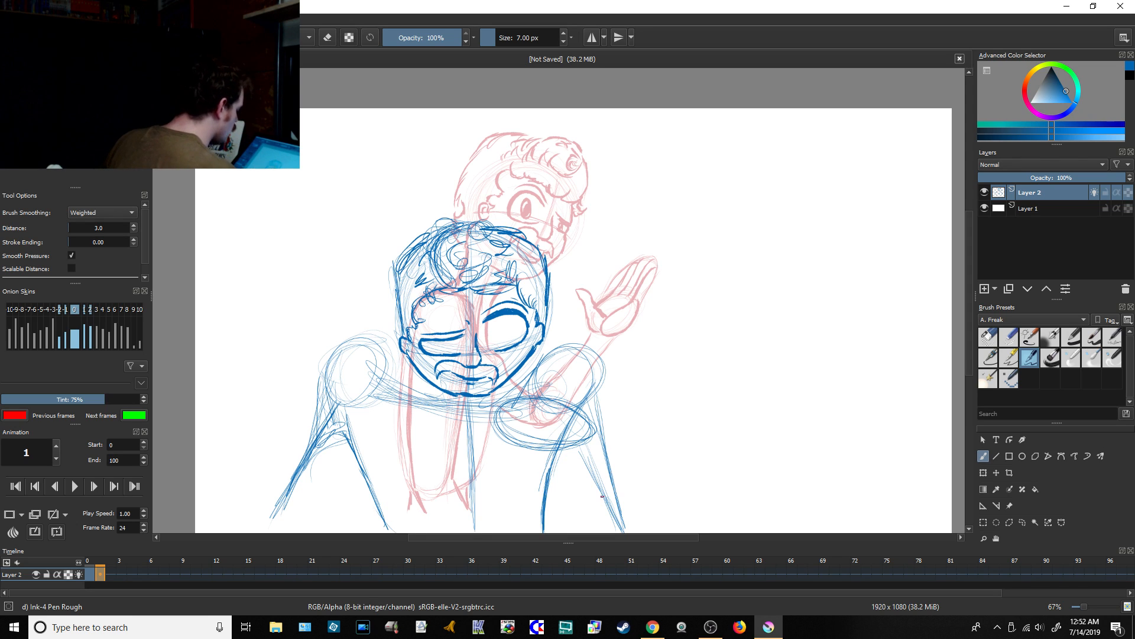
Step: Check the YouTube live chat, return to Krita, and rough in the tapered hand shape in front of the chest
click(660, 615)
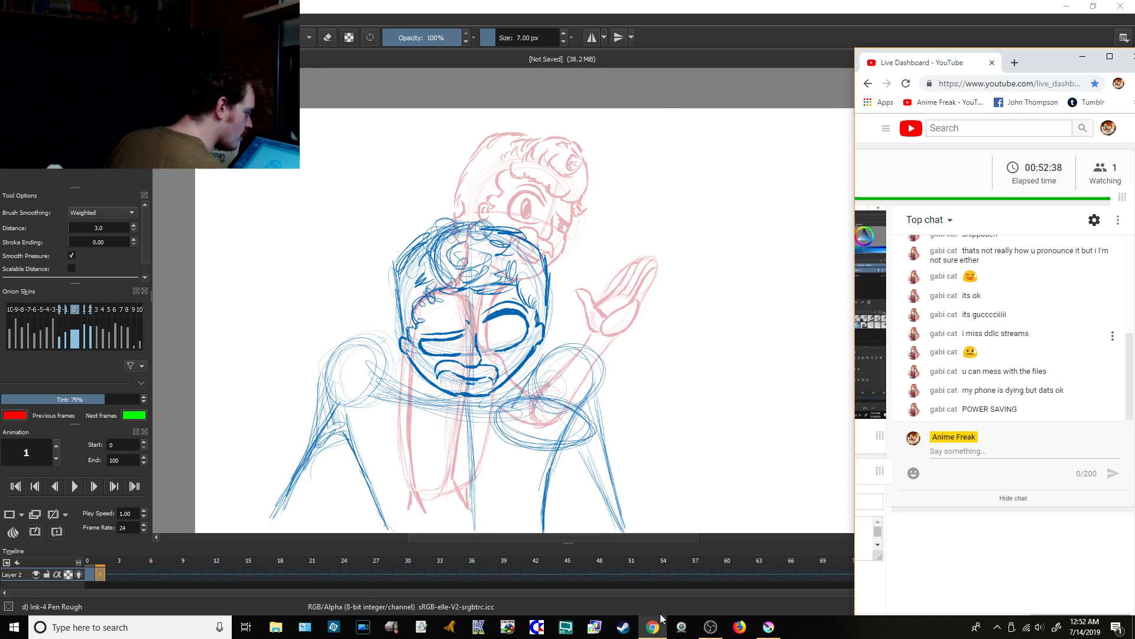
click(768, 626)
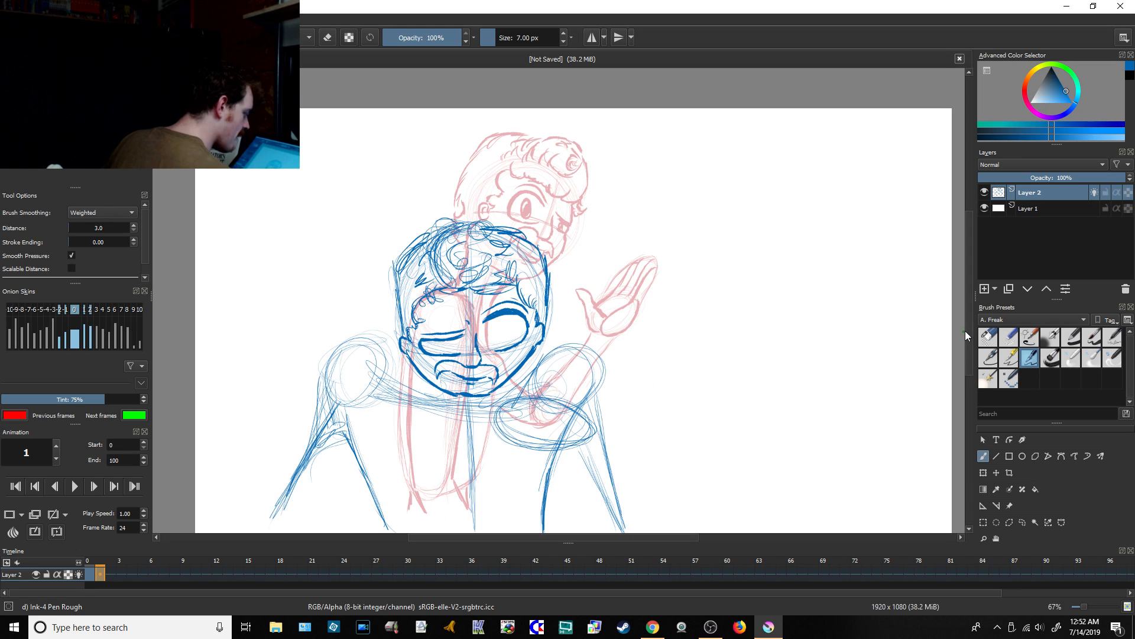
mouse_move(966, 330)
mouse_down()
mouse_move(971, 353)
mouse_move(971, 337)
mouse_up()
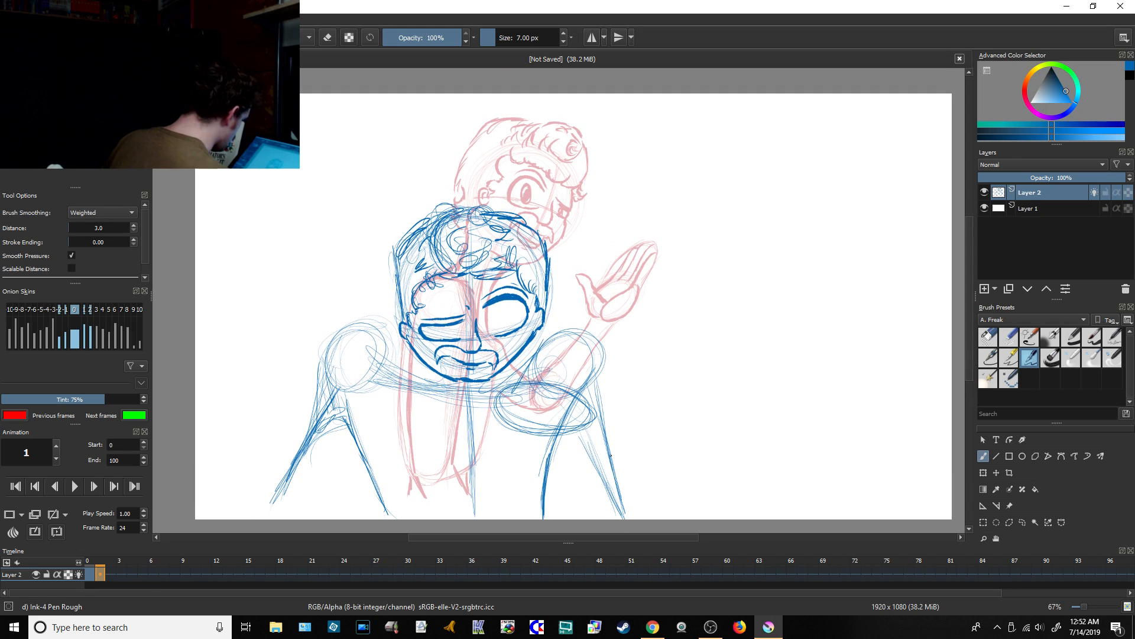
mouse_move(508, 389)
mouse_down()
mouse_move(446, 432)
mouse_move(465, 452)
mouse_move(509, 455)
mouse_move(541, 436)
mouse_up()
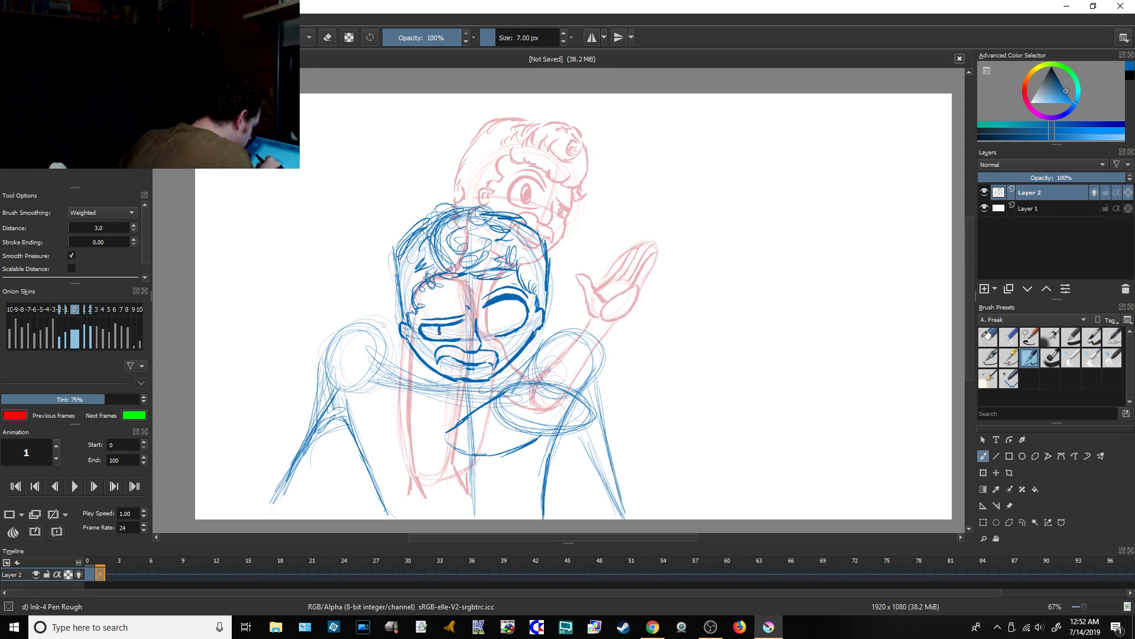
Step: Draw the irises and pupils in both eyes, ending with the Ink-4 Pen Rough brush selected
mouse_move(450, 325)
mouse_down()
mouse_move(453, 338)
mouse_move(442, 334)
mouse_up()
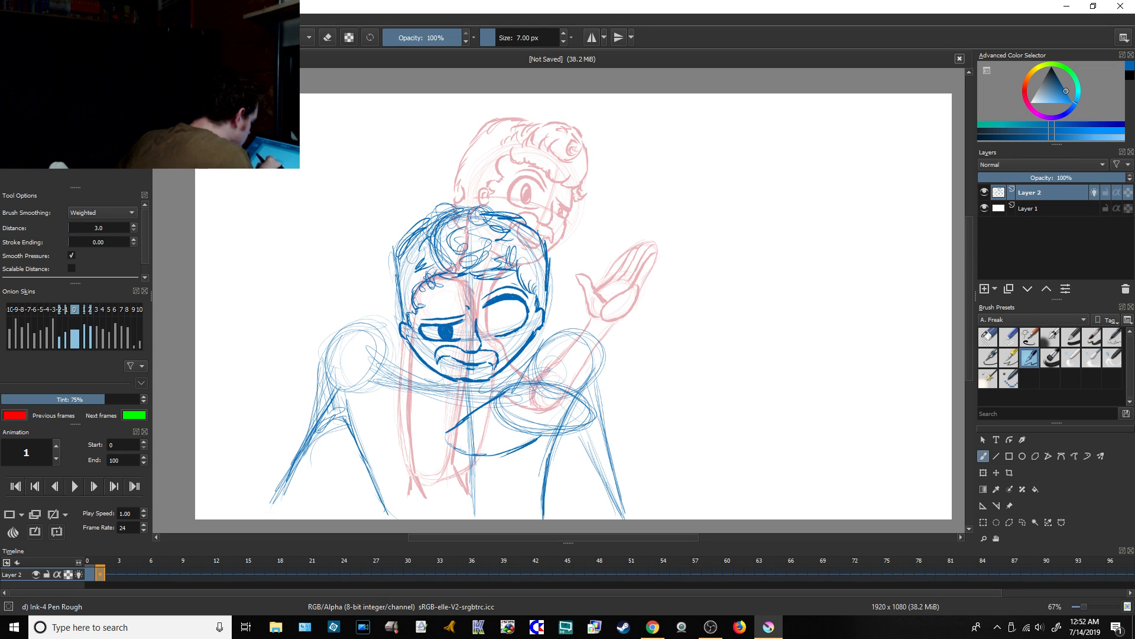
mouse_move(491, 308)
mouse_down()
mouse_move(502, 329)
mouse_move(498, 314)
mouse_move(444, 329)
mouse_up()
click(986, 340)
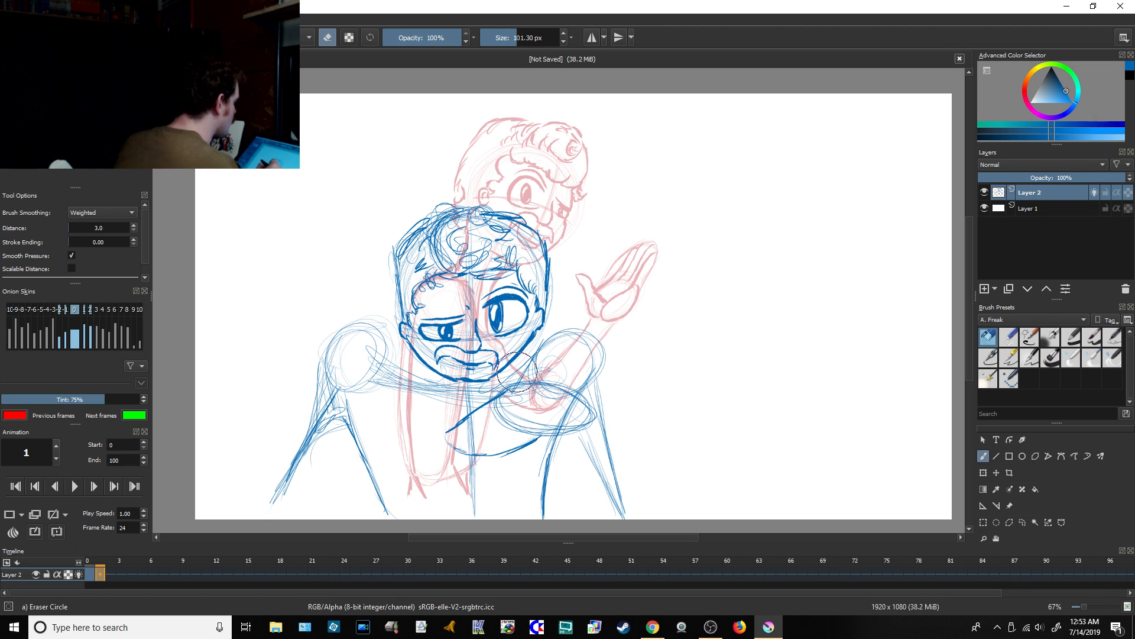
click(1030, 360)
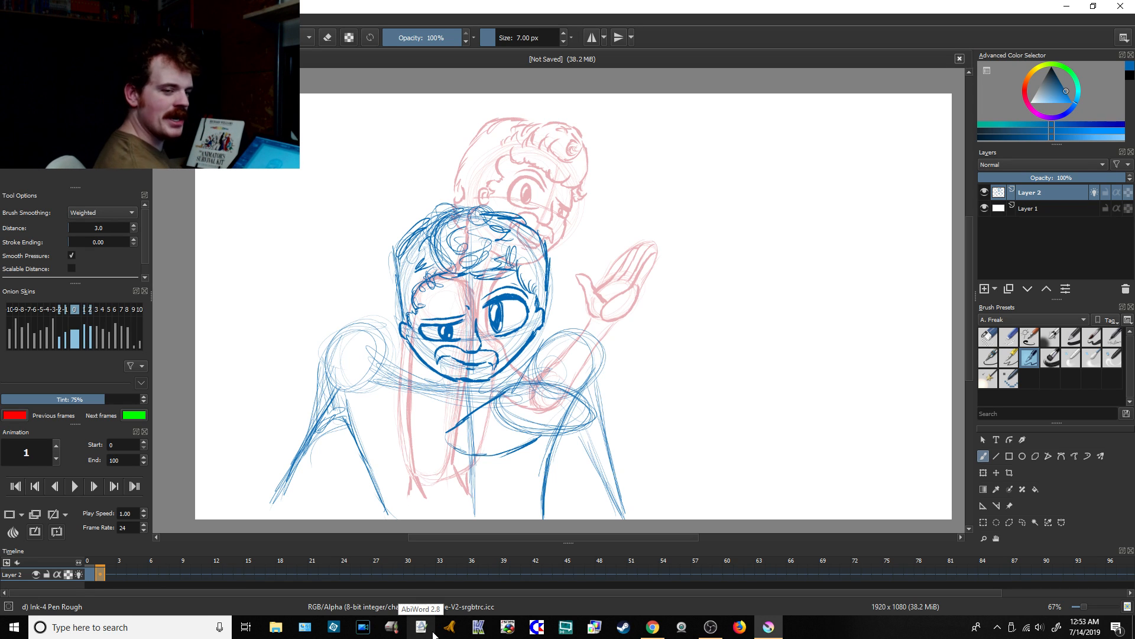
Step: Compare the poses on frames 0 and 1 by switching back and forth between them, ending on frame 1
click(100, 574)
click(102, 571)
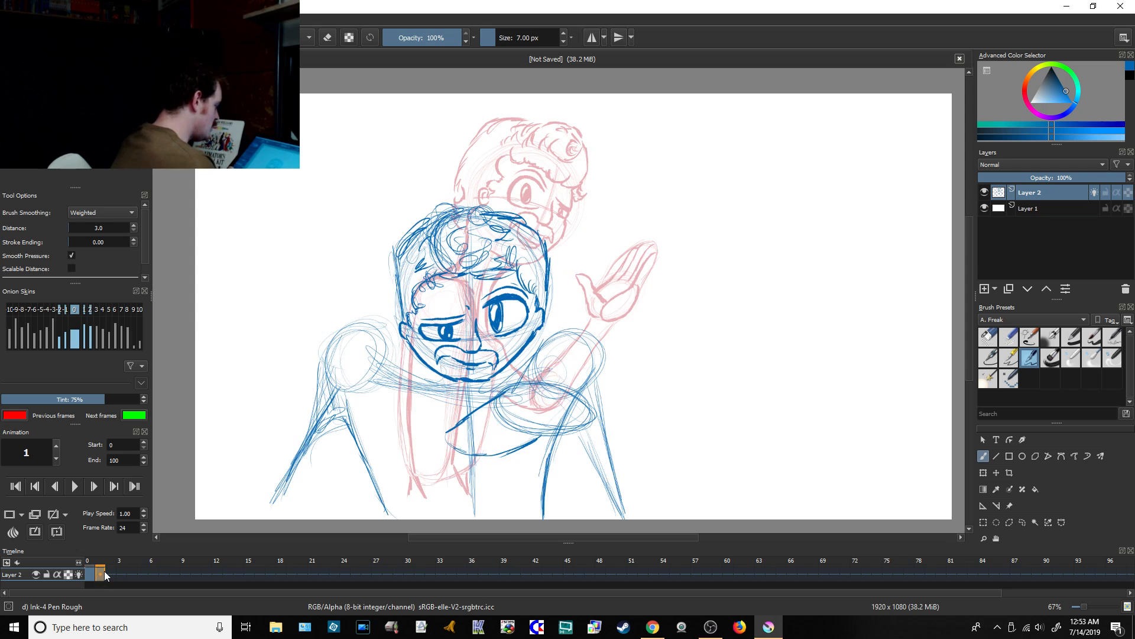
click(93, 573)
click(102, 574)
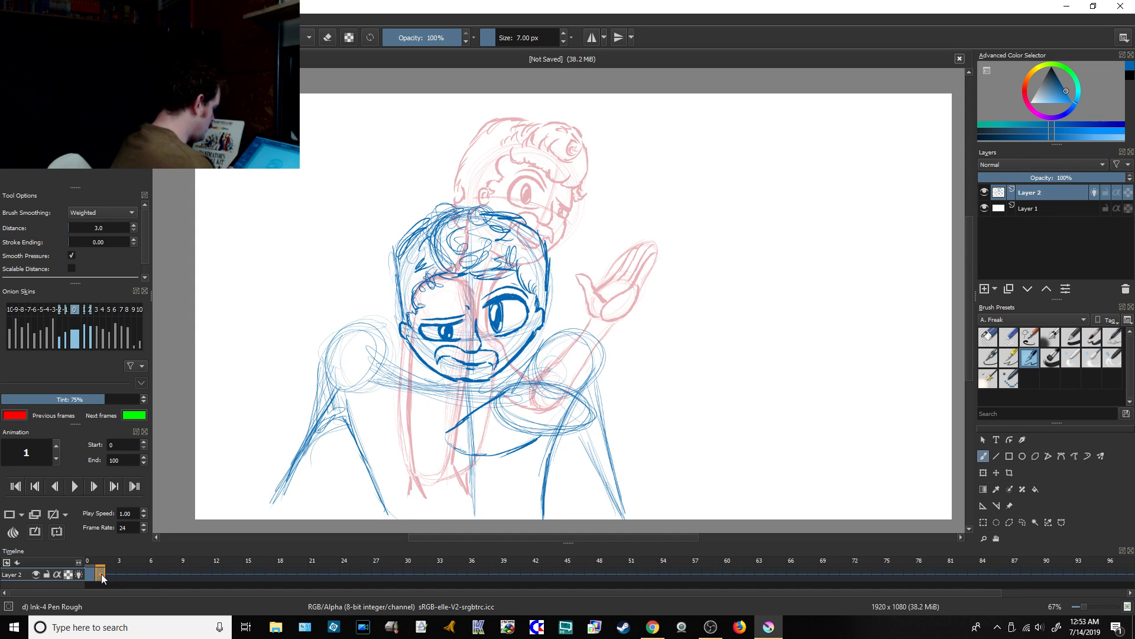
click(94, 574)
click(99, 576)
click(93, 576)
click(100, 576)
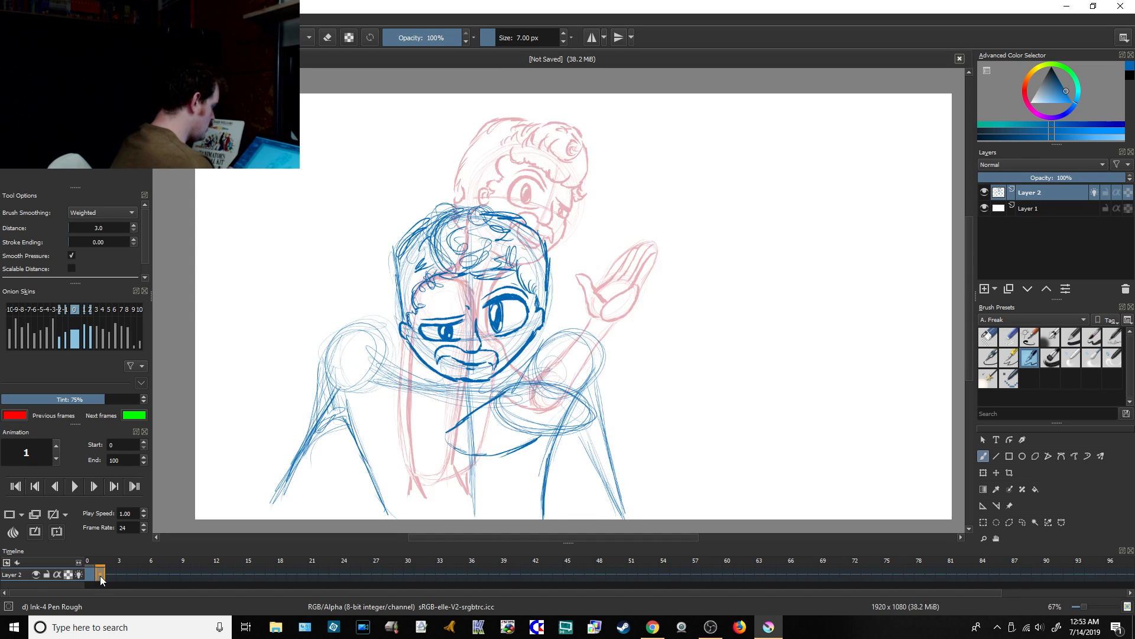
click(94, 576)
click(101, 577)
click(92, 575)
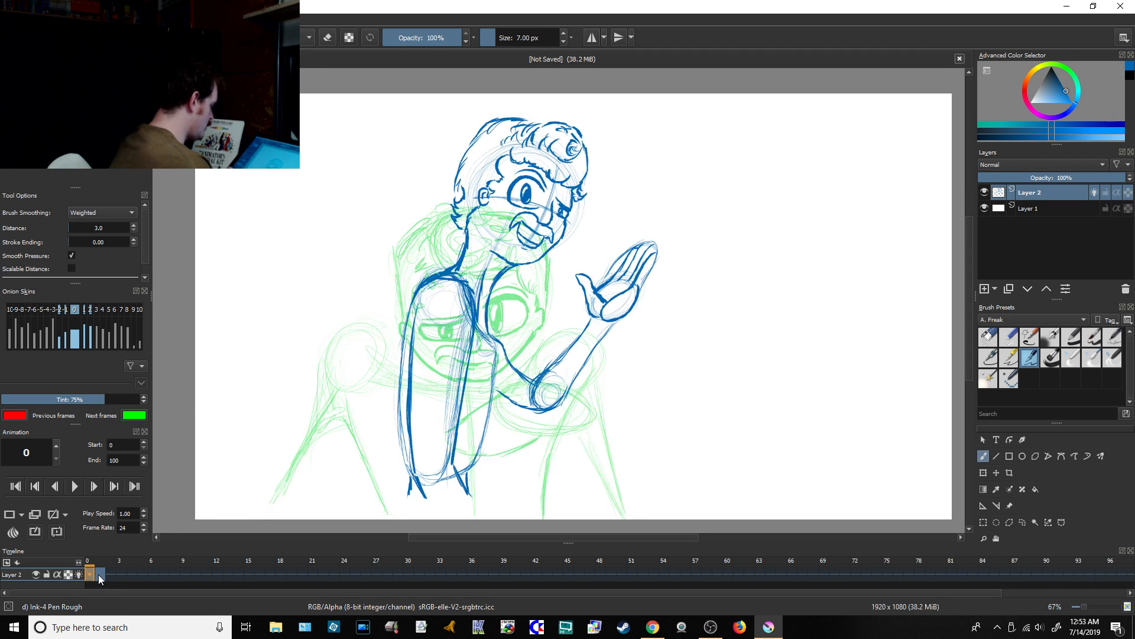
click(102, 576)
click(94, 575)
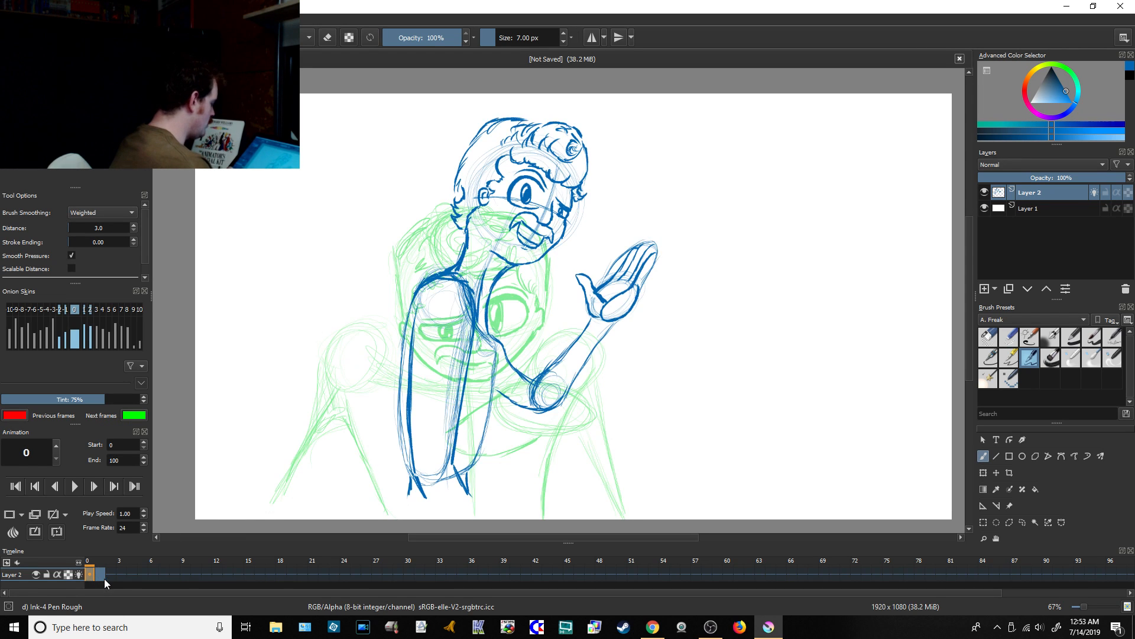
click(104, 578)
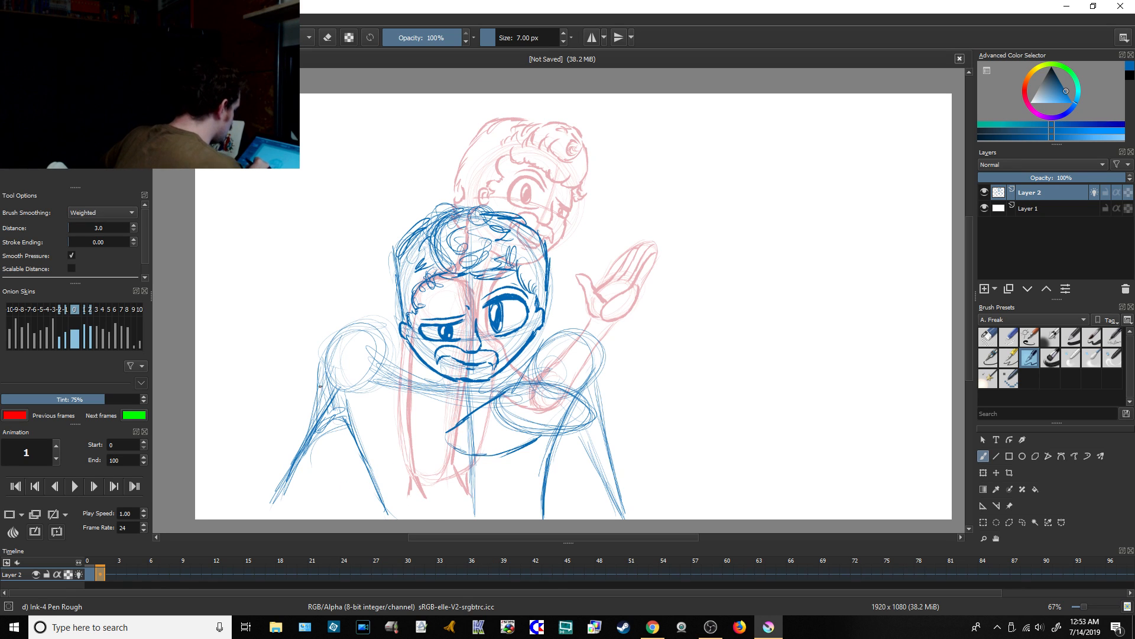
Step: Strengthen the contours of both shoulders and the outer edge of the right arm down to the canvas edge
mouse_move(323, 380)
mouse_down()
mouse_move(340, 349)
mouse_move(369, 343)
mouse_move(415, 376)
mouse_move(493, 391)
mouse_move(557, 340)
mouse_move(579, 342)
mouse_move(602, 358)
mouse_move(611, 449)
mouse_up()
drag(603, 374, 623, 486)
drag(609, 411, 629, 515)
drag(615, 465, 630, 519)
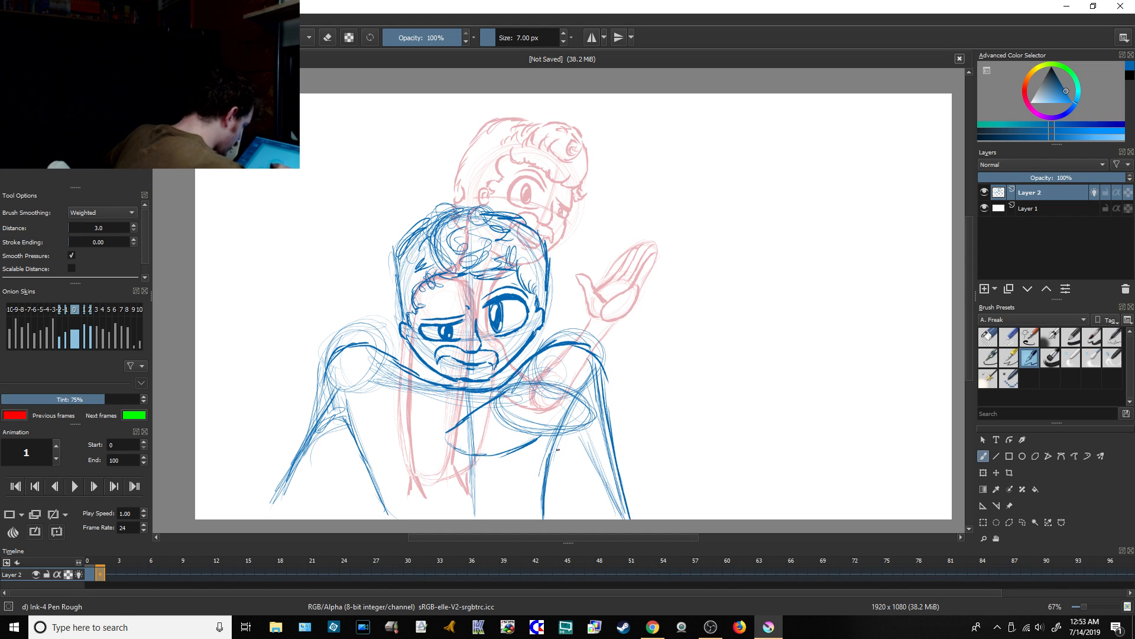
Step: Draw the wrist line, the separate fingers and the thumb of the hand held in front of the chest
mouse_move(547, 444)
mouse_down()
mouse_move(572, 447)
mouse_move(546, 444)
mouse_up()
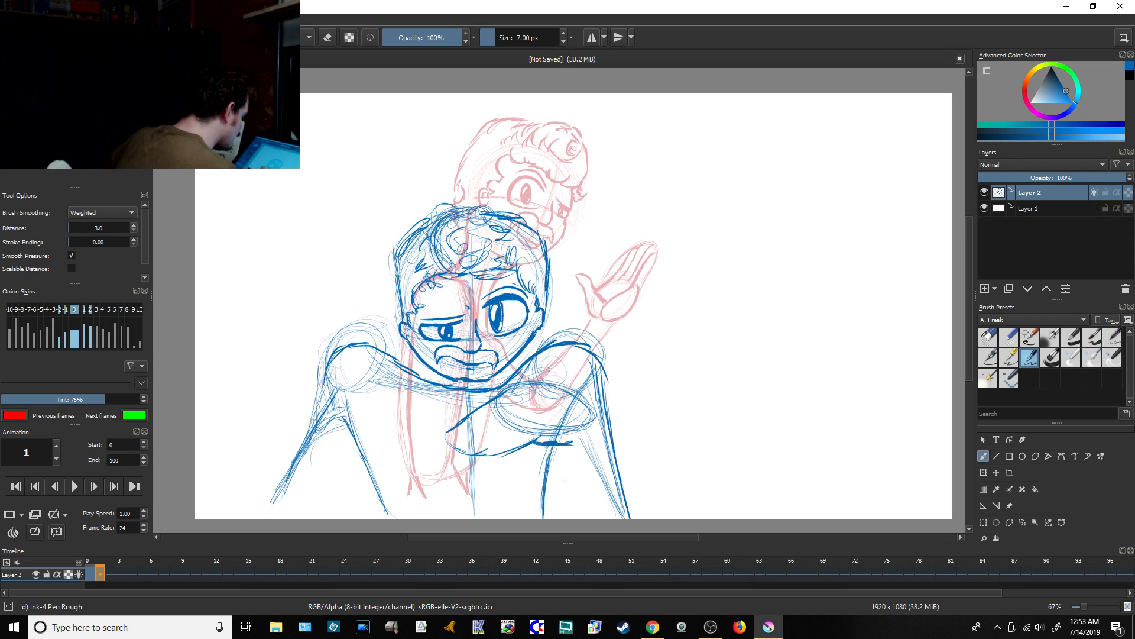
drag(476, 454, 518, 428)
drag(502, 442, 523, 425)
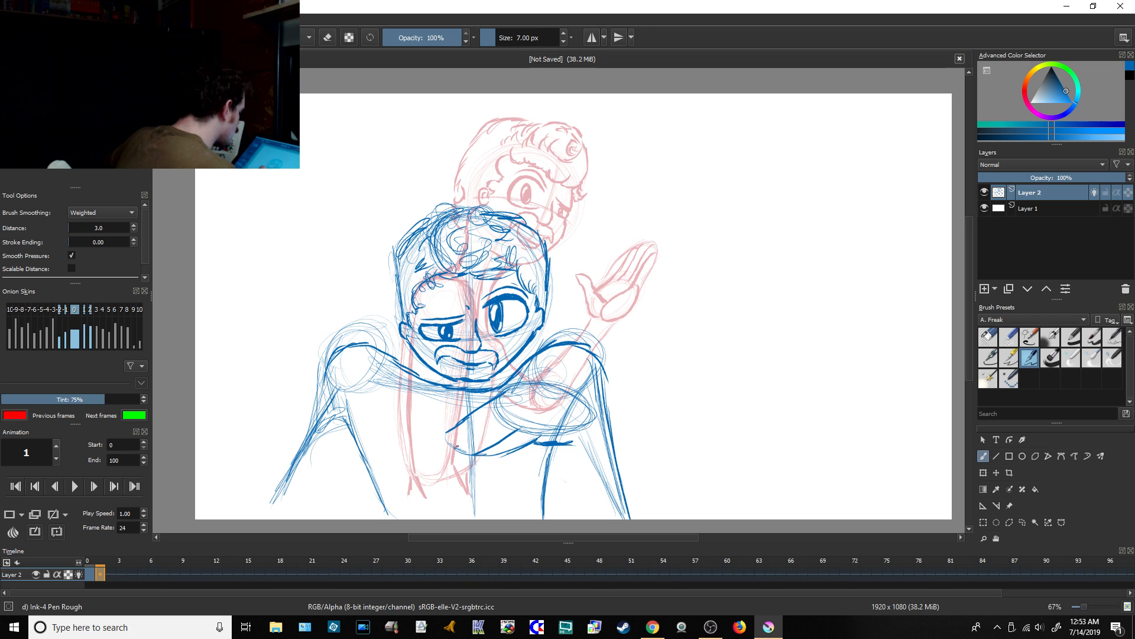
mouse_move(454, 449)
mouse_down()
mouse_move(503, 421)
mouse_move(481, 417)
mouse_up()
drag(442, 440, 495, 408)
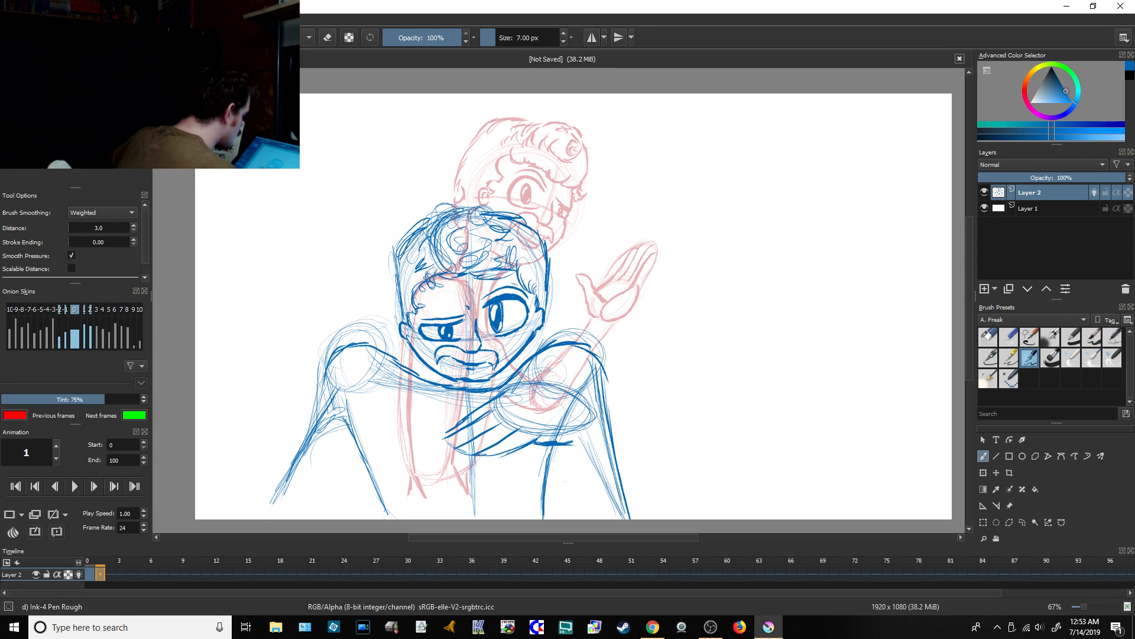
drag(488, 460, 521, 445)
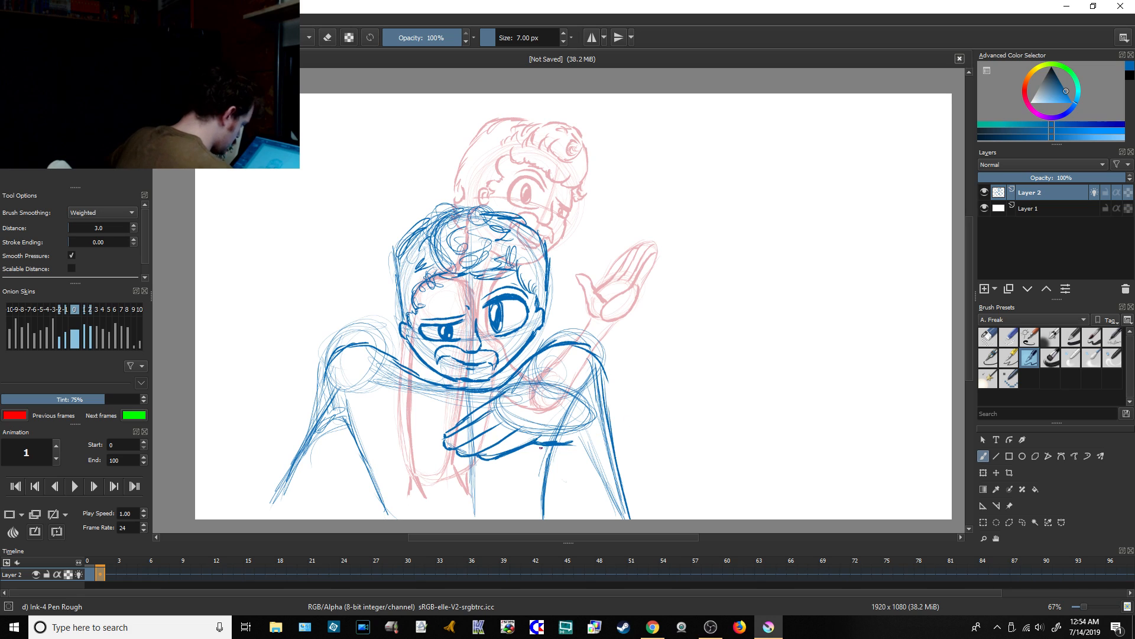
drag(512, 386, 483, 397)
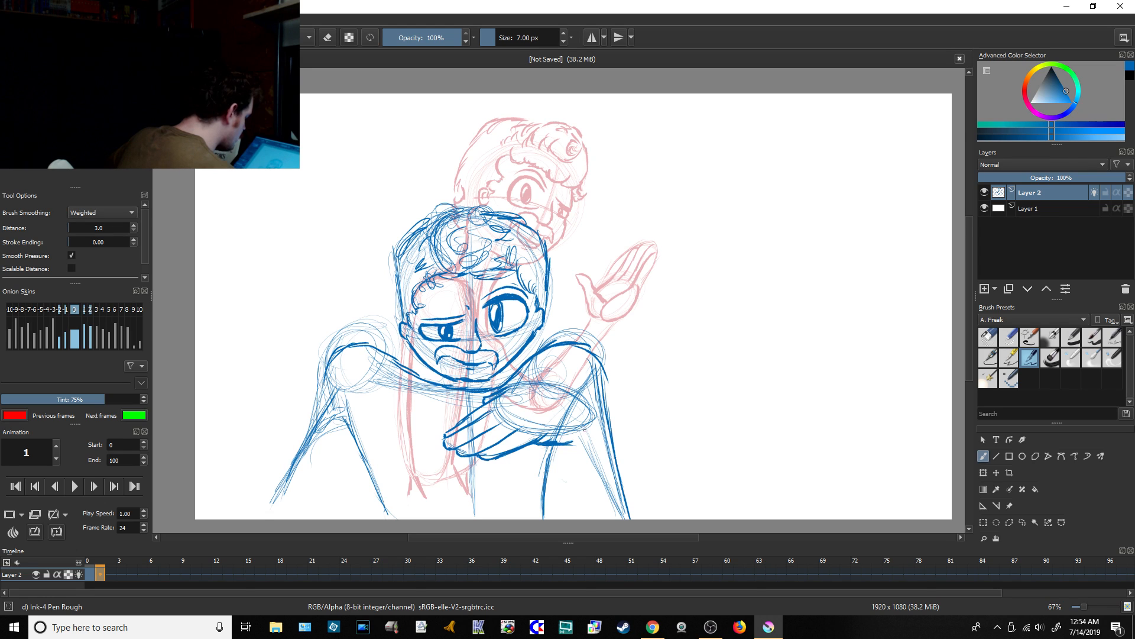
Step: Draw the inner and outer contours of the bent forearm down to the canvas edge, plus its upper edge from the hand
mouse_move(558, 450)
mouse_down()
mouse_move(582, 468)
mouse_move(591, 517)
mouse_up()
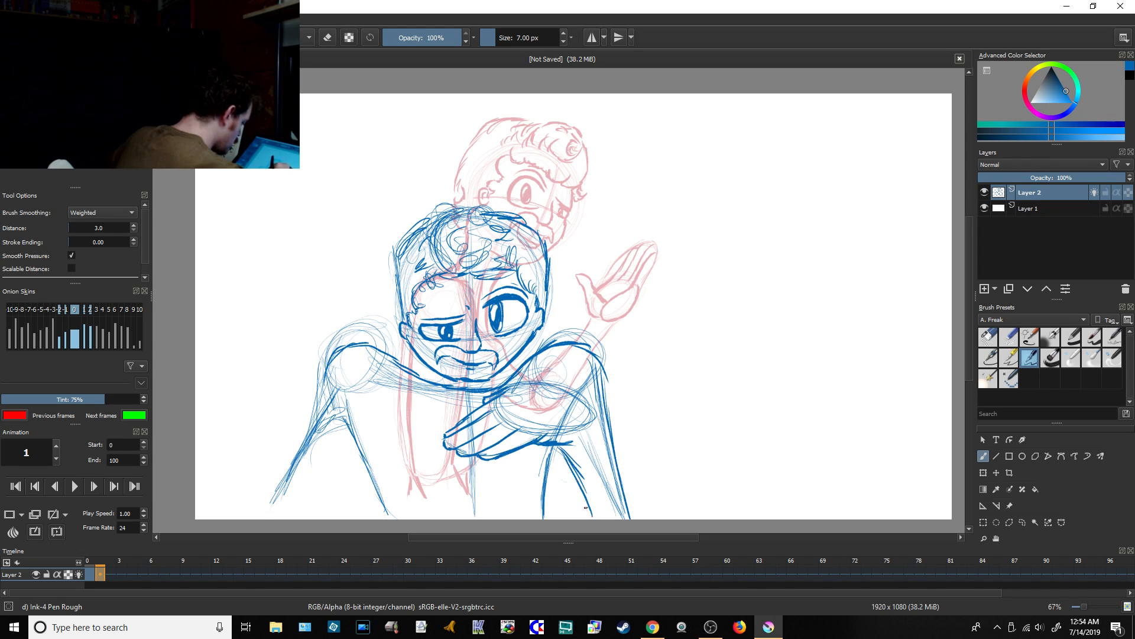
drag(574, 472, 589, 520)
drag(560, 453, 584, 519)
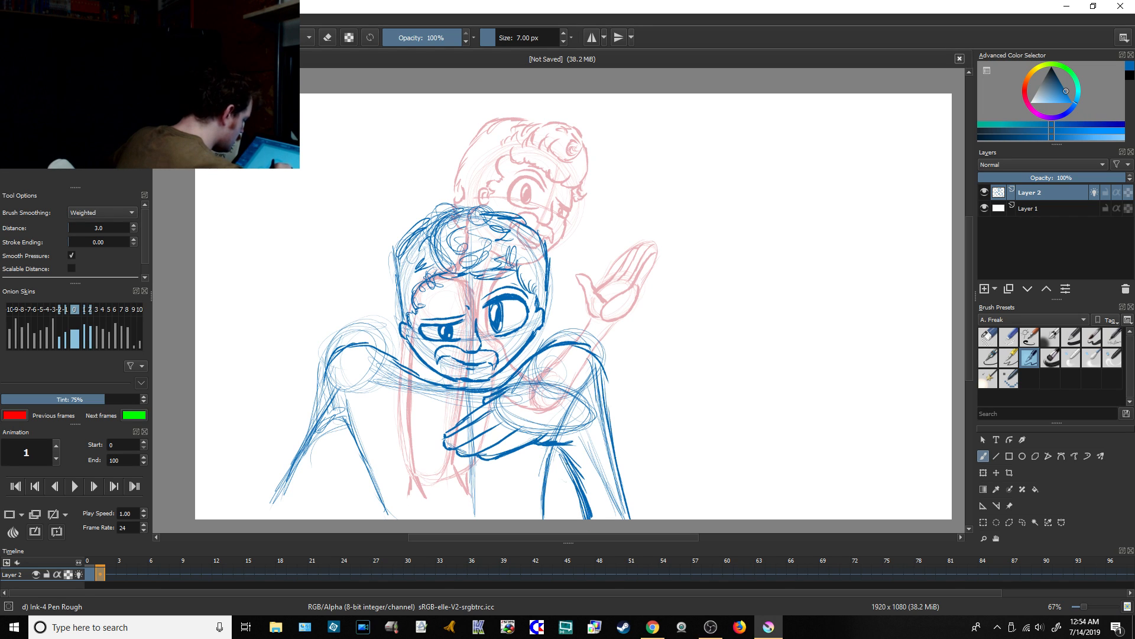
drag(593, 417, 653, 519)
drag(620, 472, 652, 519)
drag(595, 442, 652, 519)
drag(587, 425, 606, 448)
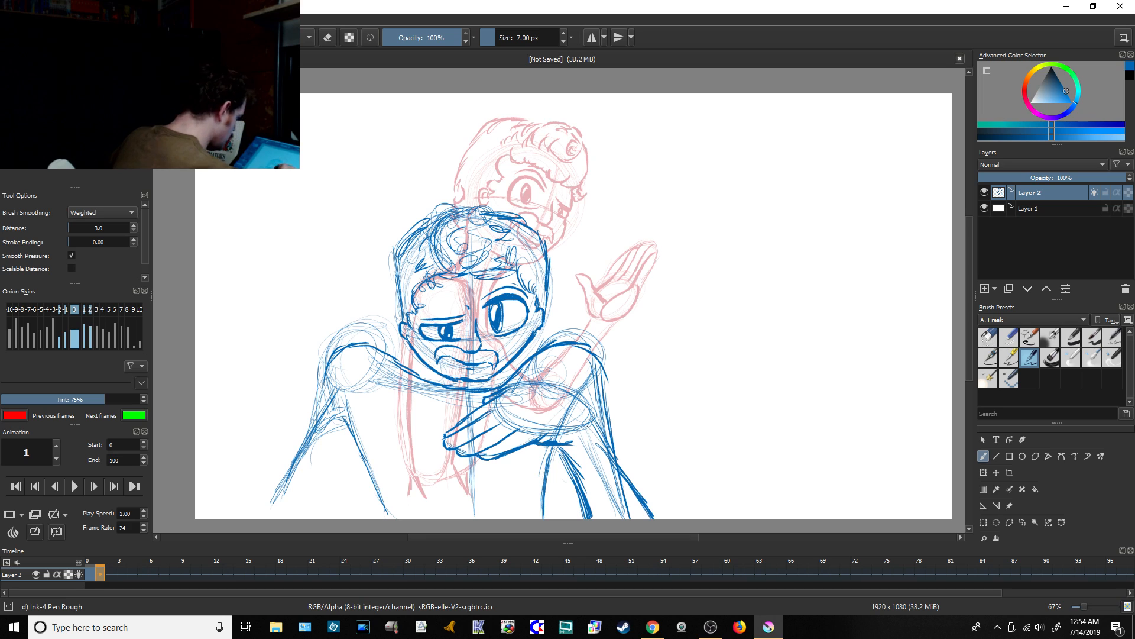
mouse_move(514, 384)
mouse_down()
mouse_move(585, 400)
mouse_move(595, 424)
mouse_up()
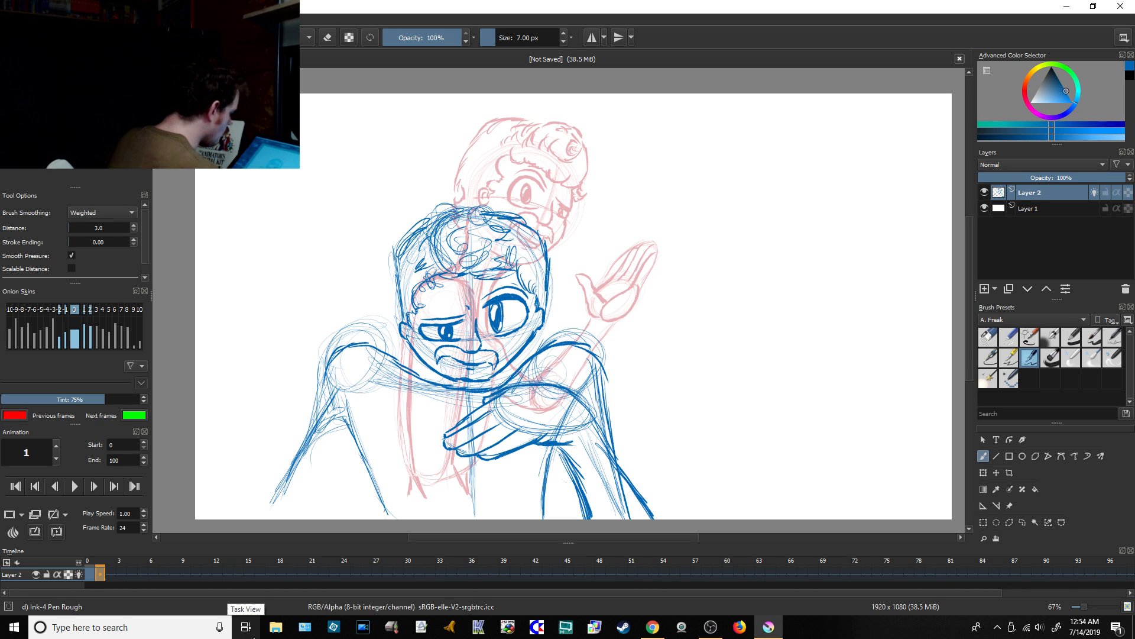
Step: Compare the poses on frames 0 and 1 by switching between them, ending on frame 1
click(92, 574)
click(102, 577)
click(92, 573)
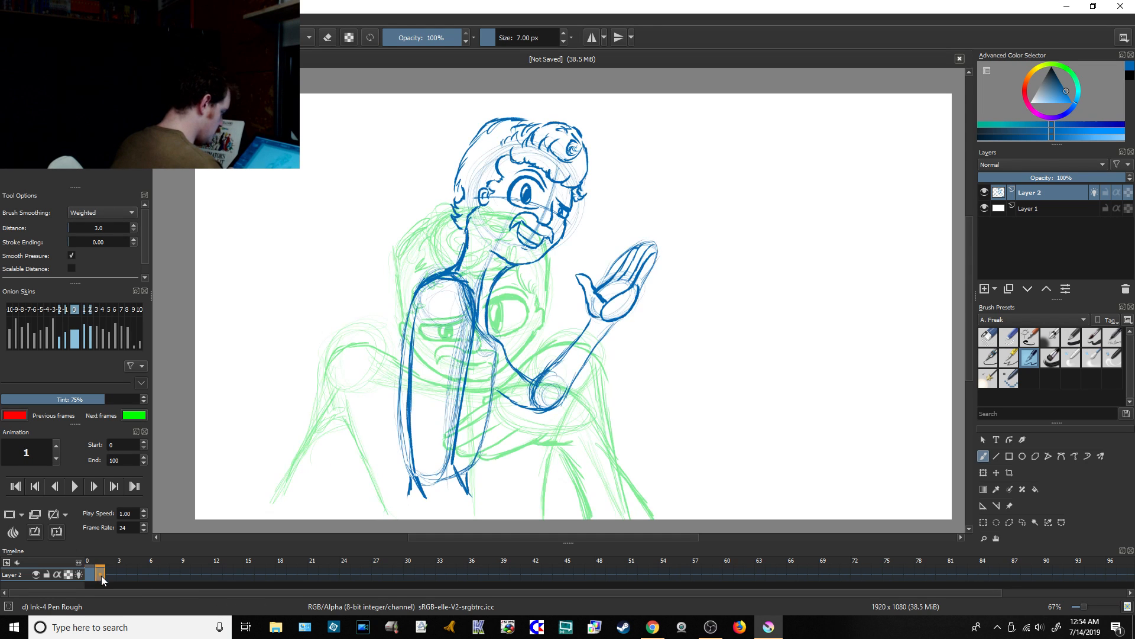
click(102, 576)
Step: Save the animation as the Krita document Quickamation 00003 in the Krita Projects folder
key(ctrl+s)
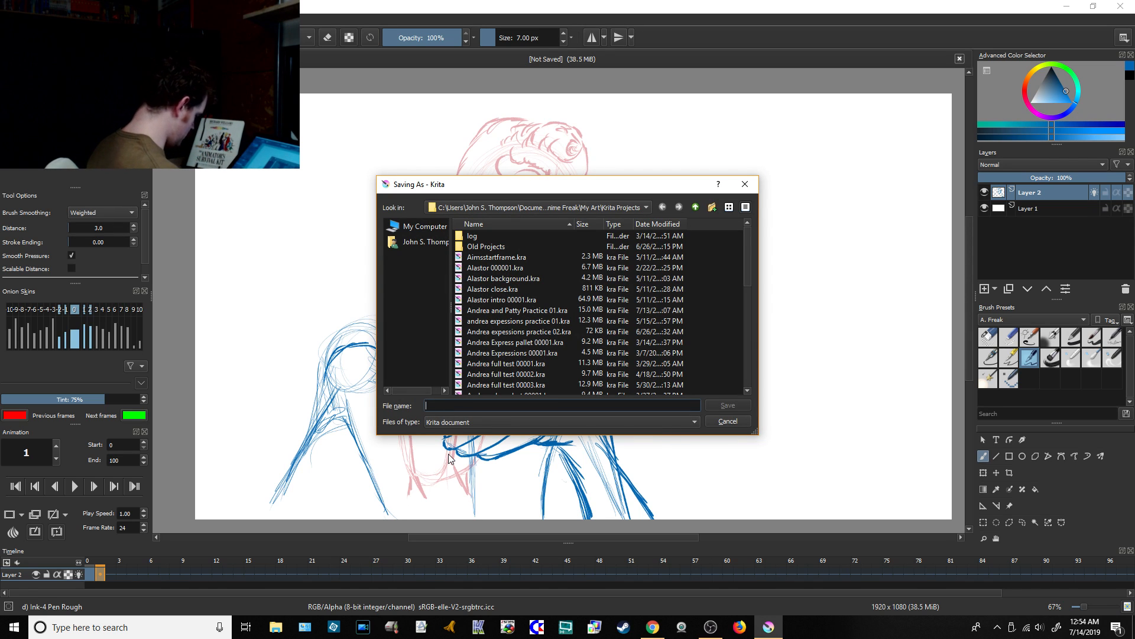
text(quick)
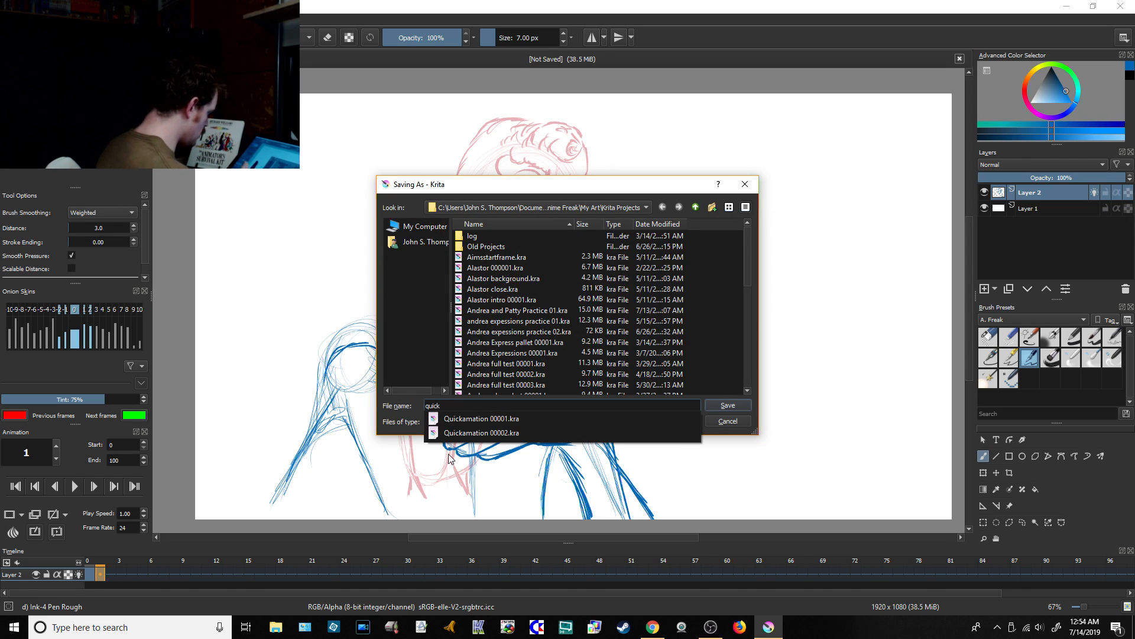
click(505, 433)
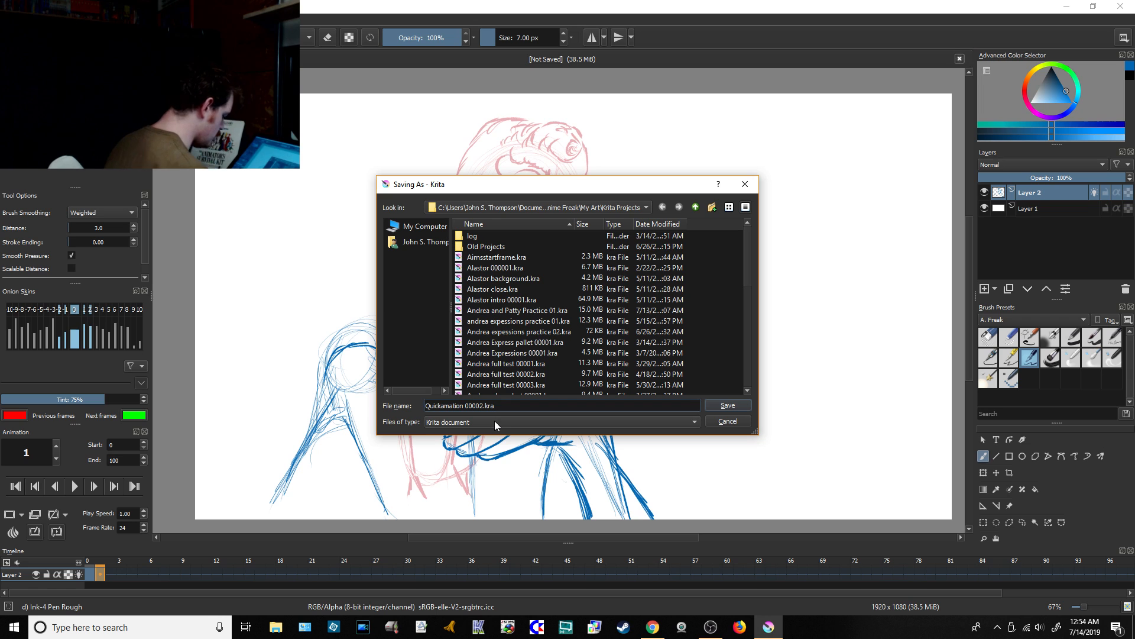
key(BackSpace)
key(BackSpace)
key(BackSpace)
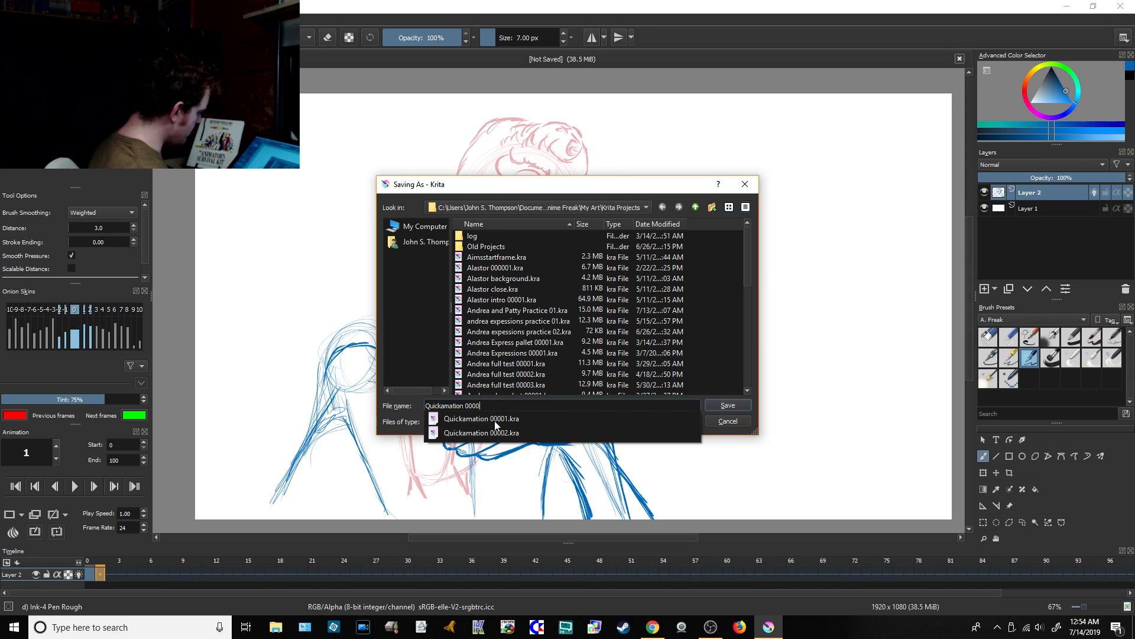
text(3)
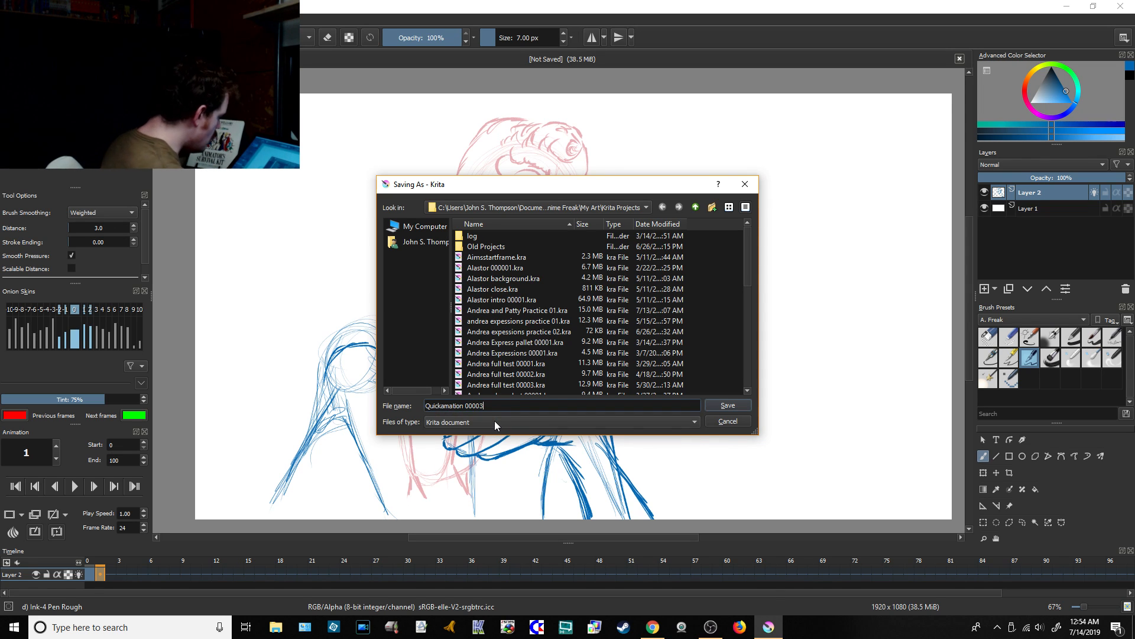
click(739, 407)
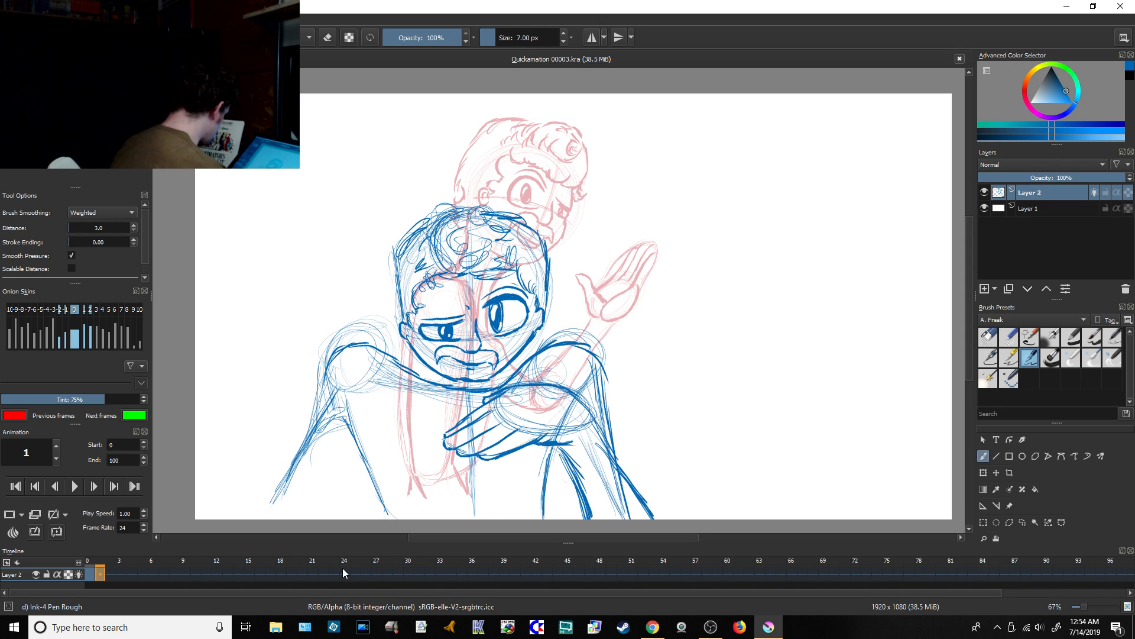
Step: Flip between frames 0 and 1 again to check the pose change, ending on frame 1
click(92, 575)
click(100, 575)
click(92, 574)
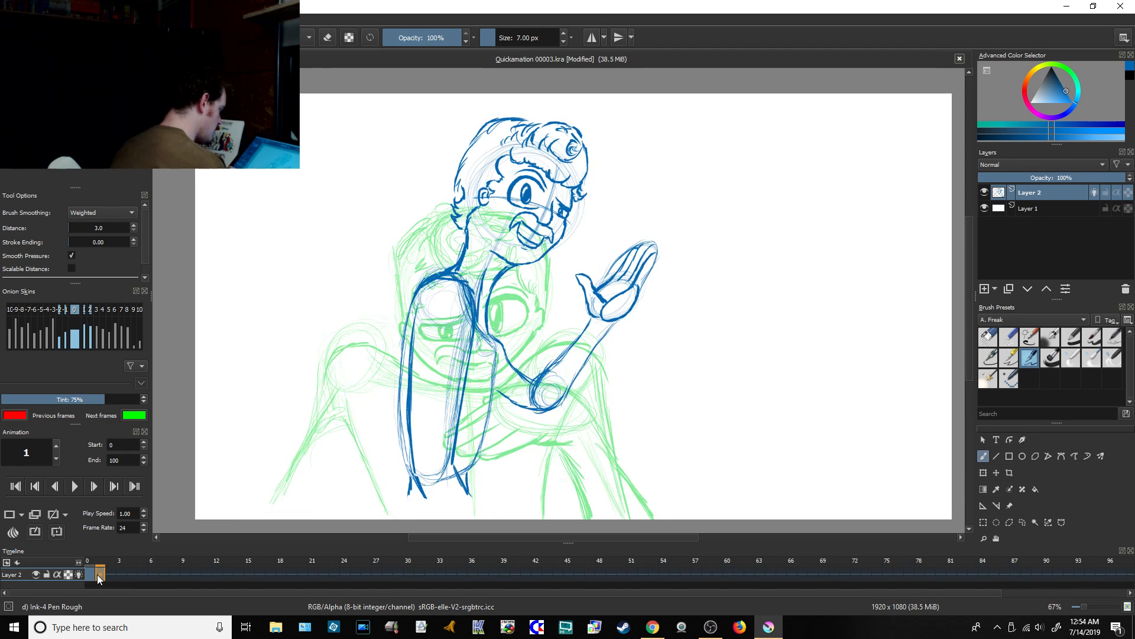
click(101, 576)
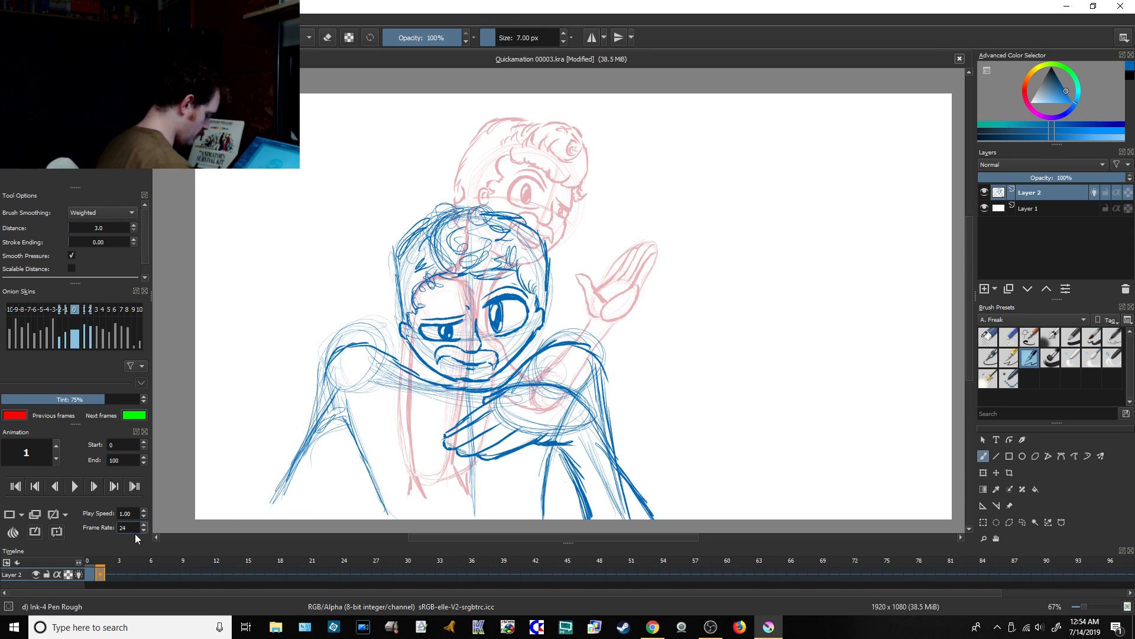
Step: Set the animation's frame rate to 3 and its end frame to 1, and preview the two-frame loop
key(BackSpace)
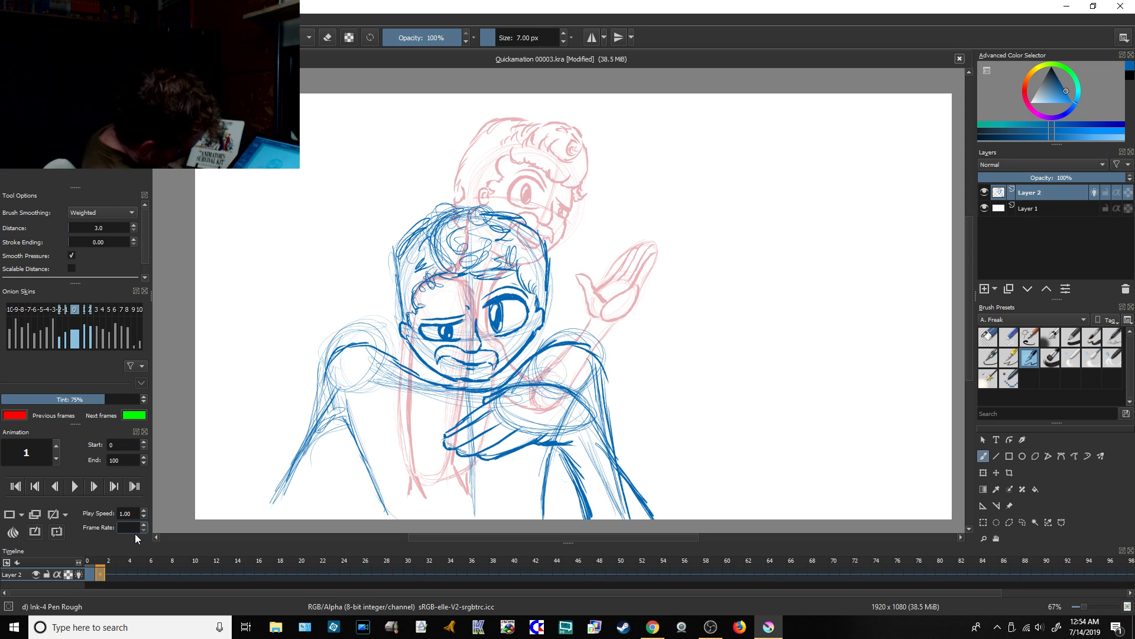
text(3)
click(125, 458)
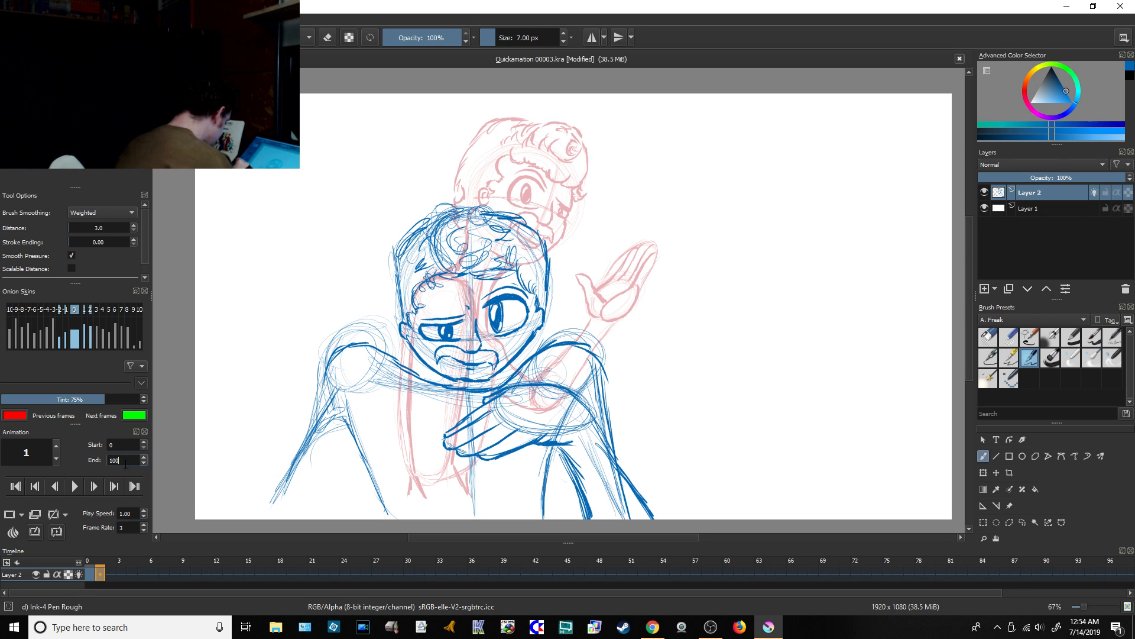
key(BackSpace)
key(BackSpace)
key(BackSpace)
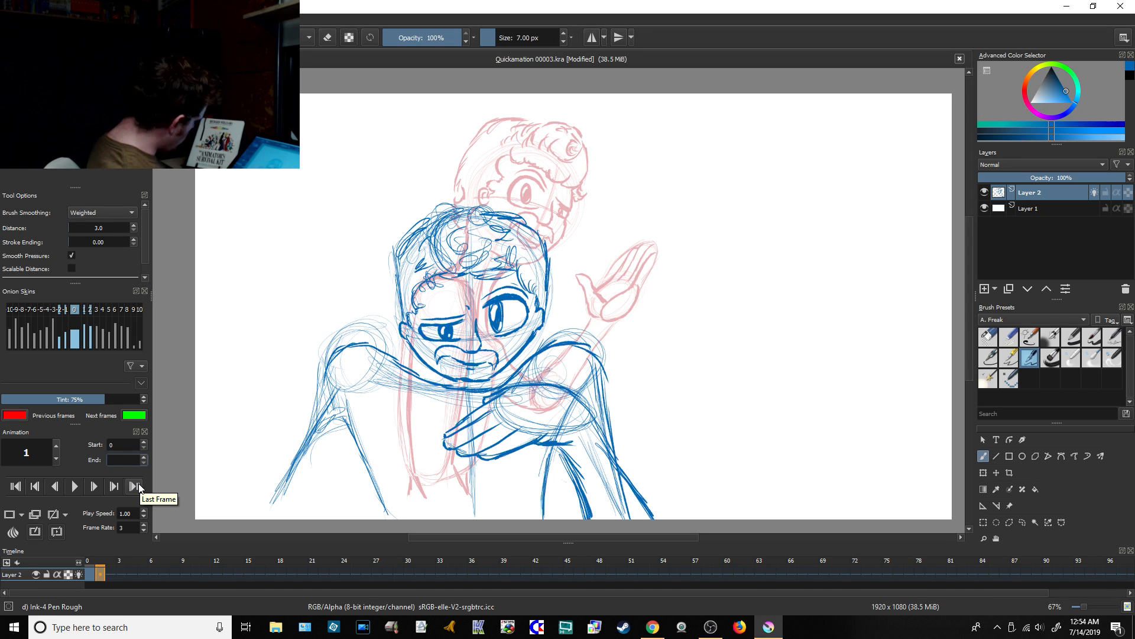
text(1)
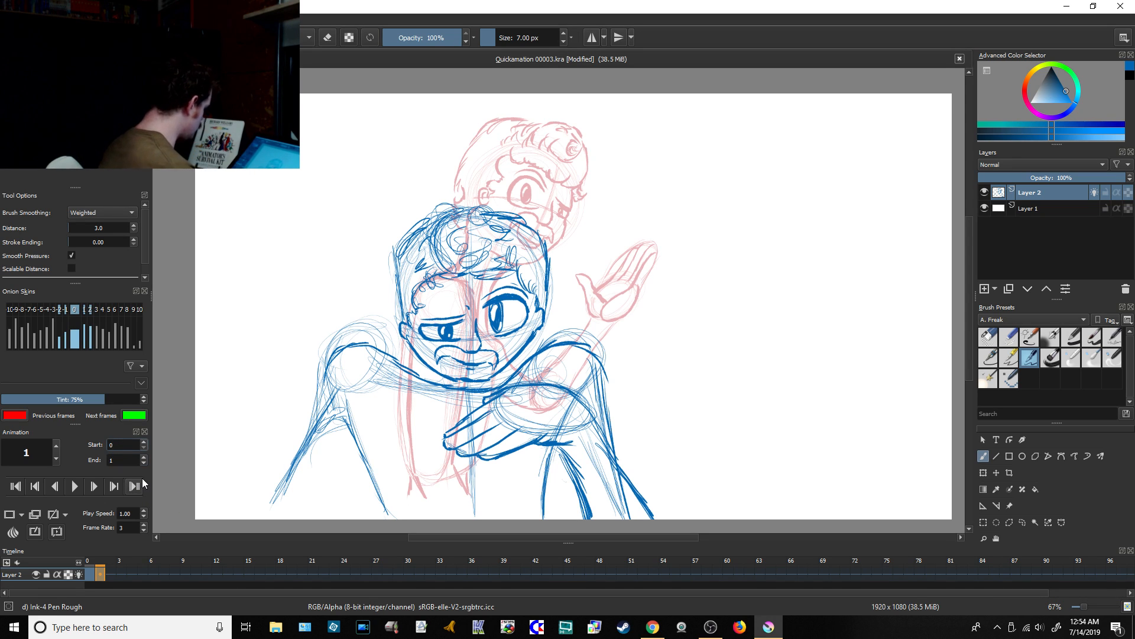
click(76, 489)
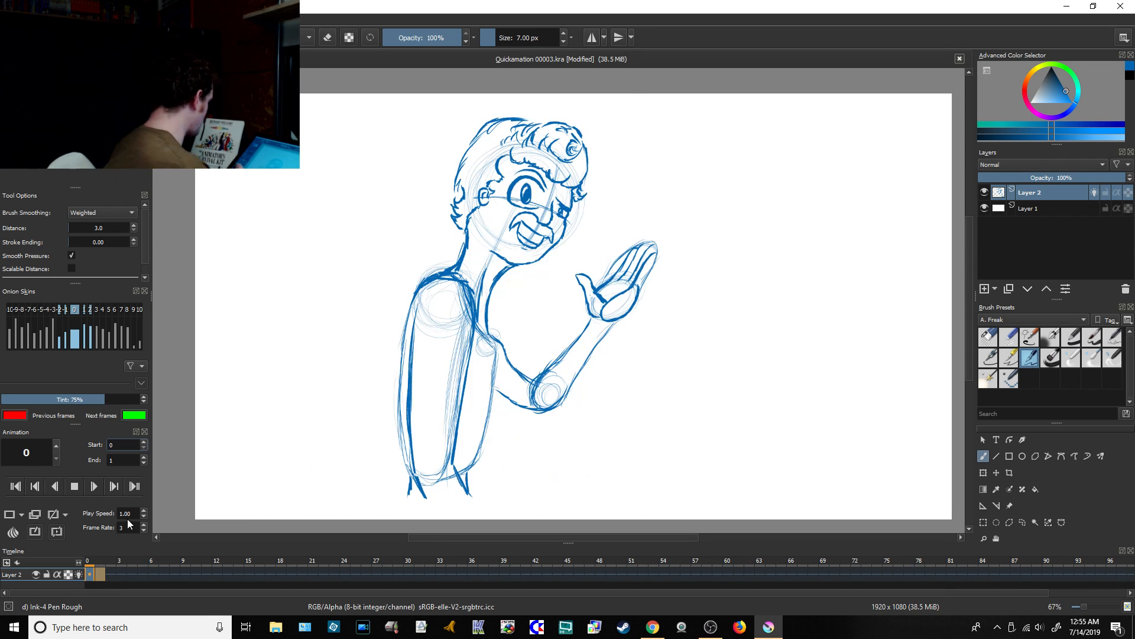
click(75, 486)
Step: Check the stream's chat in the YouTube Live Dashboard and return to Krita
click(654, 627)
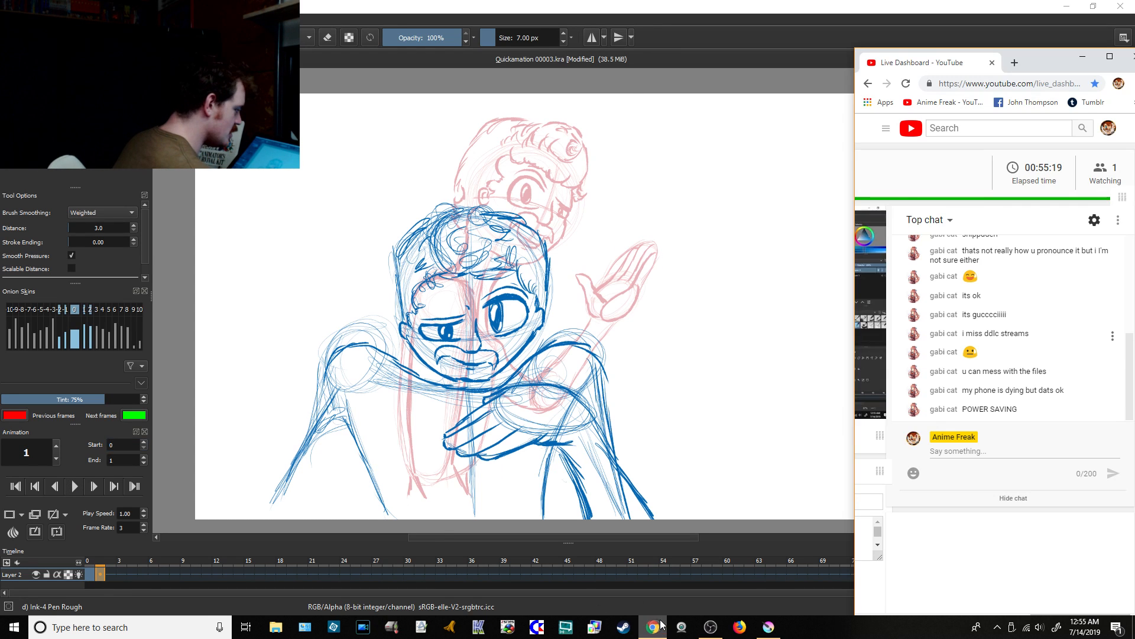
mouse_move(761, 631)
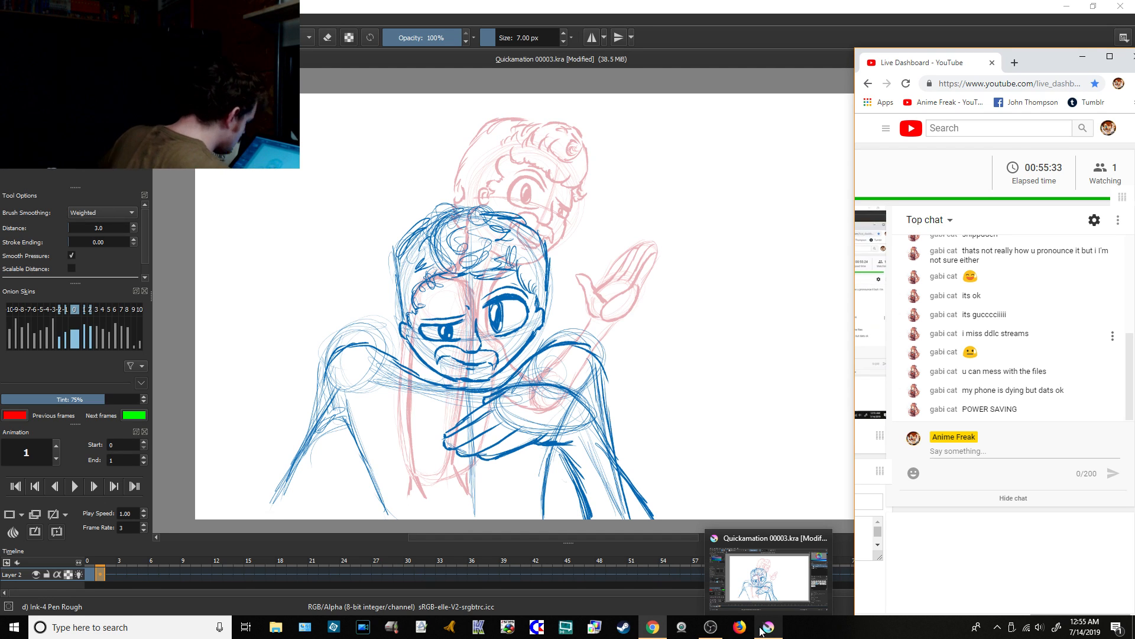
click(732, 535)
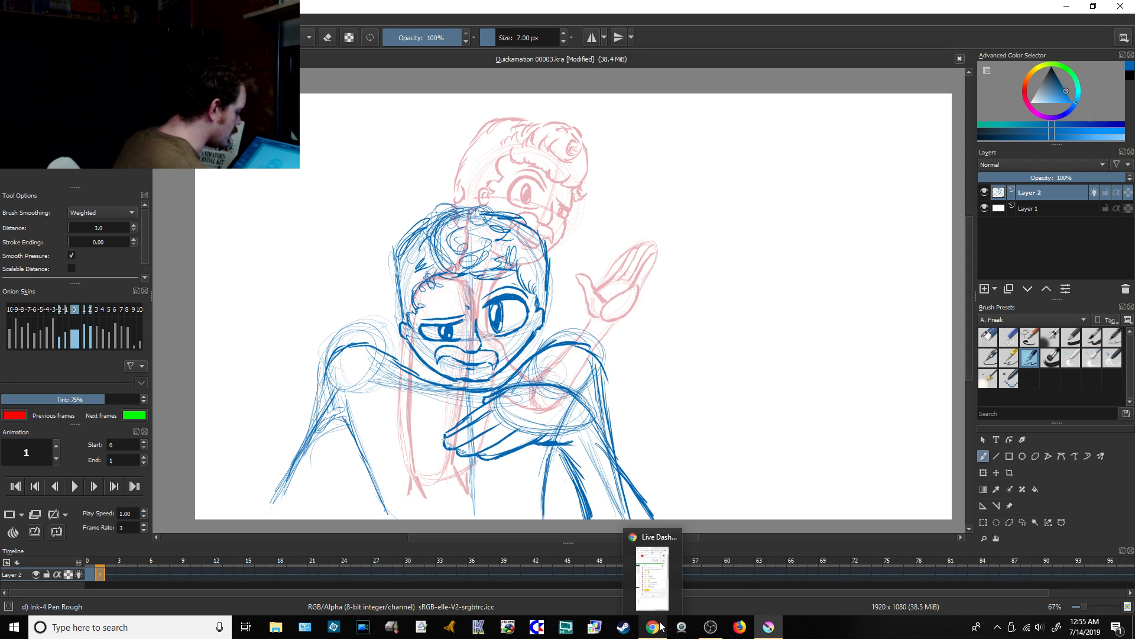
mouse_move(715, 625)
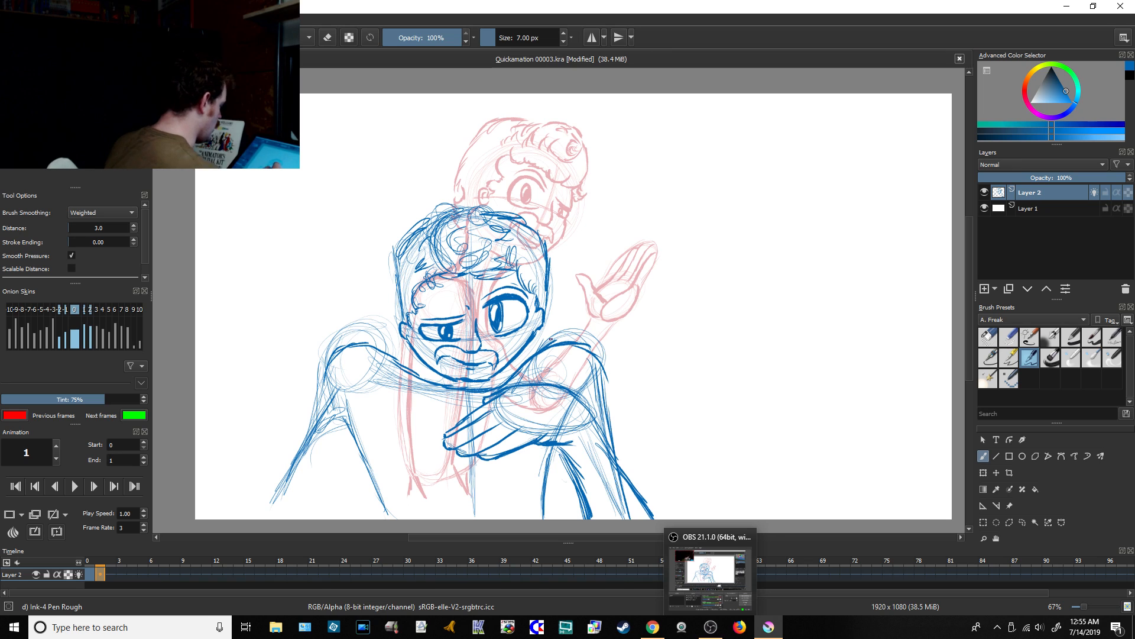
Step: Play the two-frame animation twice to review the movement, stopping playback each time
click(76, 488)
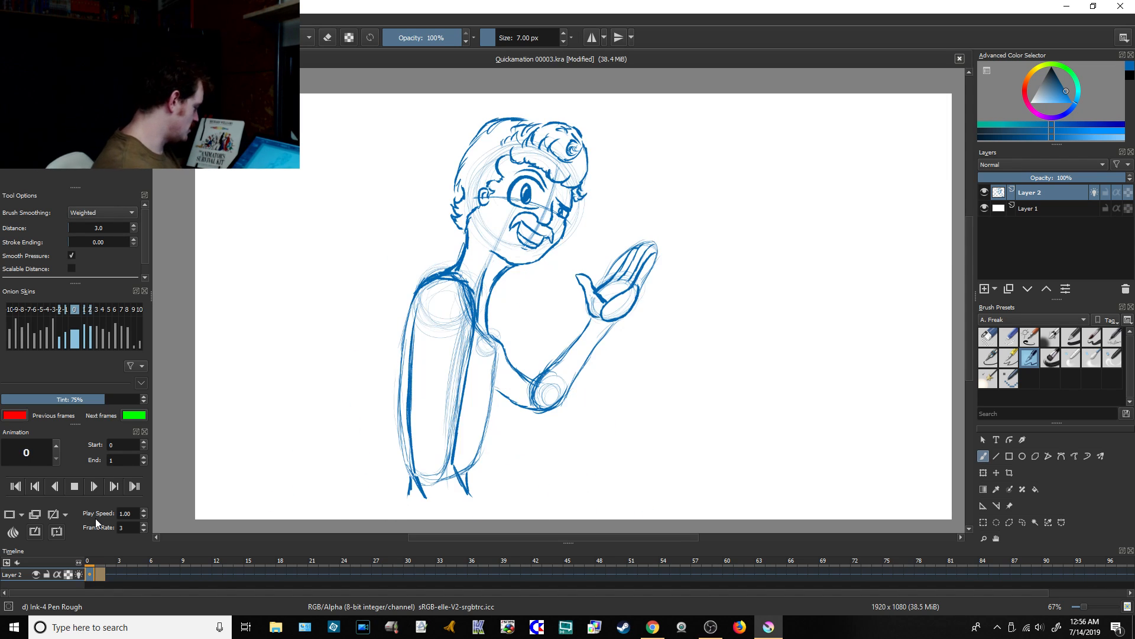
click(74, 486)
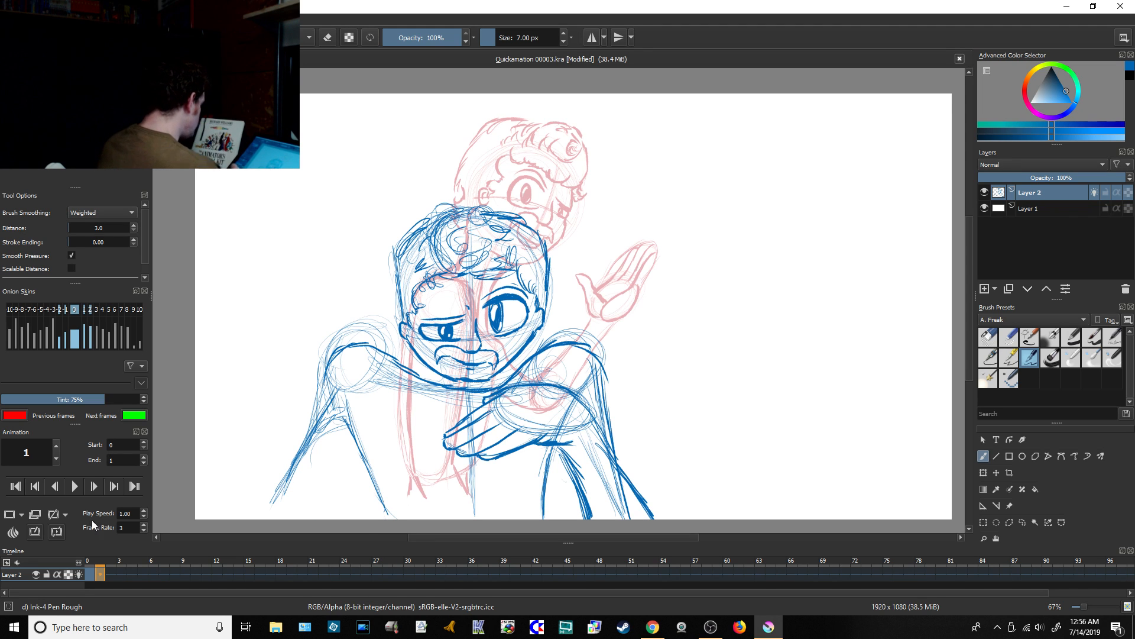
click(74, 486)
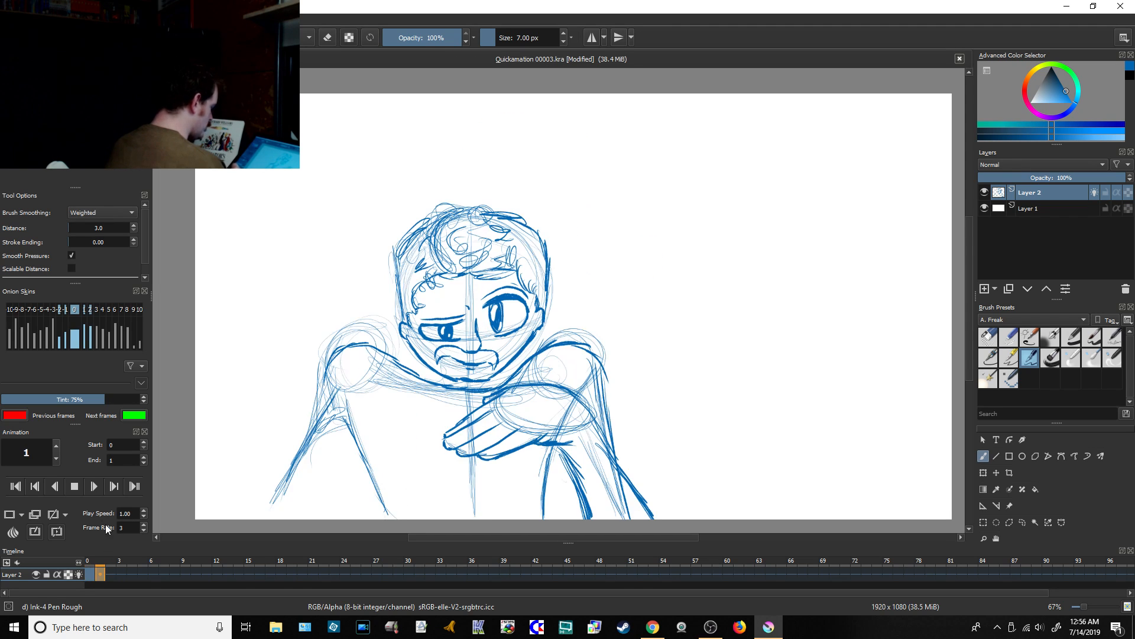
click(73, 485)
Step: Erase the rough construction lines around the raised hand on frame 0 with the Eraser Circle brush, and save the file
click(93, 574)
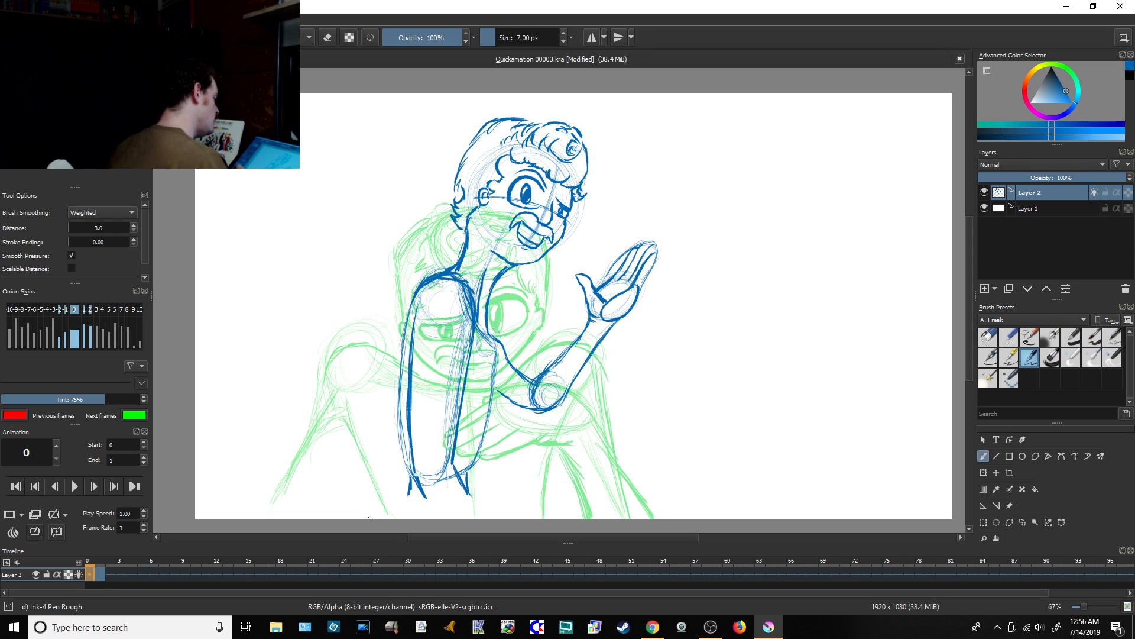
click(988, 338)
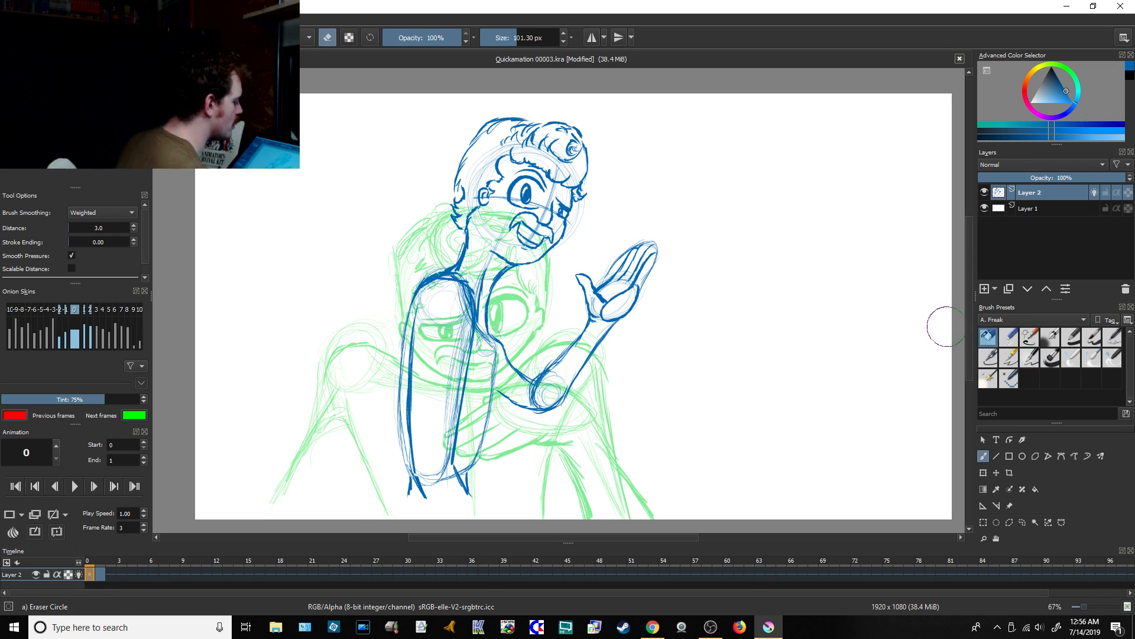
drag(611, 273, 606, 272)
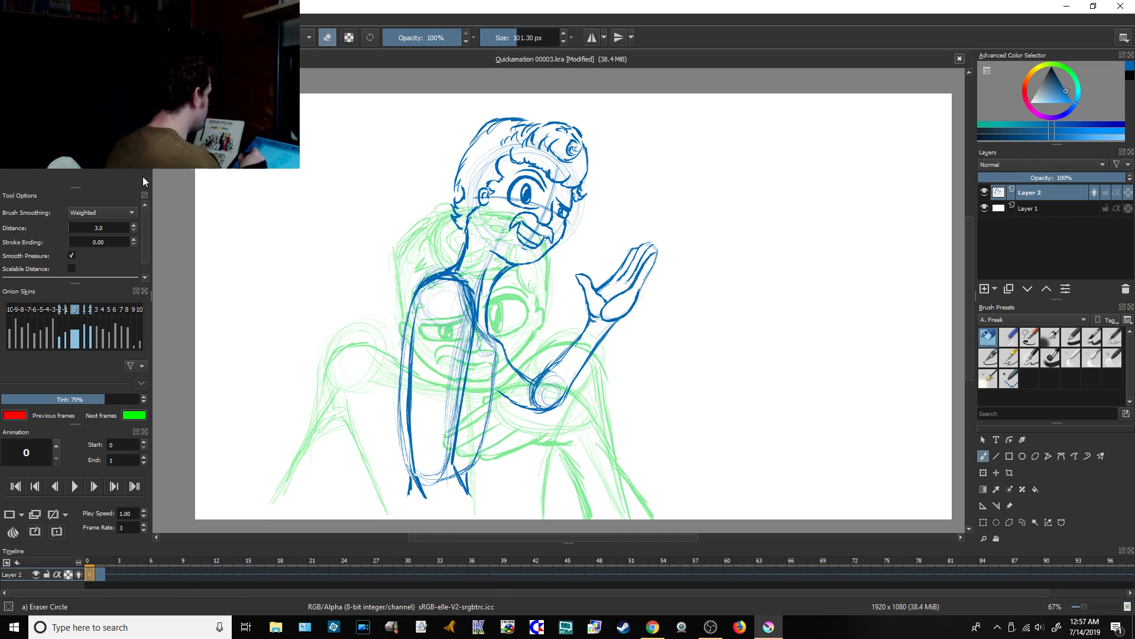
key(ctrl+s)
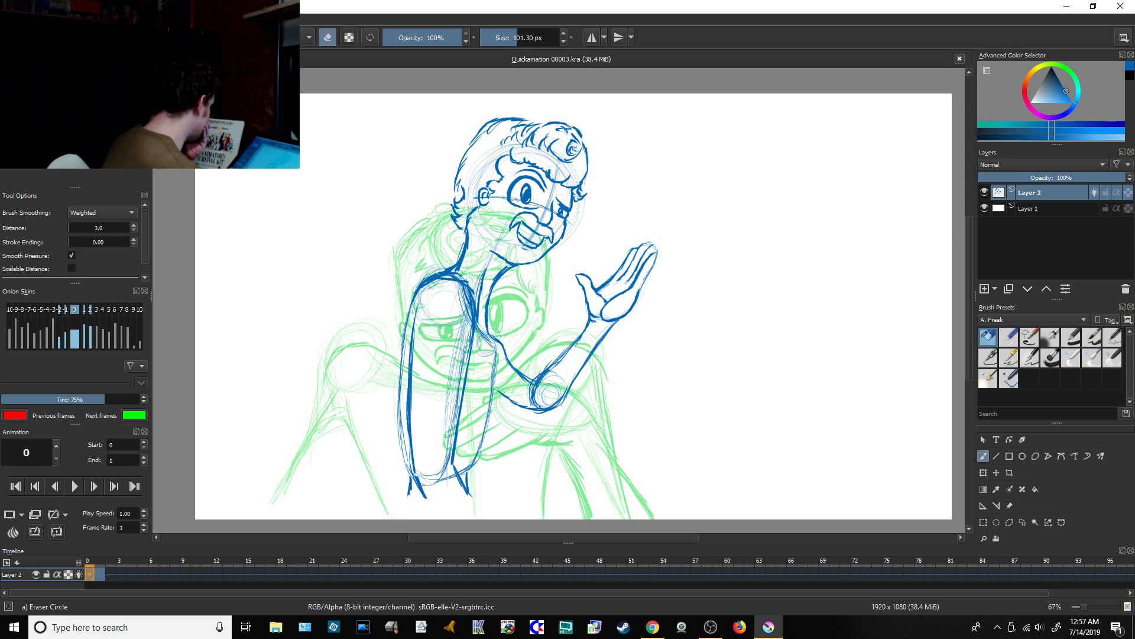
Step: Compare the cleaned-up frame 0 with frame 1 by switching back and forth, ending on frame 1
click(99, 574)
click(93, 574)
click(101, 576)
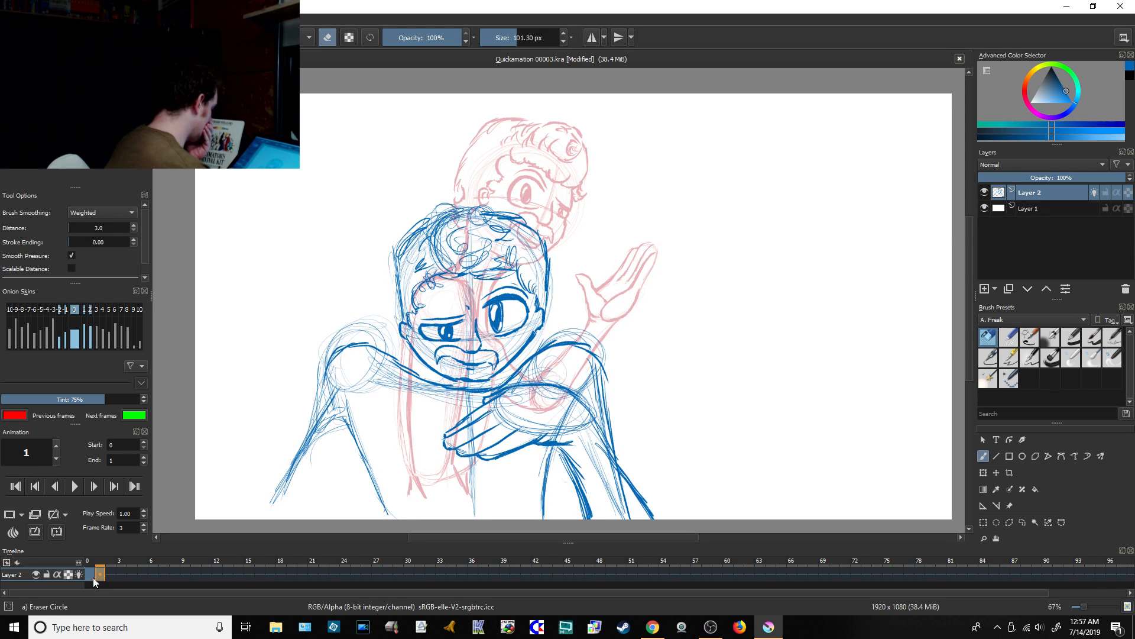
click(93, 577)
click(100, 577)
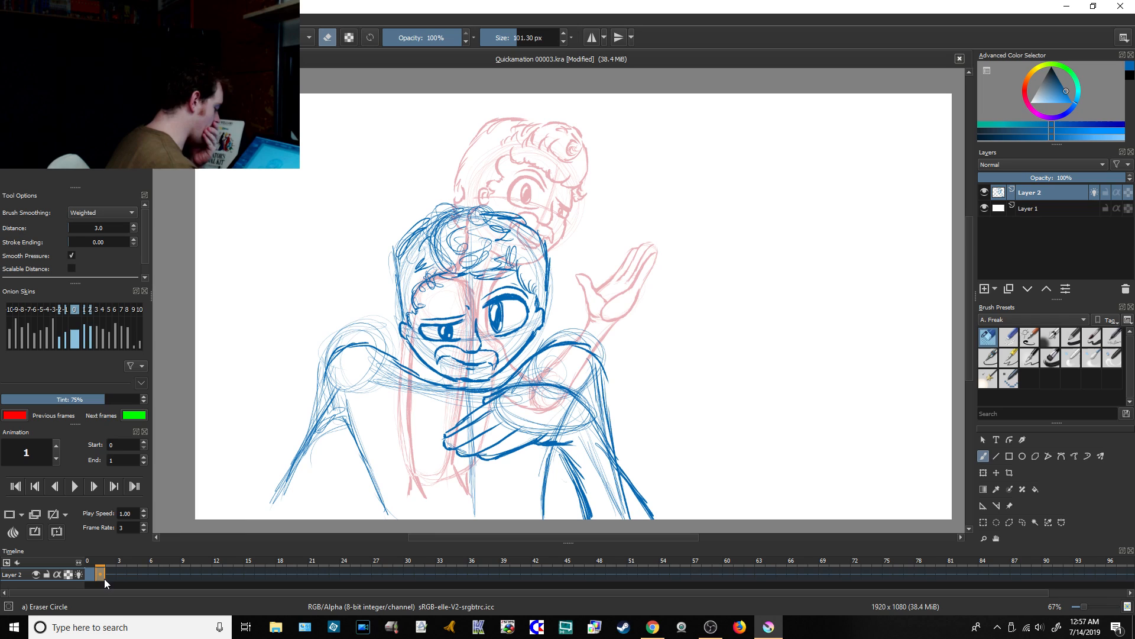
Step: Look at the YouTube live chat, return to Krita and save the animation file
click(654, 625)
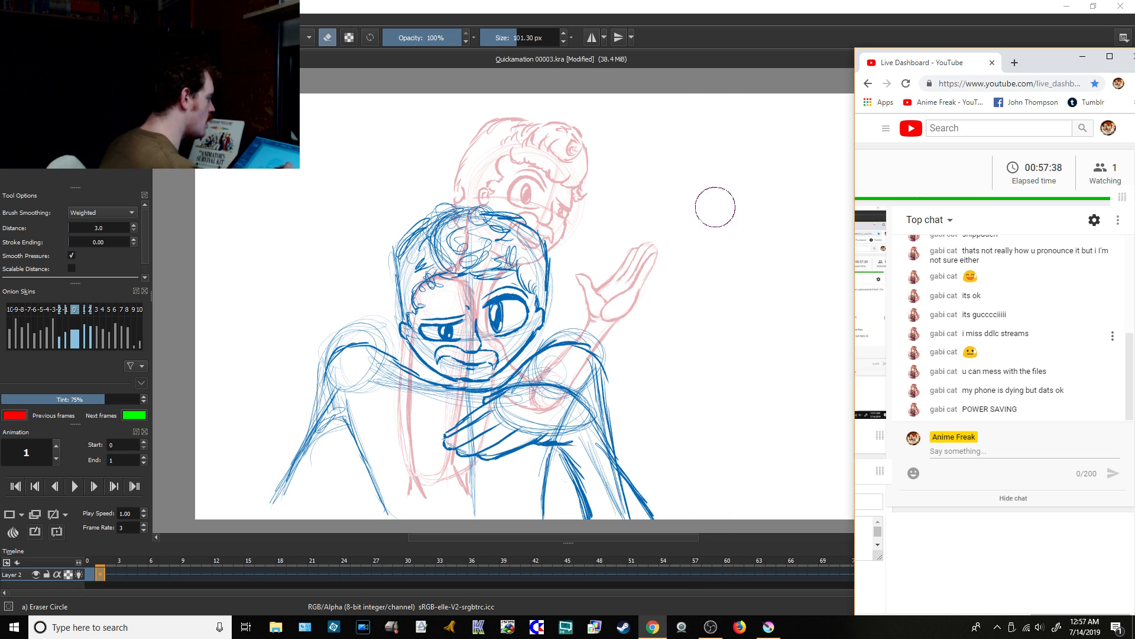
click(721, 39)
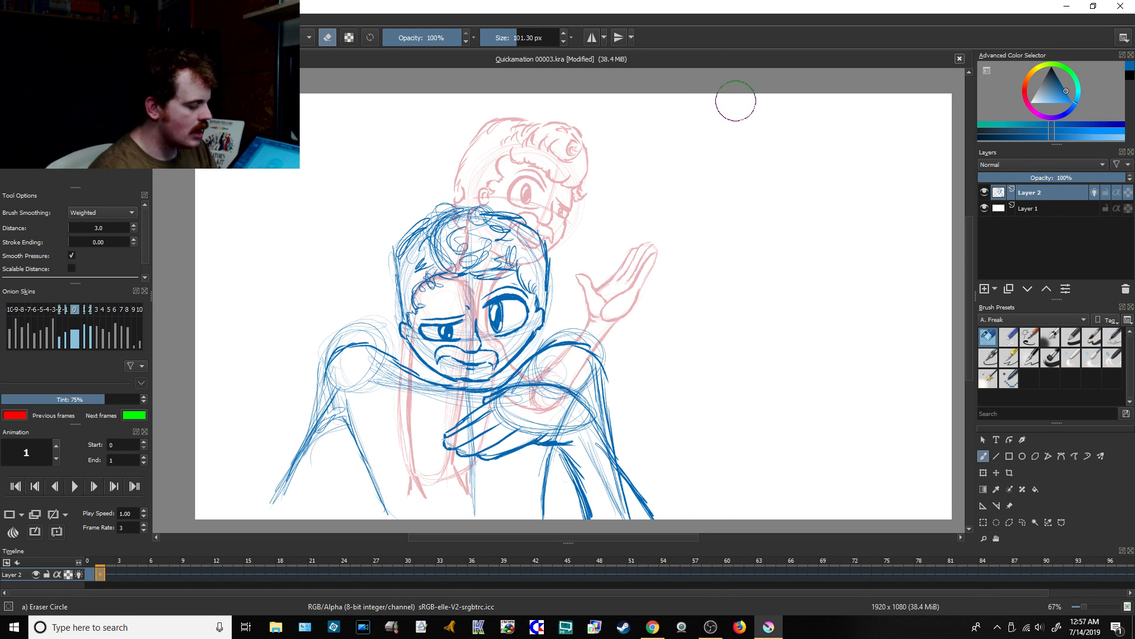
key(ctrl+s)
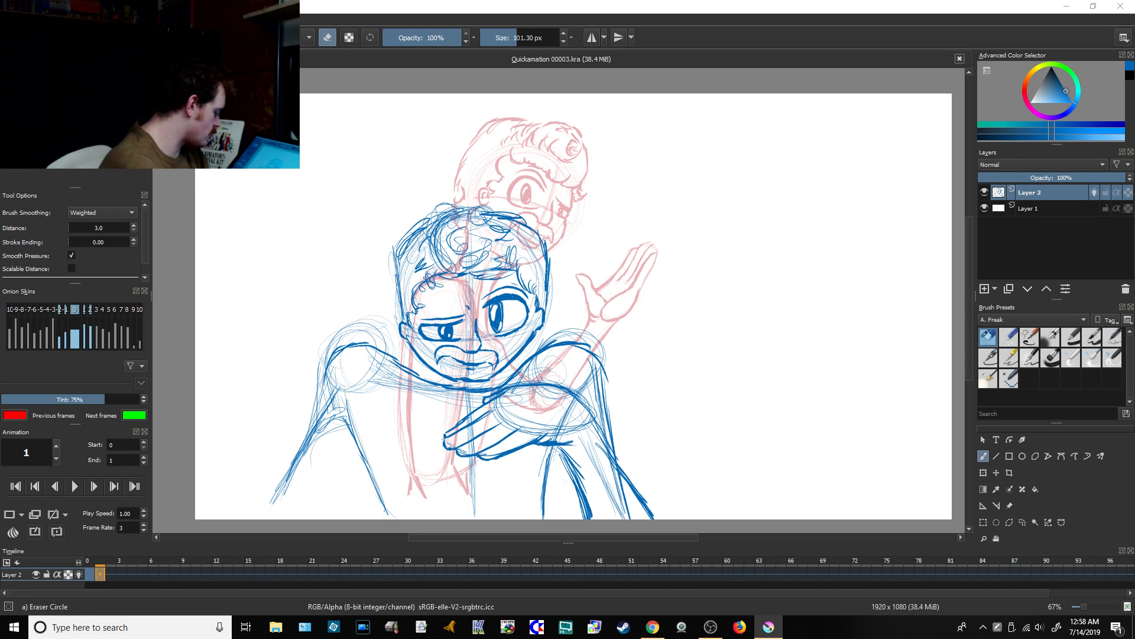
Step: Bring up the OBS window alongside the YouTube Live Dashboard, with OBS in front
click(711, 625)
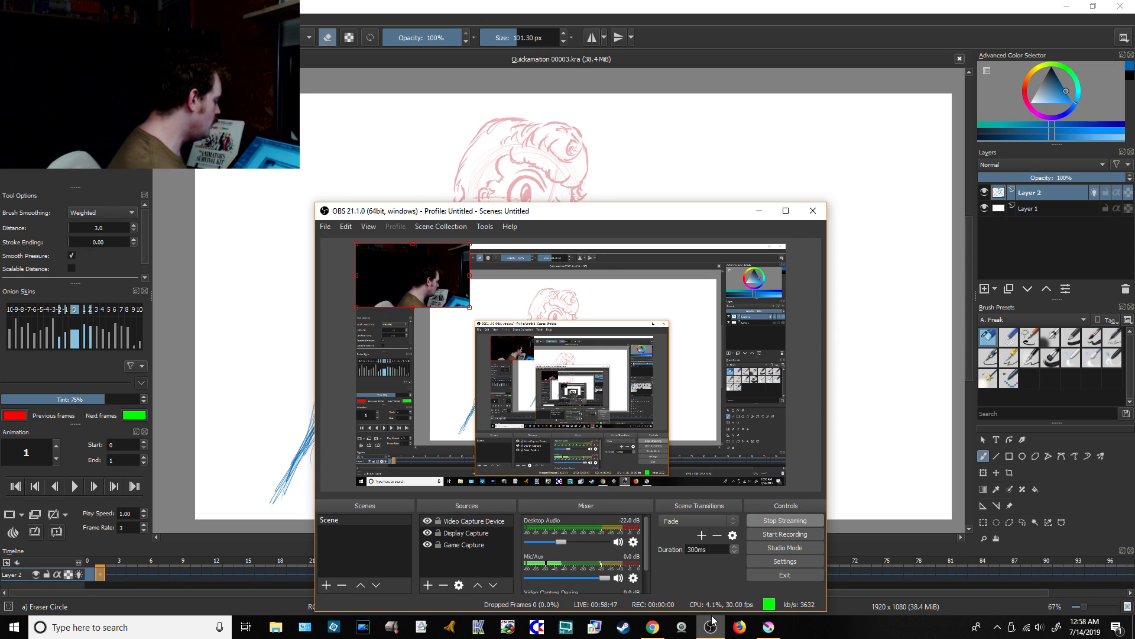
click(654, 625)
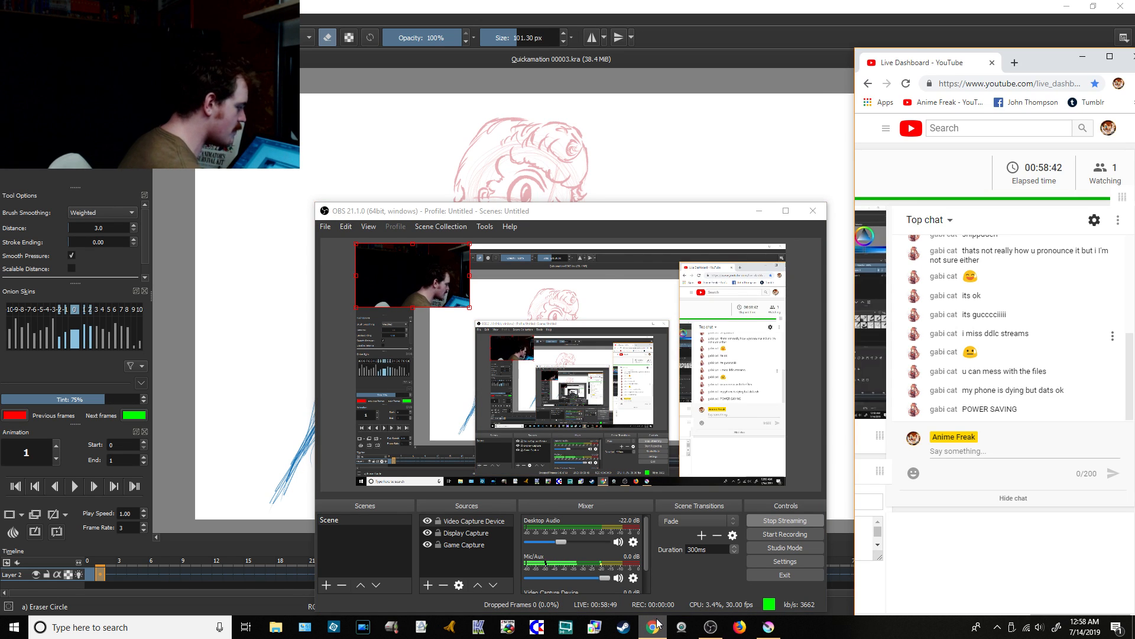
click(712, 626)
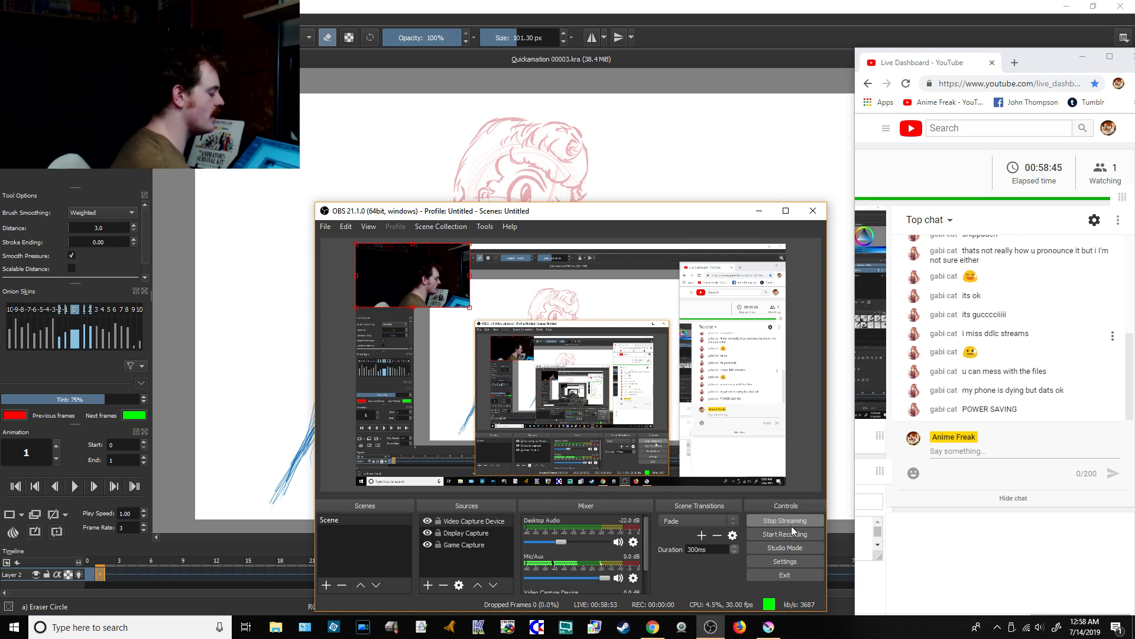